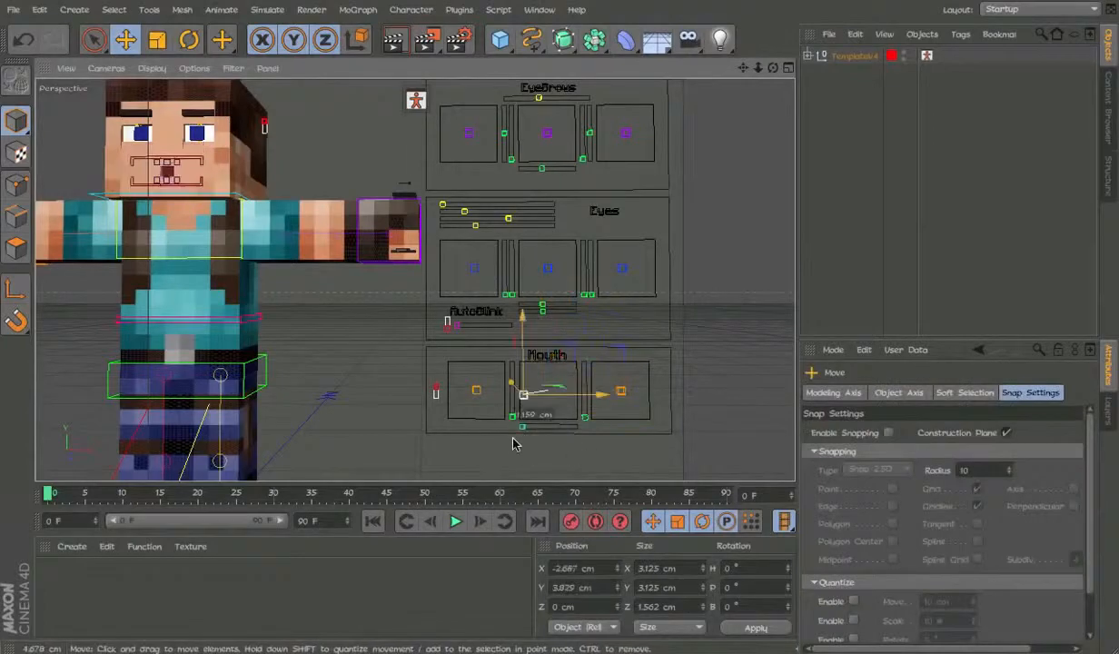
# Step: Try out the mouth slider and switch on the character's facial control panel, undoing the earlier mouth controller moves
pyautogui.hotkey('ctrl', 'z')
pyautogui.click(521, 426)
pyautogui.hotkey('ctrl', 'z')
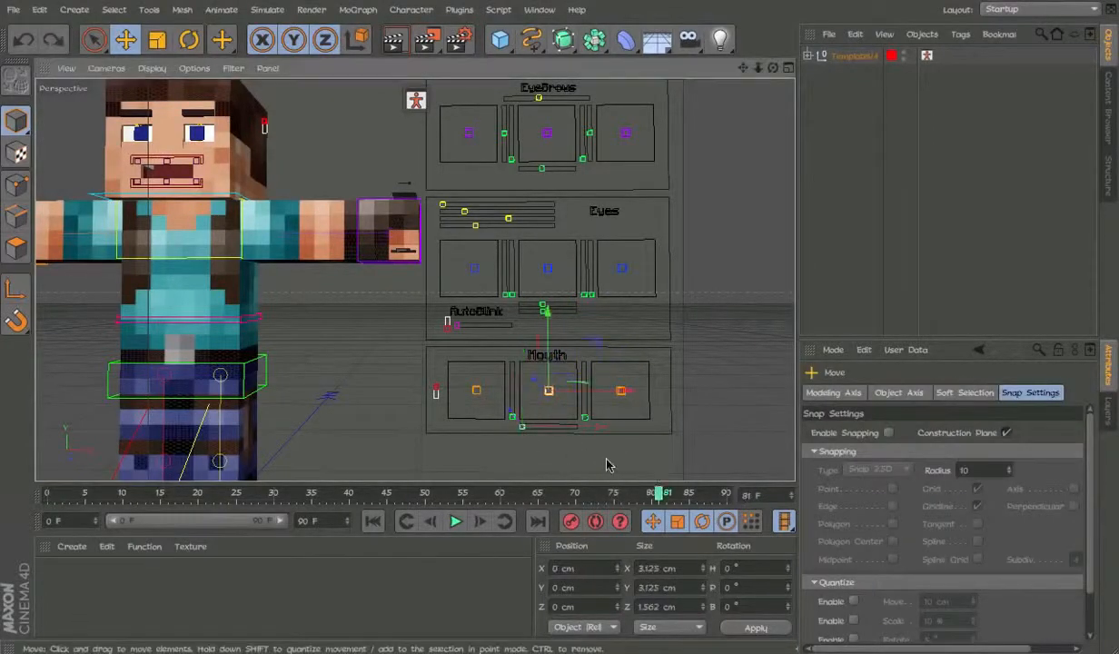
pyautogui.click(521, 426)
pyautogui.moveTo(601, 428); pyautogui.dragTo(568, 429)
pyautogui.click(435, 389)
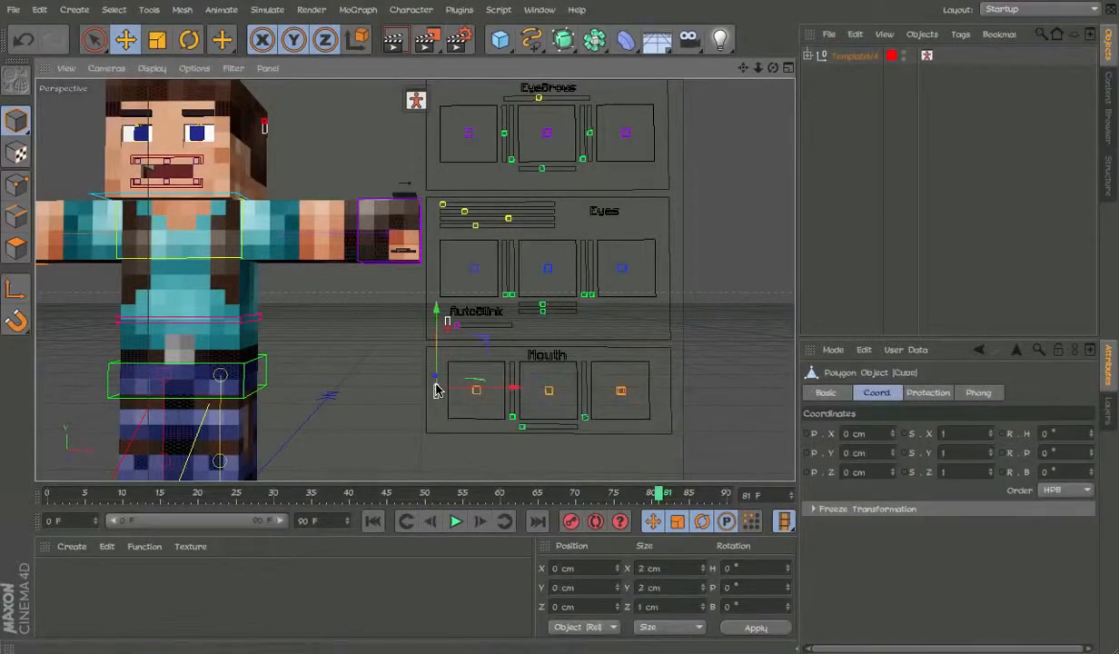
pyautogui.moveTo(434, 383)
pyautogui.mouseDown()
pyautogui.moveTo(442, 453)
pyautogui.moveTo(437, 382)
pyautogui.moveTo(462, 467)
pyautogui.moveTo(470, 414)
pyautogui.moveTo(437, 384)
pyautogui.mouseUp()
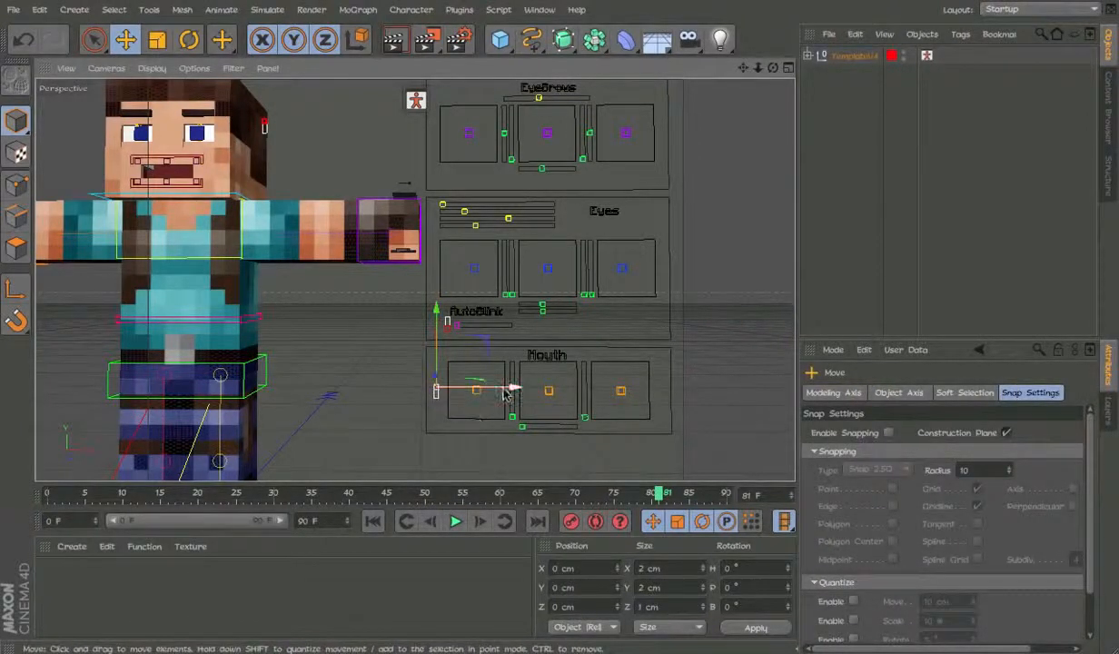
# Step: Close the example project that contains the character with the facial control panel
pyautogui.click(293, 118)
pyautogui.keyDown('alt'); pyautogui.moveTo(291, 148); pyautogui.dragTo(439, 157, button='middle'); pyautogui.keyUp('alt')
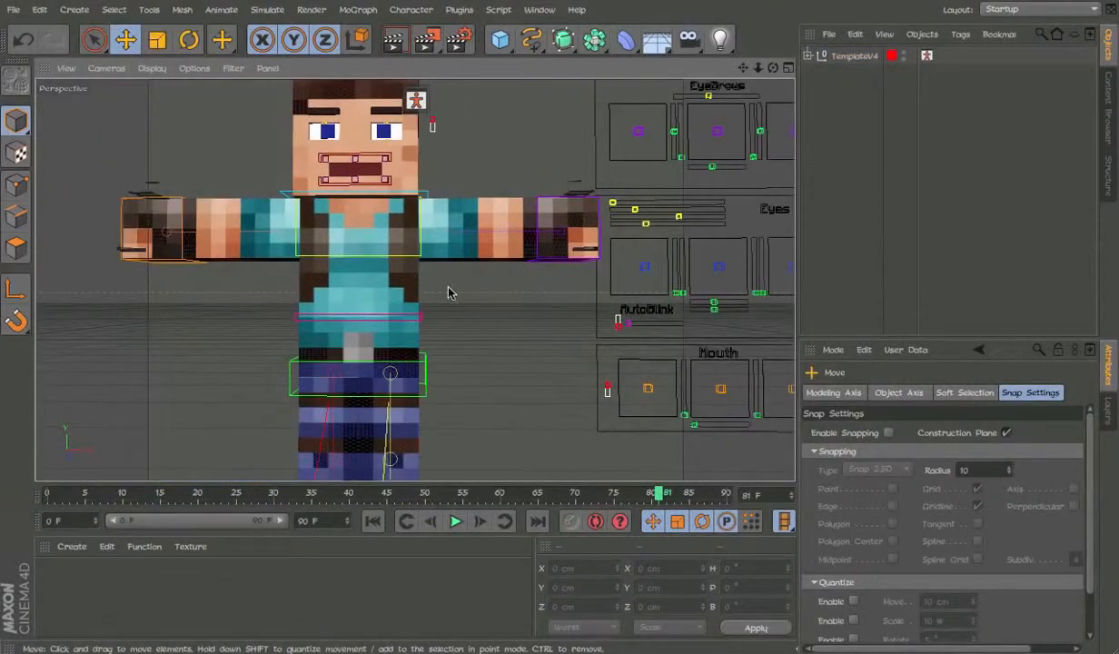
pyautogui.keyDown('alt'); pyautogui.moveTo(448, 292); pyautogui.dragTo(318, 302); pyautogui.keyUp('alt')
pyautogui.keyDown('alt'); pyautogui.moveTo(313, 325); pyautogui.dragTo(348, 318, button='middle'); pyautogui.keyUp('alt')
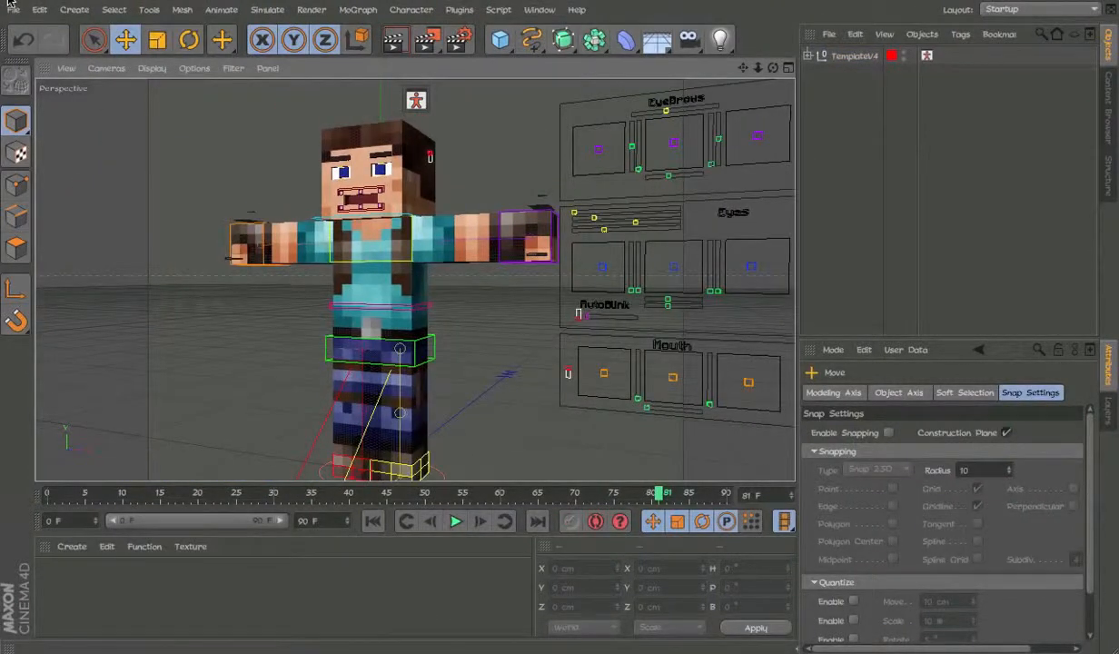
pyautogui.hotkey('ctrl', 'F4')
pyautogui.click(497, 226)
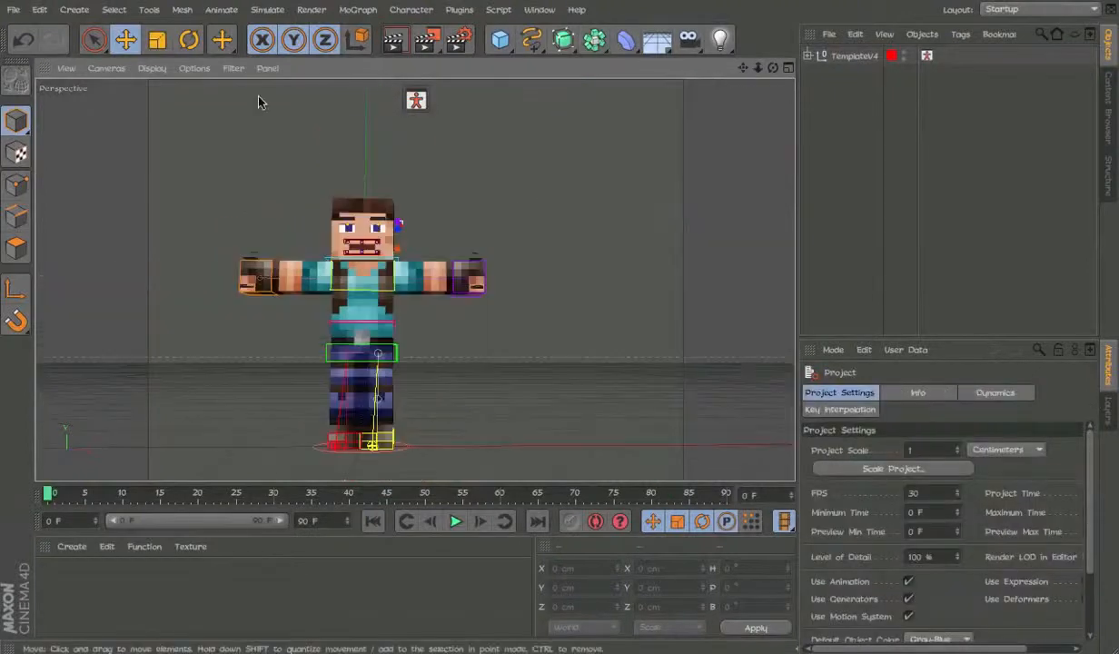
pyautogui.click(13, 11)
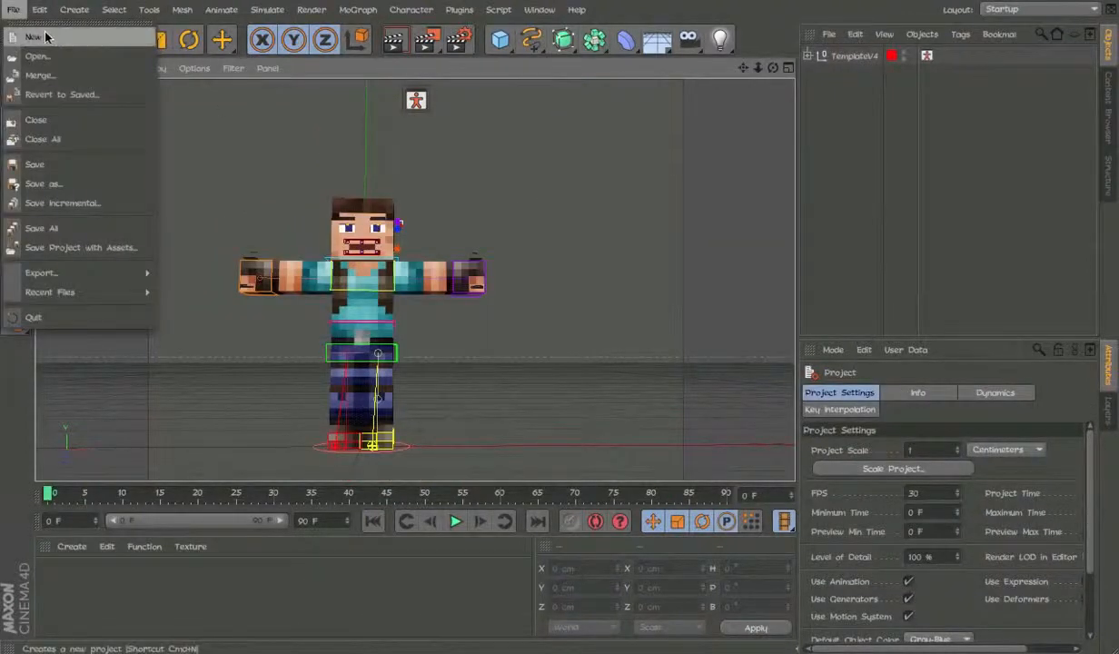
pyautogui.click(37, 56)
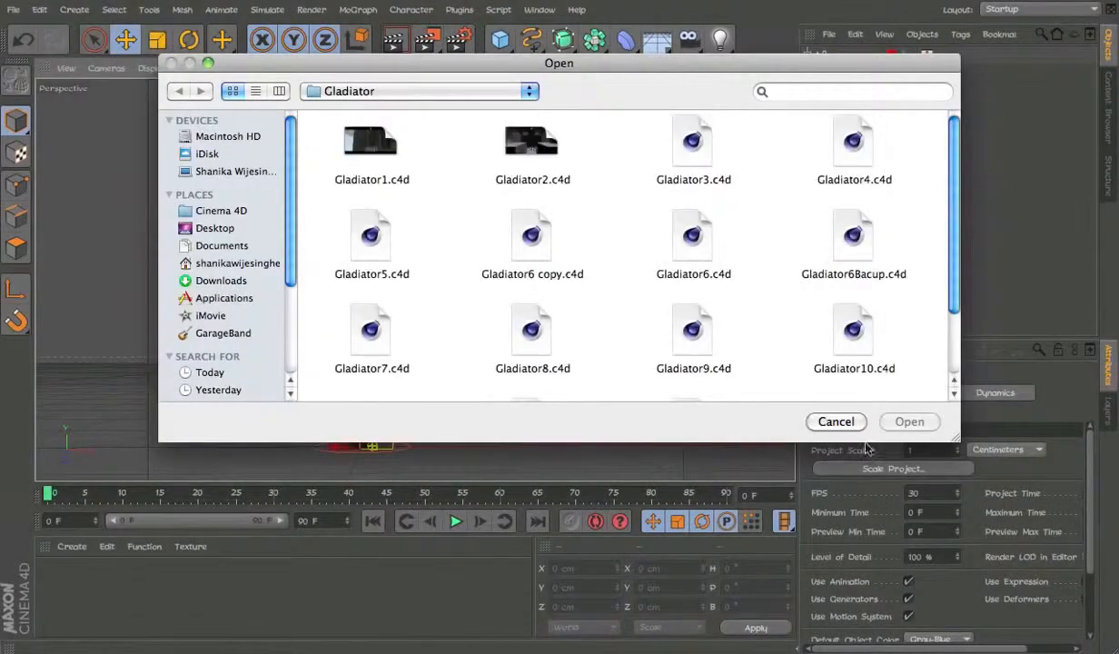
pyautogui.click(836, 421)
# Step: Create a new empty project and add a Plane primitive to it
pyautogui.click(14, 10)
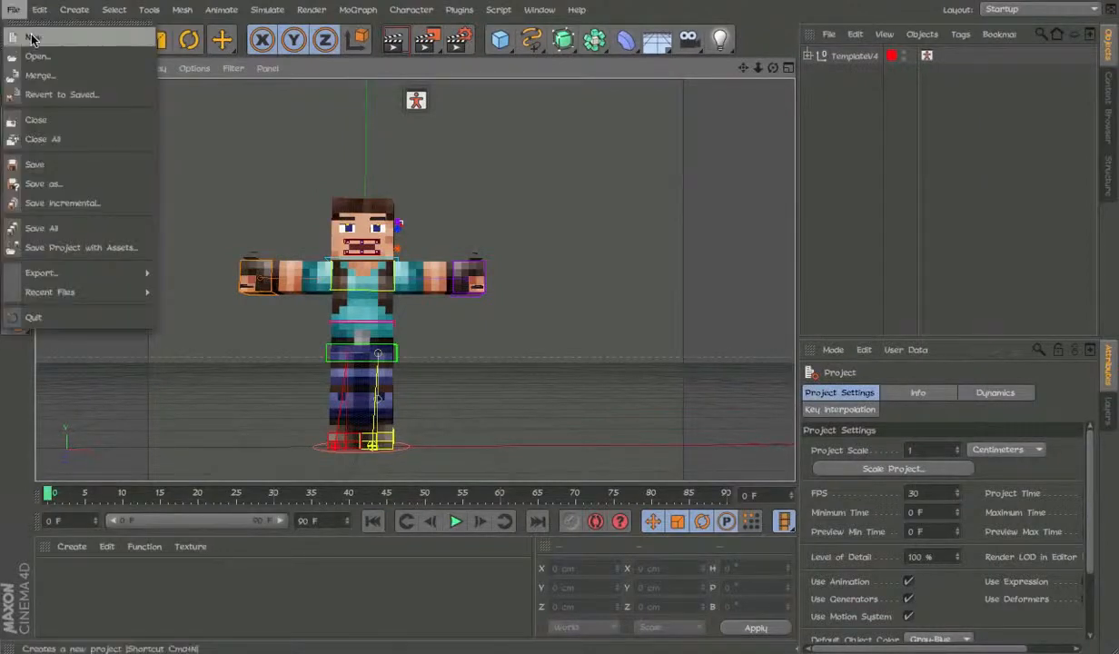
pyautogui.click(32, 39)
pyautogui.keyDown('alt'); pyautogui.moveTo(439, 80); pyautogui.dragTo(492, 101); pyautogui.keyUp('alt')
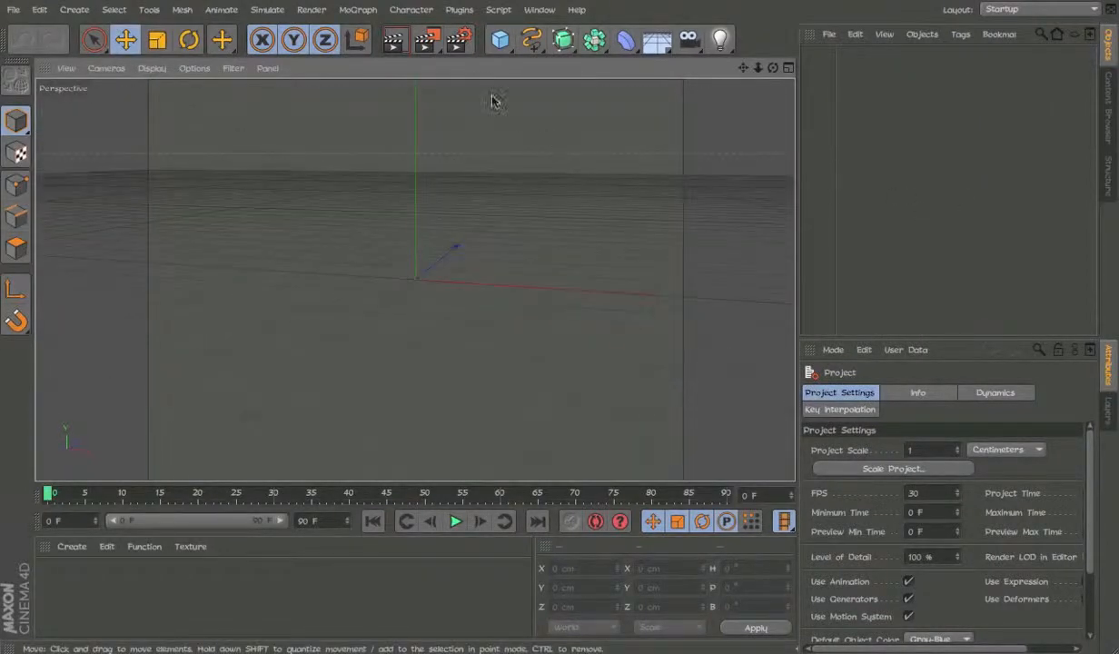
pyautogui.moveTo(501, 39); pyautogui.dragTo(618, 91)
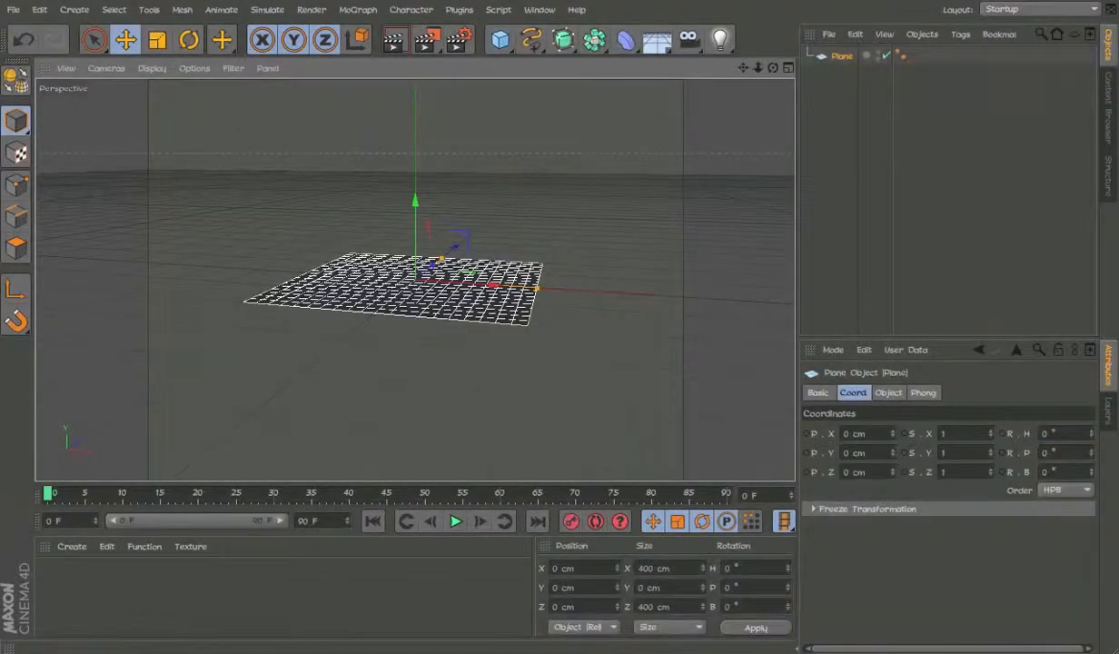
# Step: Set the plane's width and height to 25 cm, both segment counts to 1, and its orientation to -Z
pyautogui.click(888, 393)
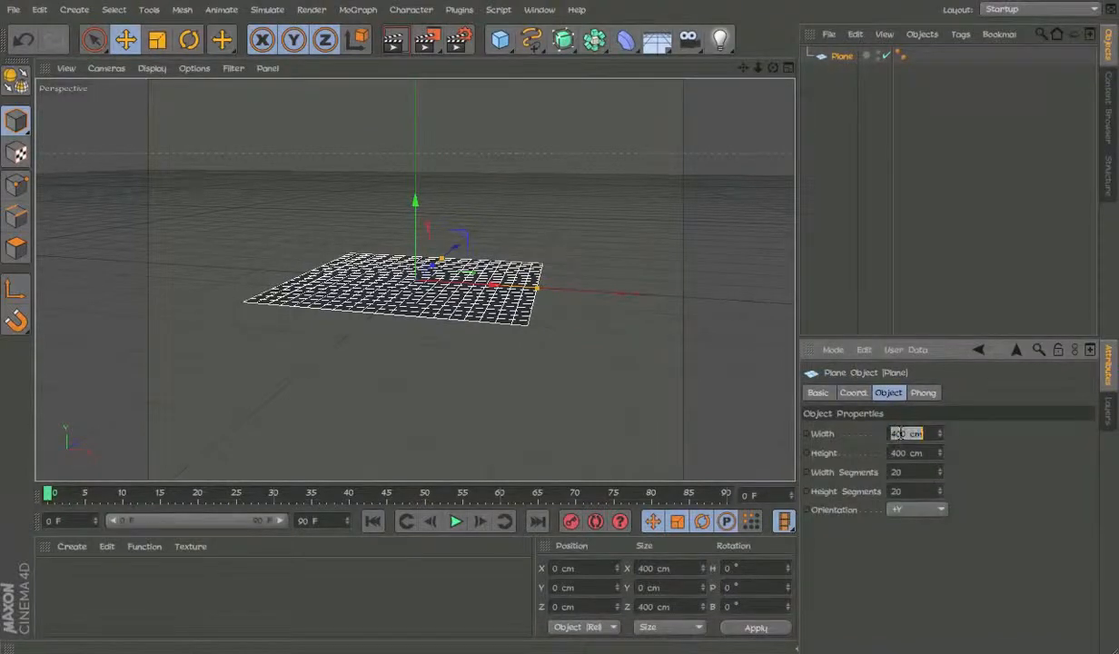
pyautogui.write('25')
pyautogui.press('Tab')
pyautogui.write('25')
pyautogui.press('Tab')
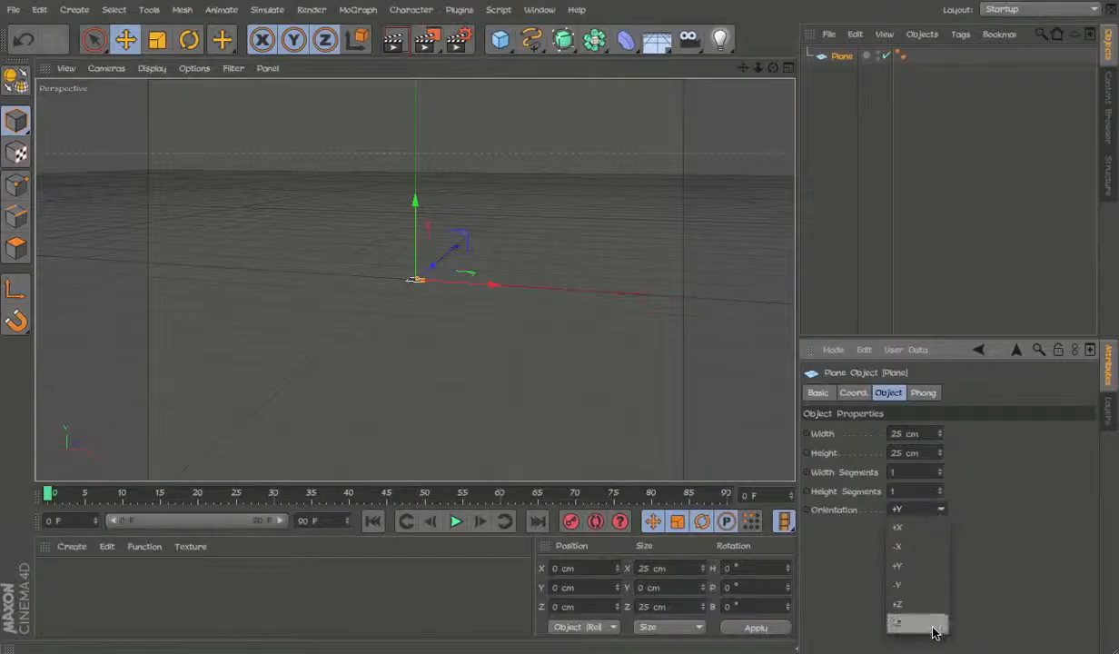
pyautogui.click(919, 623)
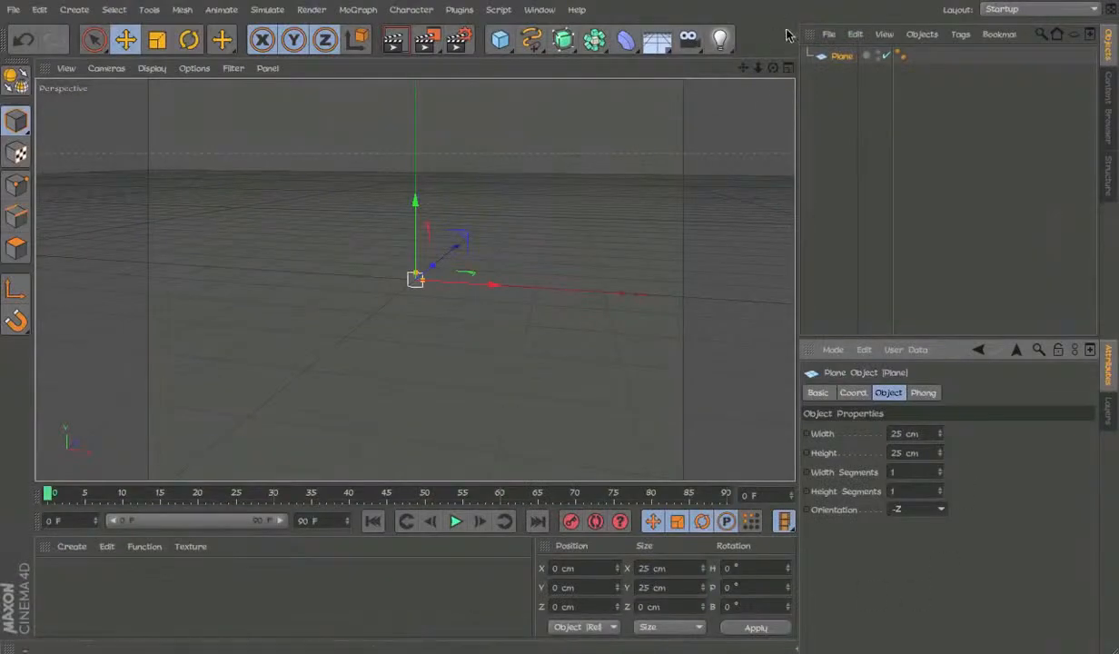
pyautogui.click(840, 57)
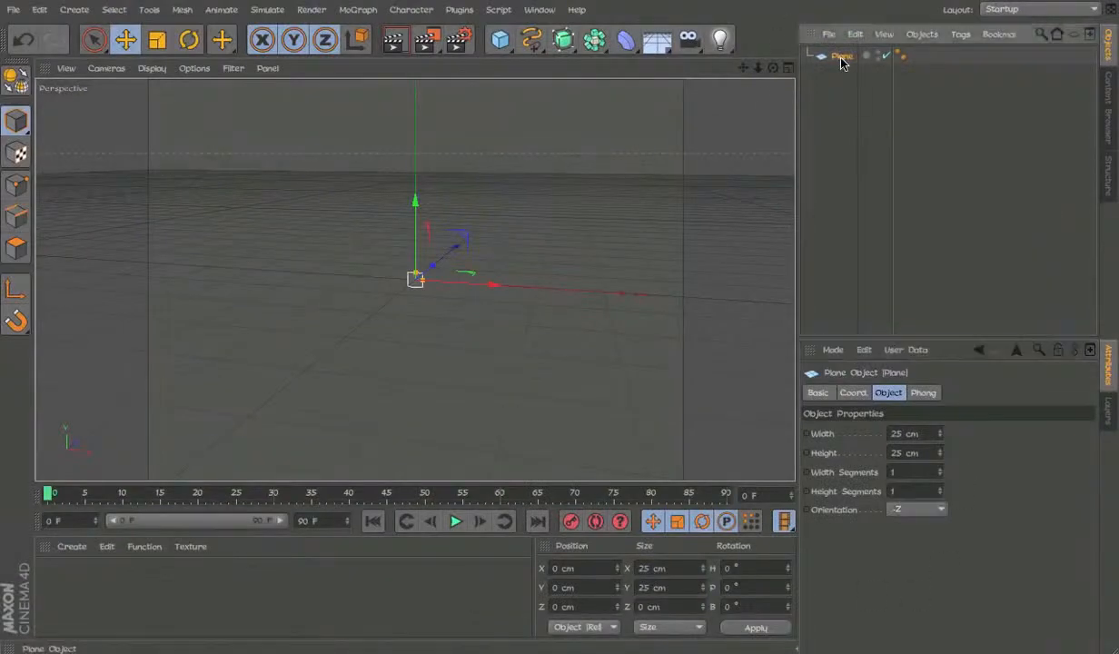
# Step: Enable movement quantizing in 3.125 cm increments and raise the plane above the ground along the Y axis
pyautogui.keyDown('alt'); pyautogui.moveTo(411, 333); pyautogui.dragTo(412, 302); pyautogui.keyUp('alt')
pyautogui.scroll(3, 412, 303)
pyautogui.press('e')
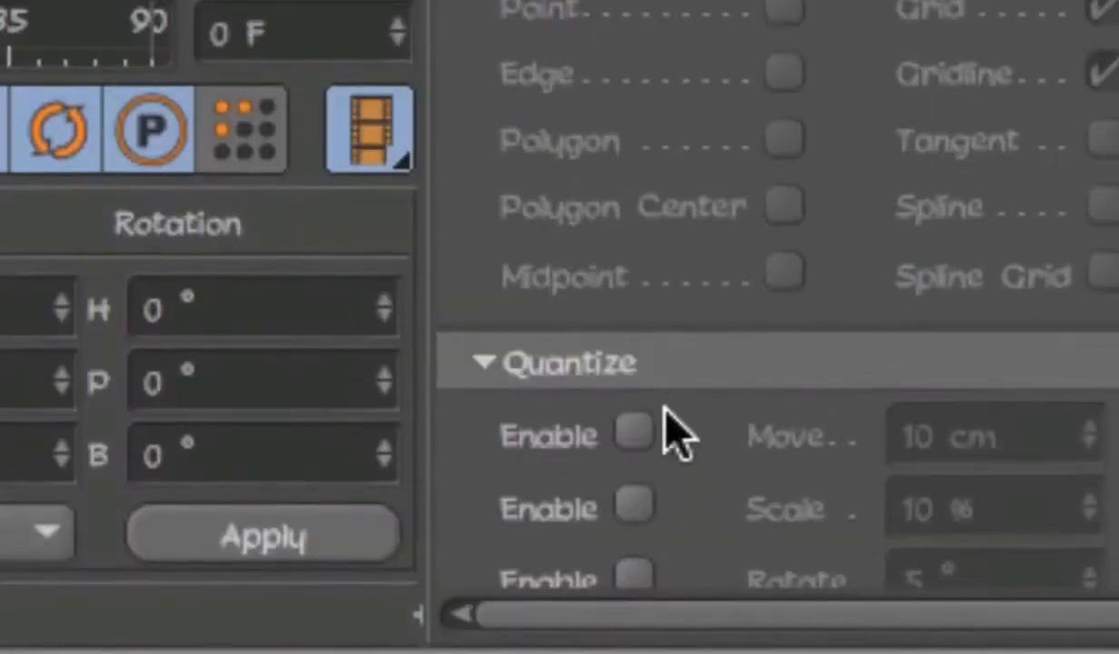
pyautogui.click(854, 601)
pyautogui.click(1081, 437)
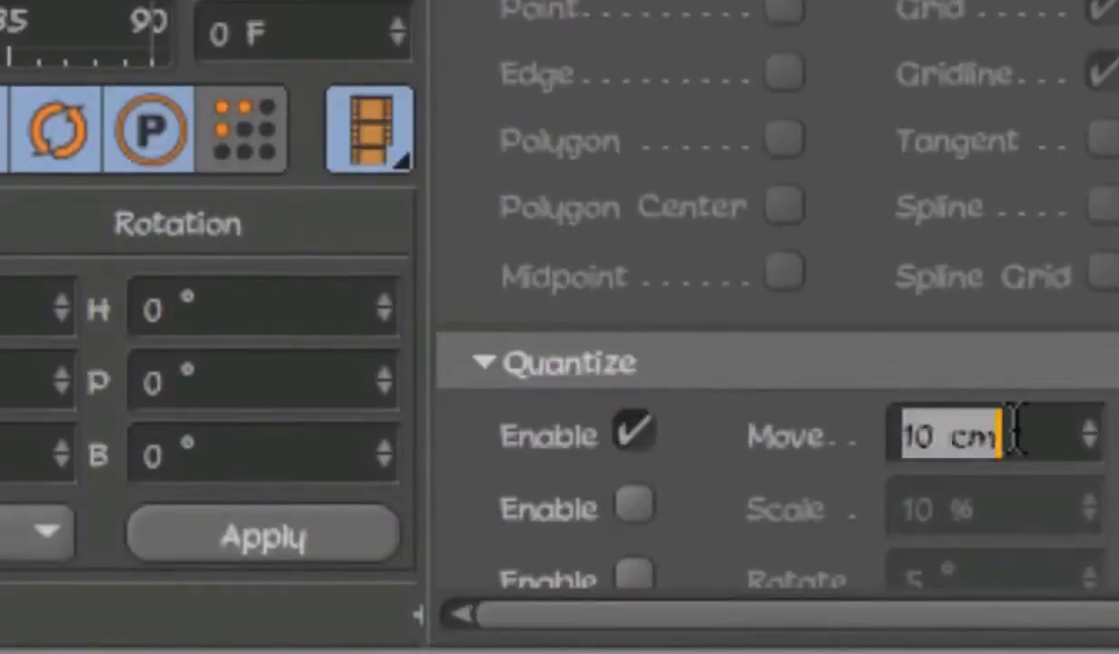
pyautogui.write('3.125')
pyautogui.press('Return')
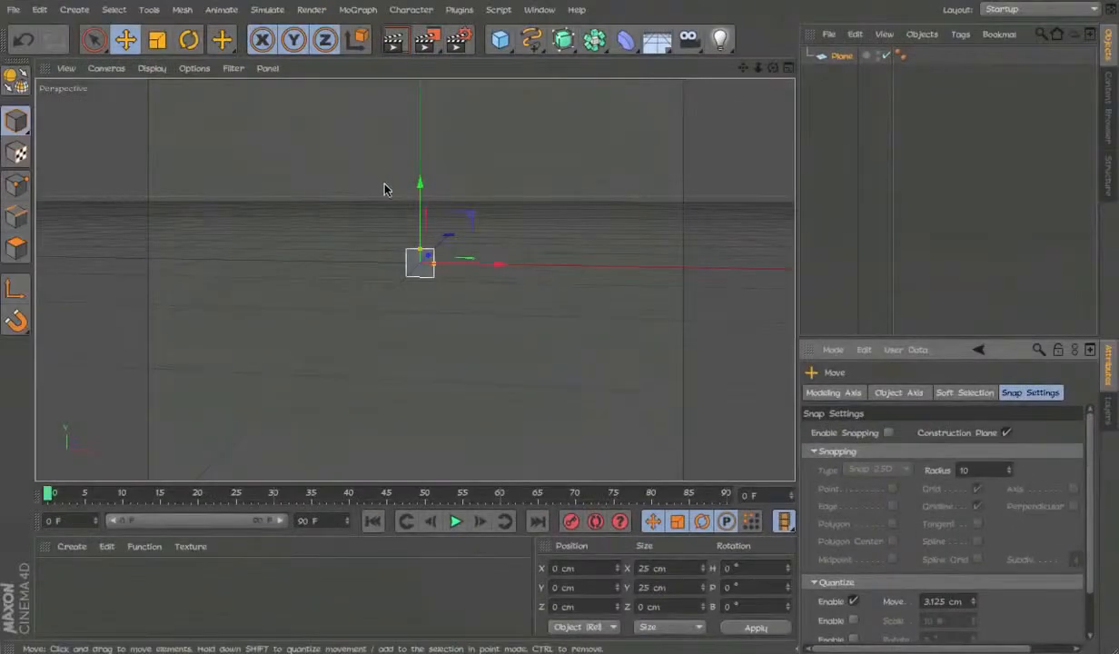
pyautogui.moveTo(421, 197); pyautogui.dragTo(422, 23)
pyautogui.keyDown('alt'); pyautogui.moveTo(427, 220); pyautogui.dragTo(435, 298, button='middle'); pyautogui.keyUp('alt')
# Step: Add a Cube primitive sized 3.125 cm in X, 3.125 cm in Y and 2 cm in Z
pyautogui.click(499, 40)
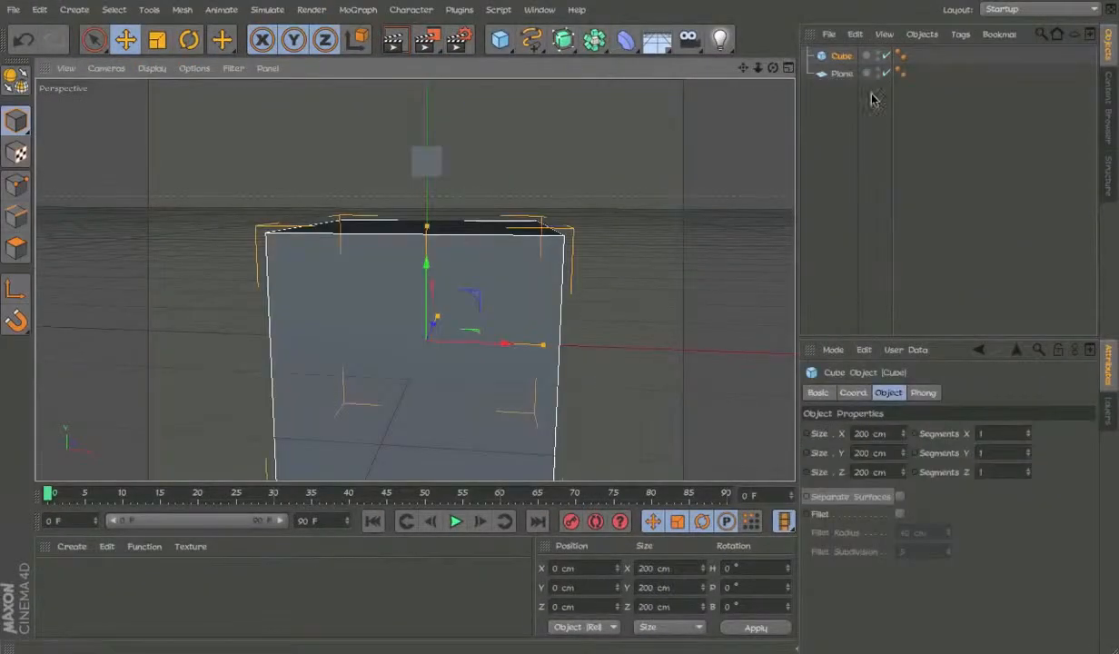
pyautogui.doubleClick(877, 434)
pyautogui.write('3.125')
pyautogui.press('Tab')
pyautogui.write('3')
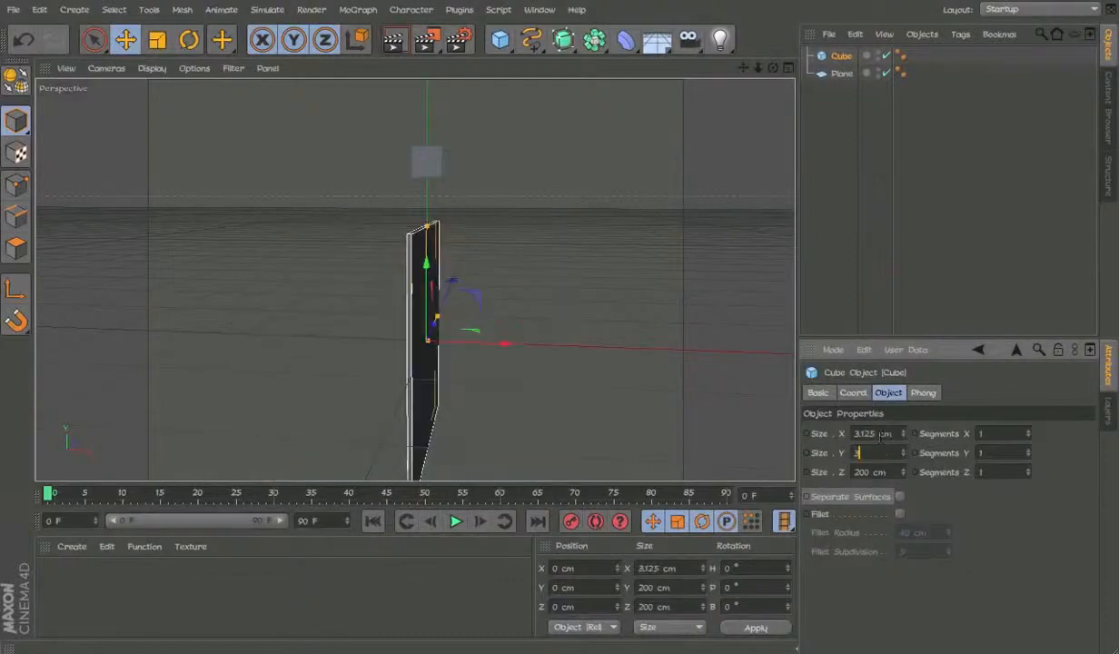
pyautogui.write('.125')
pyautogui.press('Tab')
pyautogui.write('3')
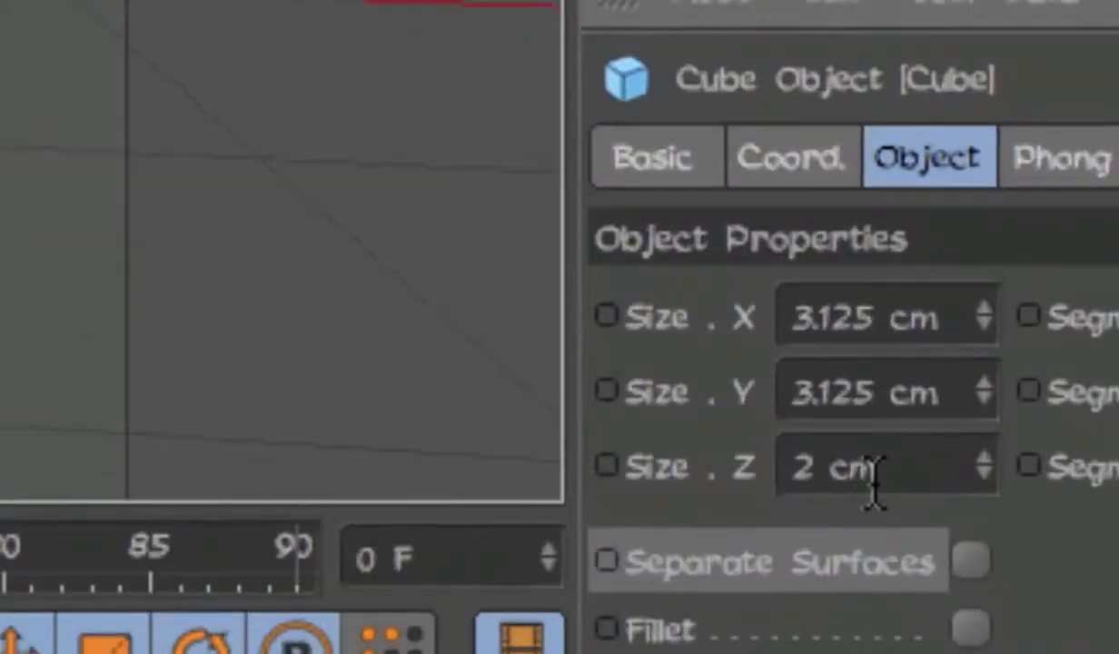
pyautogui.press('Return')
# Step: Make the cube a child of the plane and set its X, Y and Z position to 0 cm
pyautogui.moveTo(858, 61)
pyautogui.mouseDown()
pyautogui.moveTo(863, 83)
pyautogui.moveTo(848, 77)
pyautogui.mouseUp()
pyautogui.click(854, 392)
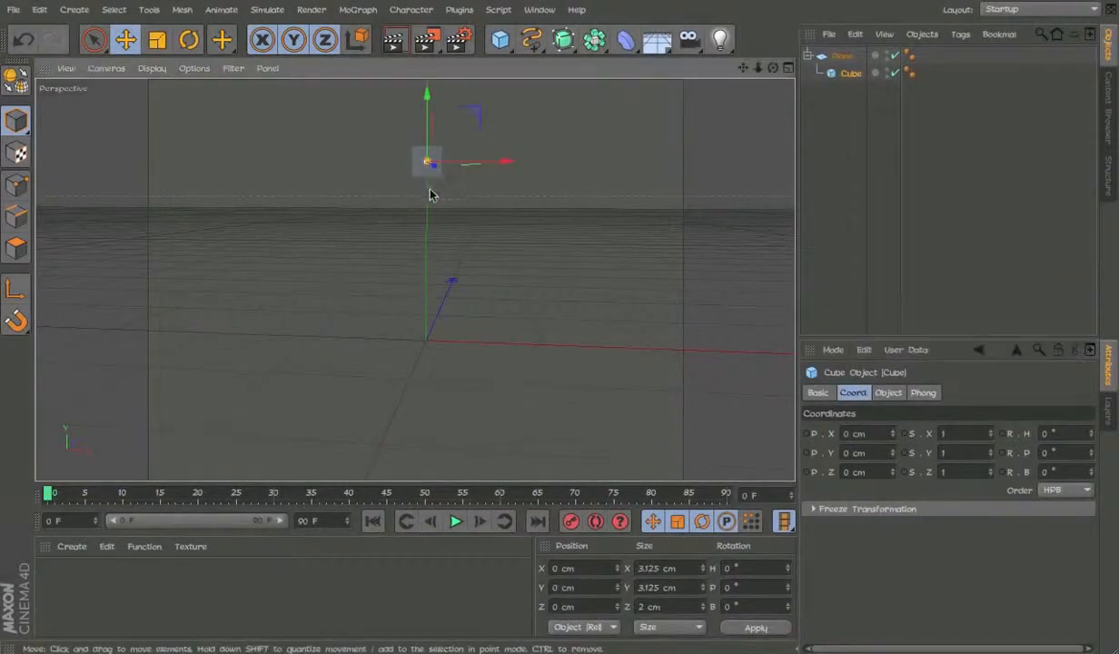
pyautogui.press('o')
pyautogui.scroll(-10, 491, 309)
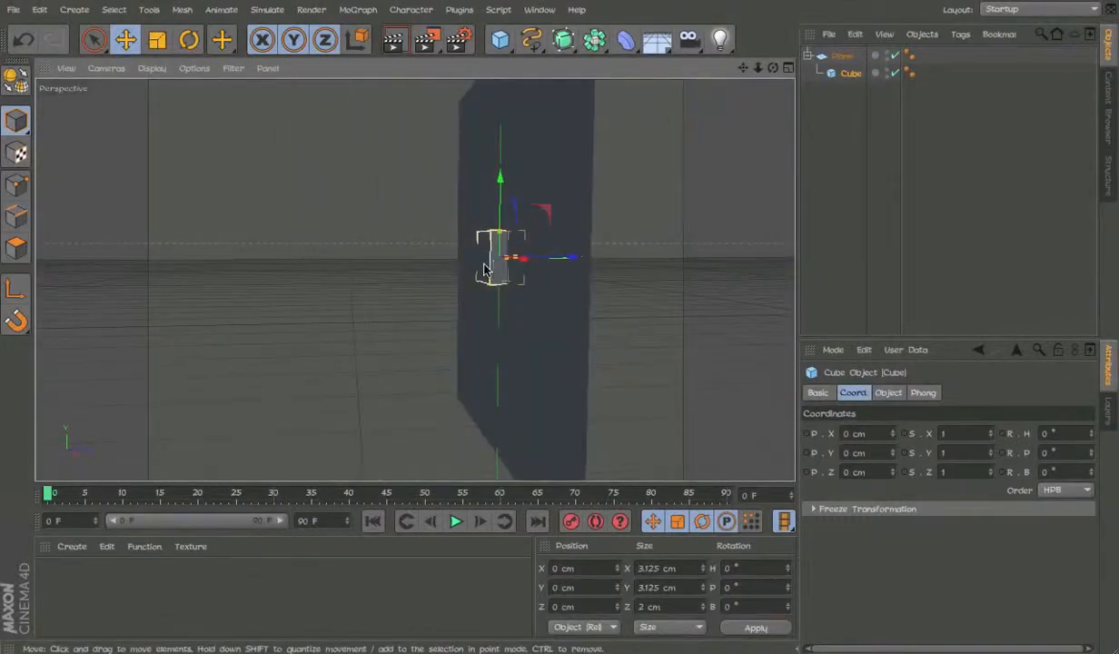
pyautogui.keyDown('alt'); pyautogui.moveTo(484, 268); pyautogui.dragTo(633, 269); pyautogui.keyUp('alt')
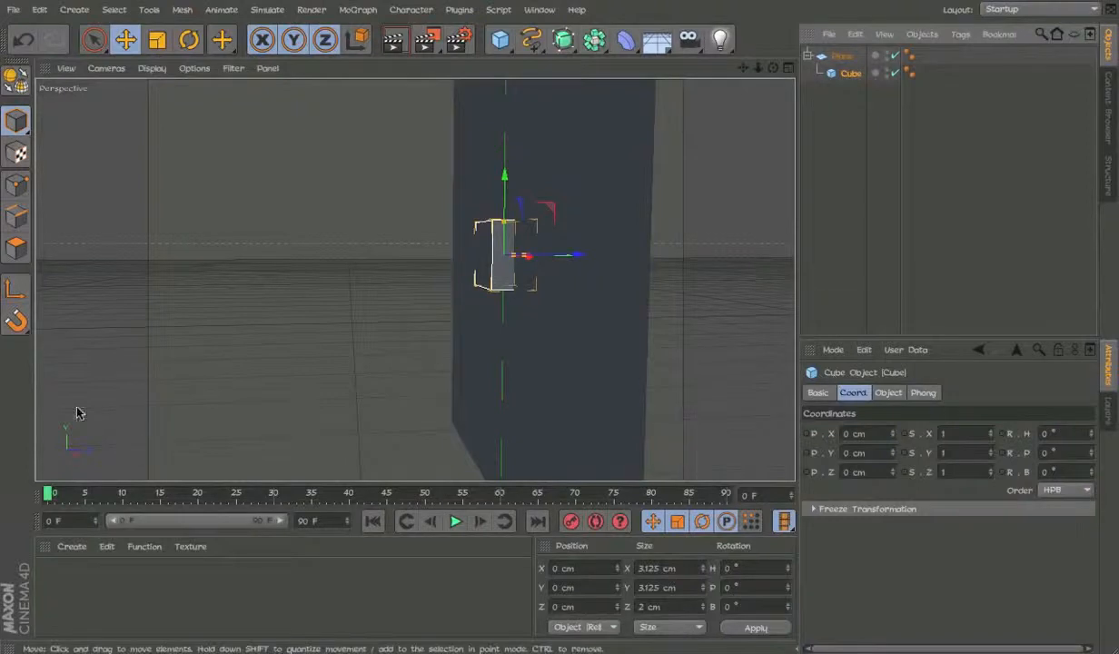
# Step: Convert both the cube and its parent plane into editable polygon objects
pyautogui.click(15, 289)
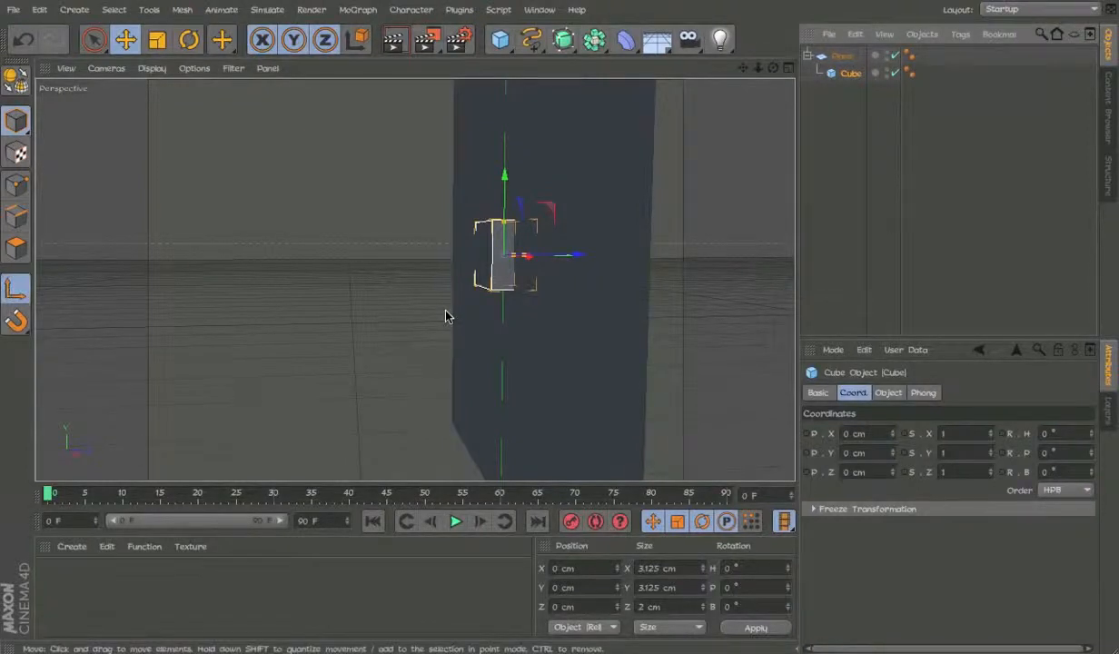
pyautogui.press('c')
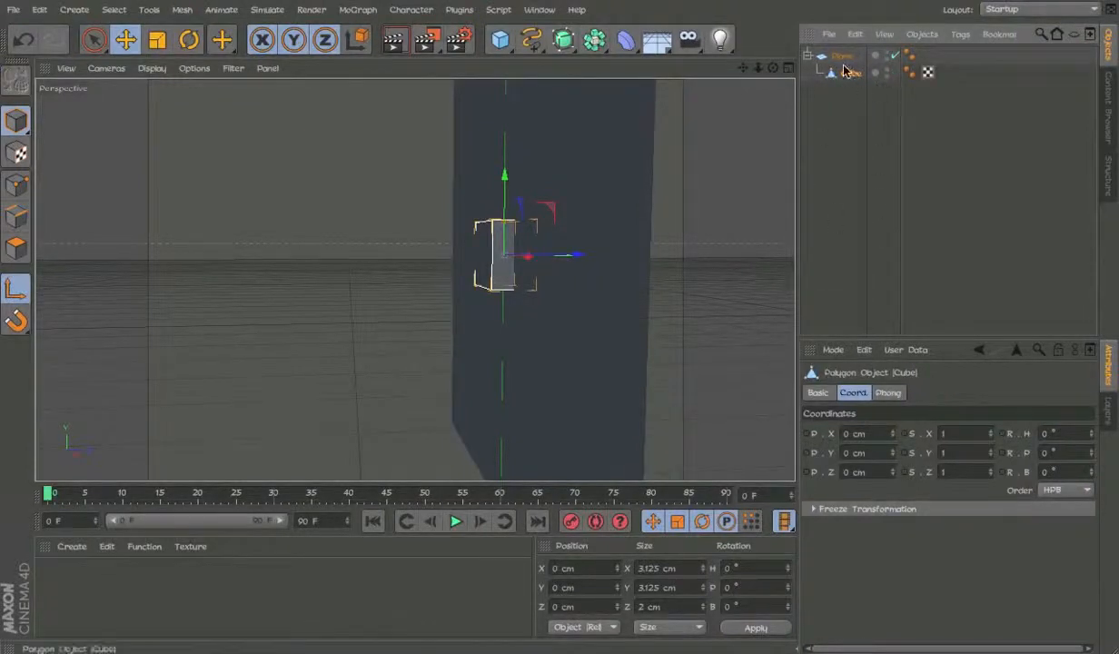
pyautogui.click(807, 55)
pyautogui.click(804, 56)
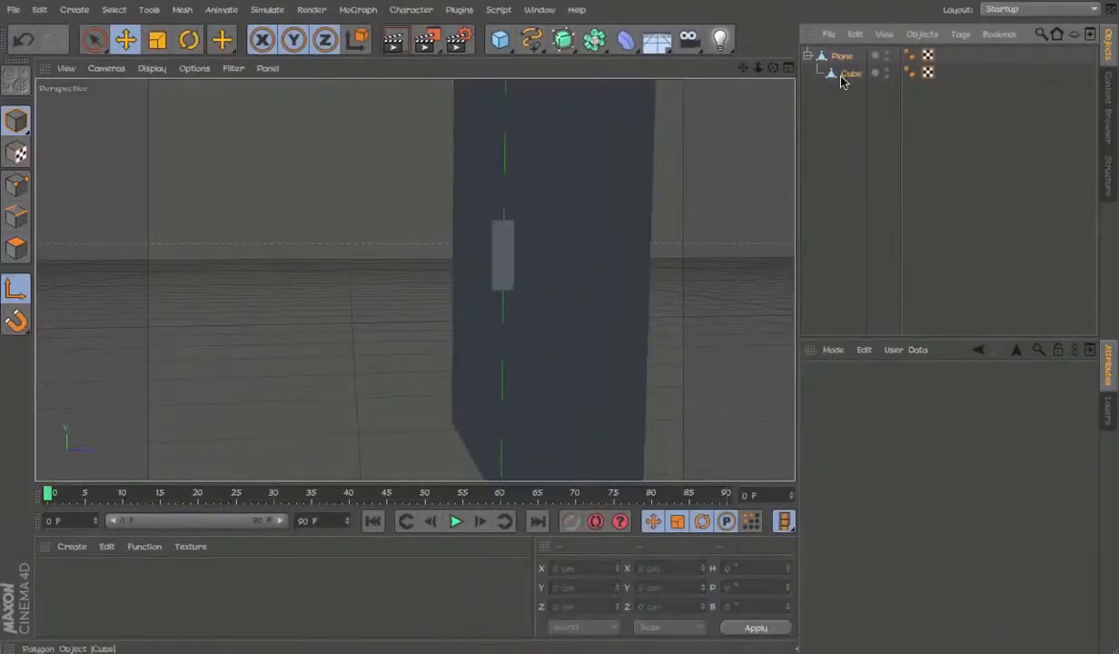
# Step: Move the cube to Z -1 cm, then return only its axis to Z 0 cm
pyautogui.click(847, 74)
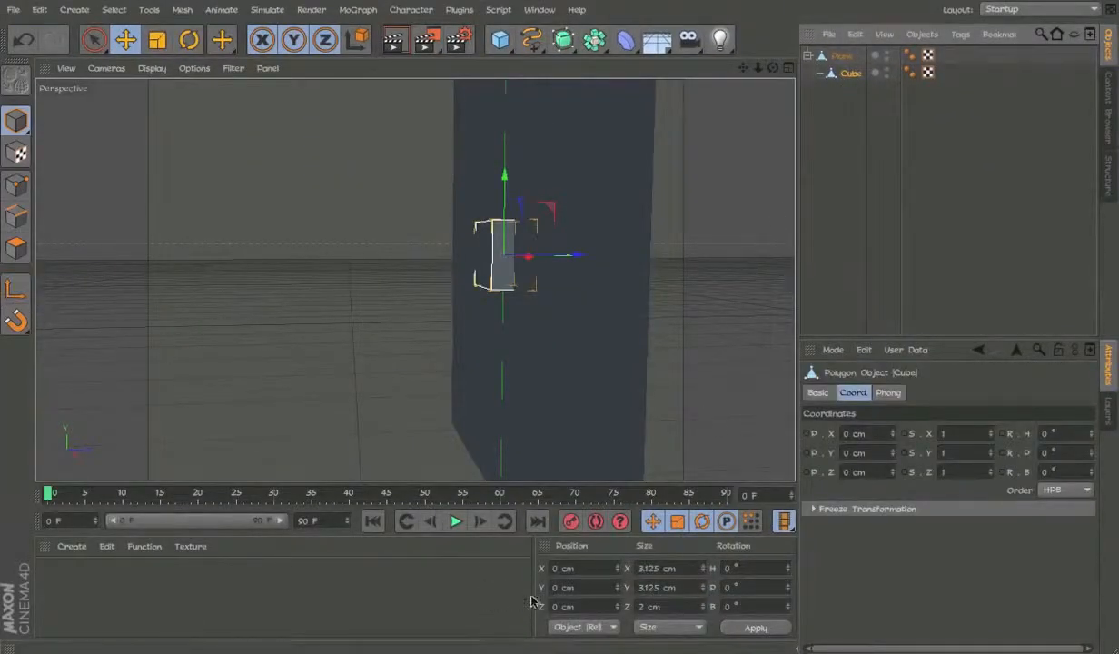
pyautogui.click(568, 606)
pyautogui.write('-1')
pyautogui.press('Return')
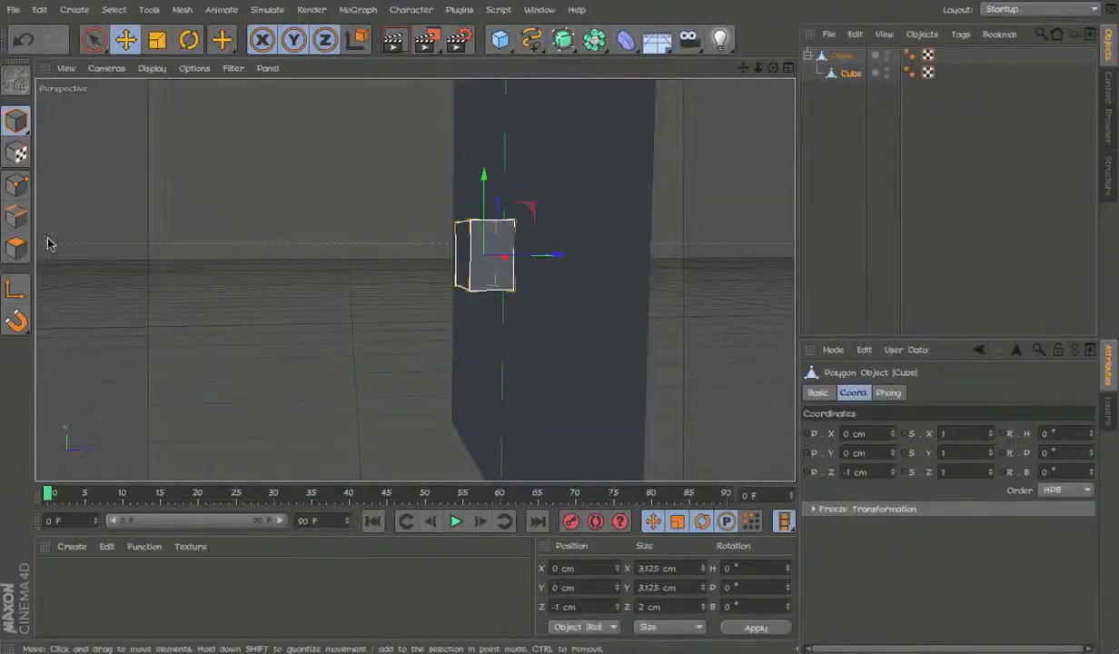
pyautogui.click(15, 289)
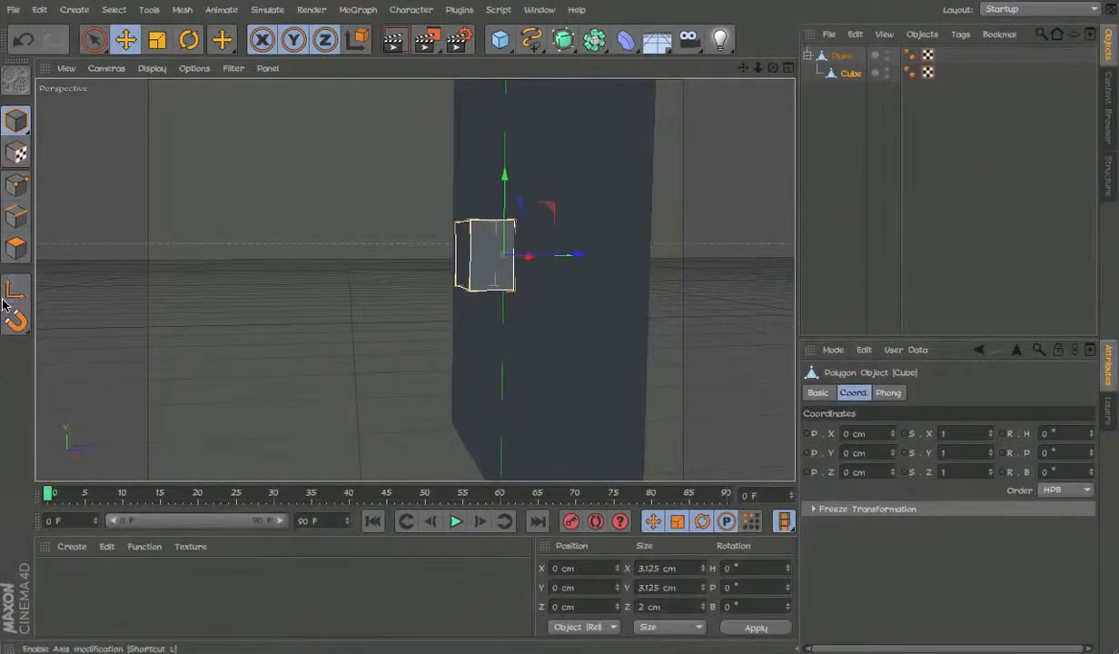
pyautogui.keyDown('alt'); pyautogui.moveTo(354, 305); pyautogui.dragTo(590, 330); pyautogui.keyUp('alt')
pyautogui.hotkey('ctrl', 'z')
pyautogui.scroll(-4, 590, 330)
pyautogui.keyDown('alt'); pyautogui.moveTo(591, 329); pyautogui.dragTo(566, 322, button='middle'); pyautogui.keyUp('alt')
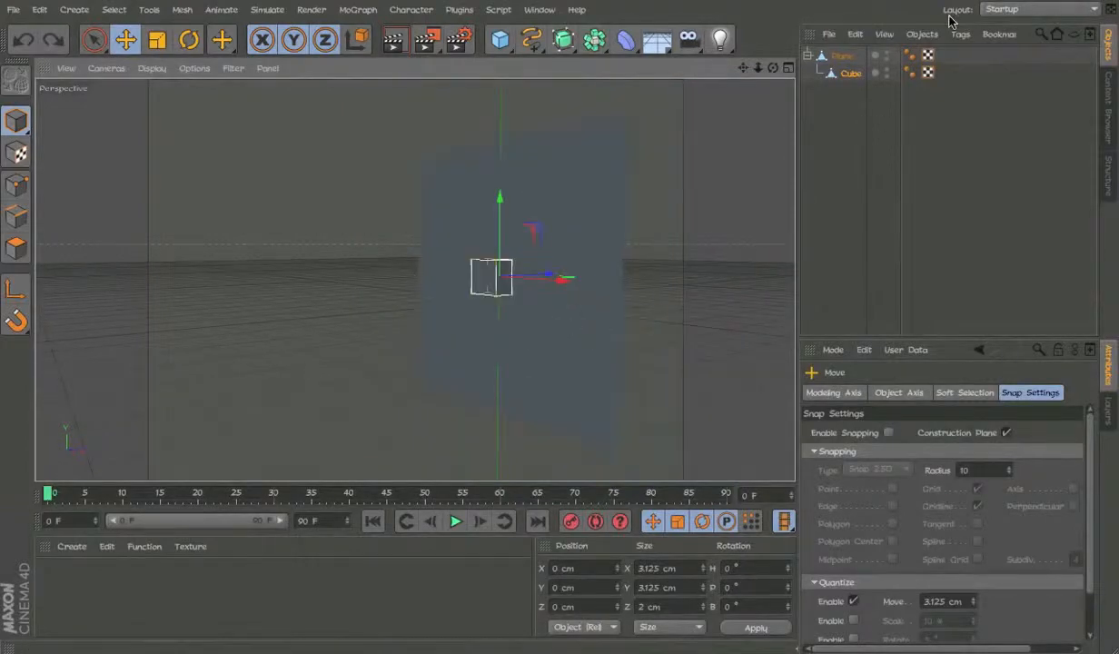
# Step: Add a Protection tag to the cube and set its position protection to Limit
pyautogui.rightClick(827, 82)
pyautogui.moveTo(908, 3)
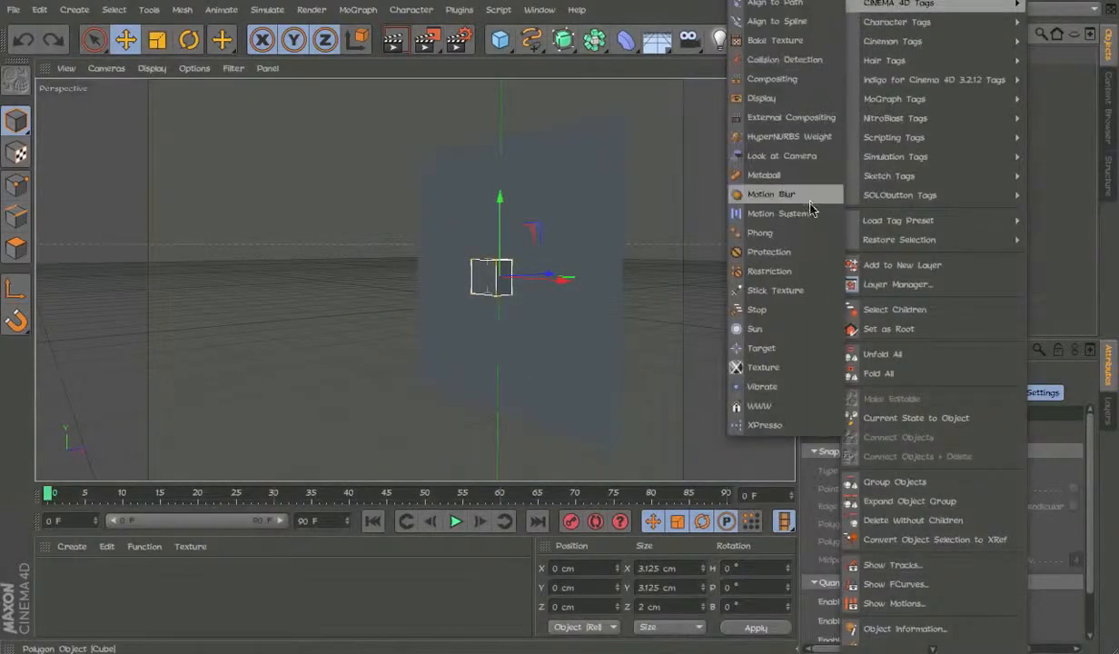
pyautogui.click(769, 252)
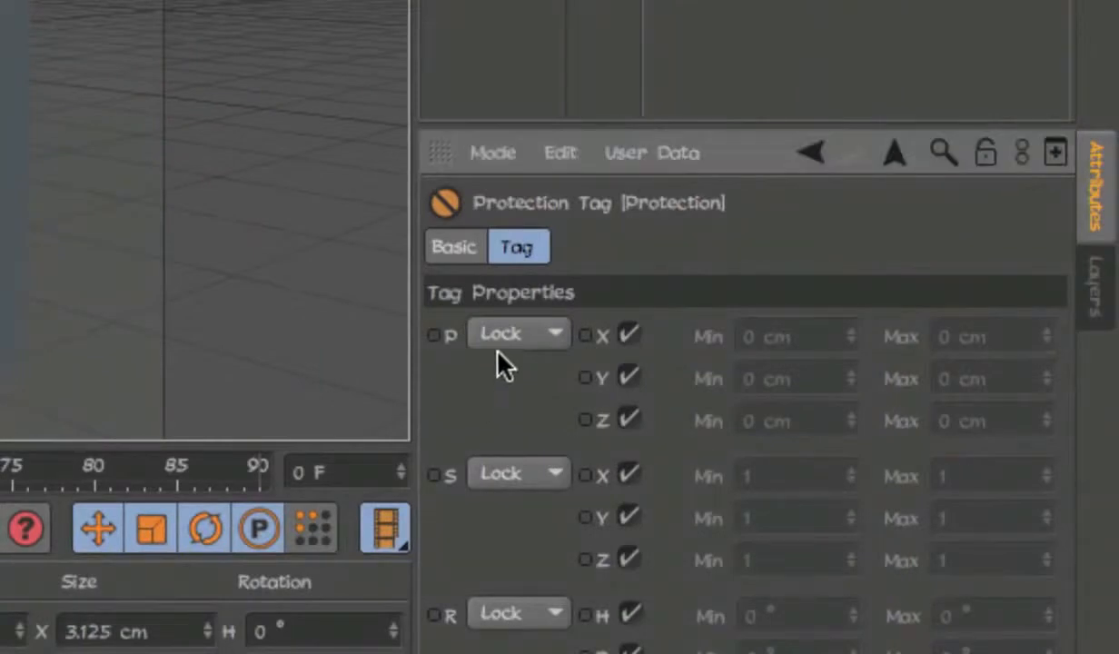
pyautogui.click(841, 434)
pyautogui.click(502, 456)
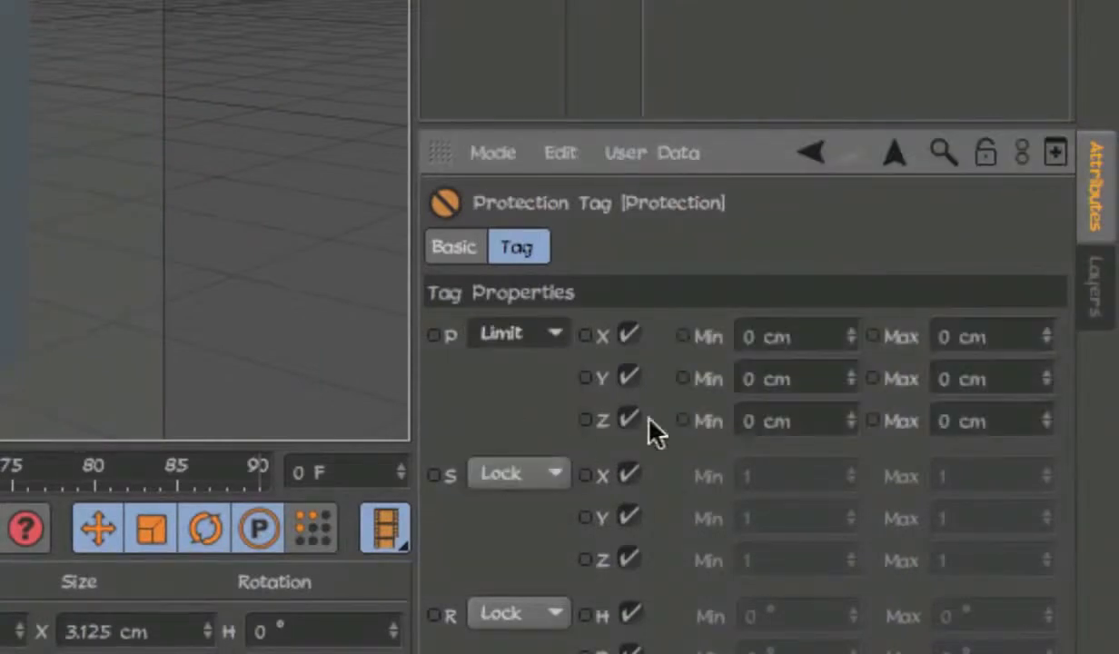
# Step: Limit the cube's X and Y position to a minimum of -11.5 cm and a maximum of 11.5 cm
pyautogui.click(835, 331)
pyautogui.write('-11')
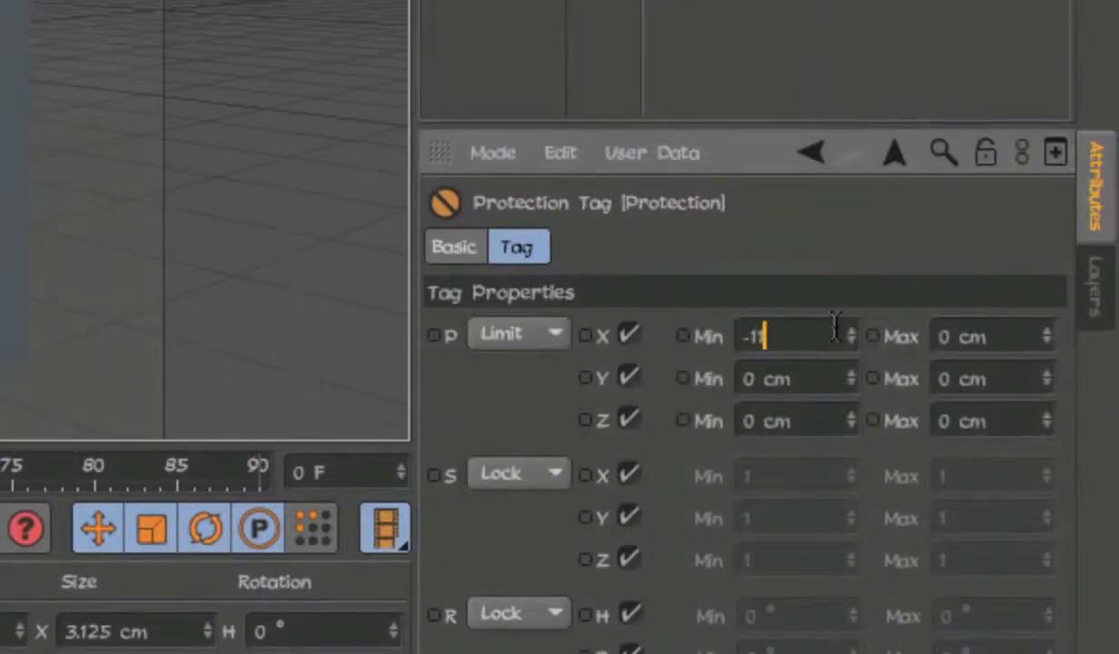
pyautogui.write('.5')
pyautogui.press('Tab')
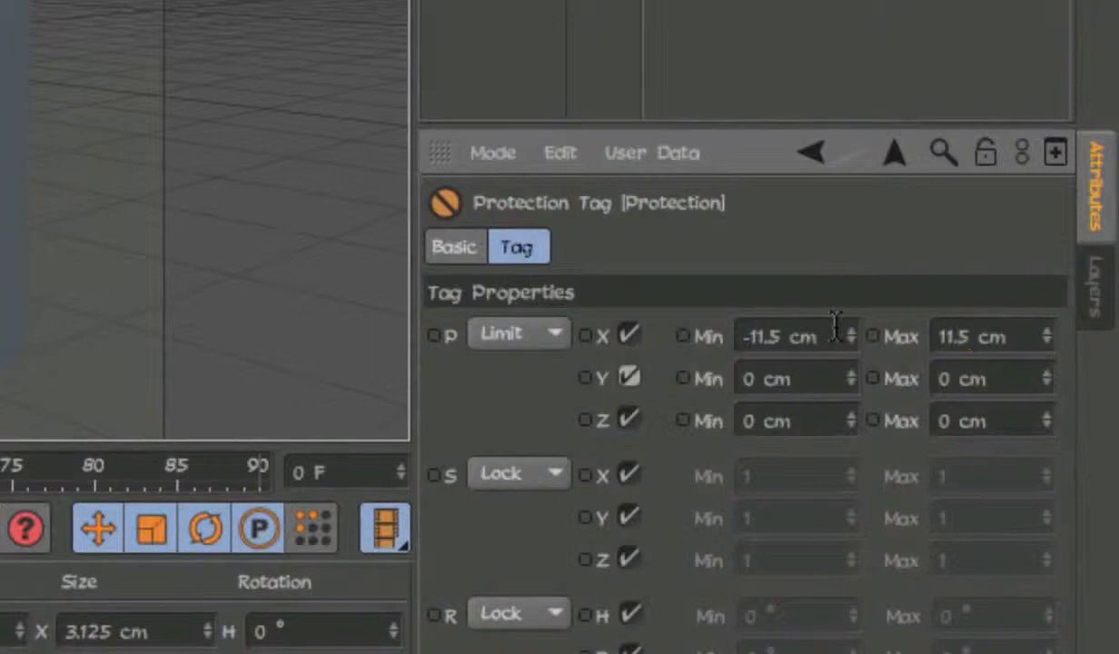
pyautogui.write('-11.5')
pyautogui.press('Tab')
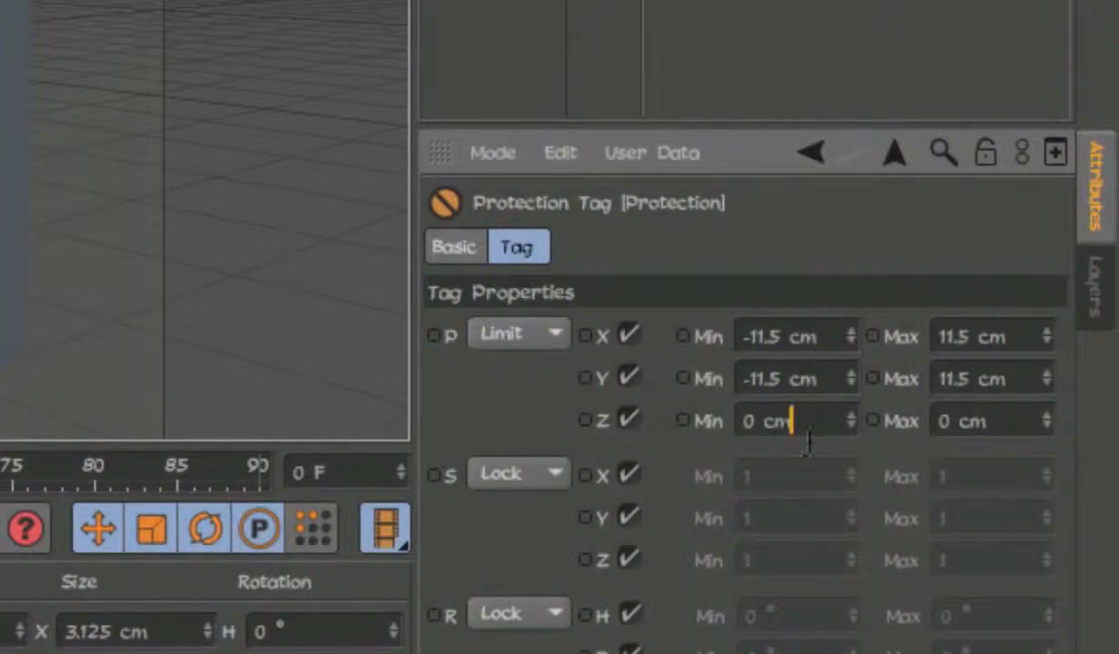
pyautogui.moveTo(810, 441); pyautogui.dragTo(644, 443)
pyautogui.click(803, 235)
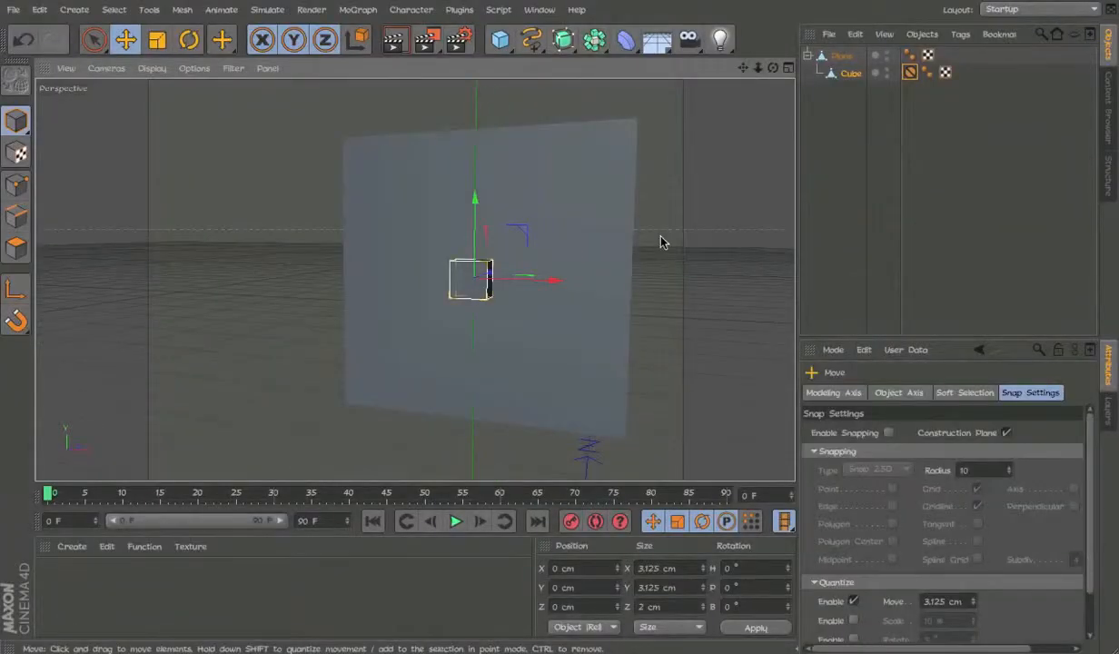
# Step: Move the cube along X to its negative limit and inspect its alignment with the plane's edge
pyautogui.moveTo(462, 277)
pyautogui.mouseDown()
pyautogui.moveTo(495, 137)
pyautogui.moveTo(620, 349)
pyautogui.moveTo(617, 312)
pyautogui.moveTo(612, 350)
pyautogui.moveTo(342, 395)
pyautogui.moveTo(424, 142)
pyautogui.moveTo(481, 414)
pyautogui.moveTo(482, 137)
pyautogui.moveTo(377, 392)
pyautogui.moveTo(467, 280)
pyautogui.mouseUp()
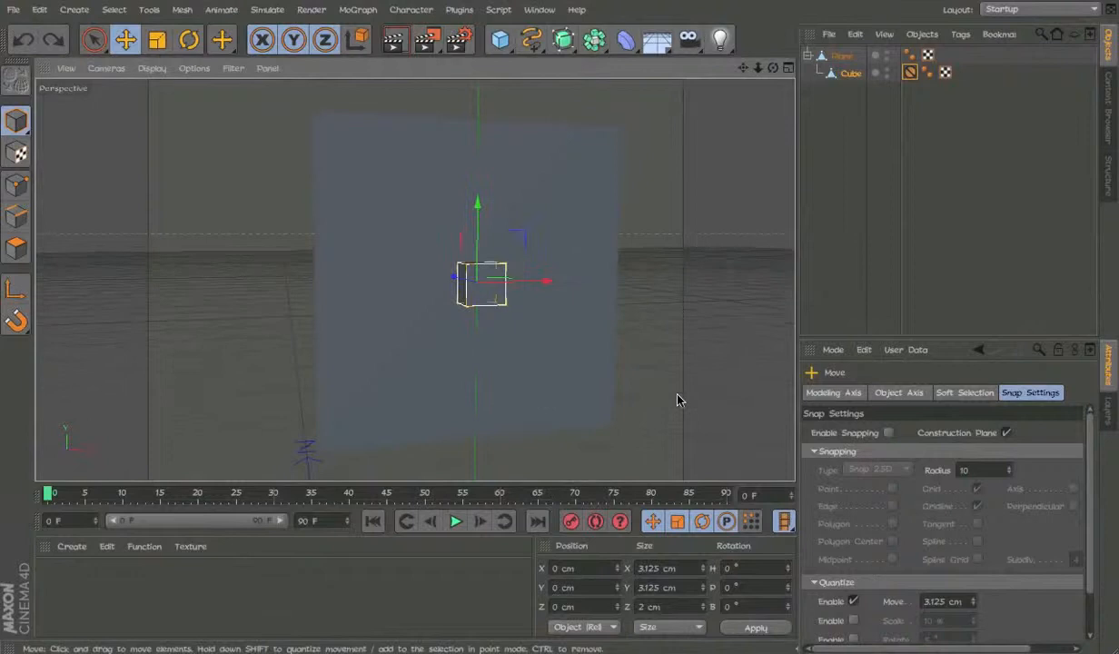
pyautogui.moveTo(677, 400); pyautogui.dragTo(437, 399)
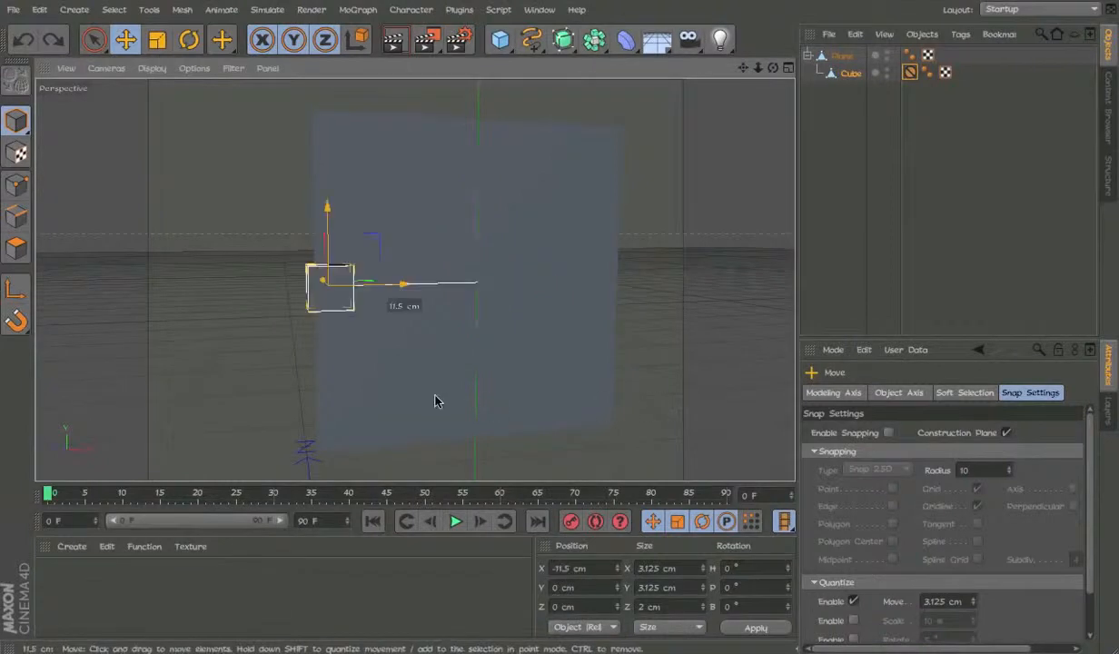
pyautogui.keyDown('alt'); pyautogui.moveTo(370, 399); pyautogui.dragTo(874, 251); pyautogui.keyUp('alt')
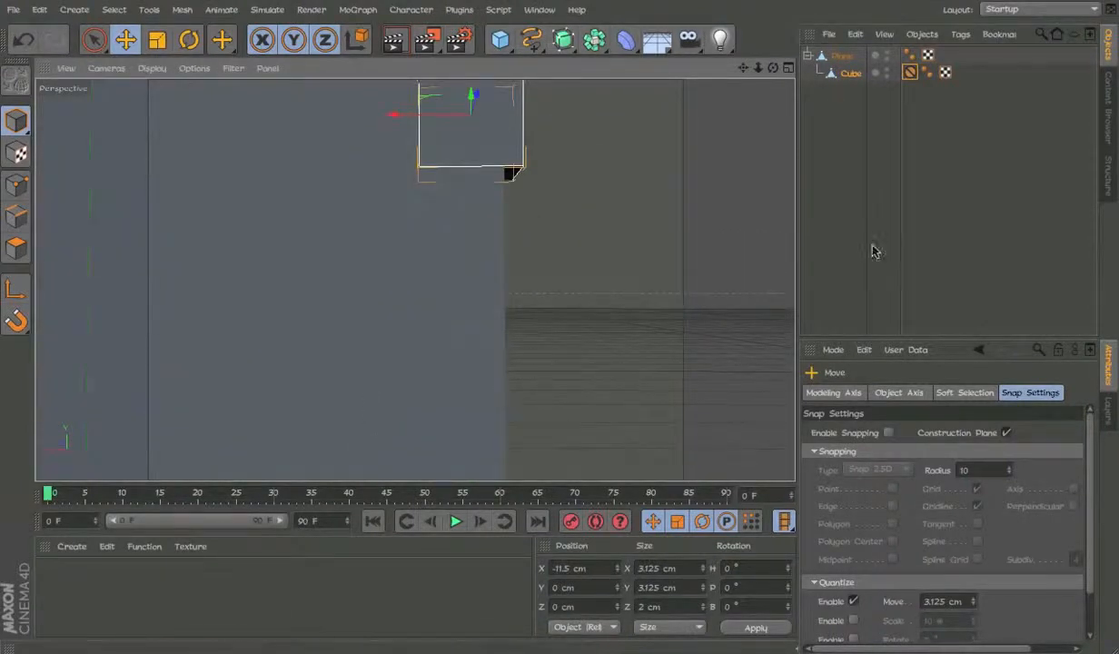
# Step: Set the cube's Protection tag position limits on X and Y to -11 cm minimum and 11 cm maximum
pyautogui.click(910, 72)
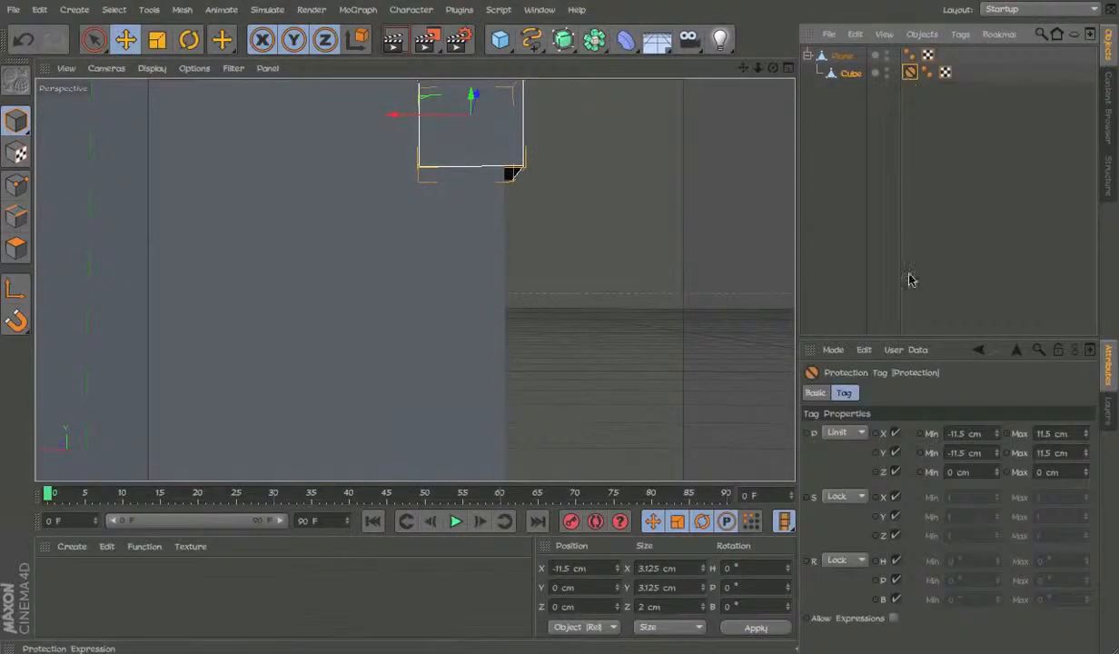
pyautogui.click(971, 433)
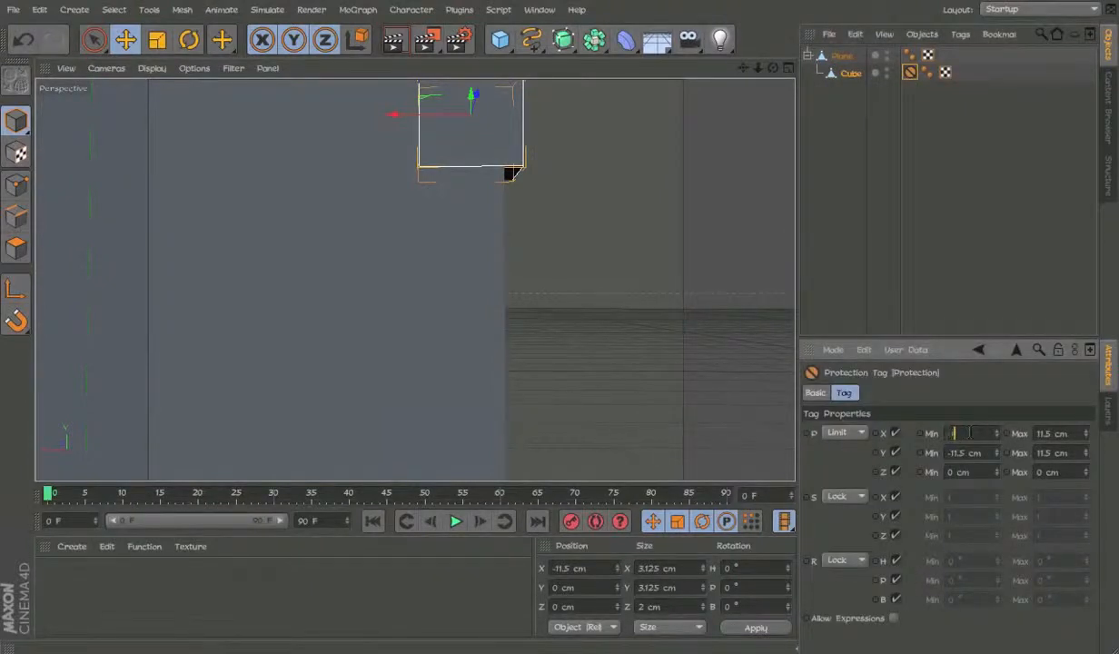
pyautogui.write('-11')
pyautogui.press('Tab')
pyautogui.write('11')
pyautogui.press('Tab')
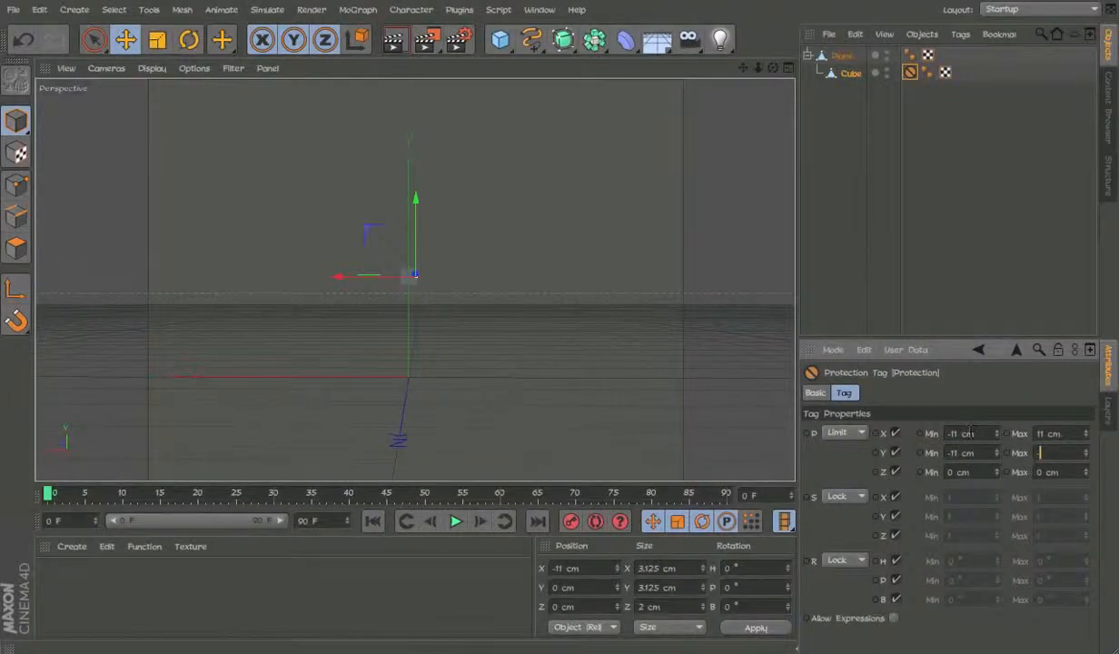
pyautogui.press('Return')
pyautogui.press('o')
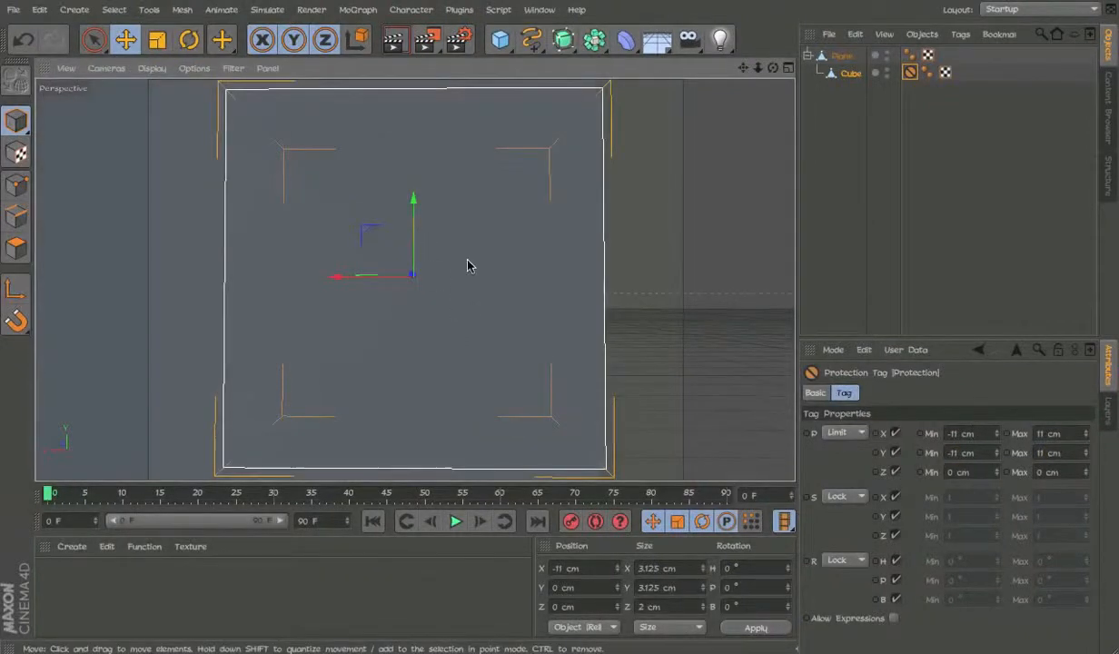
# Step: Check the cube against the plane's edge, then return its X position to 0 cm
pyautogui.keyDown('alt'); pyautogui.moveTo(467, 261); pyautogui.dragTo(248, 276); pyautogui.keyUp('alt')
pyautogui.keyDown('alt'); pyautogui.moveTo(248, 271); pyautogui.dragTo(333, 242, button='right'); pyautogui.keyUp('alt')
pyautogui.keyDown('alt'); pyautogui.moveTo(332, 242); pyautogui.dragTo(493, 245); pyautogui.keyUp('alt')
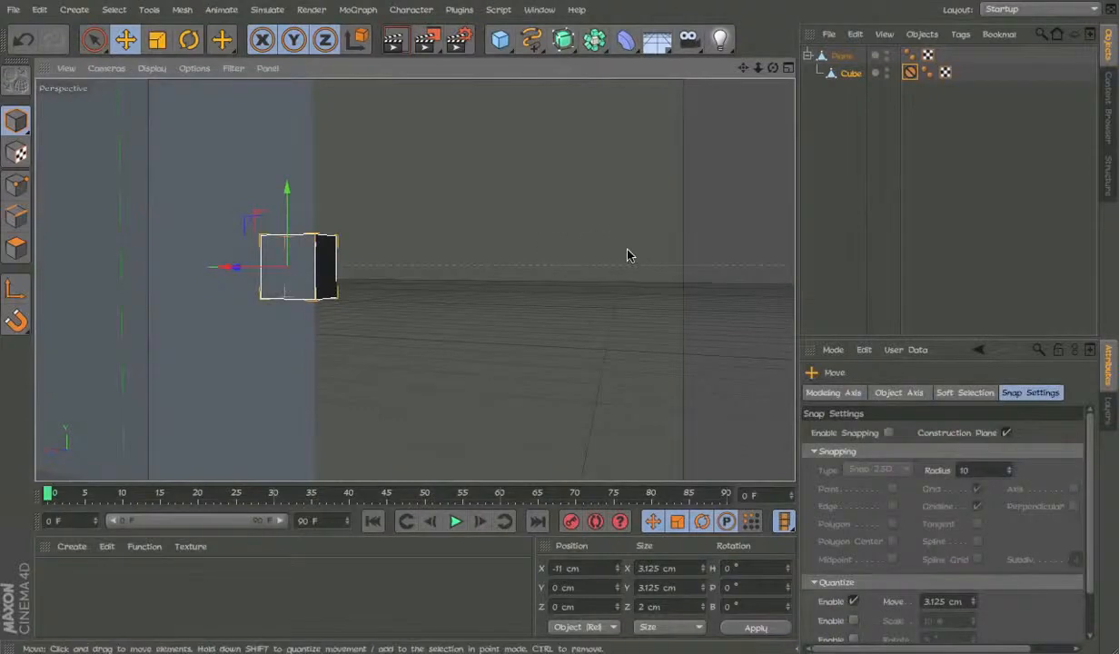
pyautogui.doubleClick(582, 568)
pyautogui.write('0')
pyautogui.press('Return')
pyautogui.keyDown('alt'); pyautogui.moveTo(209, 399); pyautogui.dragTo(577, 213); pyautogui.keyUp('alt')
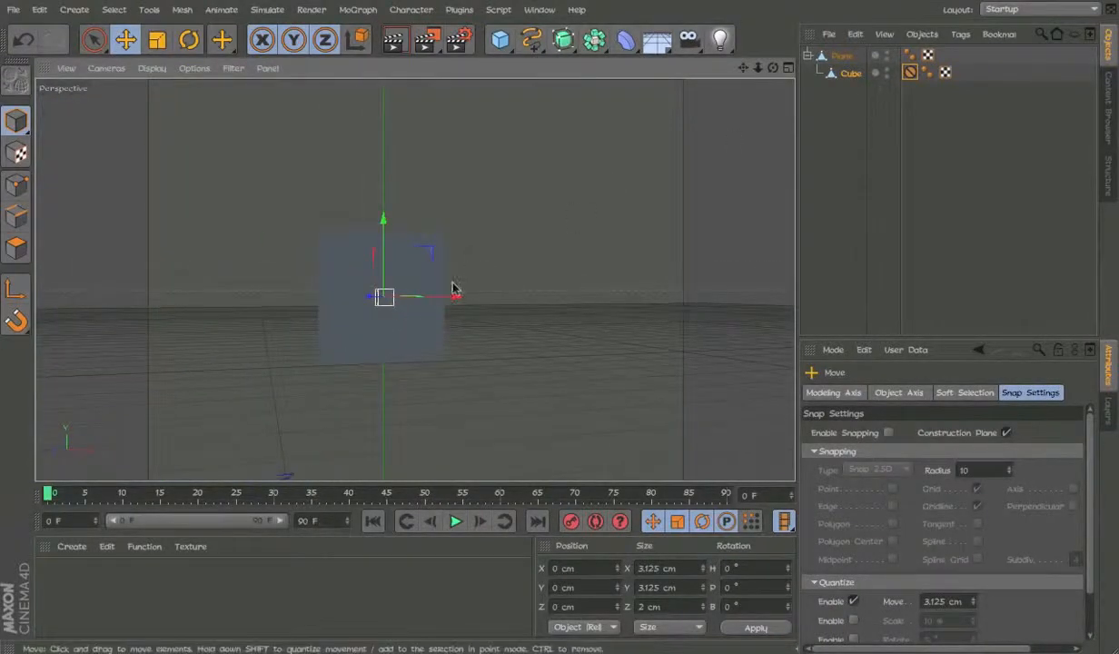
pyautogui.keyDown('alt'); pyautogui.moveTo(564, 212); pyautogui.dragTo(482, 233, button='right'); pyautogui.keyUp('alt')
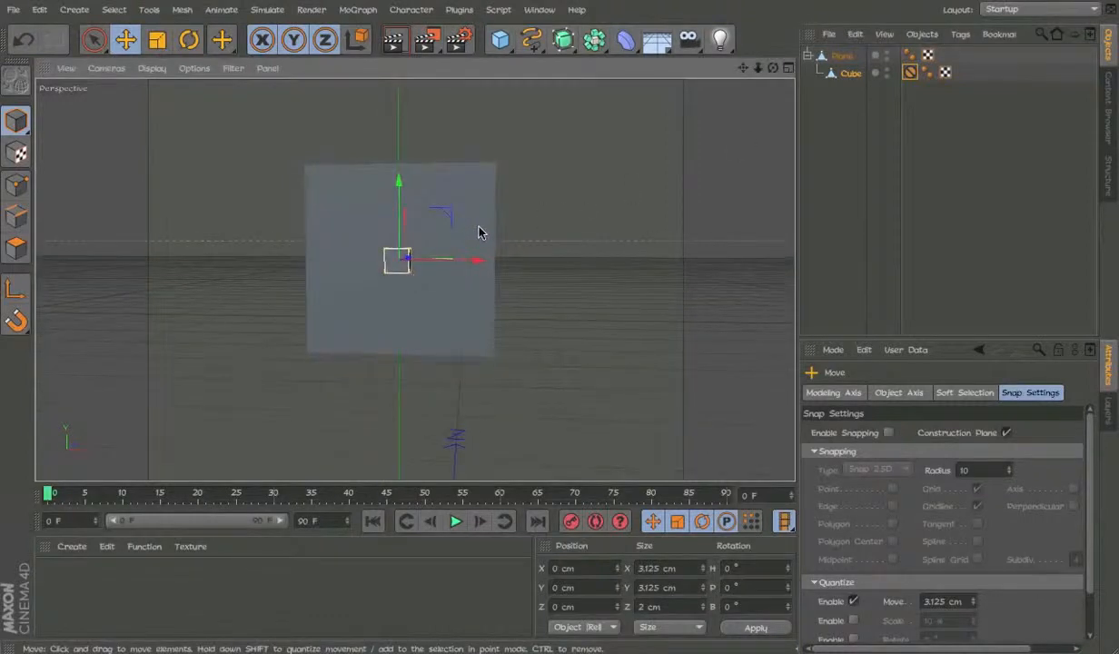
pyautogui.rightClick(858, 54)
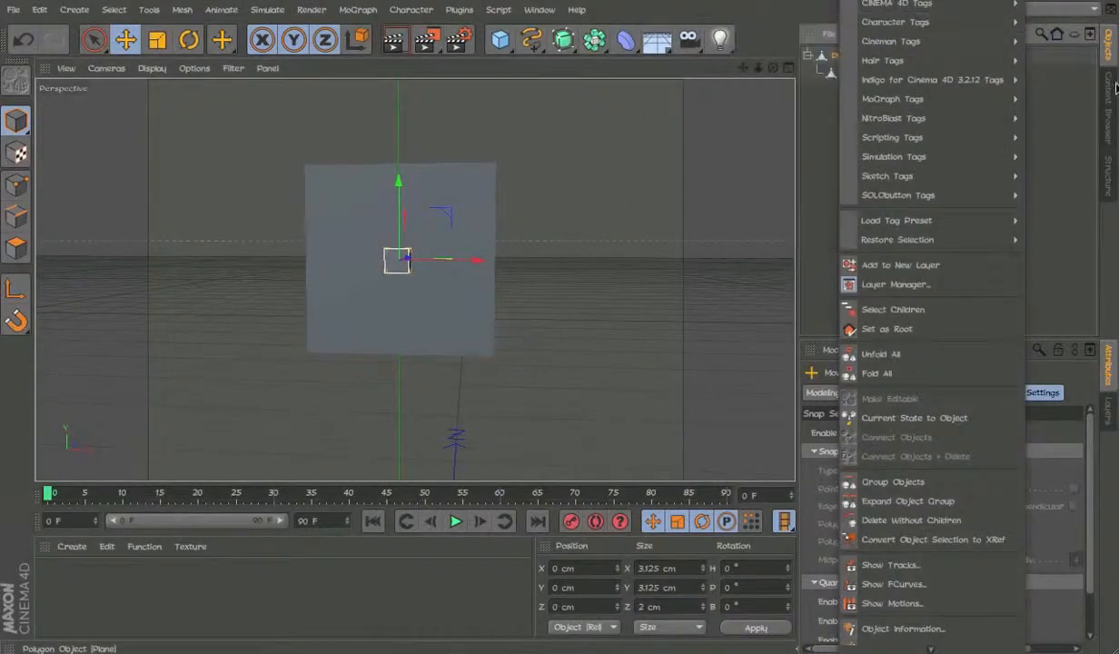
pyautogui.click(1072, 113)
pyautogui.moveTo(500, 39)
pyautogui.mouseDown()
pyautogui.moveTo(618, 90)
pyautogui.moveTo(498, 45)
pyautogui.mouseUp()
pyautogui.scroll(-4, 395, 222)
pyautogui.scroll(-5, 445, 205)
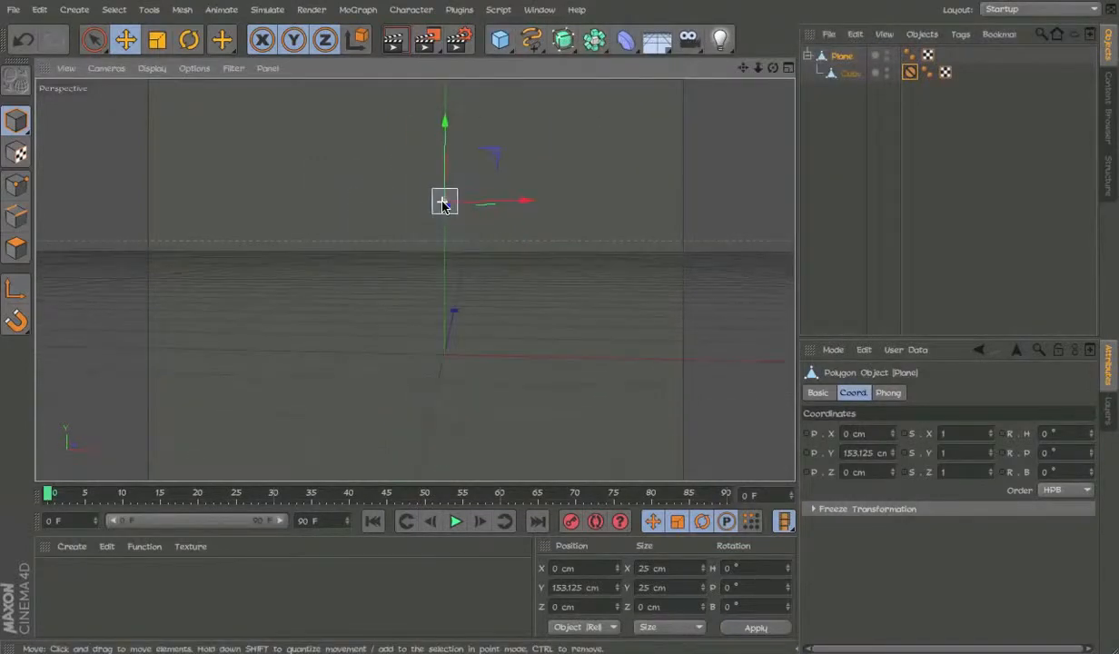
pyautogui.scroll(6, 443, 205)
pyautogui.scroll(2, 443, 204)
# Step: Add a Display tag to the plane and enable its shading mode as Lines
pyautogui.rightClick(855, 56)
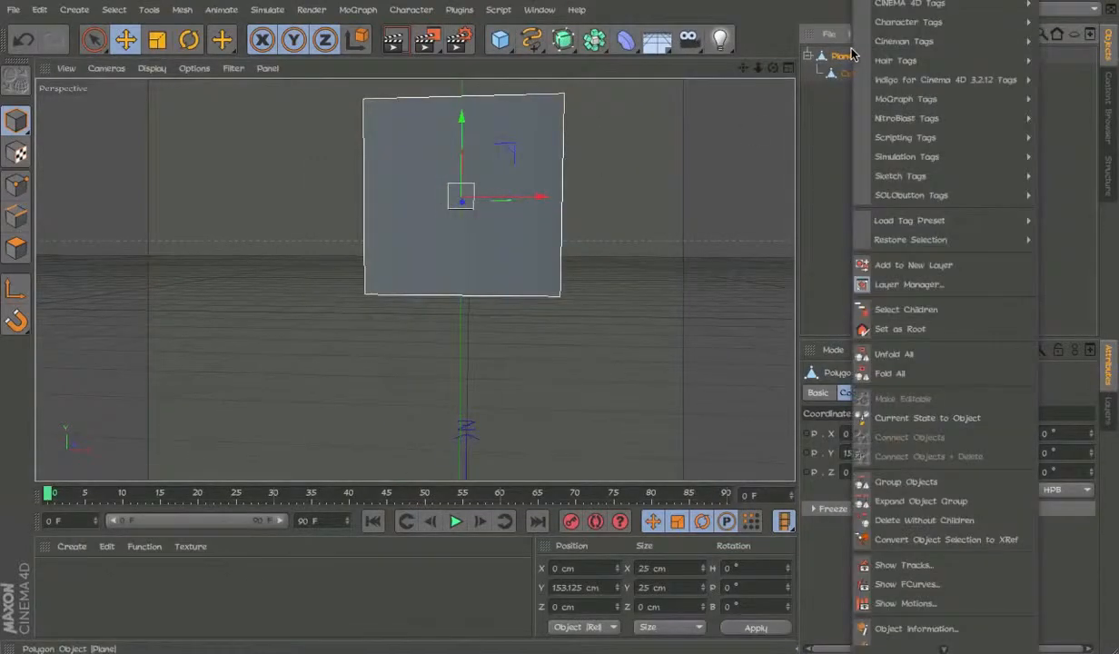
pyautogui.moveTo(897, 11)
pyautogui.click(781, 97)
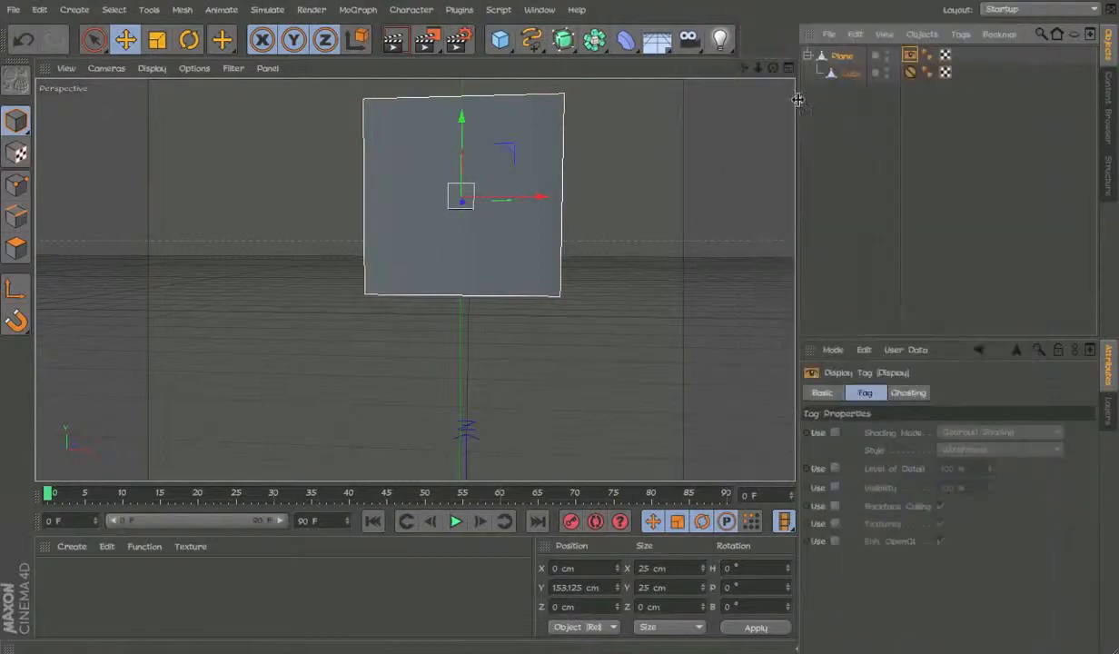
pyautogui.click(835, 433)
pyautogui.click(941, 434)
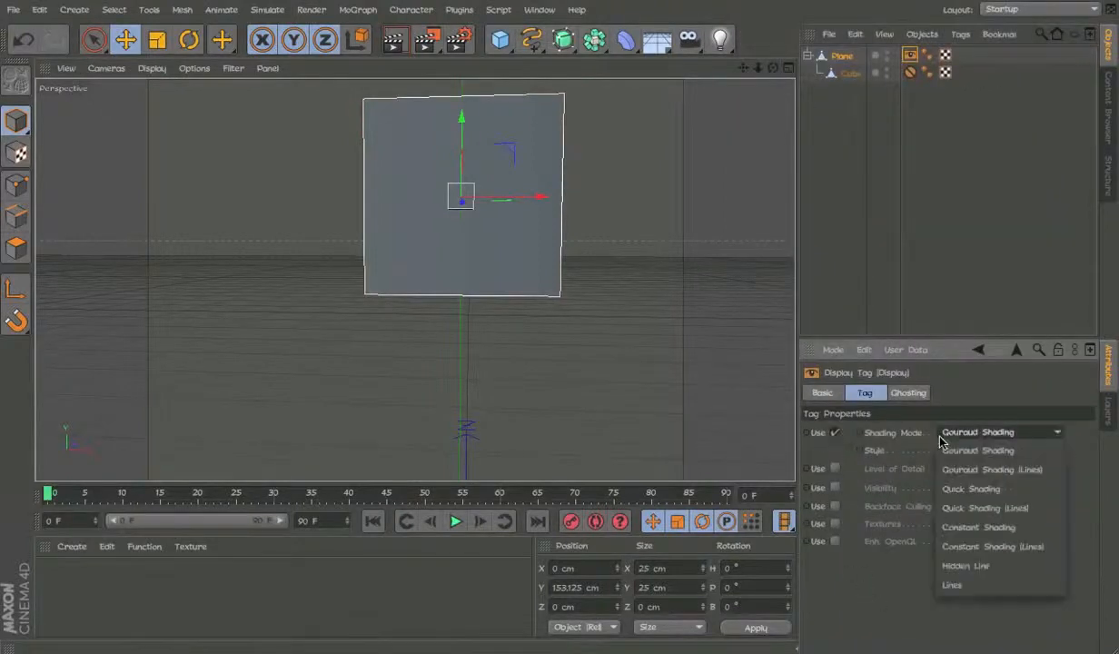
pyautogui.click(954, 586)
pyautogui.click(957, 223)
pyautogui.keyDown('alt'); pyautogui.moveTo(497, 207); pyautogui.dragTo(327, 238); pyautogui.keyUp('alt')
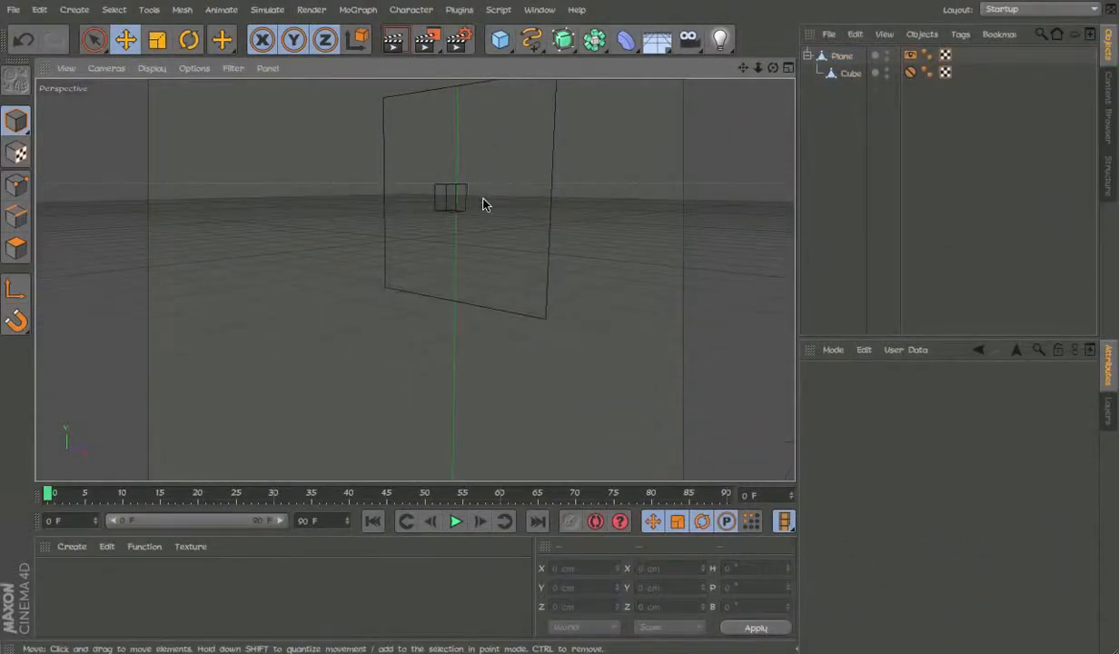
# Step: Turn on Use Color for the cube and give it a red display color
pyautogui.click(454, 198)
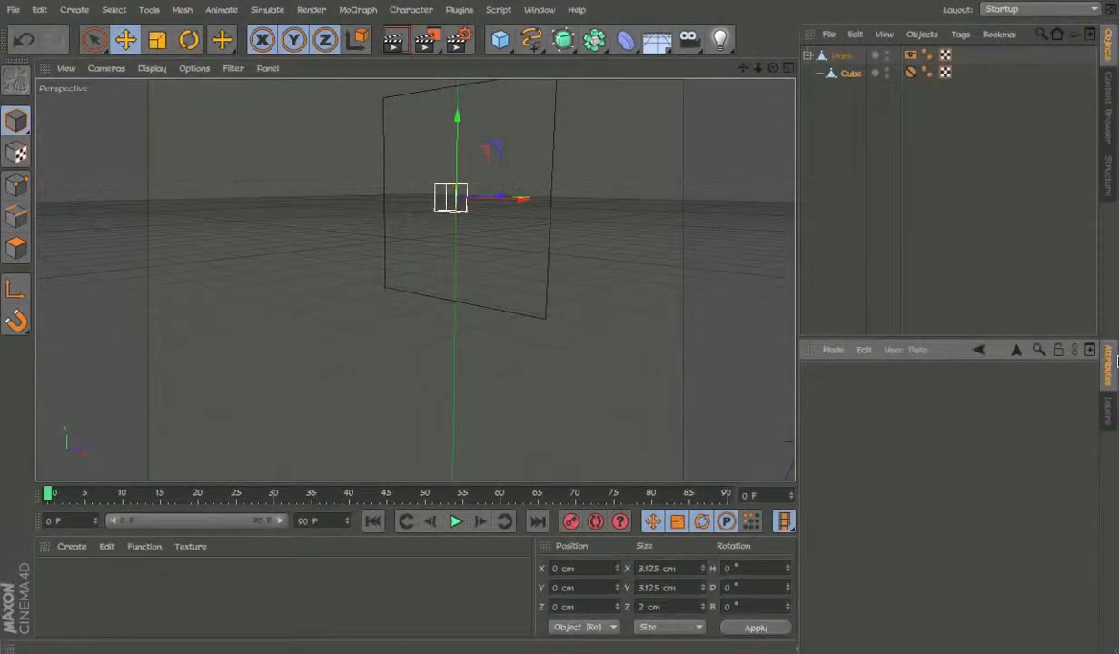
pyautogui.click(837, 72)
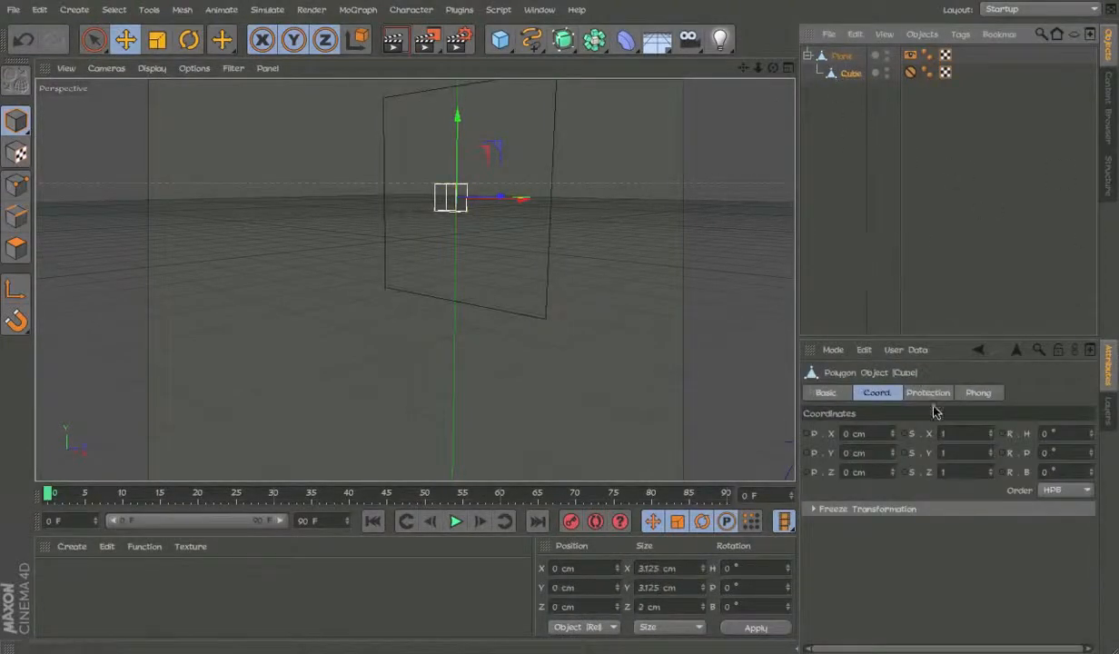
pyautogui.click(825, 393)
pyautogui.click(922, 506)
pyautogui.click(924, 553)
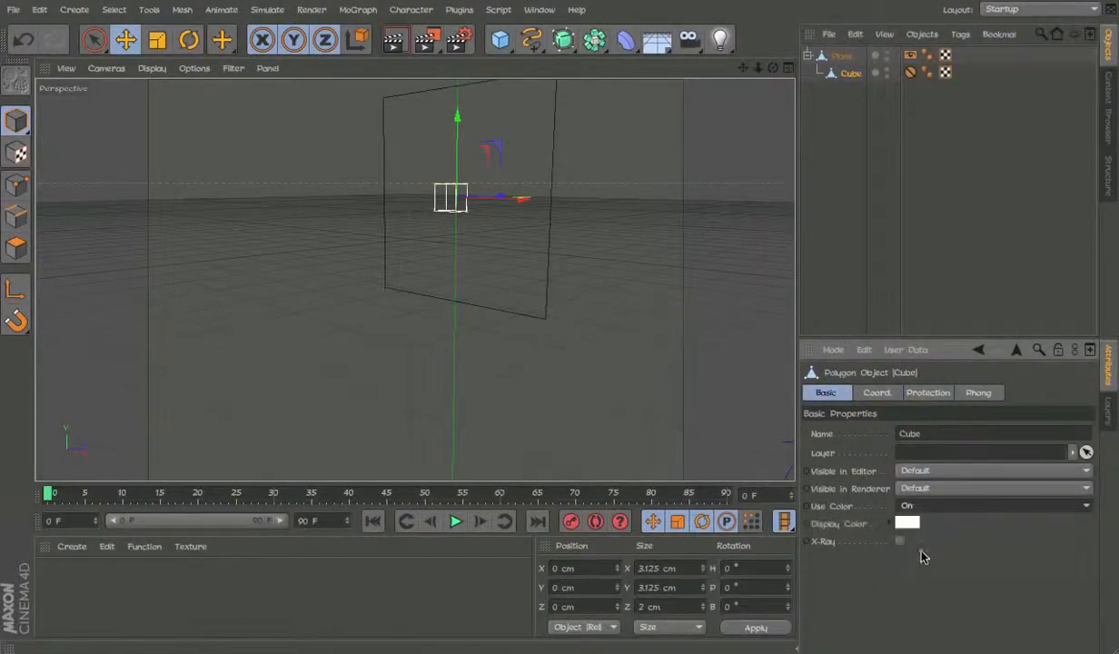
pyautogui.click(904, 524)
pyautogui.click(946, 591)
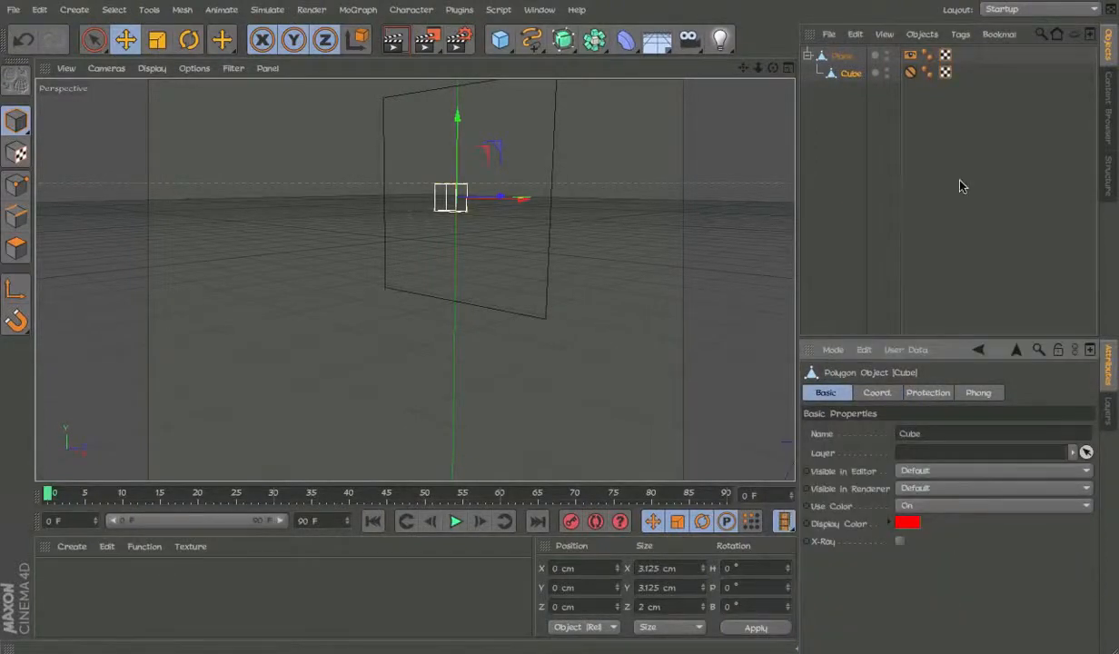
pyautogui.click(923, 174)
# Step: Turn on Use Color for the plane and give it a yellow display color
pyautogui.click(552, 227)
pyautogui.click(918, 506)
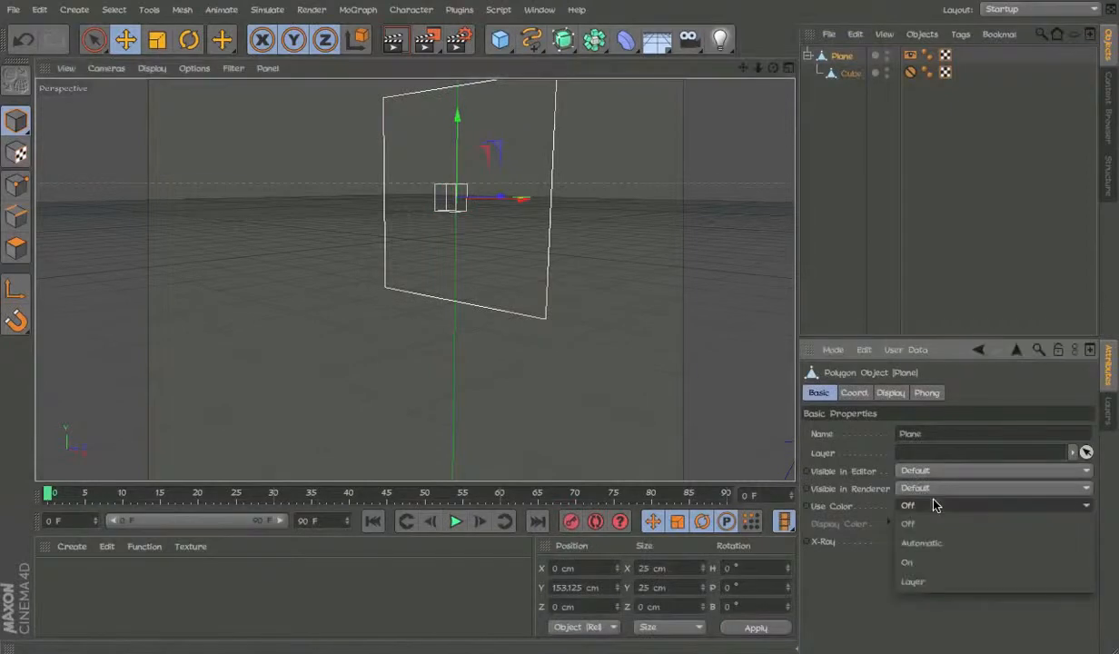
pyautogui.click(908, 563)
pyautogui.click(904, 523)
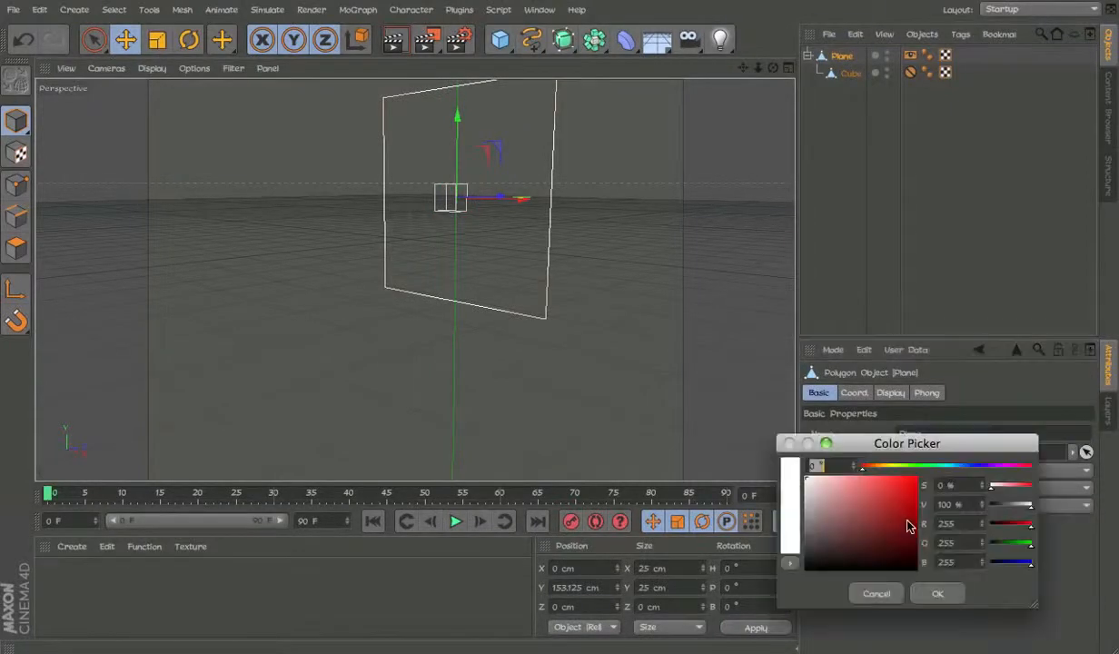
pyautogui.click(891, 467)
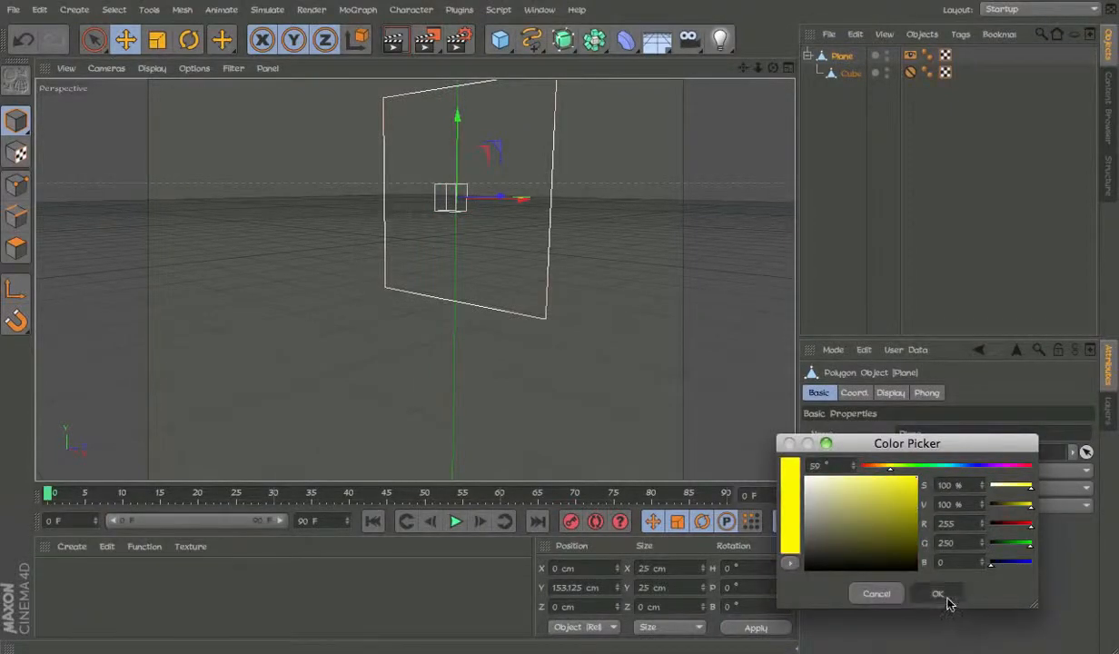
pyautogui.click(948, 599)
pyautogui.click(957, 217)
# Step: Test the cube's movement limits by moving it around inside the plane, then undo the test moves
pyautogui.scroll(-3, 434, 189)
pyautogui.keyDown('alt'); pyautogui.moveTo(514, 172); pyautogui.dragTo(583, 203, button='middle'); pyautogui.keyUp('alt')
pyautogui.keyDown('alt'); pyautogui.moveTo(583, 203); pyautogui.dragTo(714, 200); pyautogui.keyUp('alt')
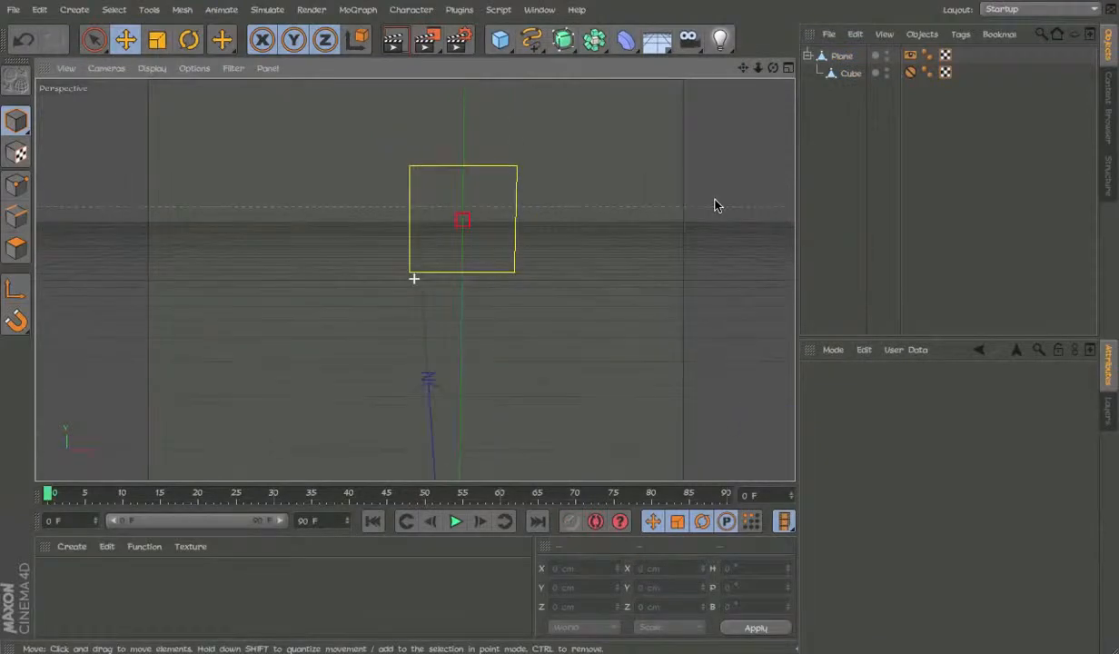
pyautogui.click(445, 218)
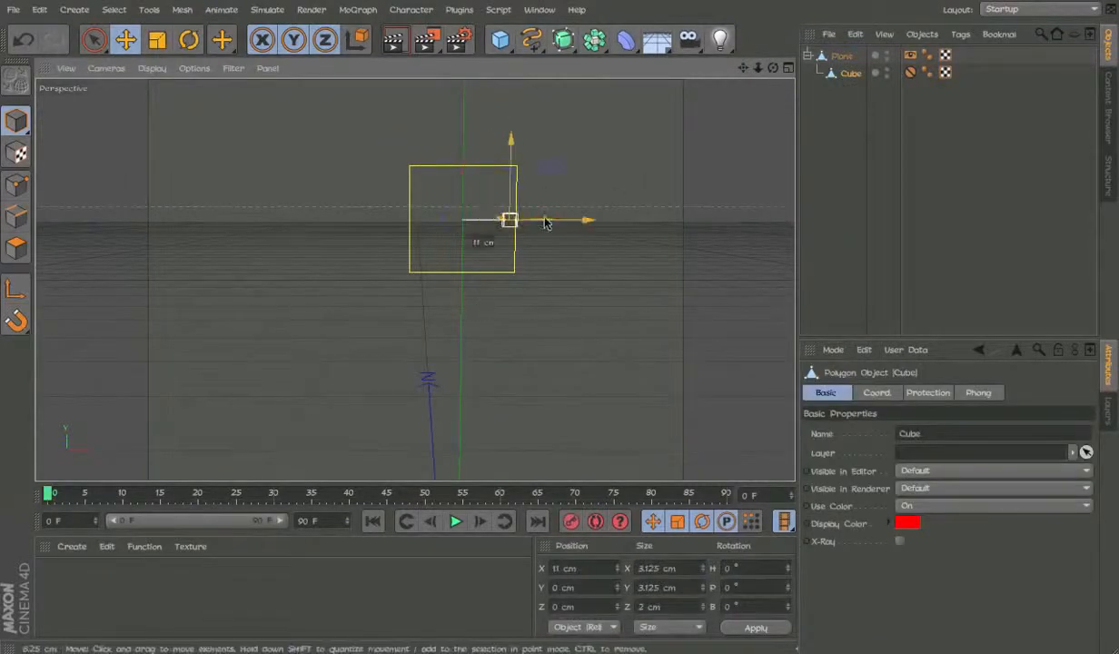
pyautogui.moveTo(507, 220); pyautogui.dragTo(427, 263)
pyautogui.hotkey('ctrl', 'z')
pyautogui.hotkey('ctrl', 'z')
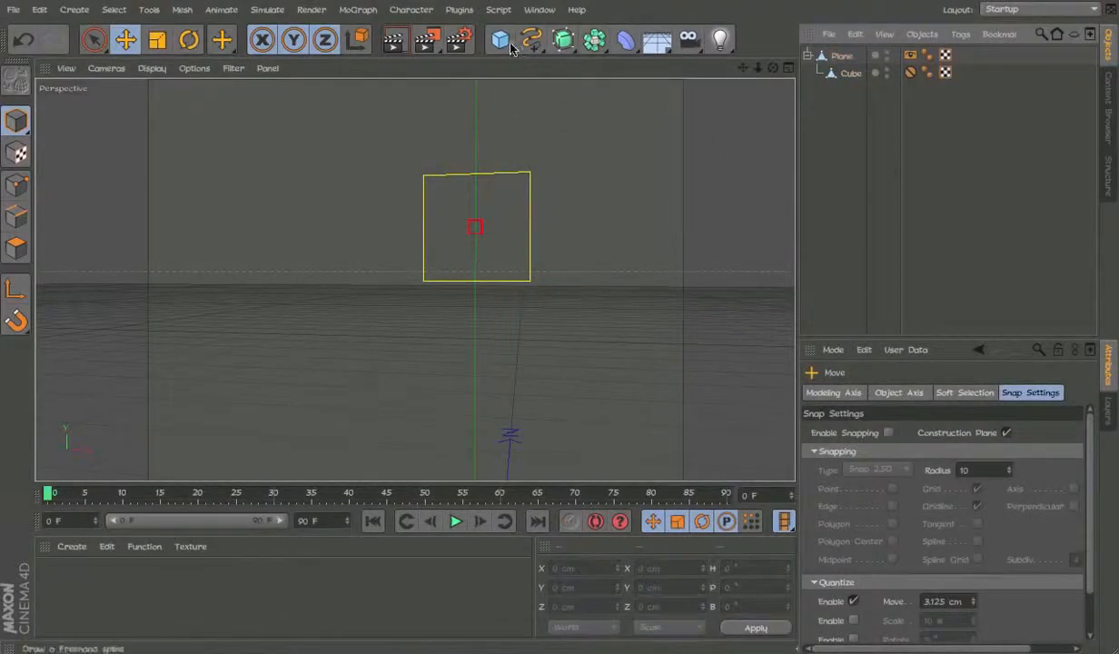
# Step: Duplicate the plane with its child cube and move the copy down to Y 134.375 cm
pyautogui.scroll(3, 524, 195)
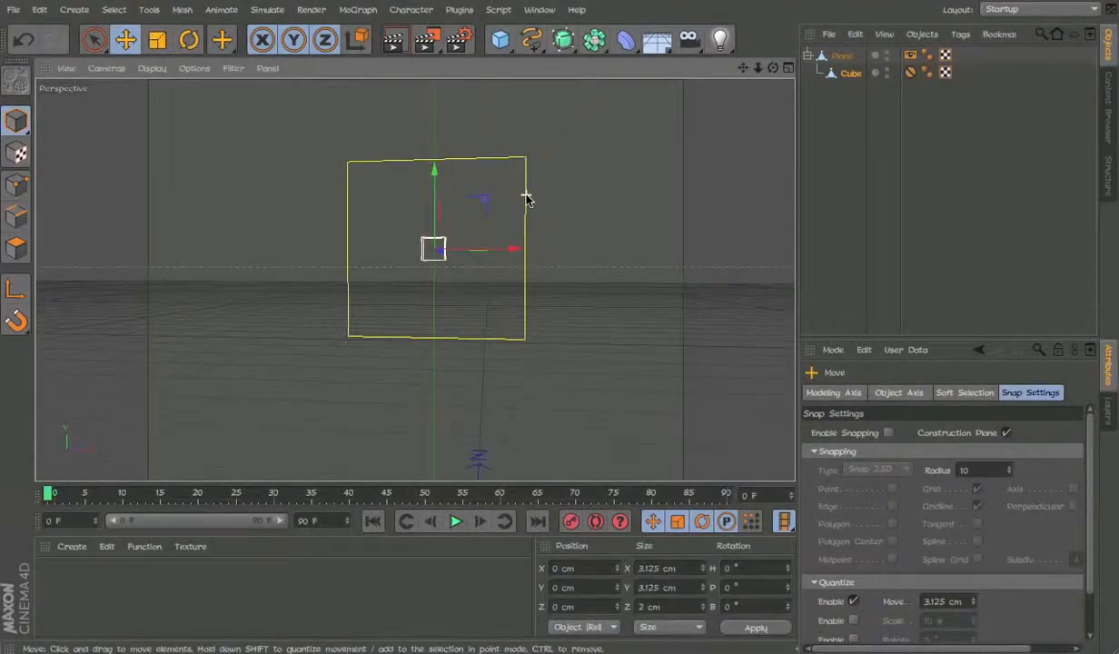
pyautogui.click(524, 204)
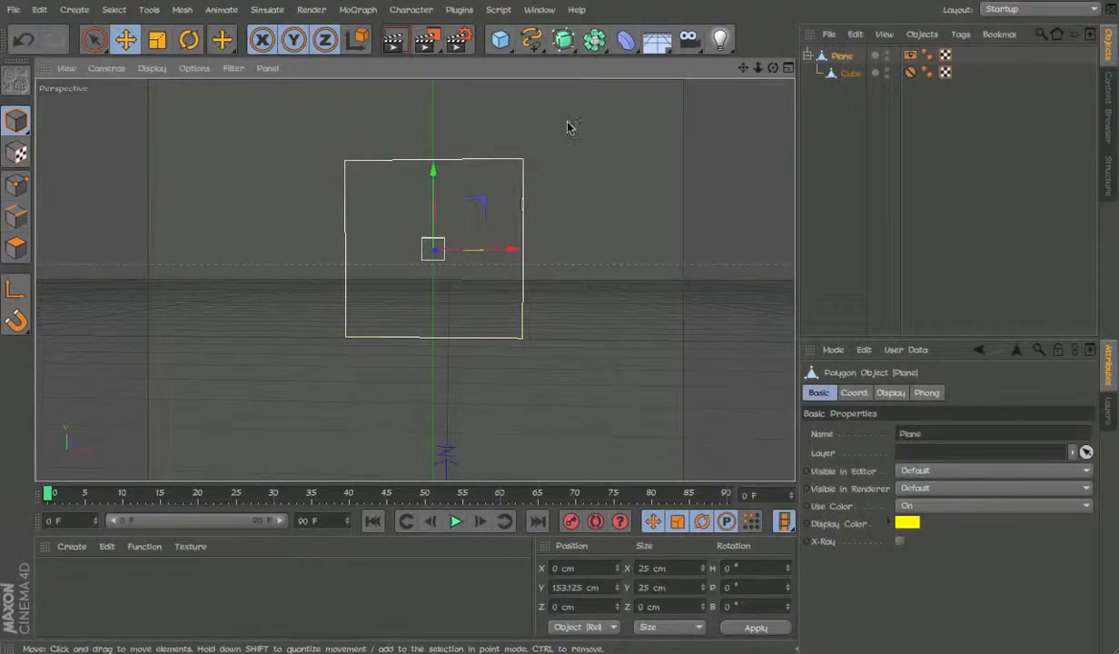
pyautogui.keyDown('ctrl'); pyautogui.moveTo(434, 192); pyautogui.dragTo(436, 340); pyautogui.keyUp('ctrl')
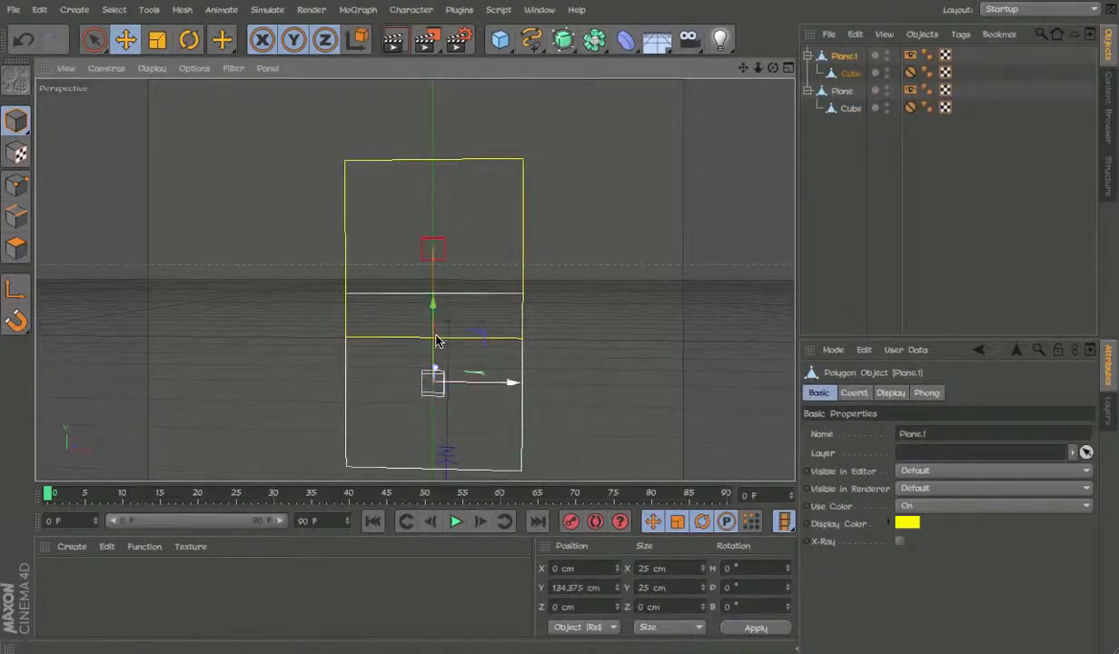
# Step: Select the bottom edge of the duplicated plane in edge mode and raise it to Y -3.125 cm
pyautogui.keyDown('alt'); pyautogui.moveTo(436, 341); pyautogui.dragTo(531, 314, button='middle'); pyautogui.keyUp('alt')
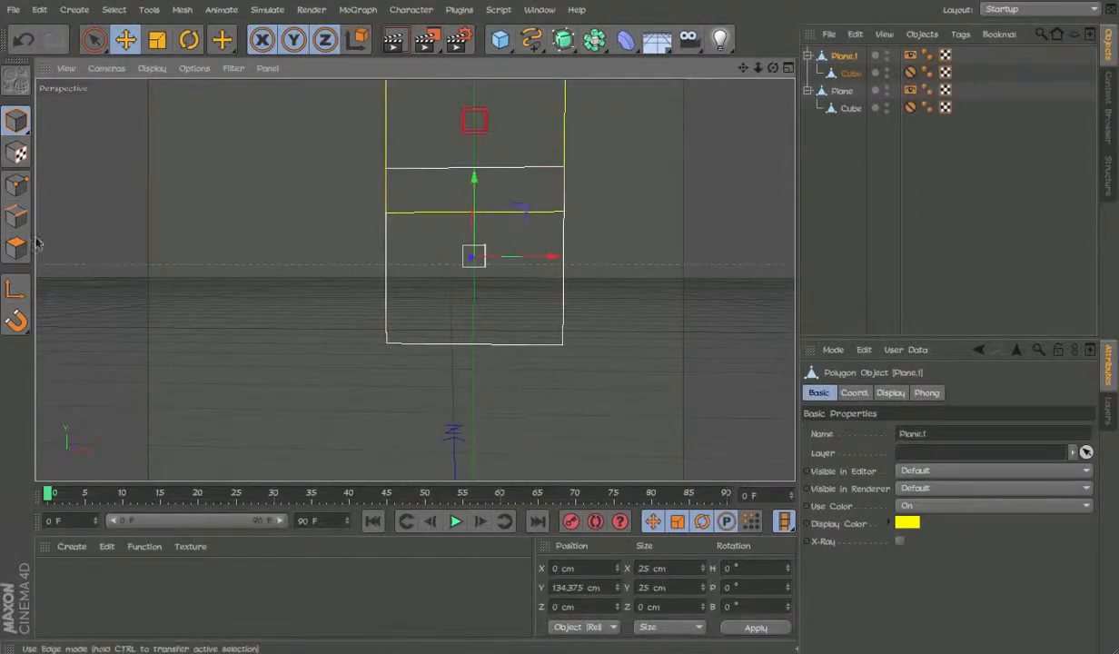
pyautogui.click(17, 215)
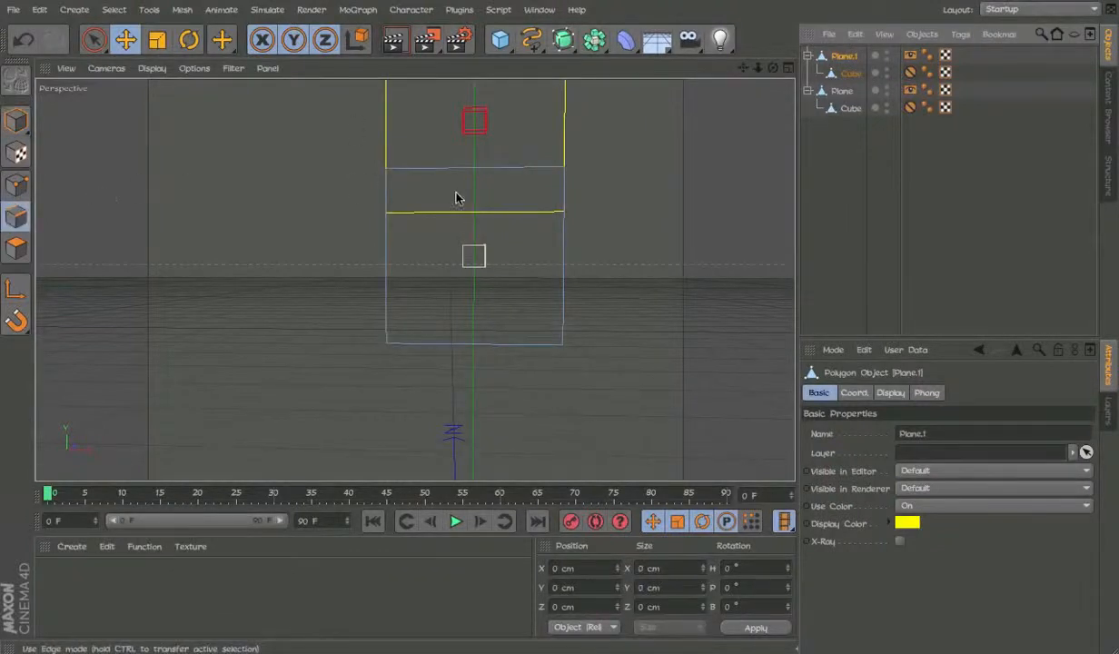
pyautogui.keyDown('alt'); pyautogui.moveTo(456, 198); pyautogui.dragTo(463, 233, button='middle'); pyautogui.keyUp('alt')
pyautogui.press('9')
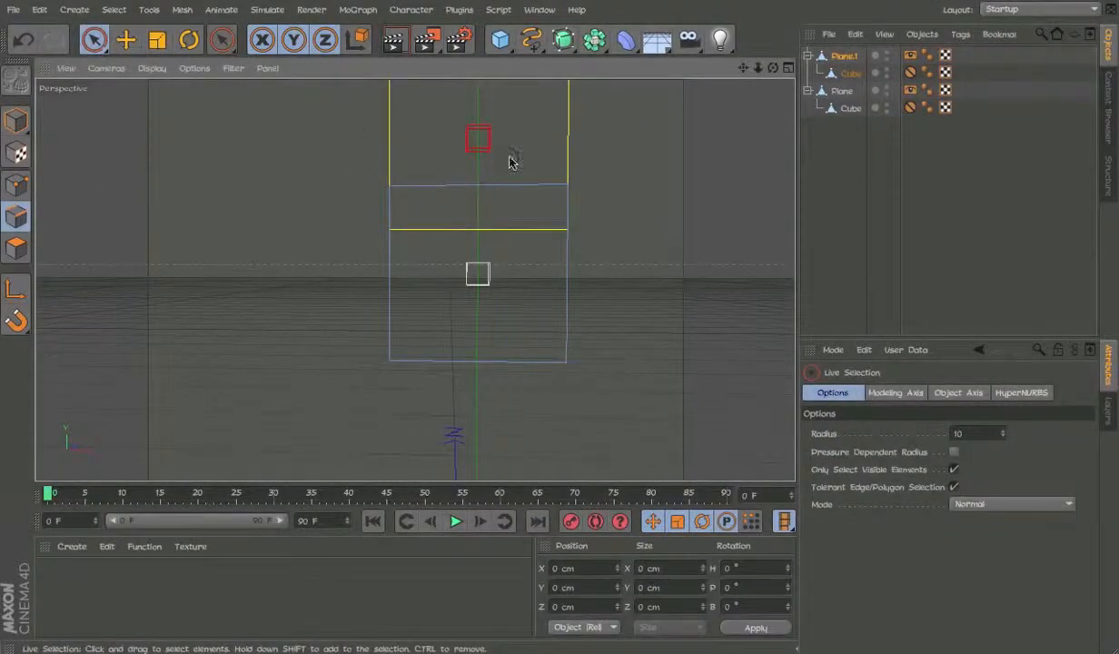
pyautogui.keyDown('alt'); pyautogui.moveTo(510, 162); pyautogui.dragTo(580, 315); pyautogui.keyUp('alt')
pyautogui.moveTo(467, 309); pyautogui.dragTo(468, 251)
pyautogui.scroll(3, 397, 281)
pyautogui.keyDown('alt'); pyautogui.moveTo(397, 285); pyautogui.dragTo(506, 284); pyautogui.keyUp('alt')
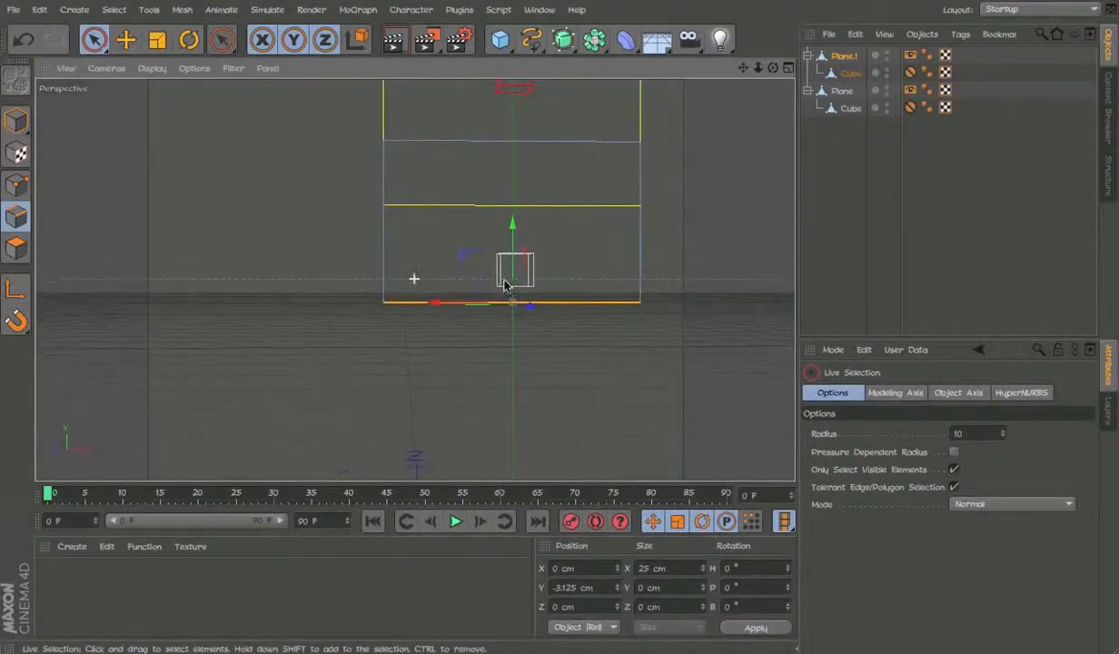
# Step: Set the Move tool's quantize increment to 1.562 cm
pyautogui.scroll(1, 508, 294)
pyautogui.press('e')
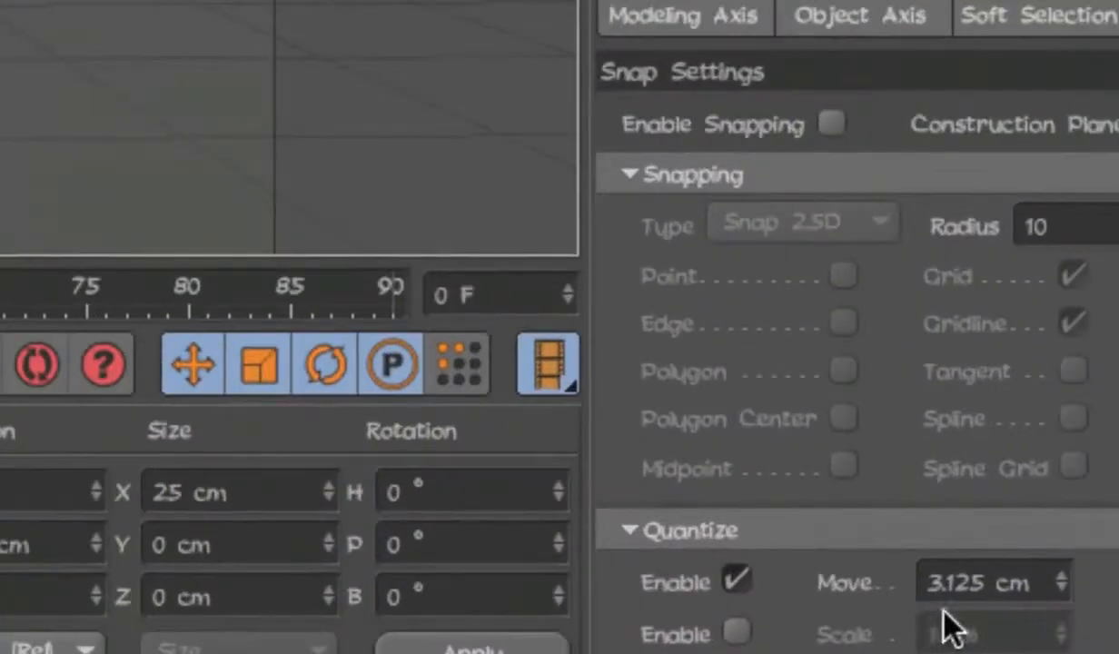
pyautogui.press('BackSpace')
pyautogui.press('BackSpace')
pyautogui.press('BackSpace')
pyautogui.press('BackSpace')
pyautogui.press('BackSpace')
pyautogui.write('0')
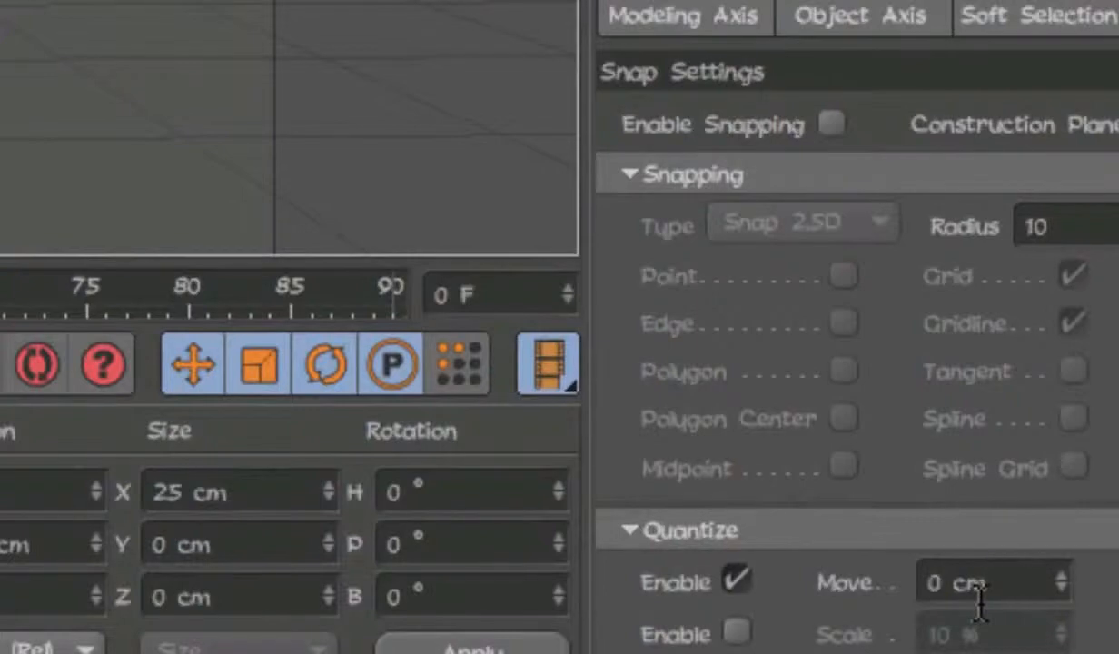
pyautogui.doubleClick(978, 600)
pyautogui.write('3')
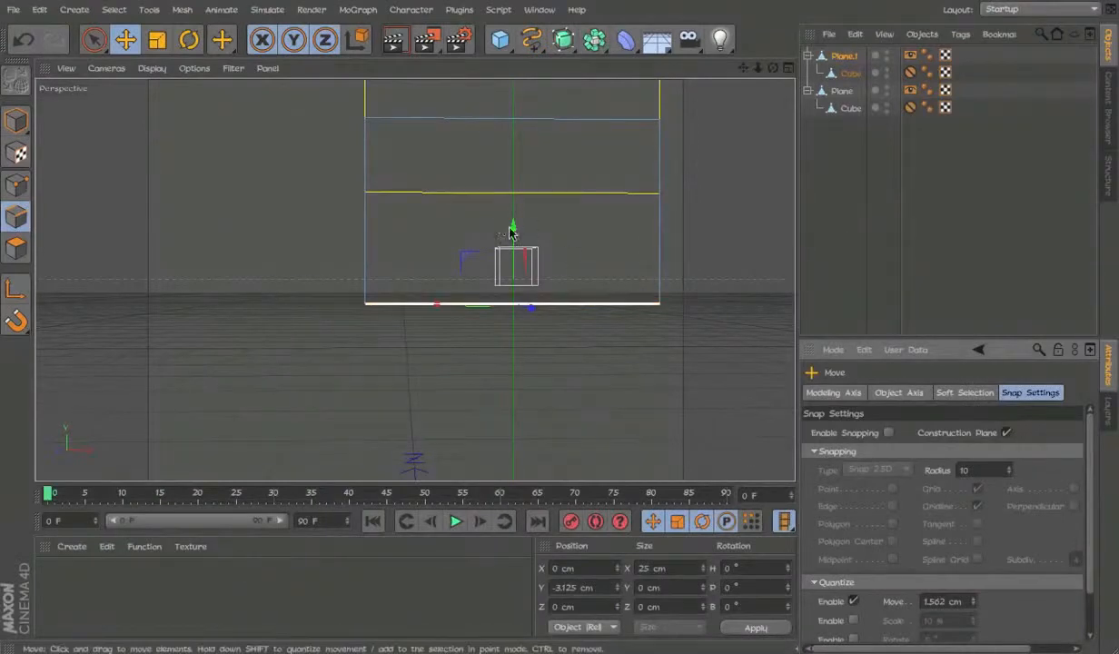
# Step: Raise the duplicated plane's bottom edge one increment to Y -1.562 cm
pyautogui.moveTo(510, 233); pyautogui.dragTo(512, 219)
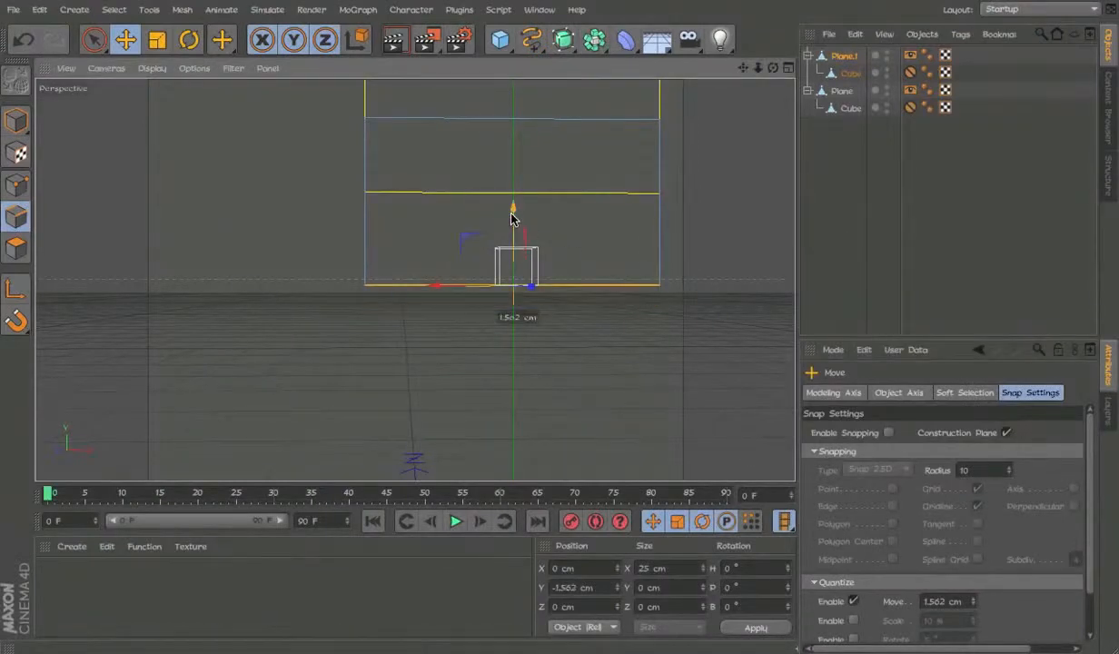
pyautogui.keyDown('alt'); pyautogui.moveTo(558, 230); pyautogui.dragTo(537, 324, button='middle'); pyautogui.keyUp('alt')
pyautogui.scroll(-3, 536, 324)
pyautogui.scroll(3, 560, 296)
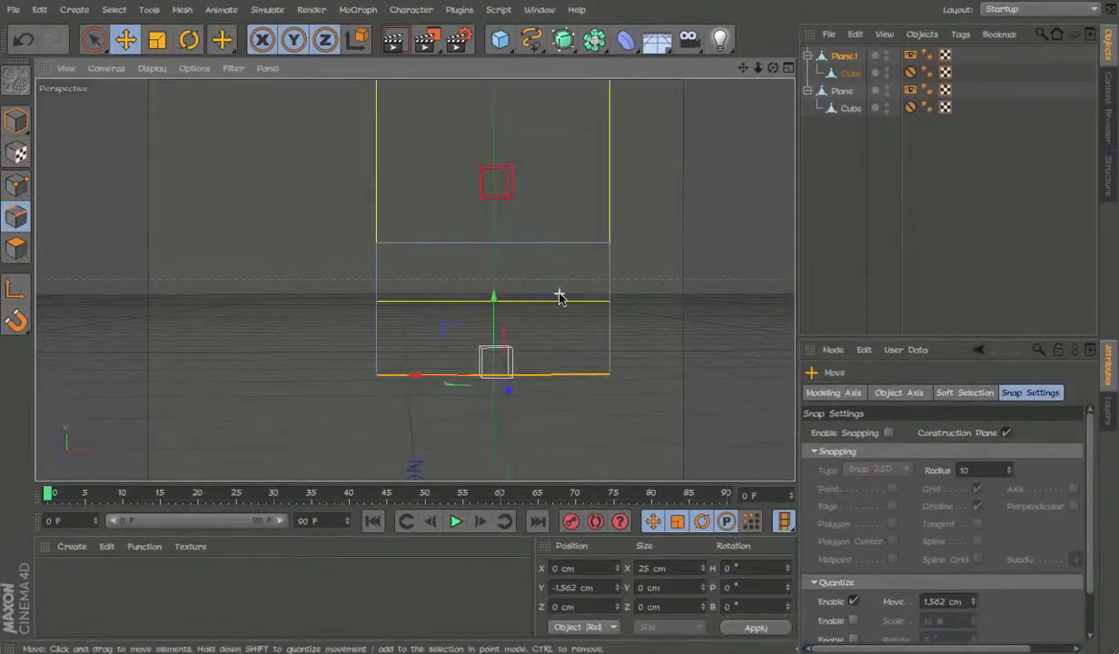
pyautogui.press('space')
pyautogui.keyDown('shift'); pyautogui.click(588, 243); pyautogui.keyUp('shift')
pyautogui.press('space')
pyautogui.moveTo(529, 243); pyautogui.dragTo(539, 257)
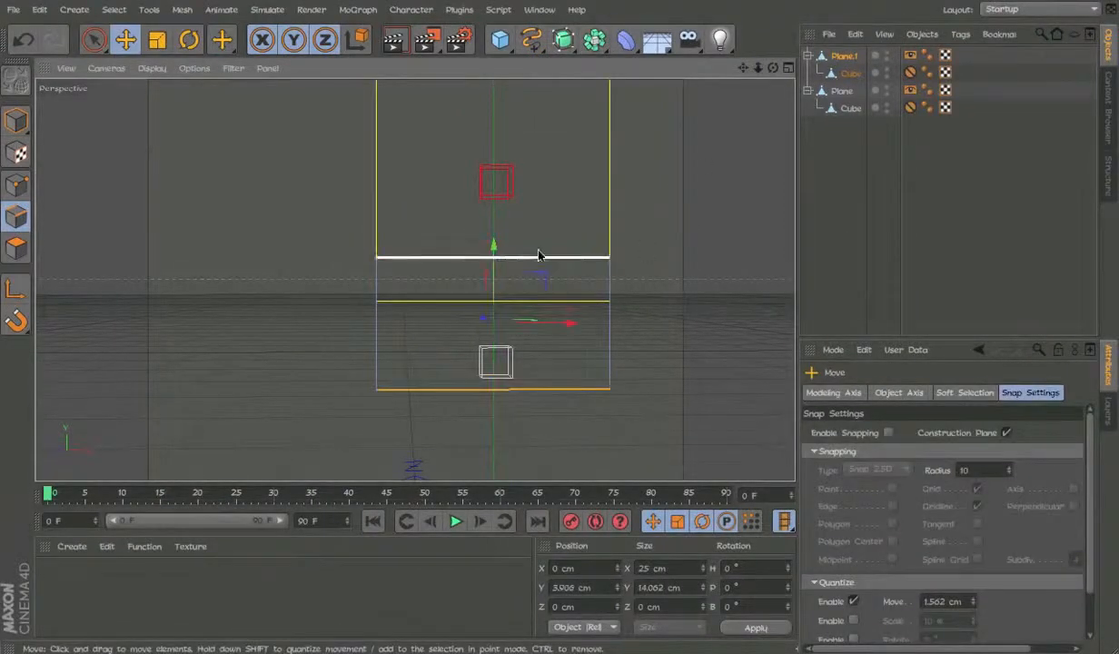
pyautogui.hotkey('ctrl', 'z')
pyautogui.moveTo(567, 194); pyautogui.dragTo(564, 254)
pyautogui.hotkey('ctrl', 'z')
# Step: Select only the duplicated plane's top edge and lower it to Y 1.562 cm, leaving a thin horizontal strip
pyautogui.press('space')
pyautogui.click(564, 253)
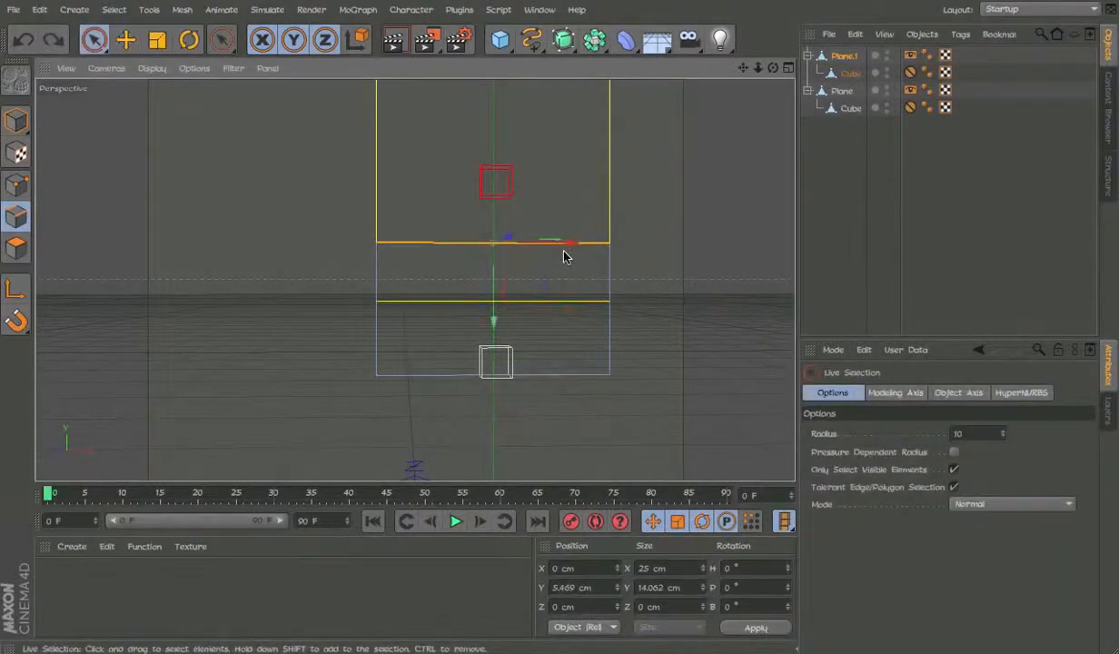
pyautogui.moveTo(494, 294); pyautogui.dragTo(456, 301)
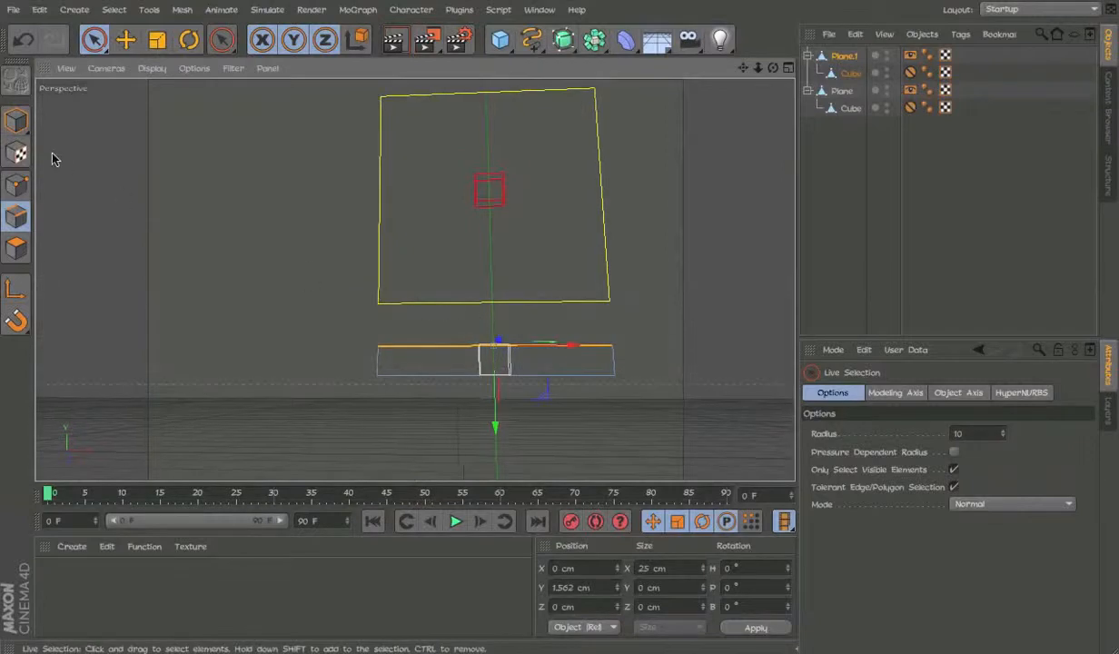
# Step: Return to model mode and slide the thin strip's child cube to the strip's left end at X -10.938 cm
pyautogui.click(16, 120)
pyautogui.click(520, 455)
pyautogui.click(513, 371)
pyautogui.press('space')
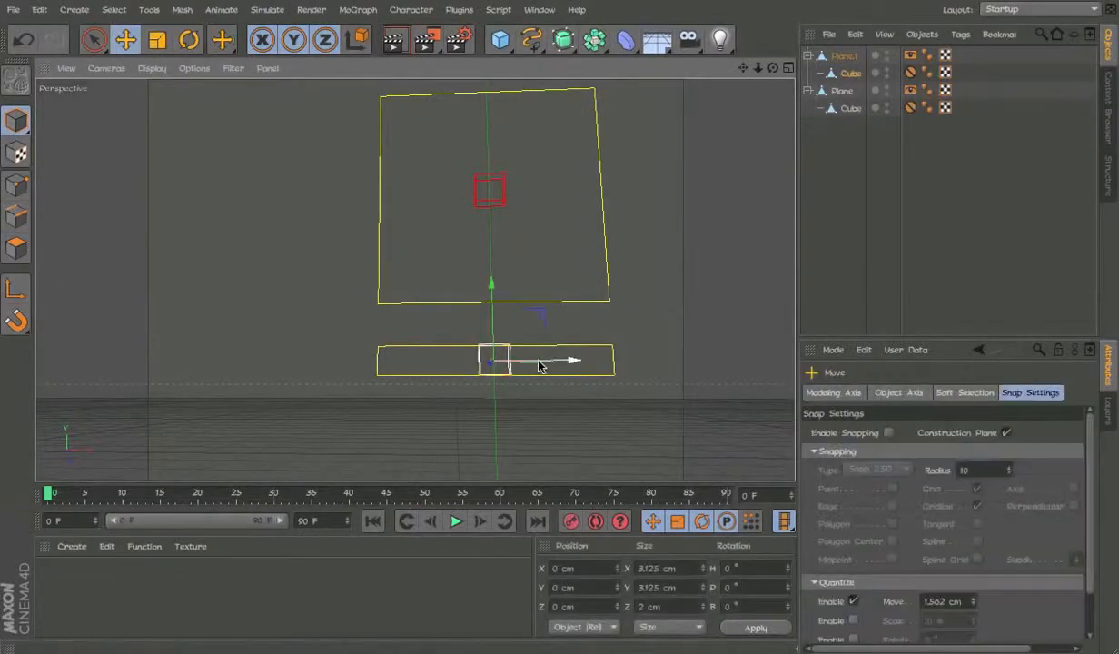
pyautogui.keyDown('alt'); pyautogui.moveTo(432, 360); pyautogui.dragTo(338, 371); pyautogui.keyUp('alt')
pyautogui.scroll(5, 435, 364)
pyautogui.click(454, 338)
pyautogui.click(499, 341)
pyautogui.click(533, 407)
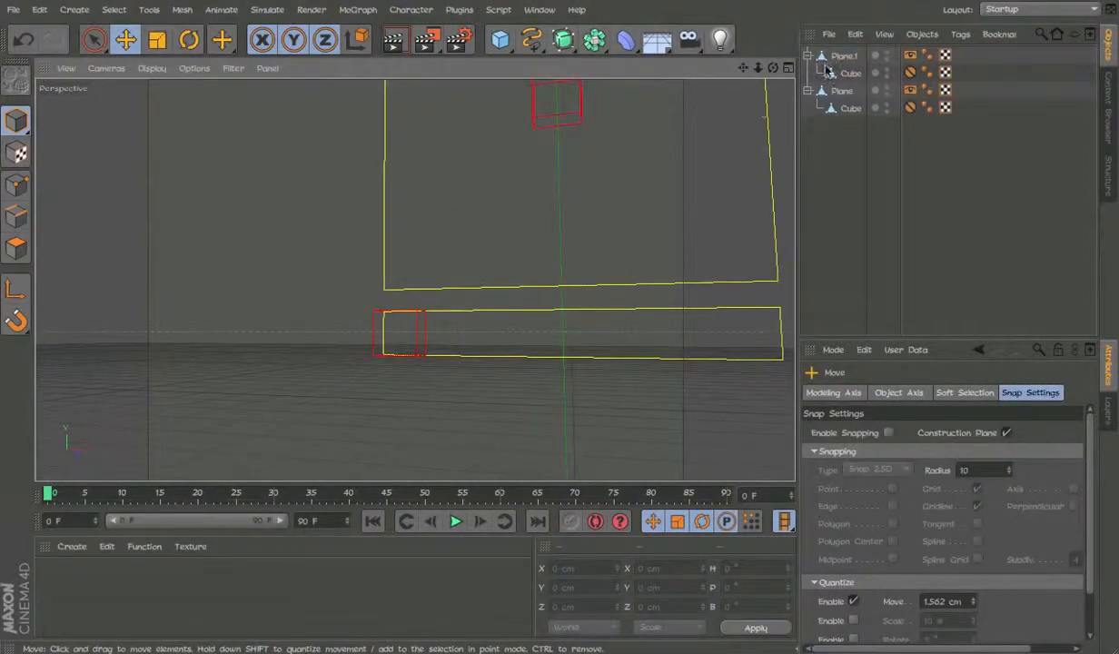
# Step: Set the minimum and maximum Y position limits in the strip cube's Protection tag to 0 cm
pyautogui.keyDown('alt'); pyautogui.moveTo(472, 327); pyautogui.dragTo(545, 300); pyautogui.keyUp('alt')
pyautogui.click(911, 73)
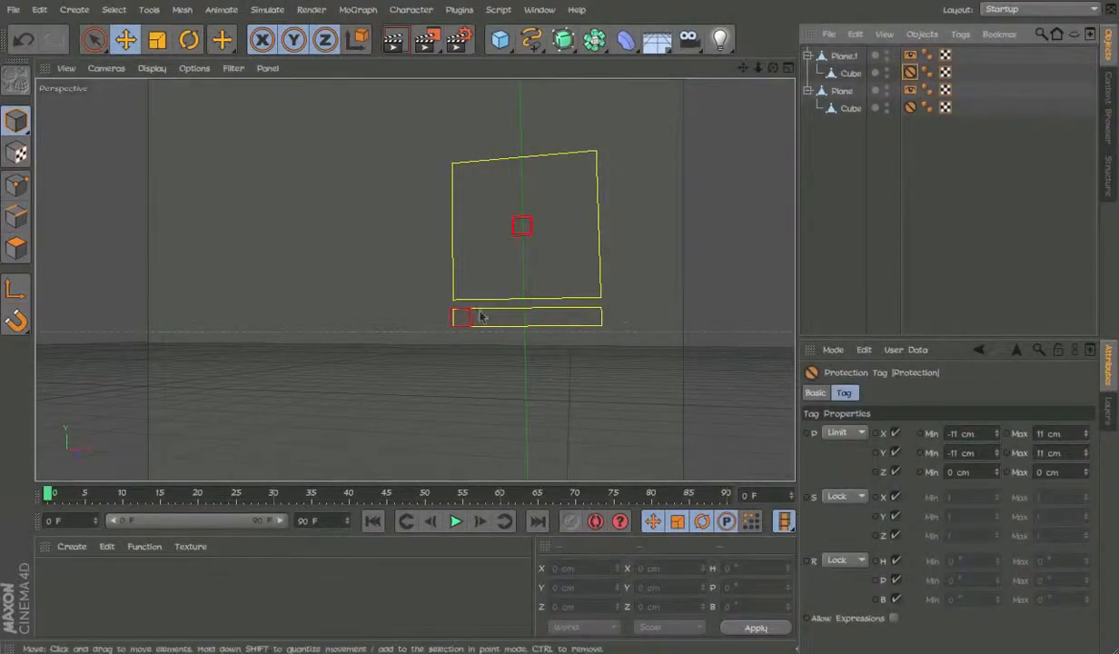
pyautogui.keyDown('alt'); pyautogui.moveTo(481, 318); pyautogui.dragTo(517, 323); pyautogui.keyUp('alt')
pyautogui.scroll(5, 463, 323)
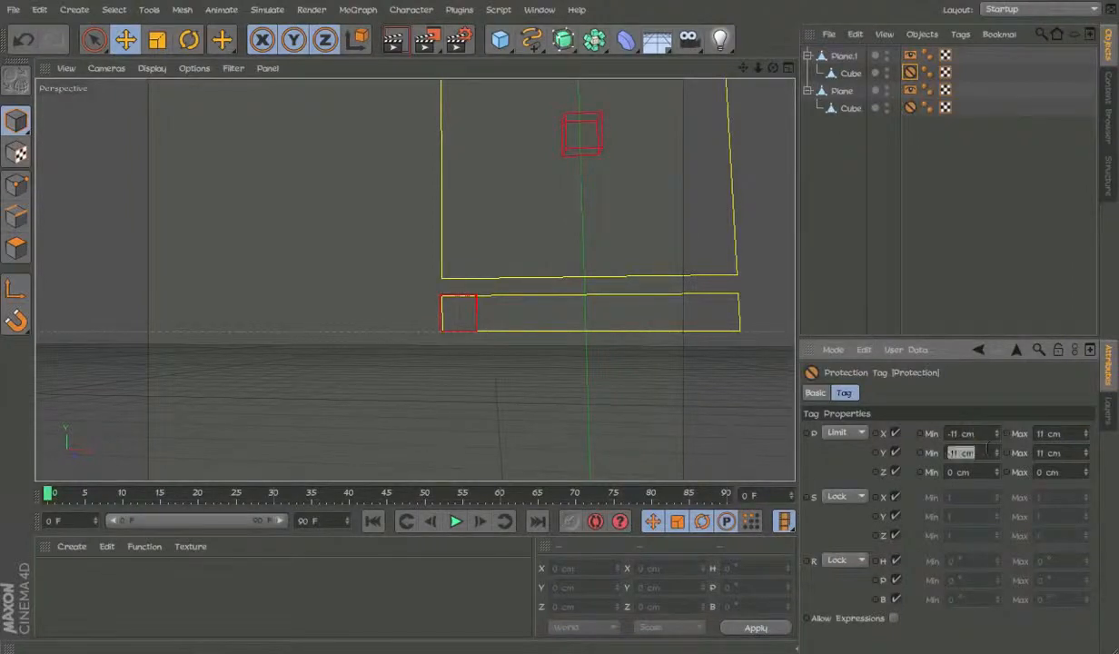
# Step: Test the strip cube's sliding along the X axis, then undo the test move
pyautogui.click(477, 324)
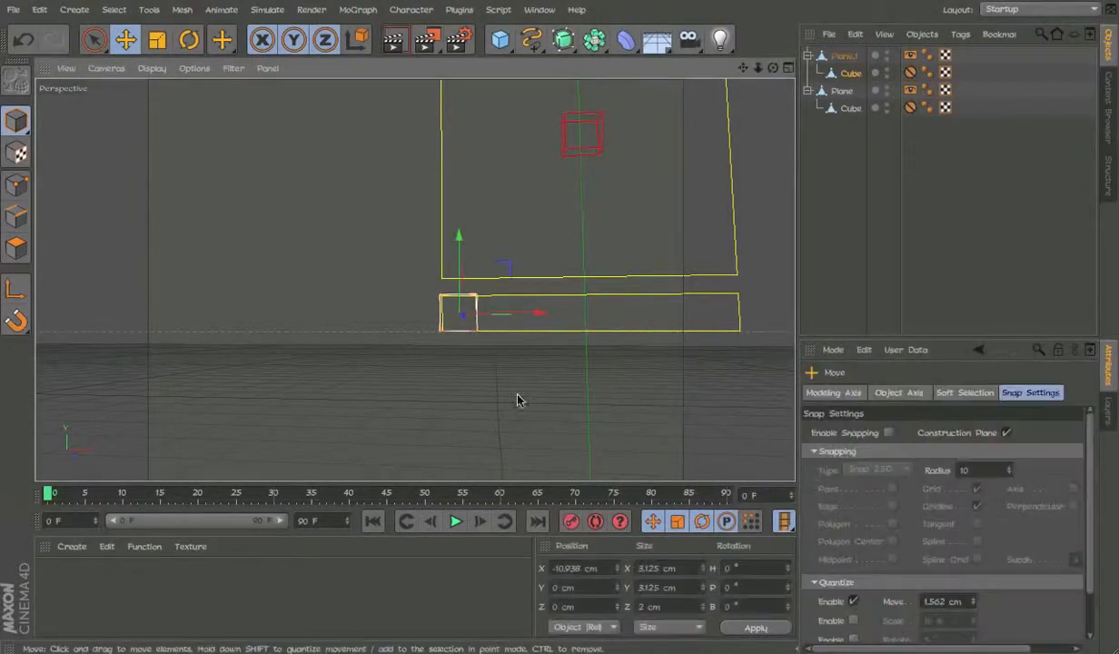
pyautogui.moveTo(475, 312); pyautogui.dragTo(716, 314)
pyautogui.hotkey('ctrl', 'z')
pyautogui.scroll(-6, 326, 366)
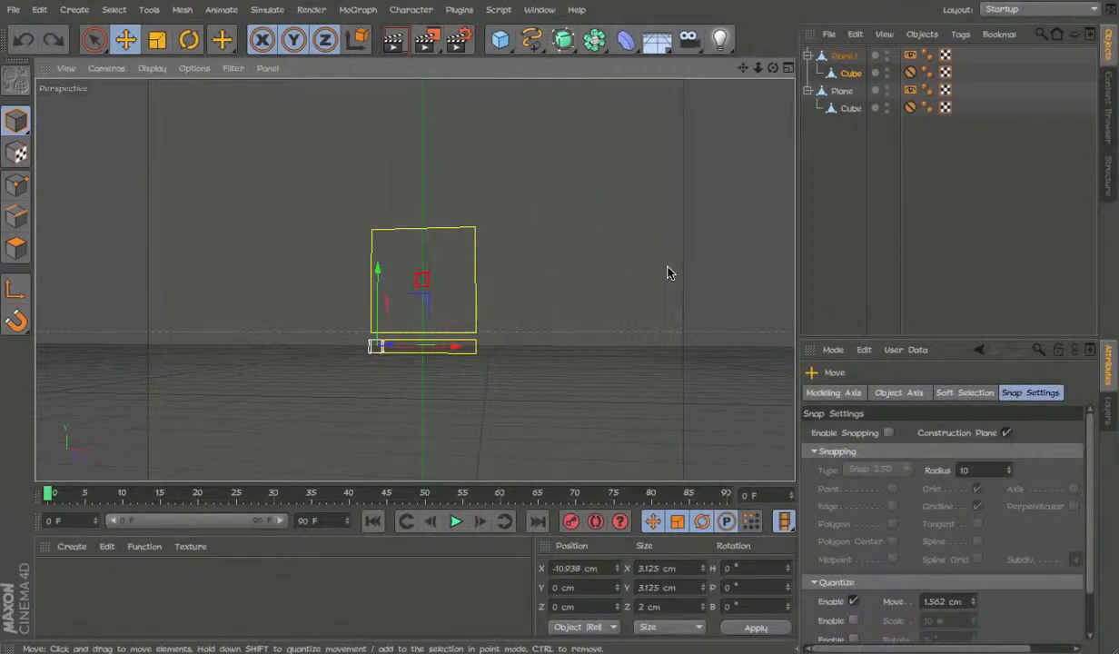
# Step: Duplicate the horizontal strip with its cube and move the copy to X -18.75 cm, Y 142.188 cm
pyautogui.keyDown('alt'); pyautogui.moveTo(565, 273); pyautogui.dragTo(648, 270, button='middle'); pyautogui.keyUp('alt')
pyautogui.scroll(6, 537, 373)
pyautogui.click(642, 326)
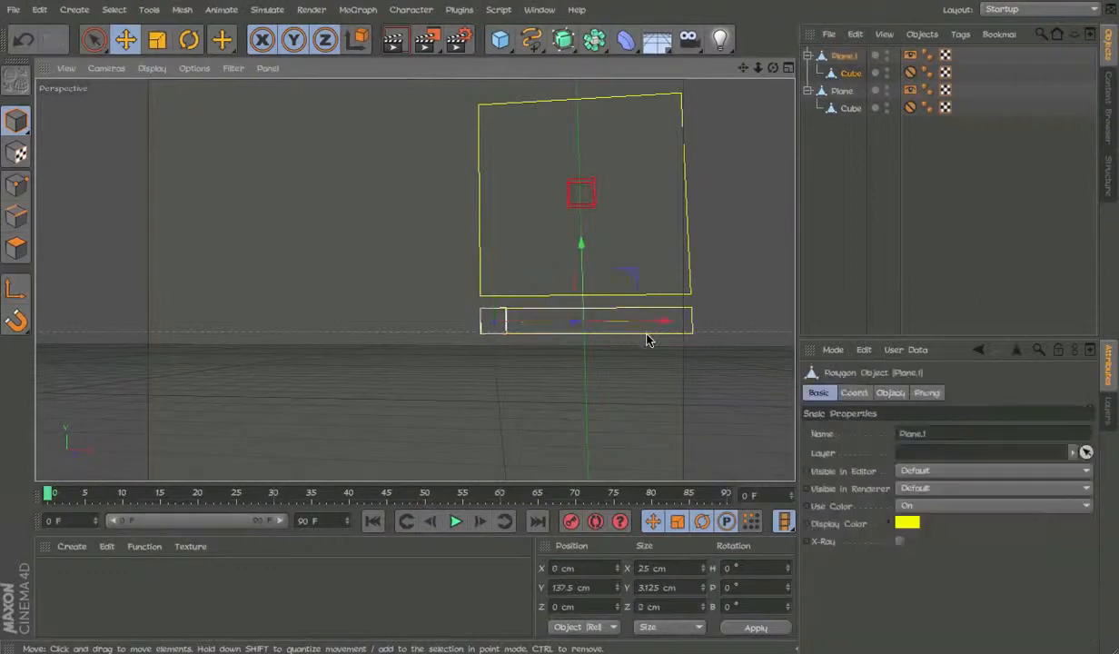
pyautogui.hotkey('ctrl', 'c')
pyautogui.hotkey('ctrl', 'v')
pyautogui.moveTo(633, 275); pyautogui.dragTo(482, 242)
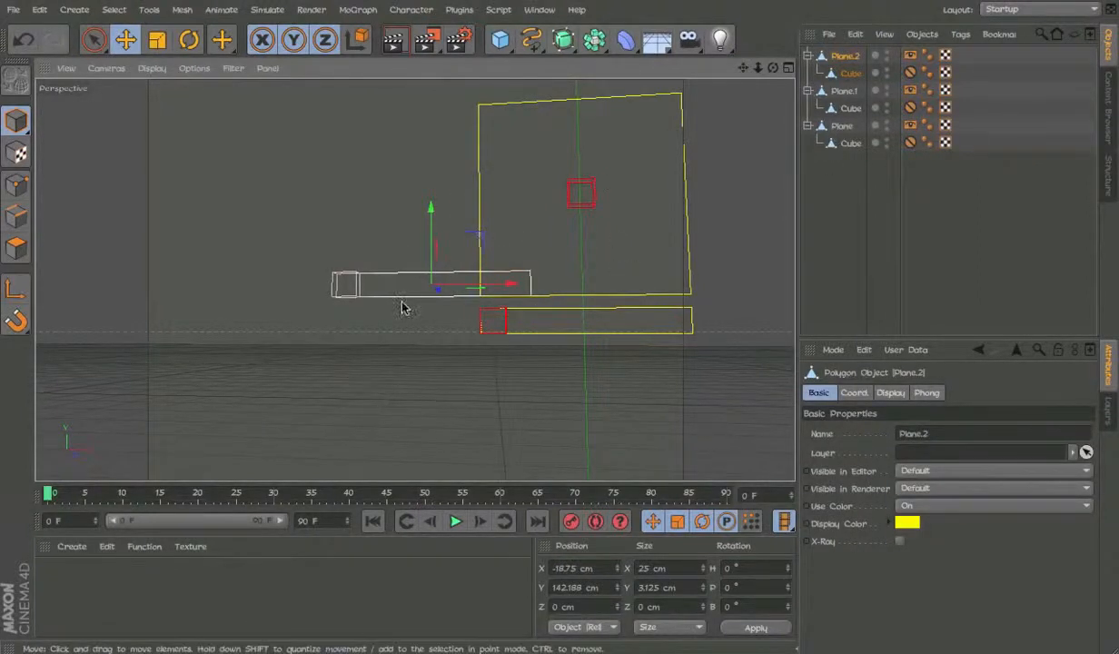
# Step: Select the right edge of the new strip copy and move it left until the copy is 3.125 cm wide
pyautogui.scroll(5, 385, 306)
pyautogui.click(336, 276)
pyautogui.scroll(-1, 357, 307)
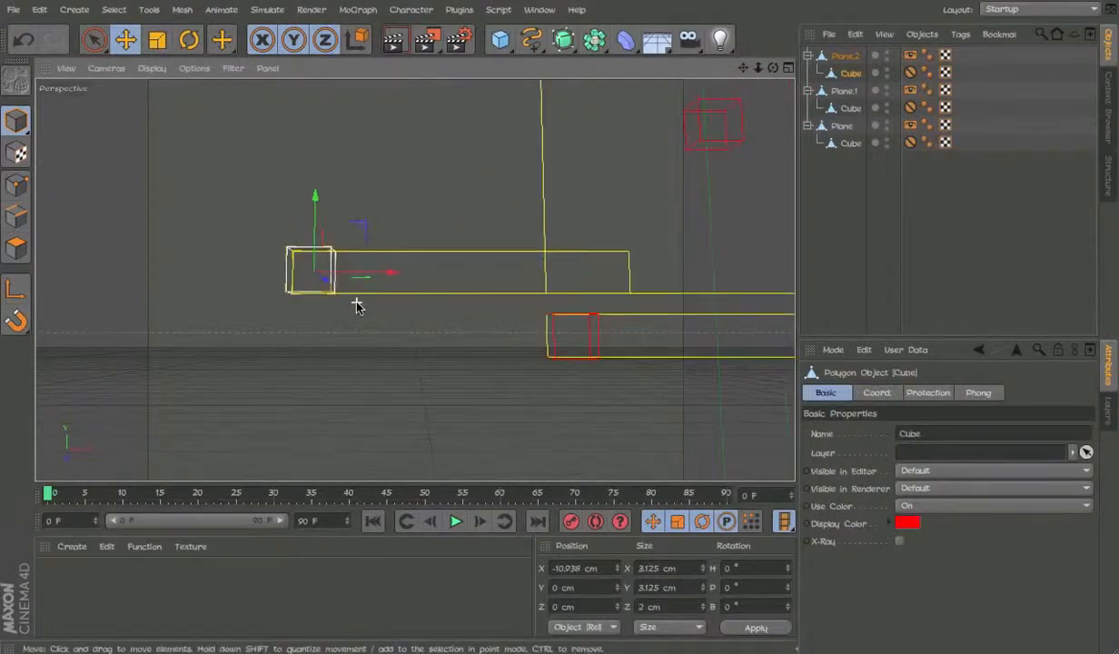
pyautogui.click(458, 291)
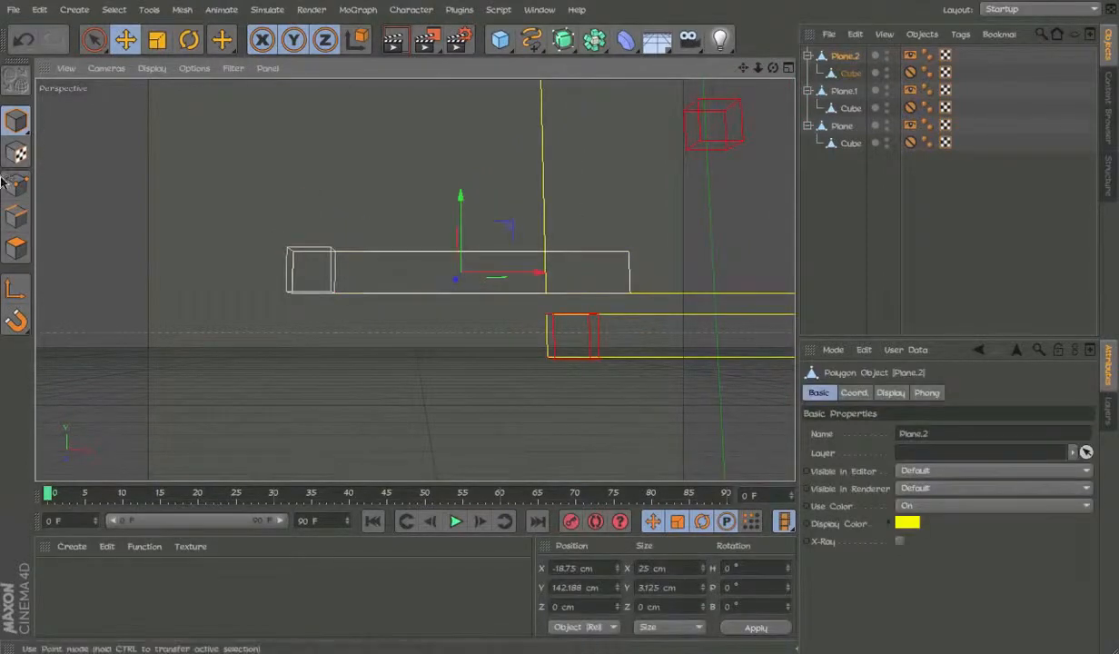
pyautogui.click(17, 215)
pyautogui.press('9')
pyautogui.click(517, 292)
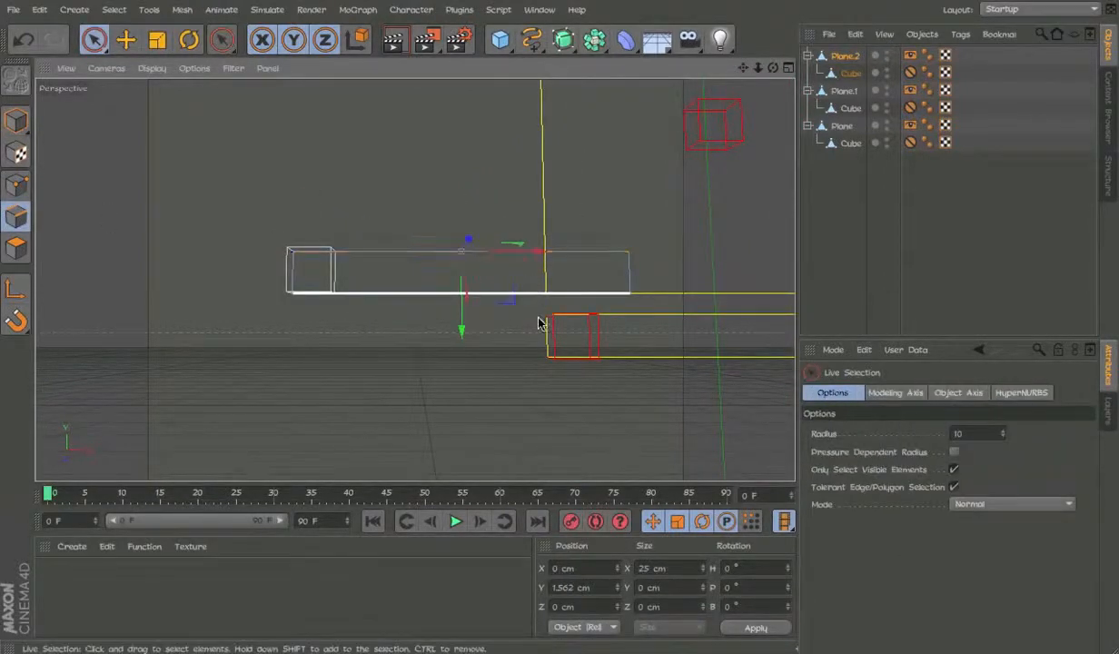
pyautogui.press('e')
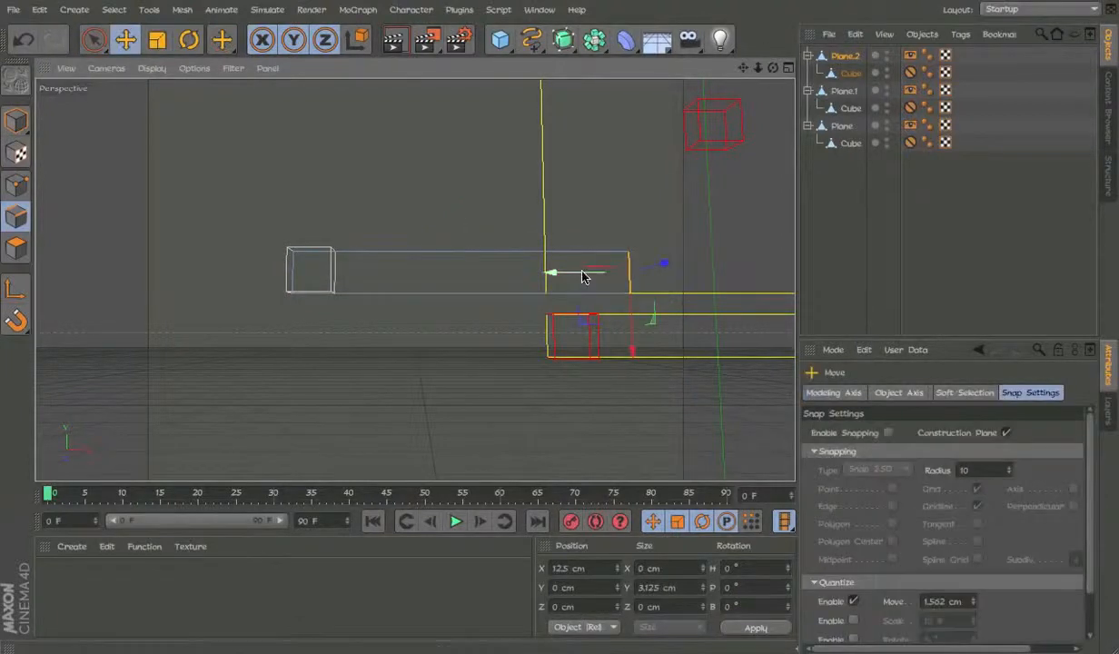
pyautogui.moveTo(592, 274); pyautogui.dragTo(313, 275)
# Step: Raise the top edge of the narrowed copy until the plane is 9.375 cm tall, and return to model mode
pyautogui.press('9')
pyautogui.scroll(-3, 350, 296)
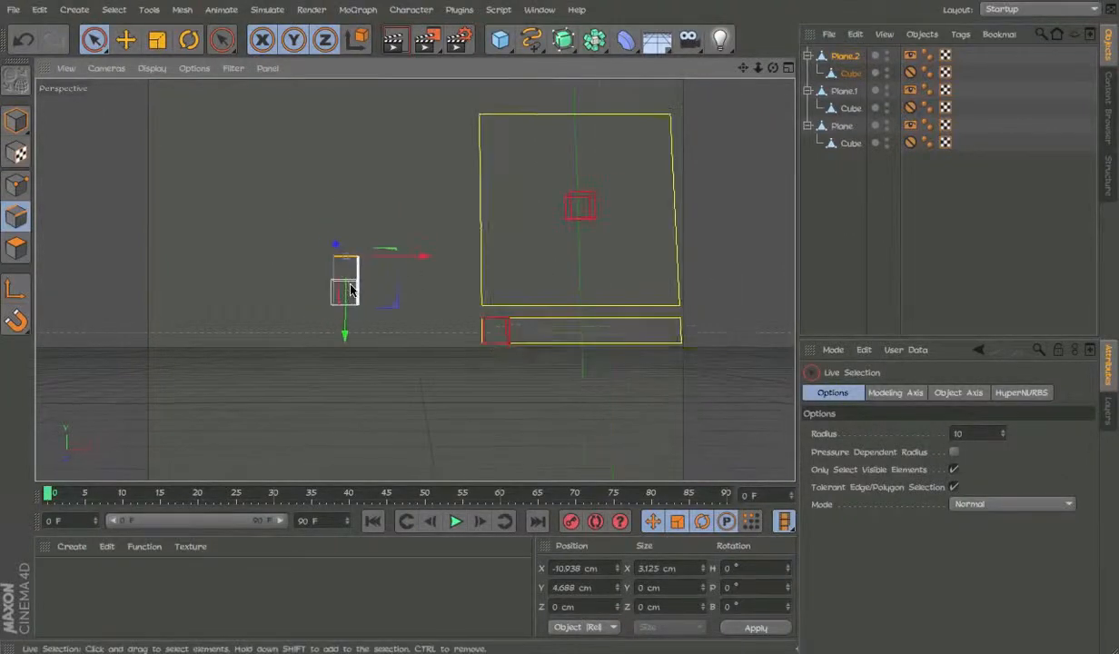
pyautogui.scroll(3, 350, 291)
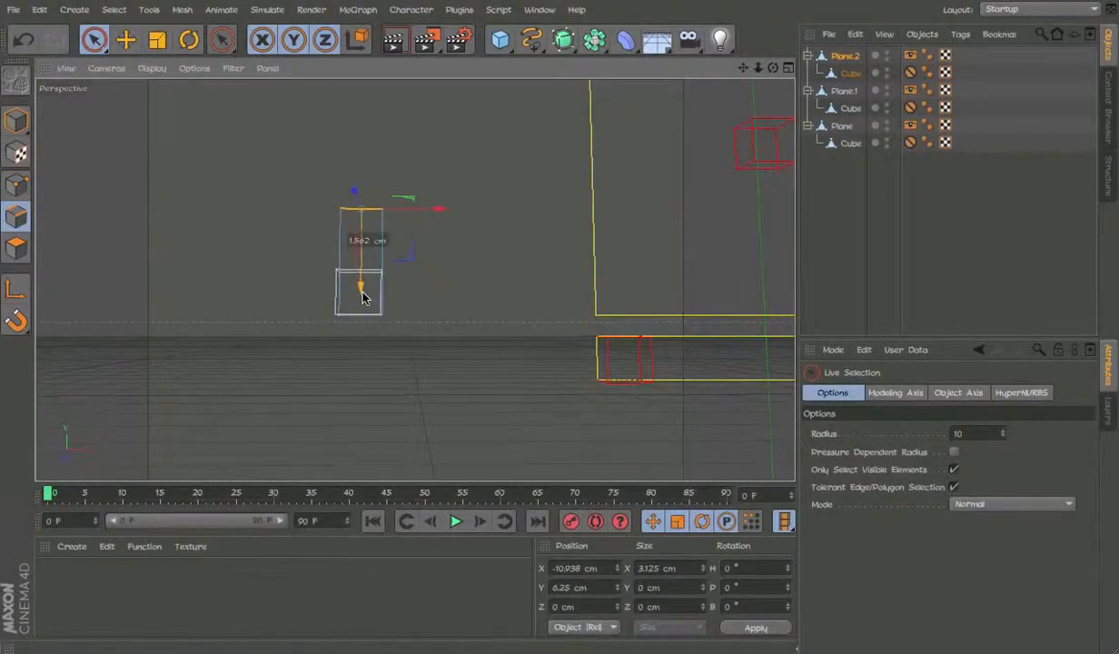
pyautogui.moveTo(362, 293); pyautogui.dragTo(361, 275)
pyautogui.click(17, 124)
pyautogui.keyDown('alt'); pyautogui.moveTo(526, 263); pyautogui.dragTo(459, 271, button='right'); pyautogui.keyUp('alt')
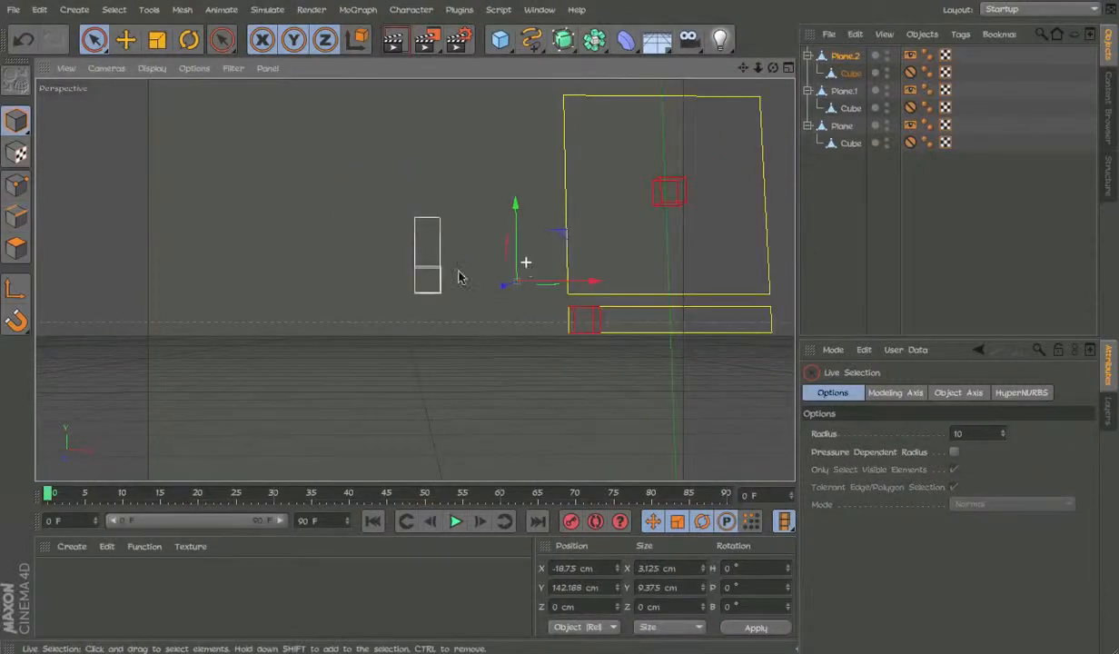
# Step: Set the minimum and maximum X position limits in the vertical strip cube's Protection tag to 0 cm
pyautogui.click(430, 269)
pyautogui.press('e')
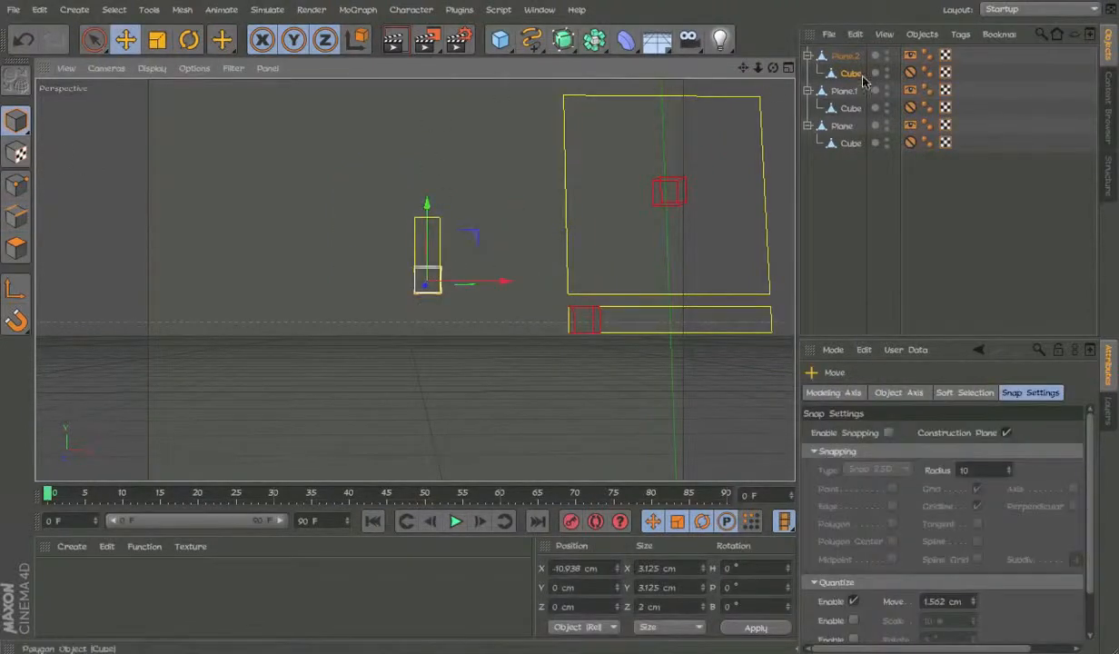
pyautogui.click(909, 54)
pyautogui.click(910, 72)
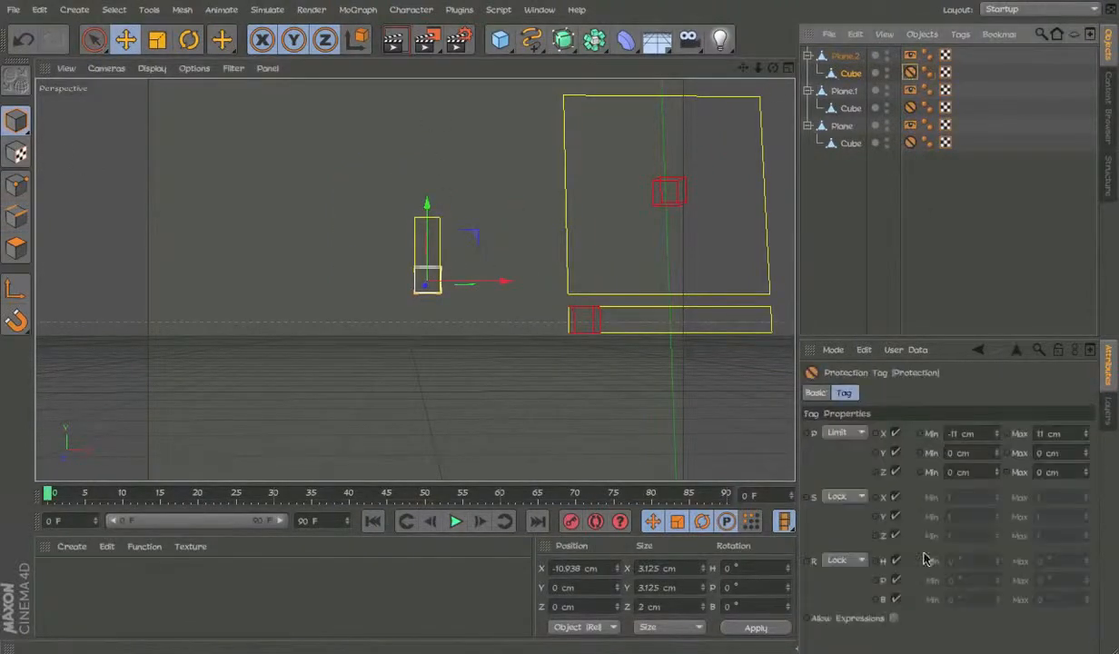
pyautogui.click(969, 432)
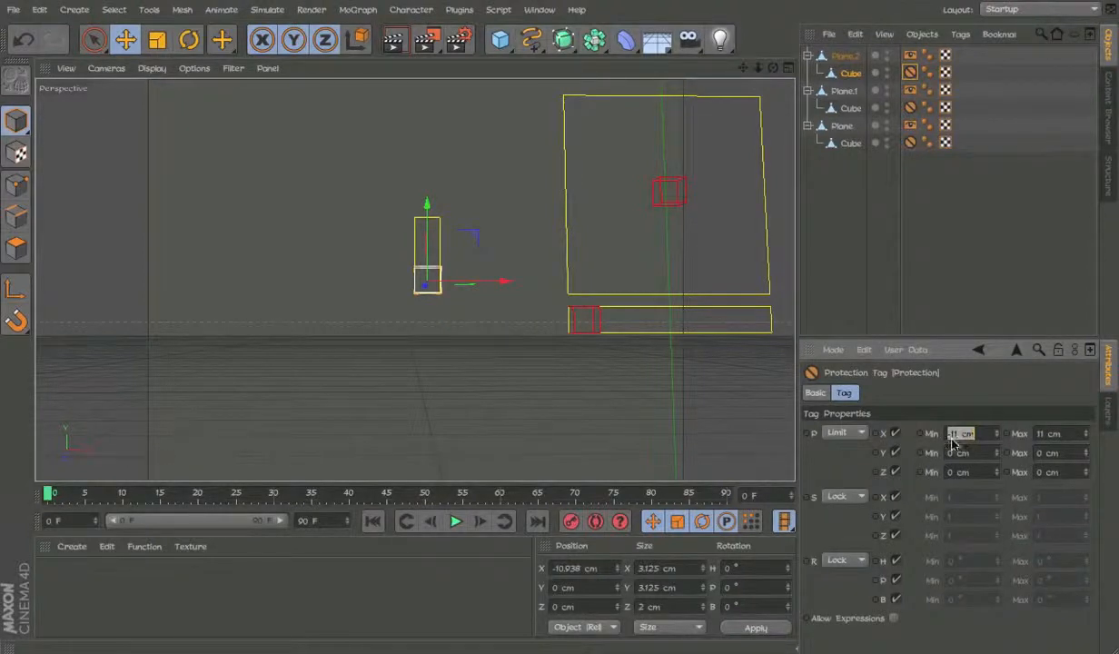
pyautogui.write('0')
pyautogui.press('Tab')
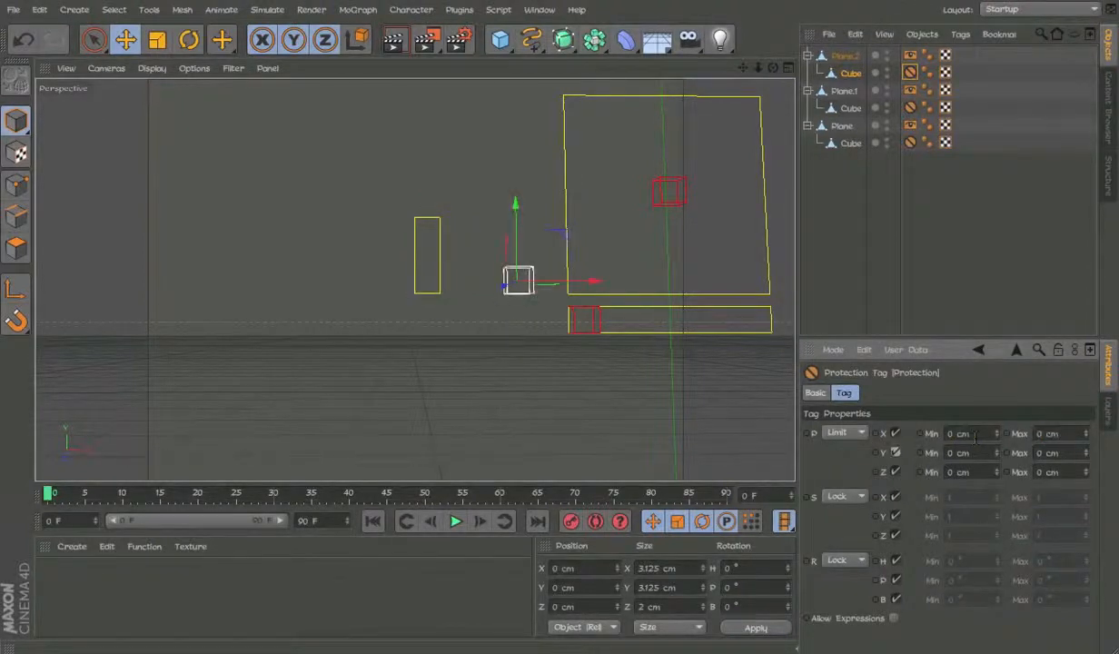
pyautogui.click(946, 274)
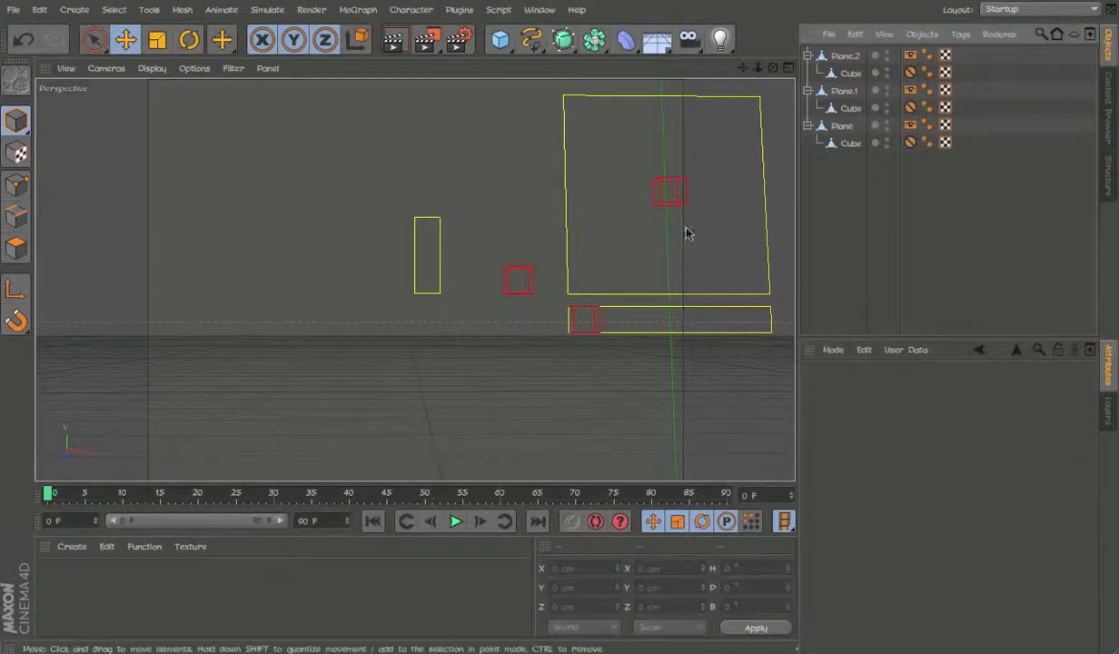
# Step: Move the vertical strip's axis to X -29.688 cm, Y 145.312 cm so that it sits at the centre of the plane
pyautogui.click(586, 320)
pyautogui.keyDown('alt'); pyautogui.moveTo(594, 320); pyautogui.dragTo(502, 335, button='middle'); pyautogui.keyUp('alt')
pyautogui.click(613, 333)
pyautogui.click(610, 319)
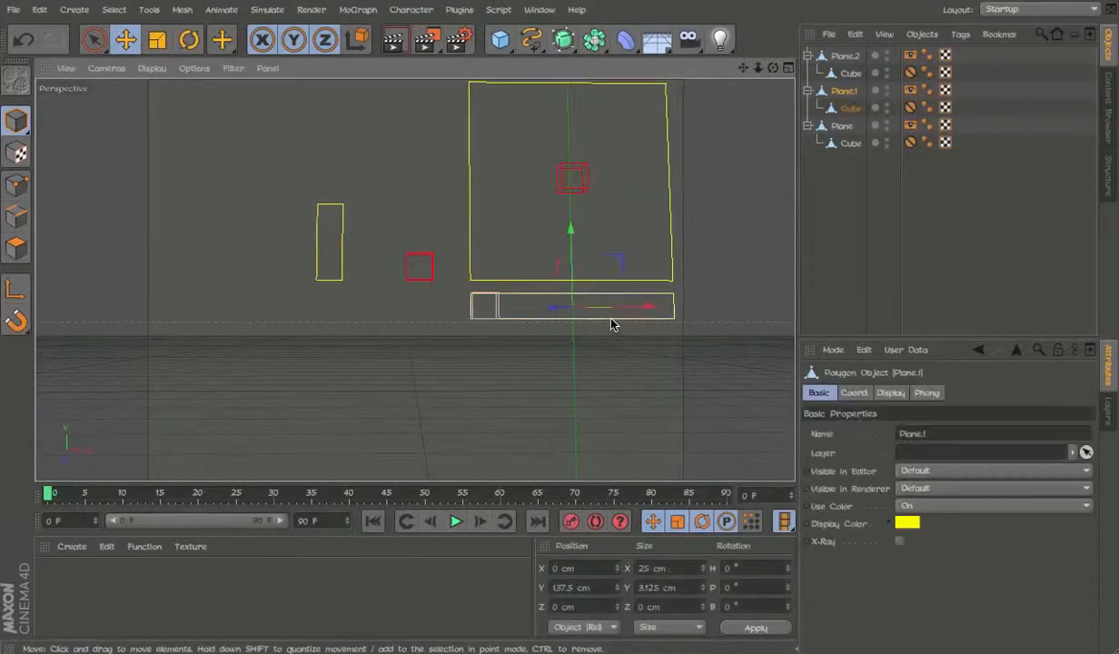
pyautogui.click(340, 278)
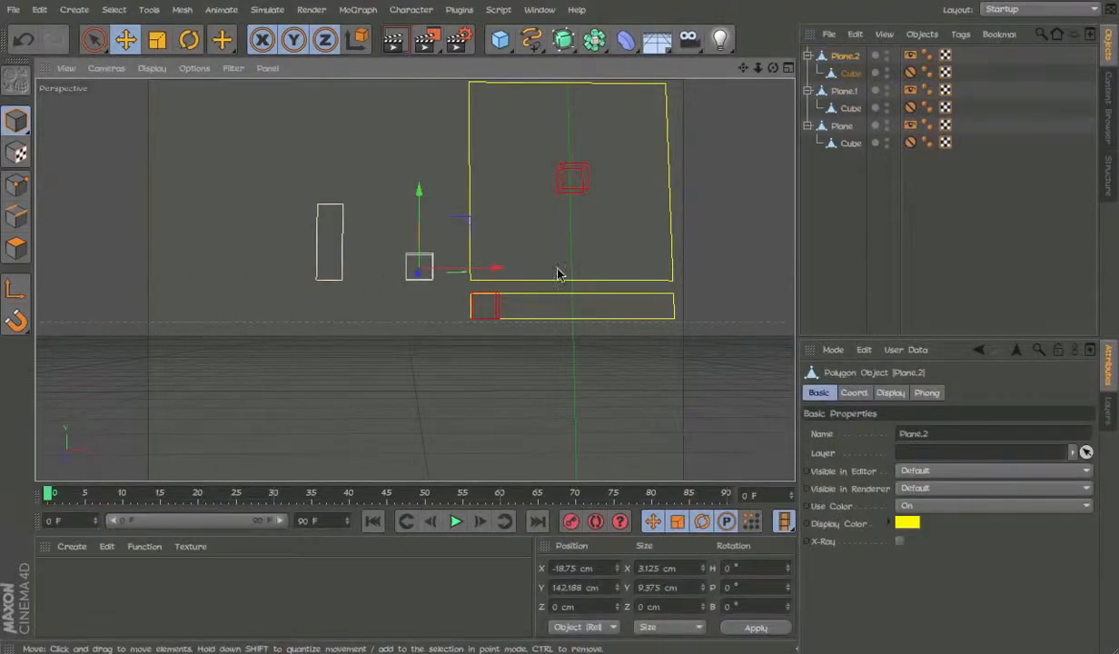
pyautogui.click(16, 284)
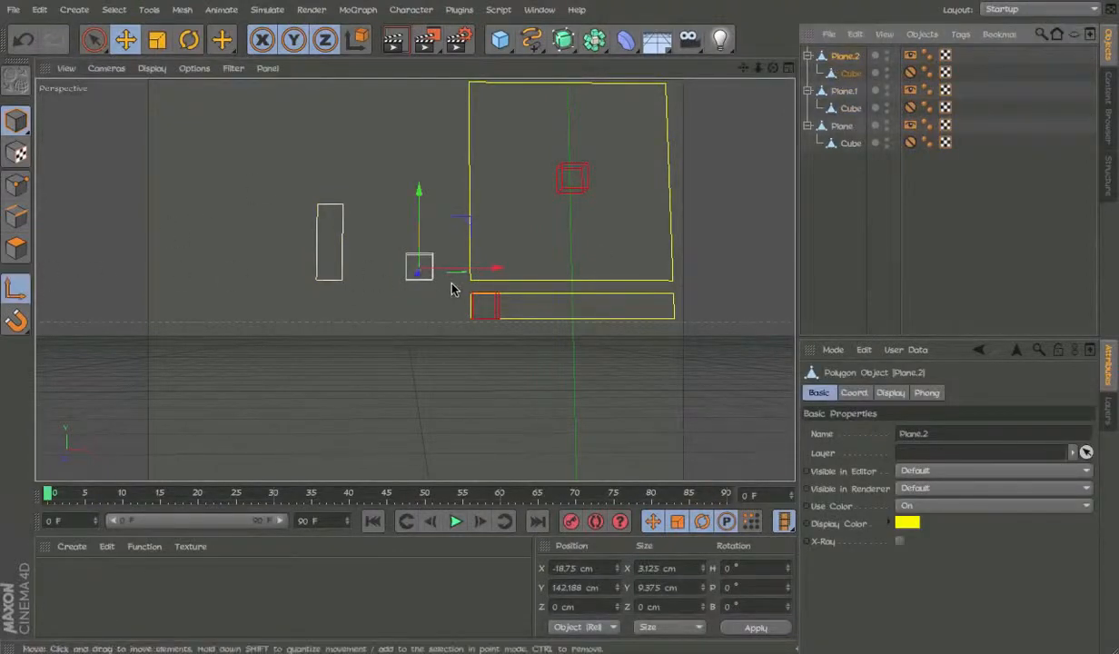
pyautogui.moveTo(475, 269); pyautogui.dragTo(384, 270)
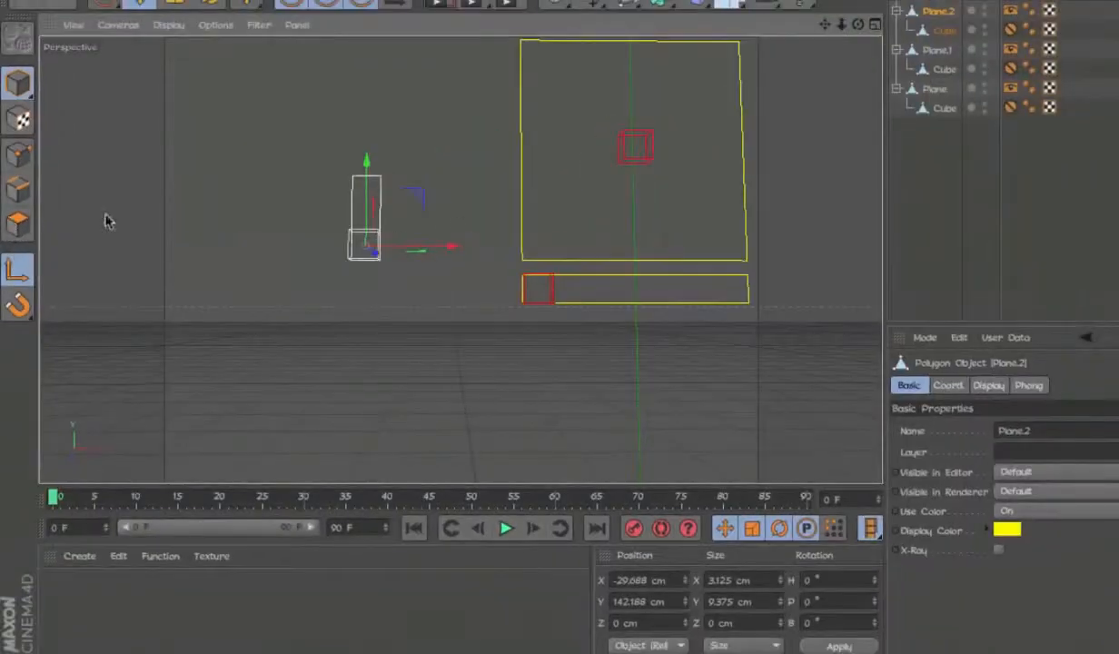
pyautogui.moveTo(358, 214); pyautogui.dragTo(367, 179)
pyautogui.keyDown('alt'); pyautogui.moveTo(392, 229); pyautogui.dragTo(424, 247); pyautogui.keyUp('alt')
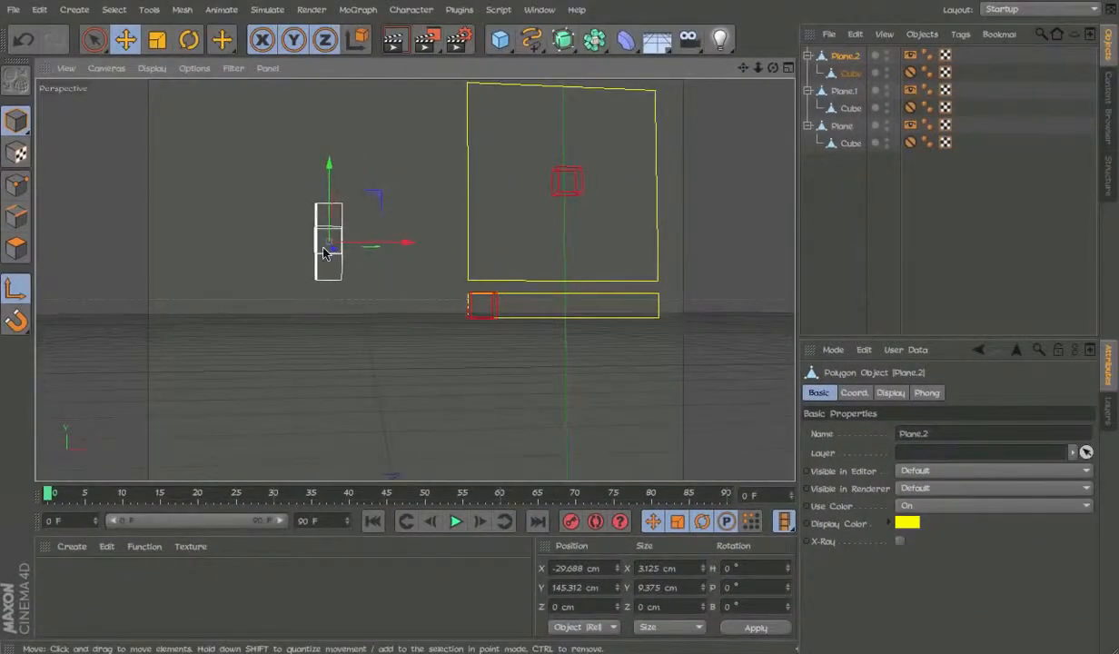
pyautogui.scroll(5, 323, 252)
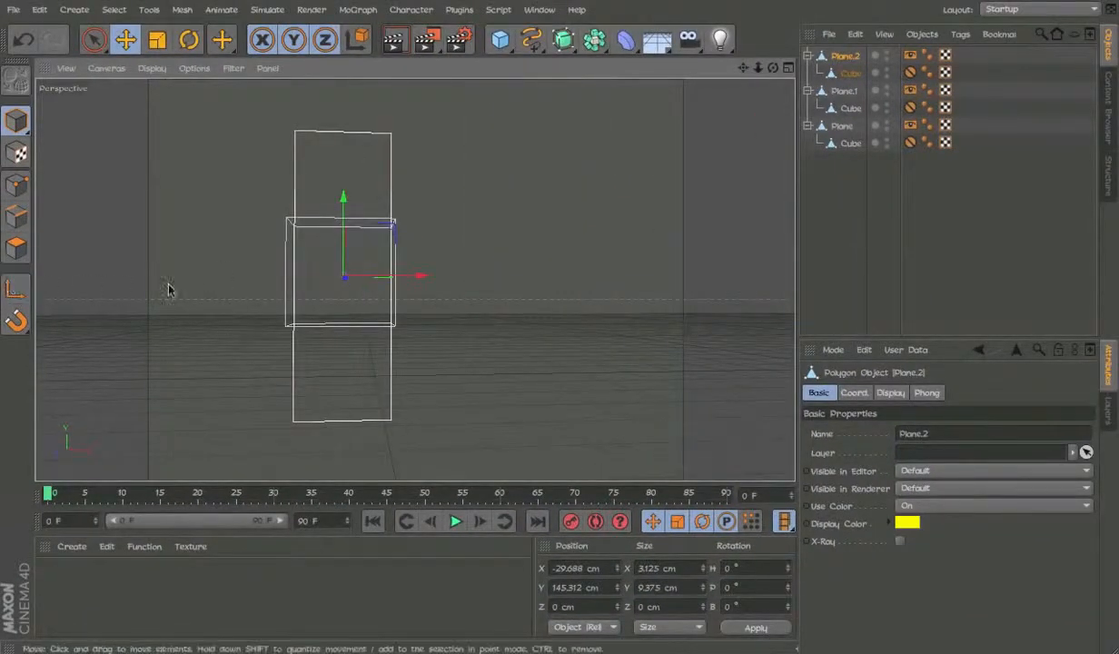
# Step: Disable the Y position limit in the vertical strip cube's Protection tag and move the cube to Y -3.125 cm
pyautogui.click(357, 336)
pyautogui.click(357, 333)
pyautogui.click(356, 333)
pyautogui.scroll(-2, 356, 333)
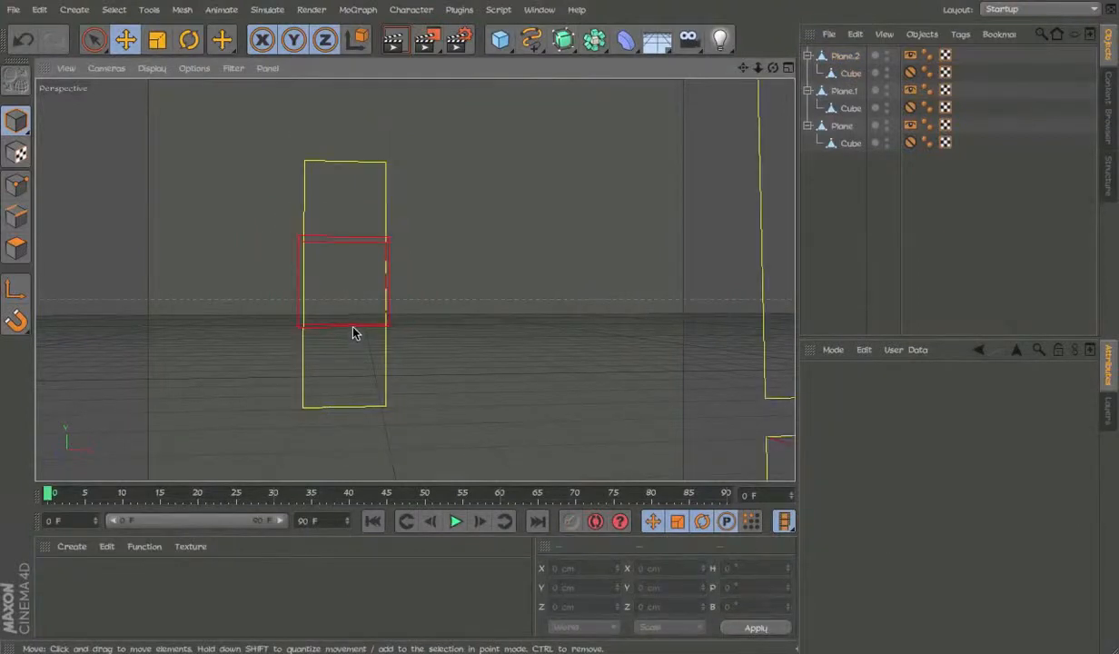
pyautogui.click(910, 72)
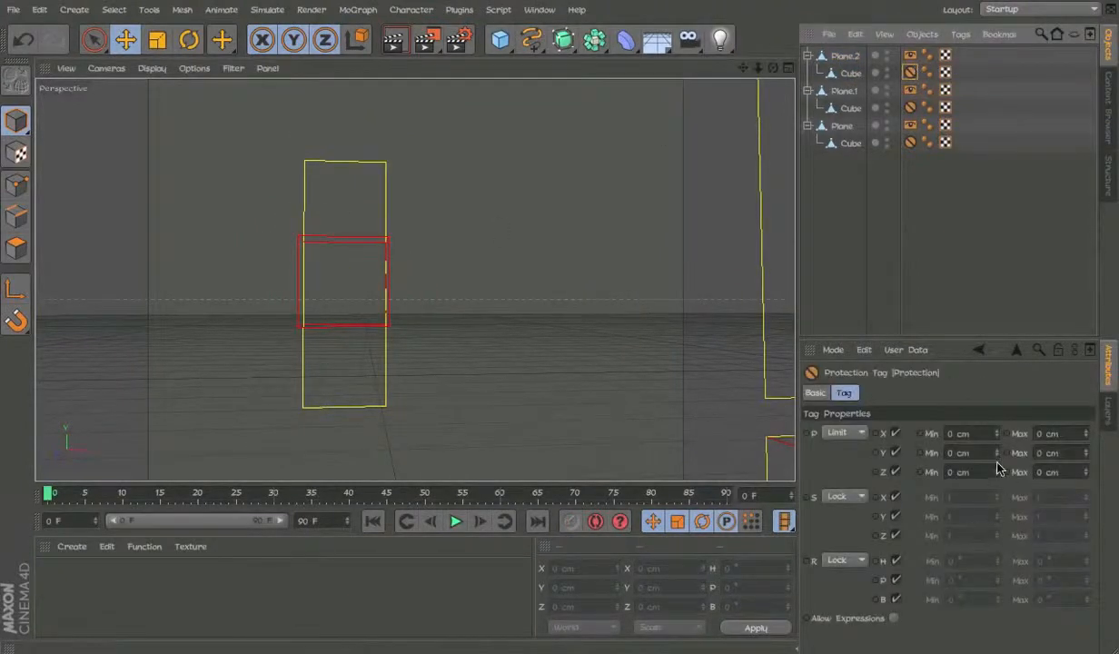
pyautogui.click(963, 452)
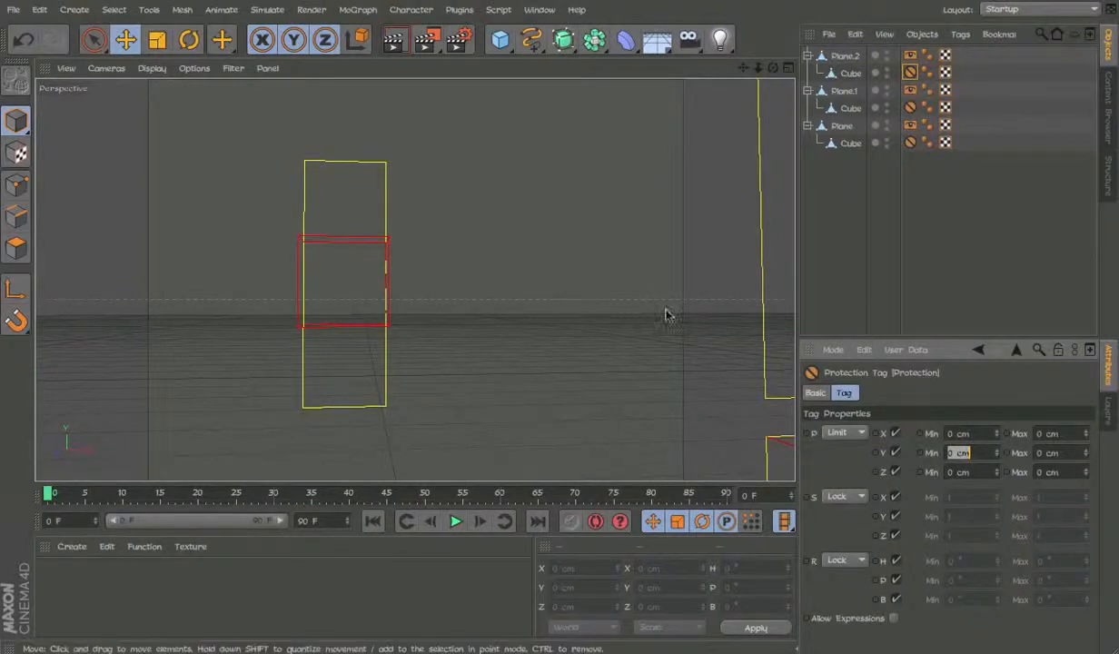
pyautogui.click(896, 452)
pyautogui.click(353, 336)
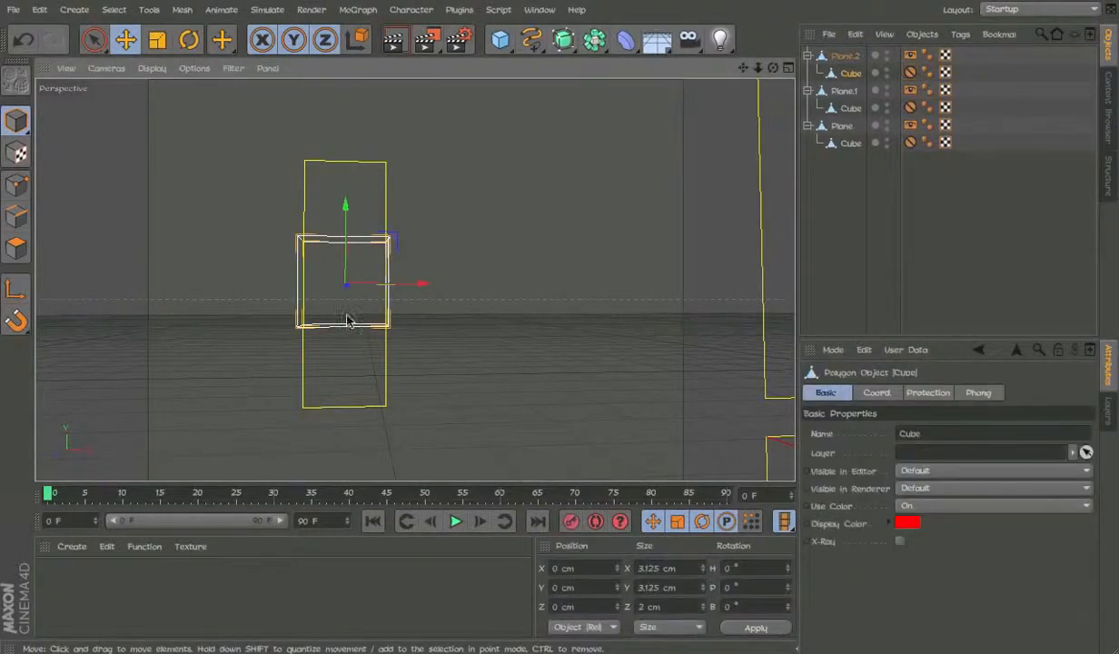
pyautogui.moveTo(336, 257); pyautogui.dragTo(343, 343)
pyautogui.keyDown('alt'); pyautogui.moveTo(368, 397); pyautogui.dragTo(355, 363); pyautogui.keyUp('alt')
pyautogui.keyDown('alt'); pyautogui.moveTo(415, 279); pyautogui.dragTo(423, 455); pyautogui.keyUp('alt')
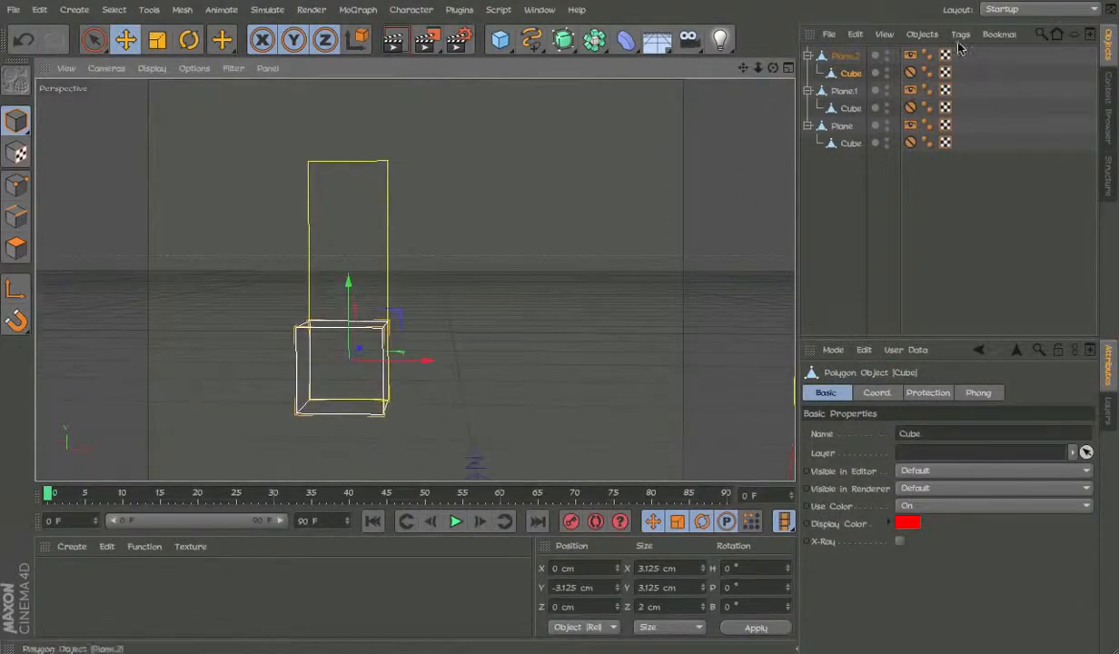
# Step: Re-enable the cube's Y position limit with a minimum of -3.125 cm and maximum of 3.125 cm, and move the cube to the strip's lower end
pyautogui.click(910, 73)
pyautogui.click(895, 453)
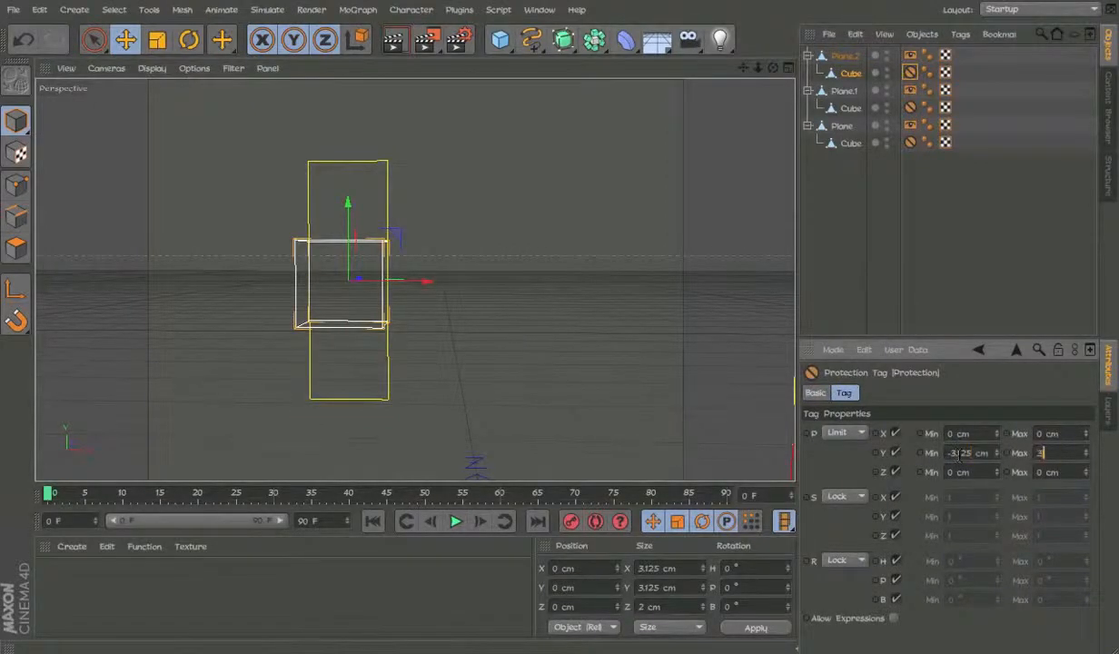
pyautogui.moveTo(357, 277); pyautogui.dragTo(350, 358)
pyautogui.hotkey('ctrl', 'z')
pyautogui.scroll(-4, 540, 146)
pyautogui.moveTo(519, 307); pyautogui.dragTo(466, 392)
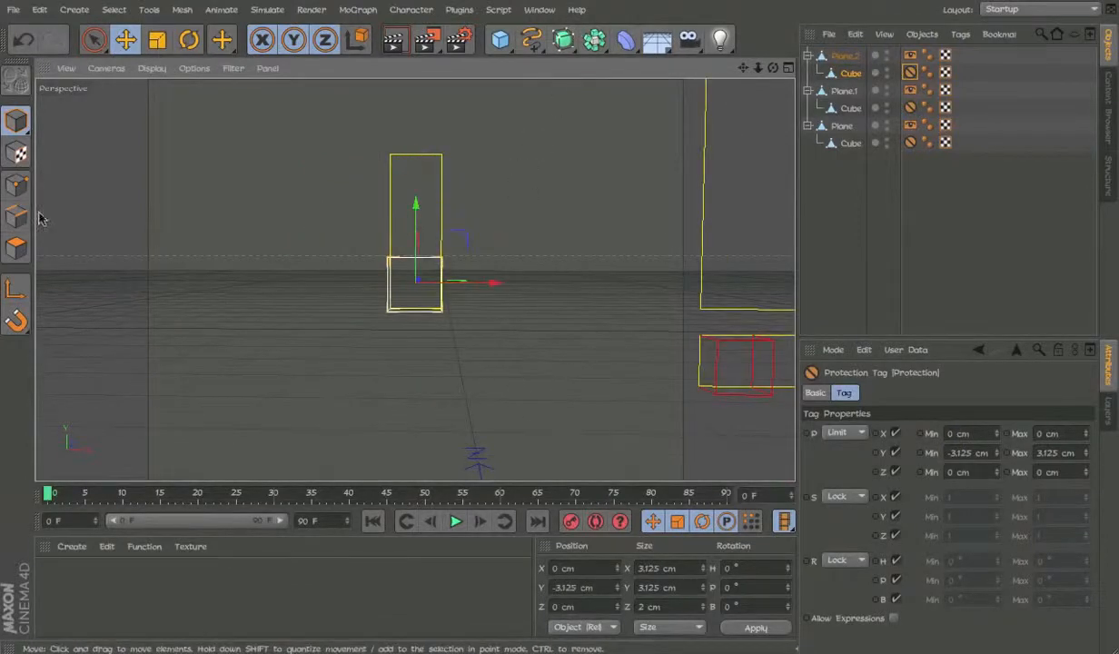
# Step: Move the vertical strip together with its cube to X -25 cm, closer to the square controller
pyautogui.click(125, 39)
pyautogui.click(845, 56)
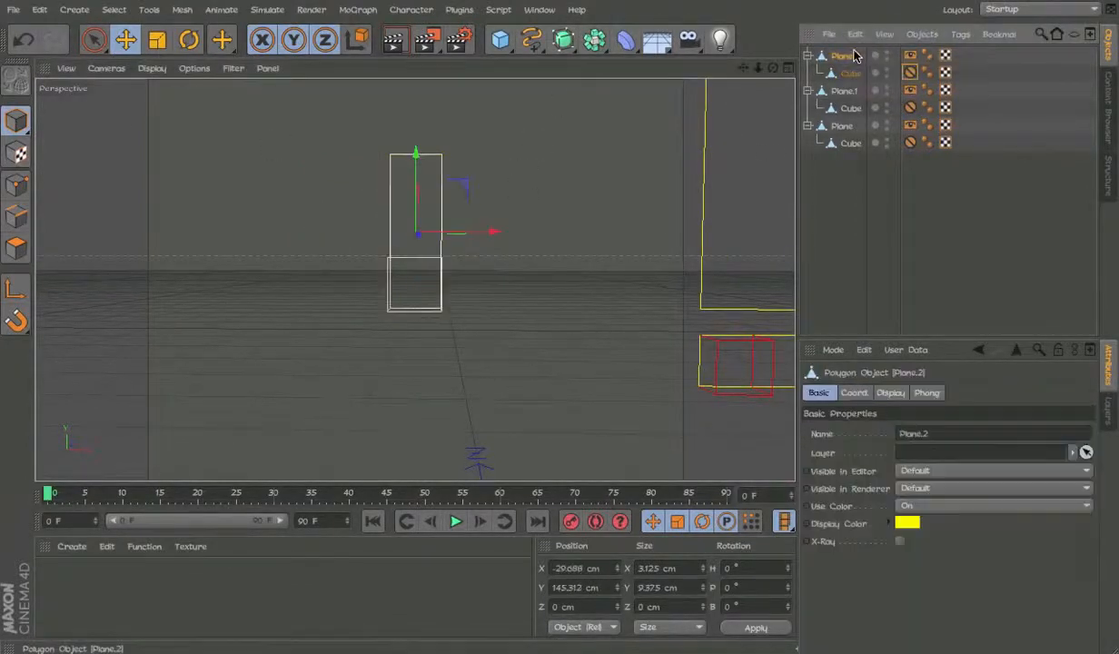
pyautogui.moveTo(497, 224); pyautogui.dragTo(580, 217)
pyautogui.scroll(-3, 625, 264)
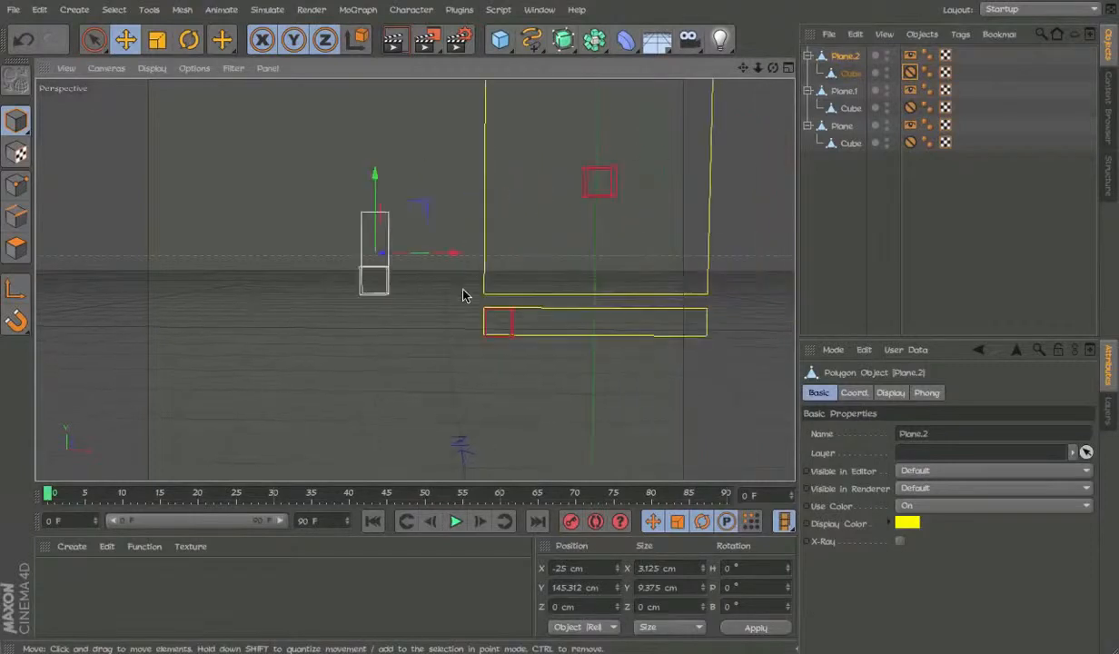
pyautogui.scroll(-5, 554, 217)
pyautogui.click(501, 39)
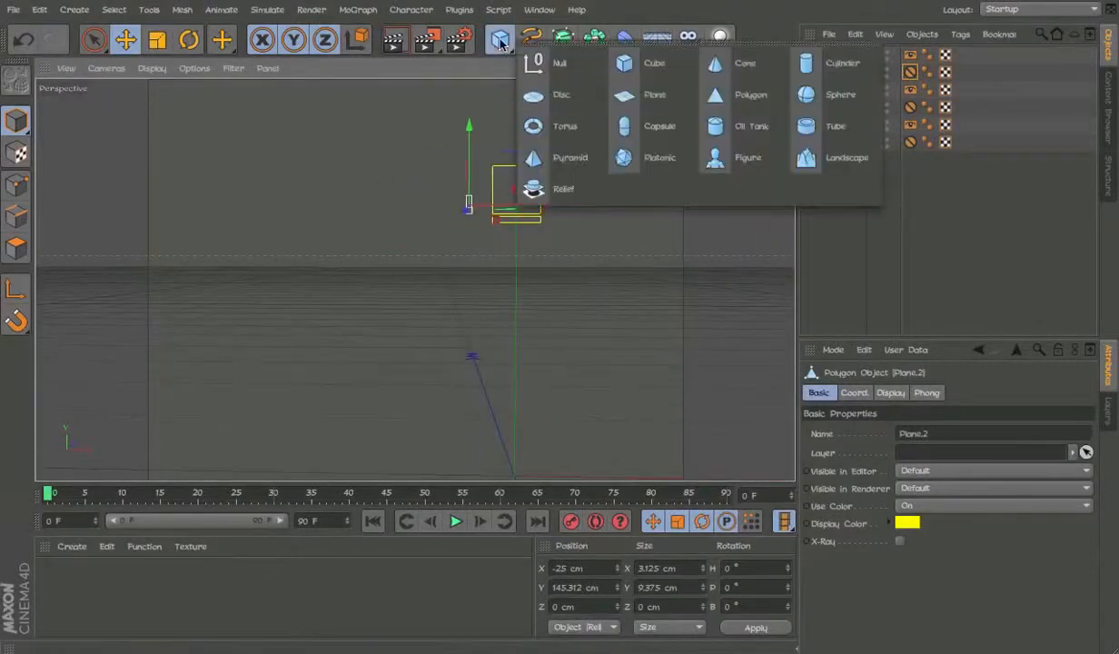
pyautogui.click(411, 9)
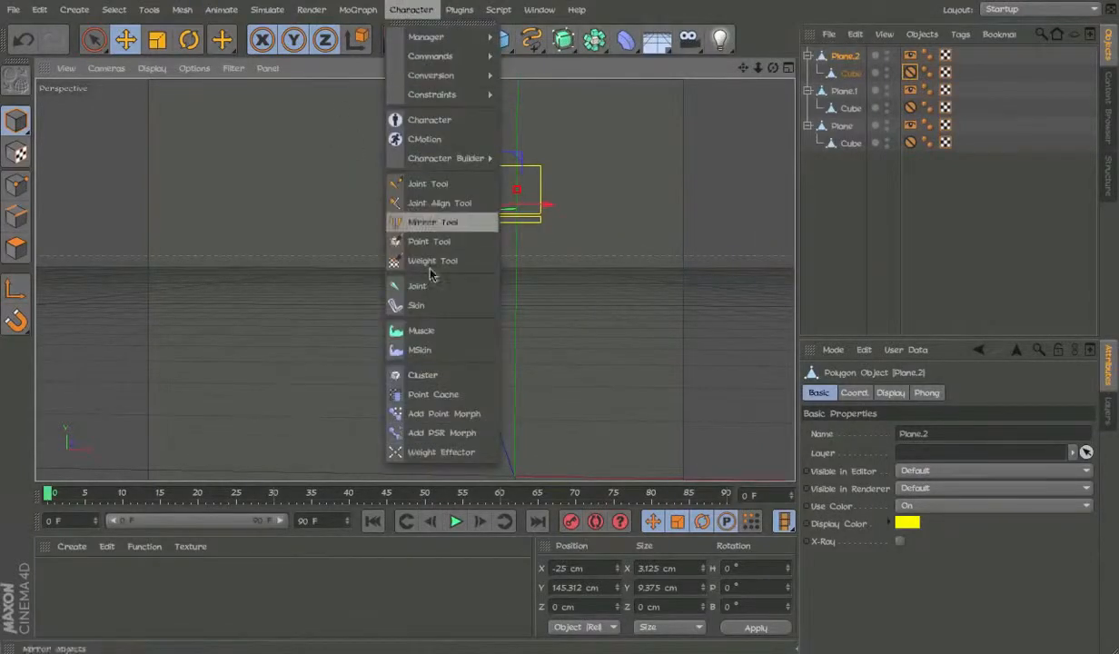
pyautogui.moveTo(357, 9)
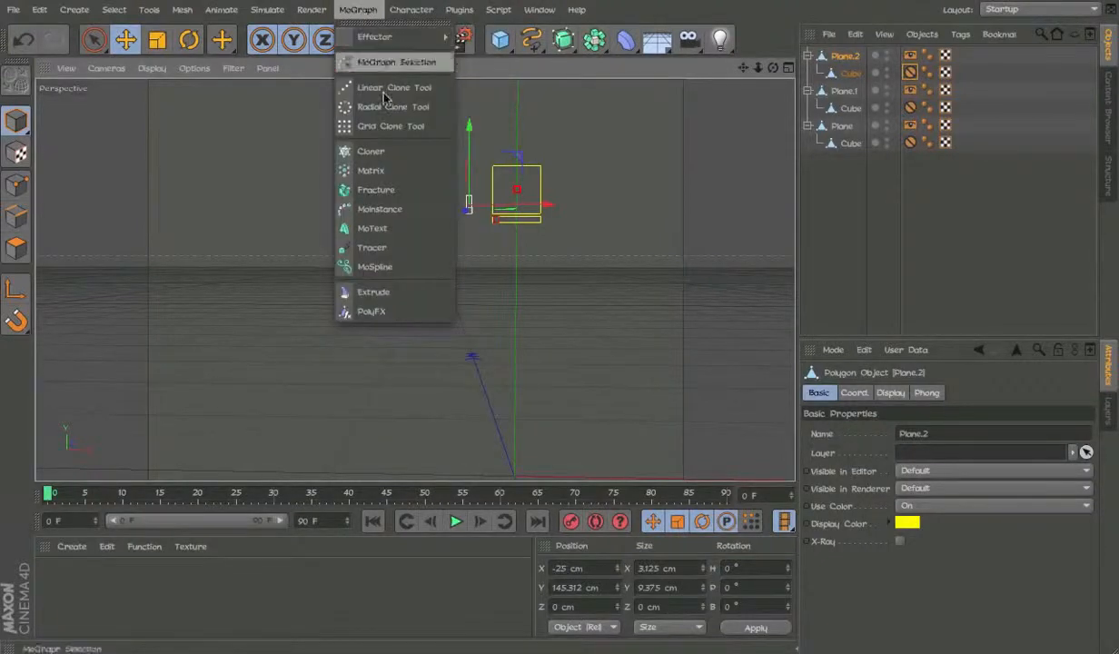
pyautogui.click(379, 229)
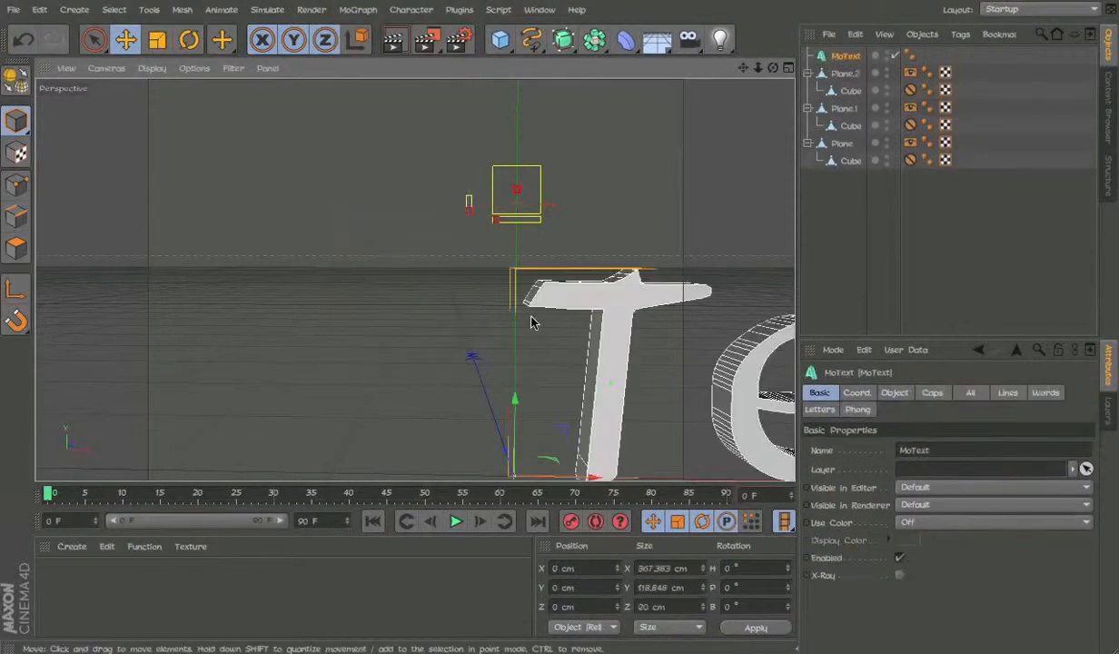
pyautogui.keyDown('alt'); pyautogui.moveTo(595, 389); pyautogui.dragTo(517, 307, button='middle'); pyautogui.keyUp('alt')
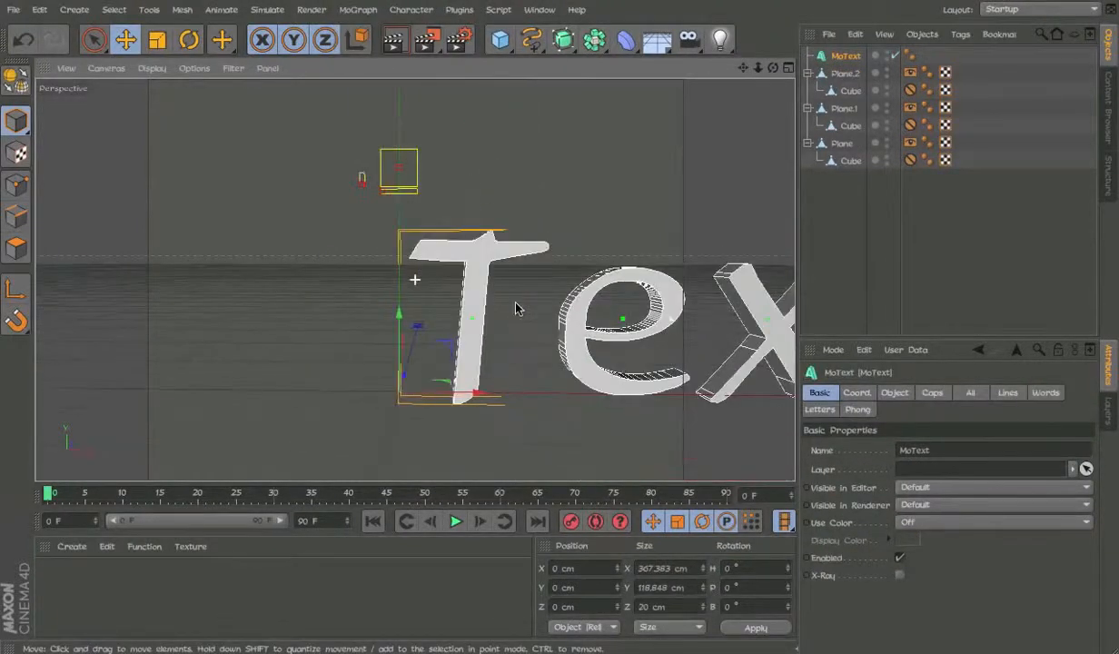
pyautogui.click(931, 393)
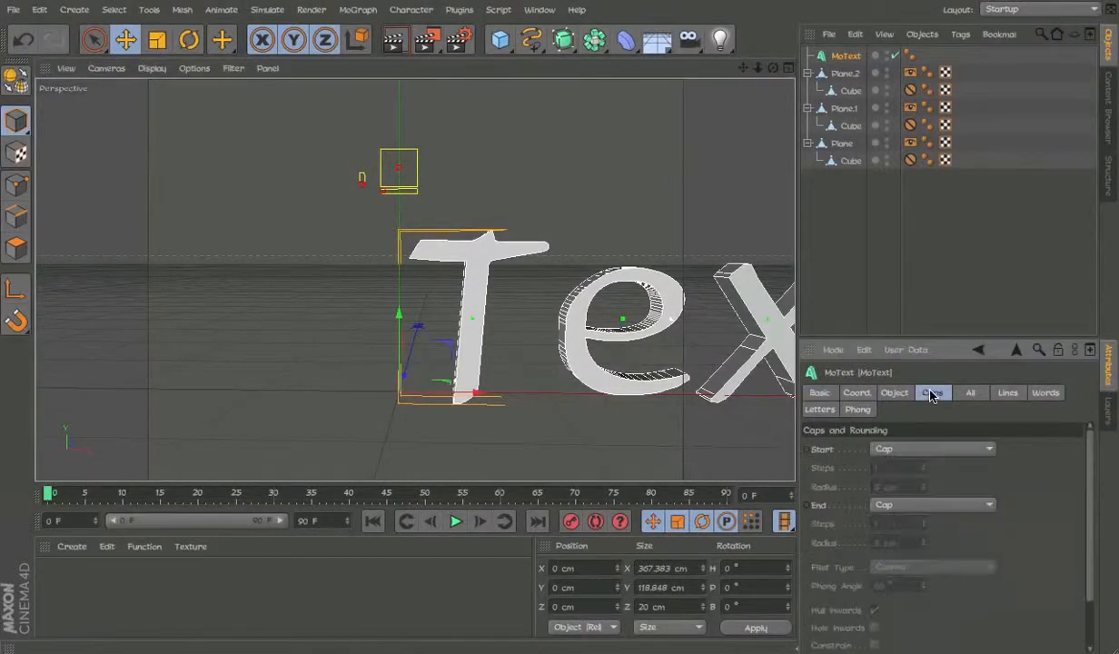
pyautogui.doubleClick(864, 56)
pyautogui.click(852, 125)
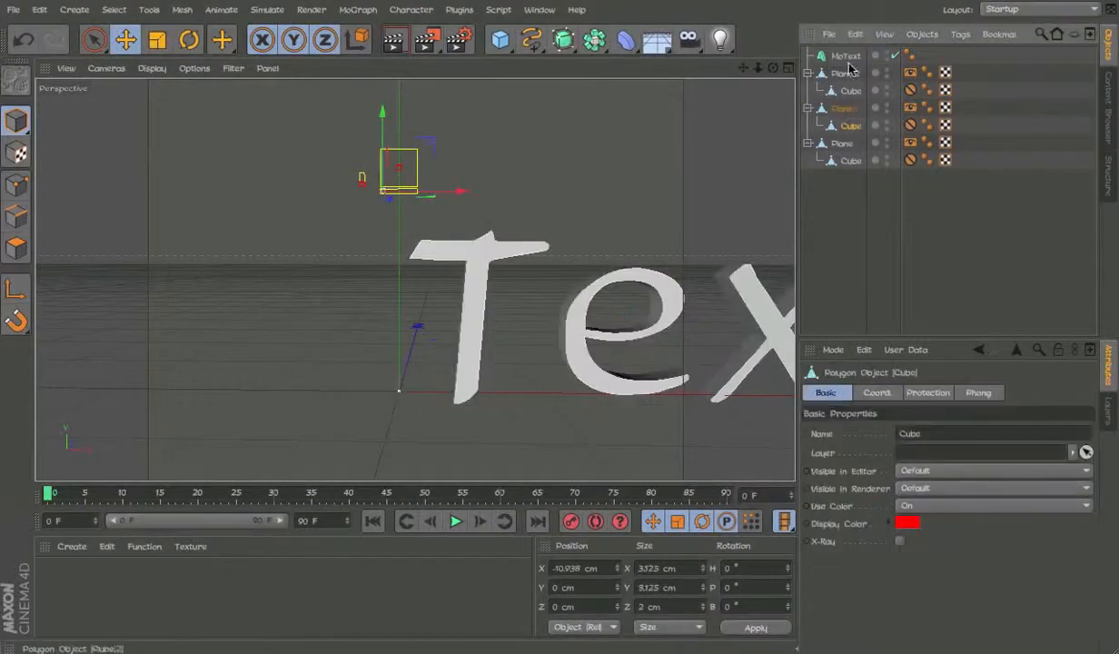
pyautogui.click(847, 57)
pyautogui.press('Delete')
# Step: Move the vertical strip with its cube beside the square controller, to X -17.188 cm, Y 153.125 cm
pyautogui.scroll(3, 406, 168)
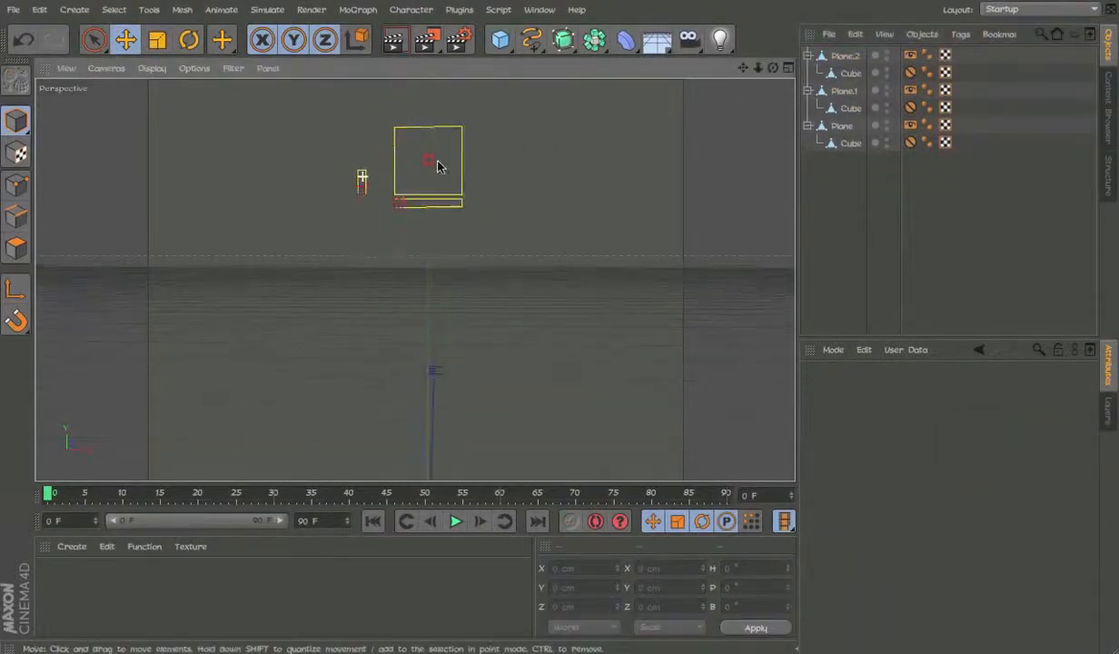
pyautogui.click(384, 170)
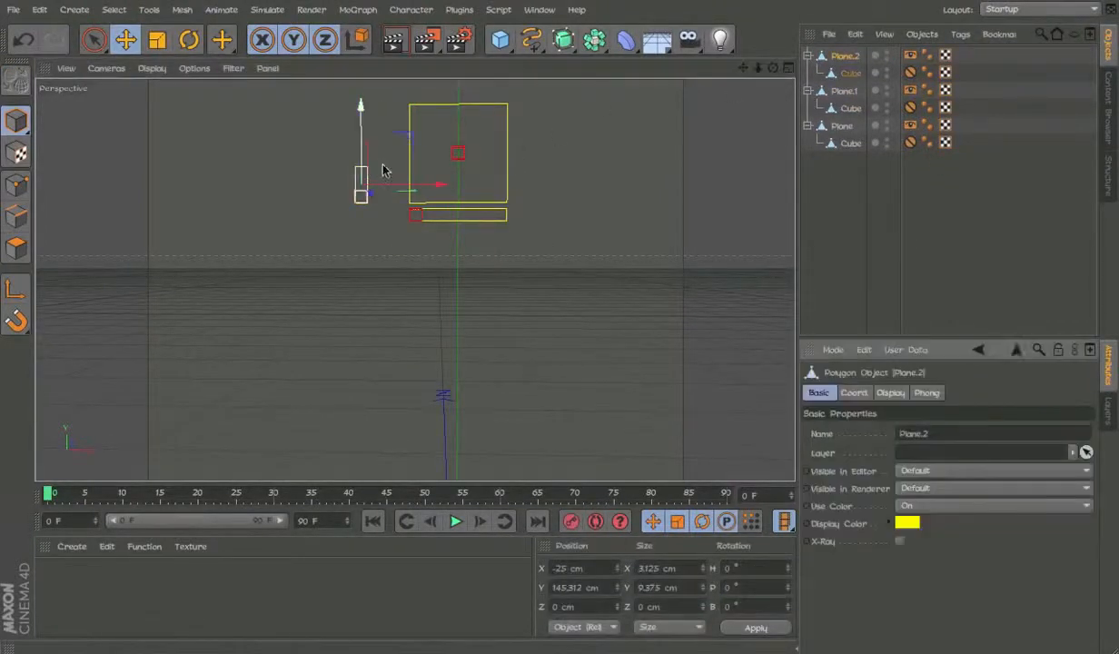
pyautogui.moveTo(384, 170); pyautogui.dragTo(437, 110)
pyautogui.click(540, 137)
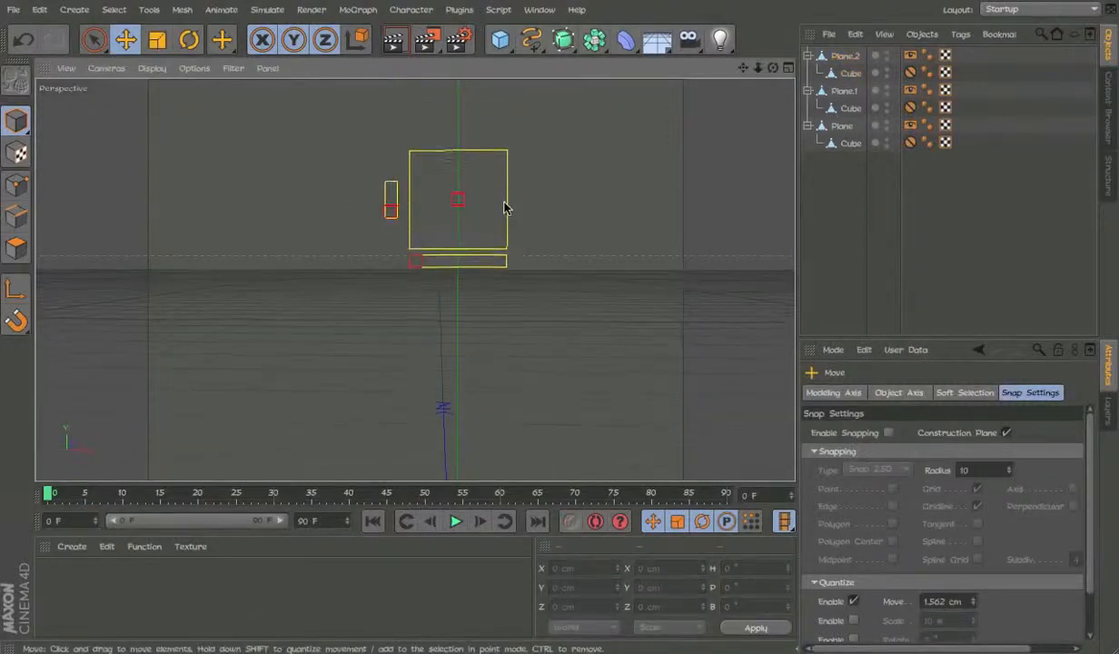
pyautogui.scroll(3, 504, 201)
pyautogui.keyDown('alt'); pyautogui.moveTo(502, 200); pyautogui.dragTo(311, 234); pyautogui.keyUp('alt')
pyautogui.click(1109, 109)
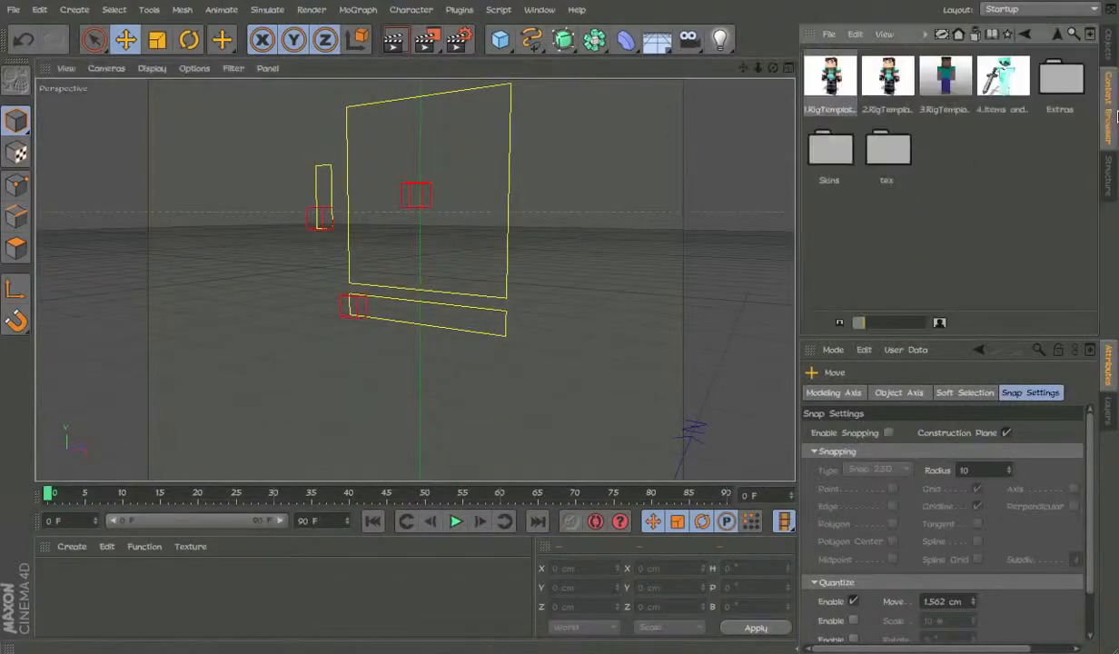
pyautogui.click(1109, 46)
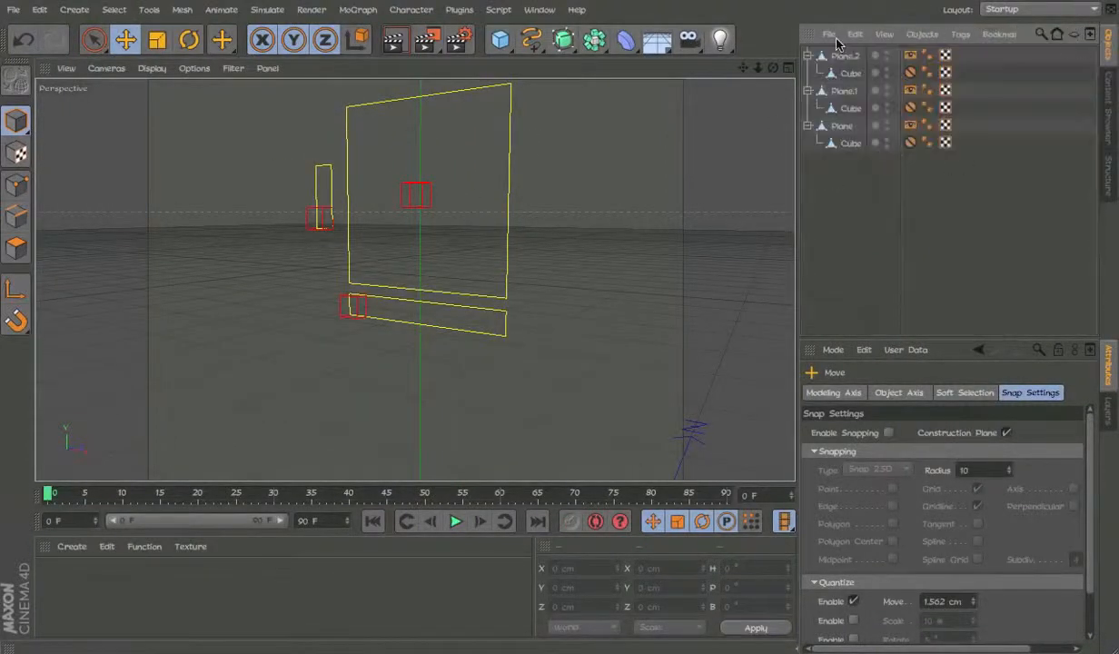
pyautogui.click(837, 57)
pyautogui.scroll(-6, 526, 147)
pyautogui.moveTo(501, 39); pyautogui.dragTo(631, 126)
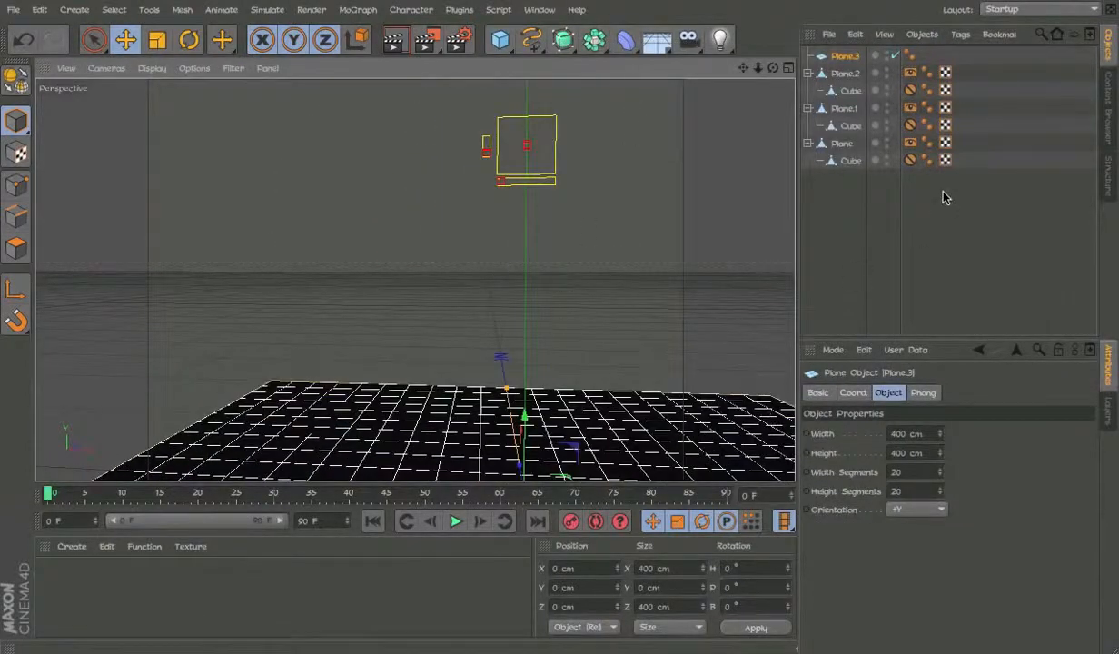
pyautogui.hotkey('ctrl', 'z')
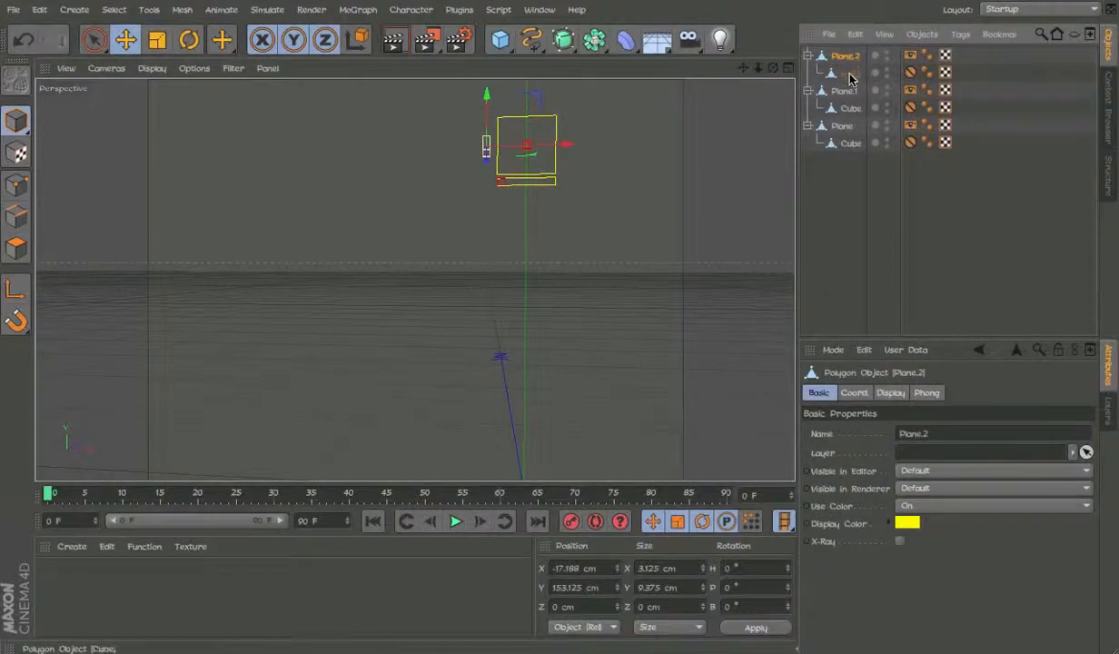
# Step: Duplicate the vertical strip without its cube and enlarge the copy to 25 cm in X and 50 cm in Y
pyautogui.hotkey('ctrl', 'y')
pyautogui.click(844, 56)
pyautogui.press('t')
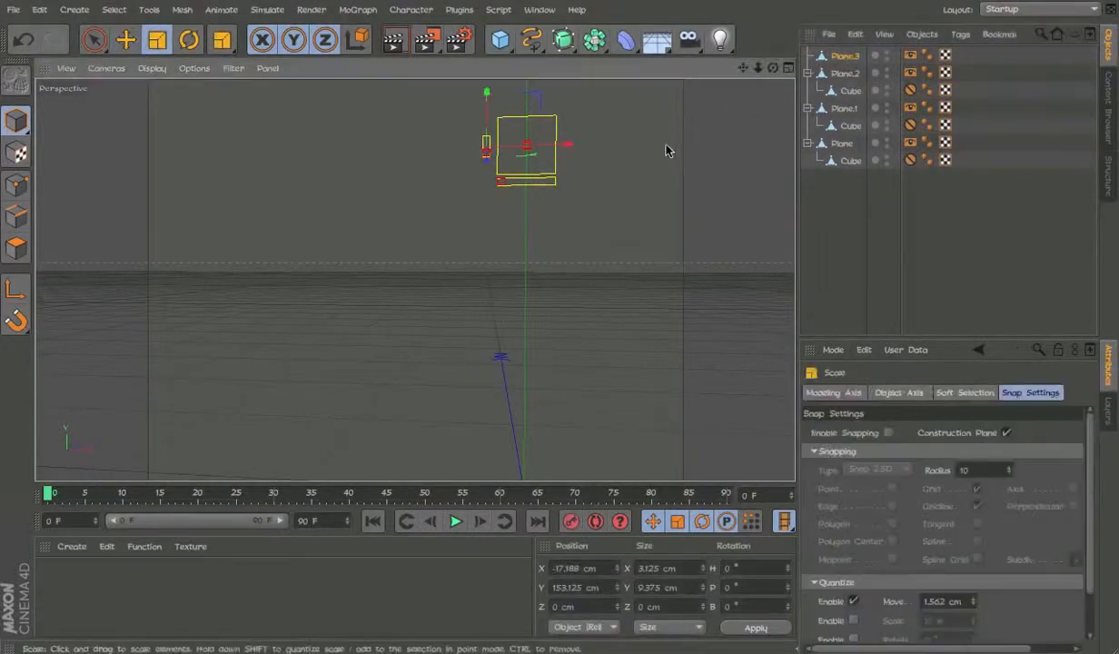
pyautogui.moveTo(667, 150); pyautogui.dragTo(625, 175)
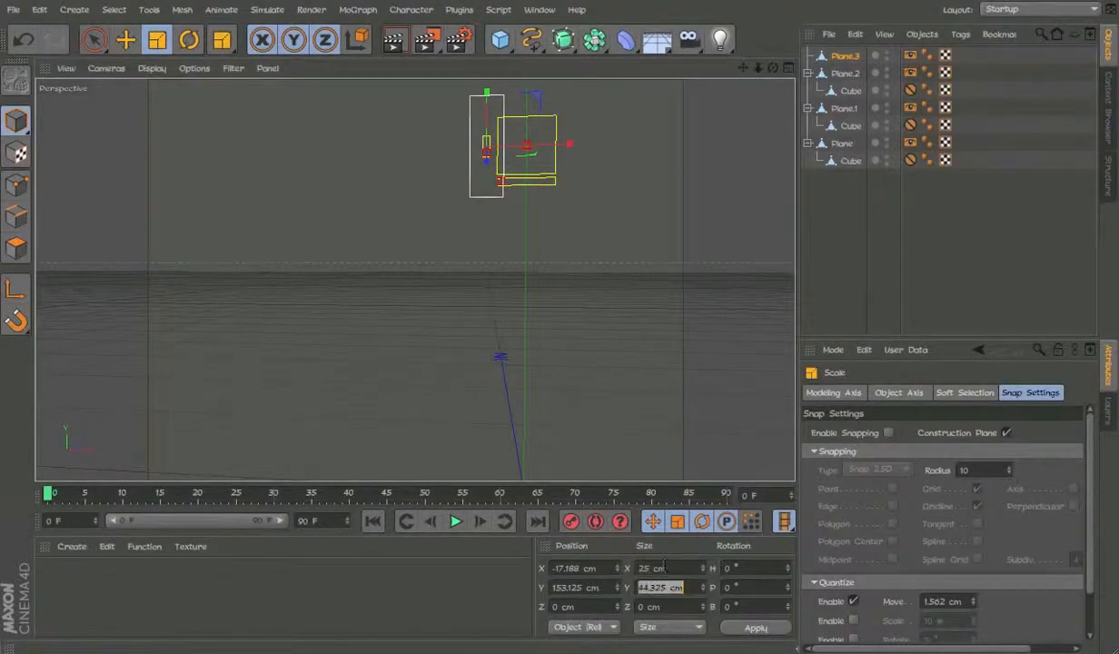
pyautogui.press('Return')
# Step: Select the enlarged plane's right edge and move it to X 50 cm, making the plane 62.5 cm wide
pyautogui.scroll(4, 470, 269)
pyautogui.keyDown('alt'); pyautogui.moveTo(552, 169); pyautogui.dragTo(481, 412, button='middle'); pyautogui.keyUp('alt')
pyautogui.click(15, 215)
pyautogui.click(503, 218)
pyautogui.press('9')
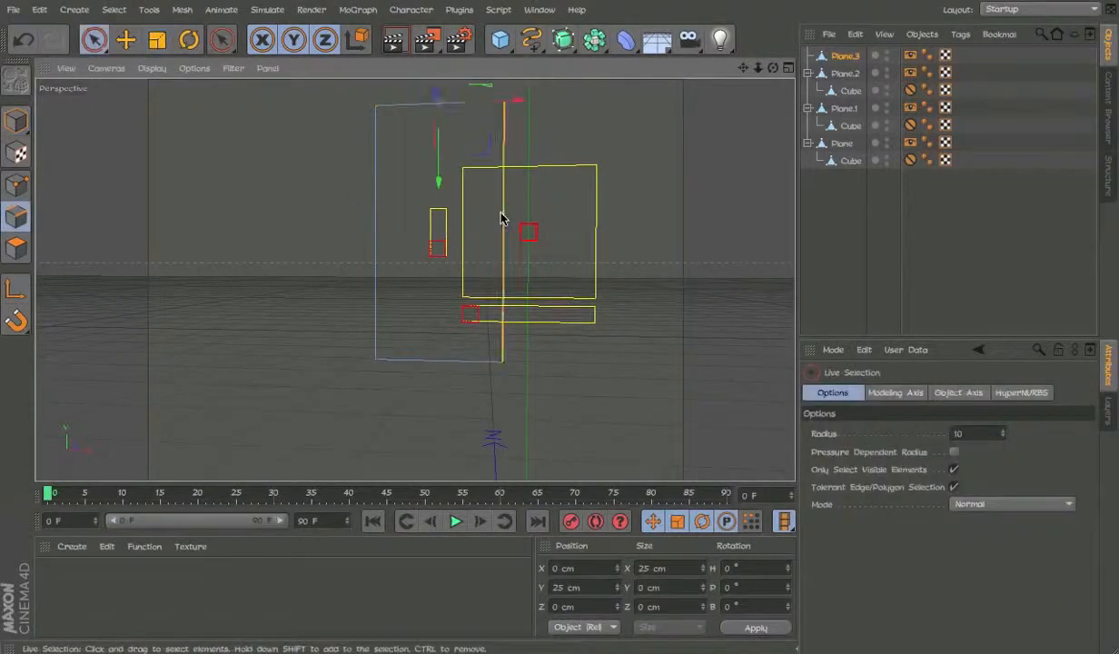
pyautogui.press('e')
pyautogui.moveTo(479, 234); pyautogui.dragTo(662, 233)
# Step: Select the top edge of the enlarged plane, lower it to Y 15.625 cm, and clear the edge selection
pyautogui.press('9')
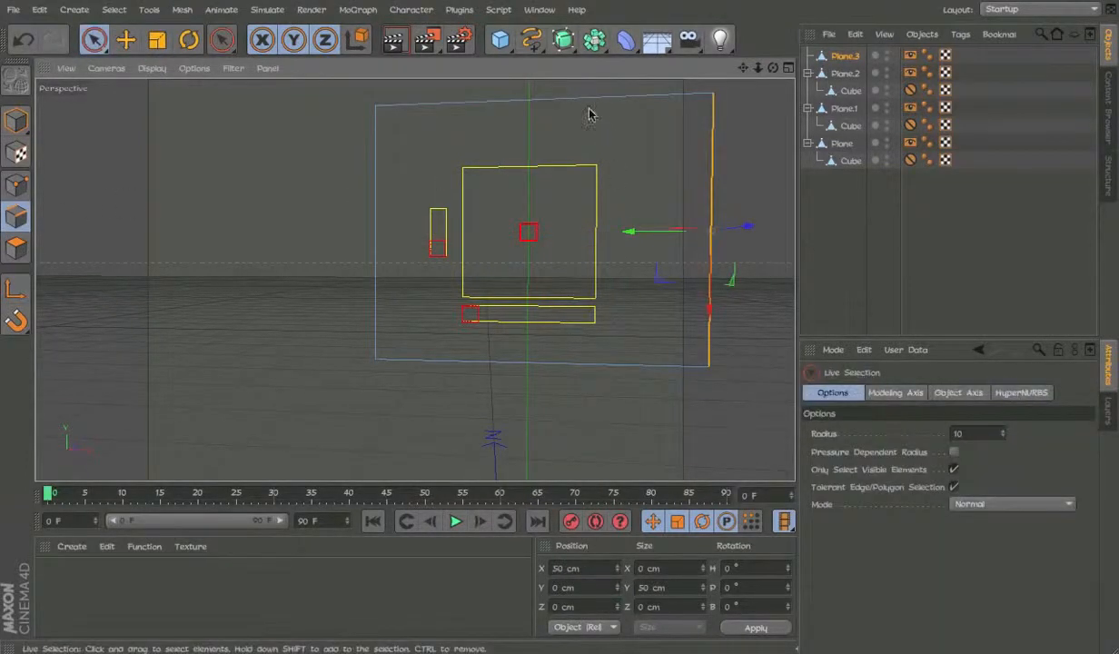
pyautogui.click(573, 110)
pyautogui.moveTo(539, 180); pyautogui.dragTo(545, 221)
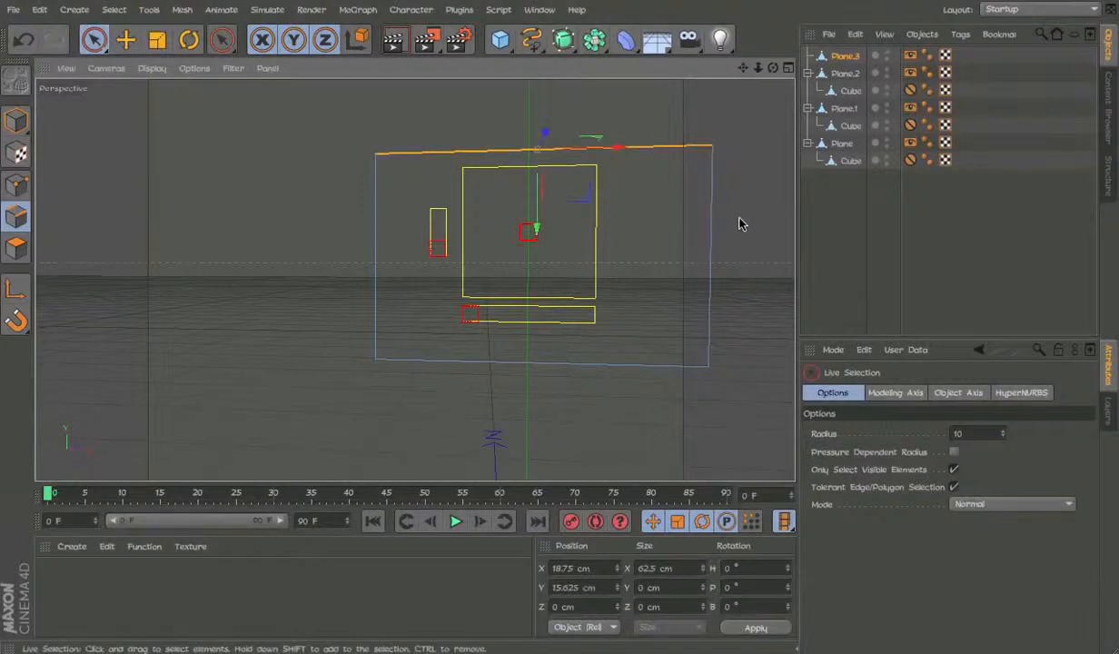
pyautogui.click(706, 229)
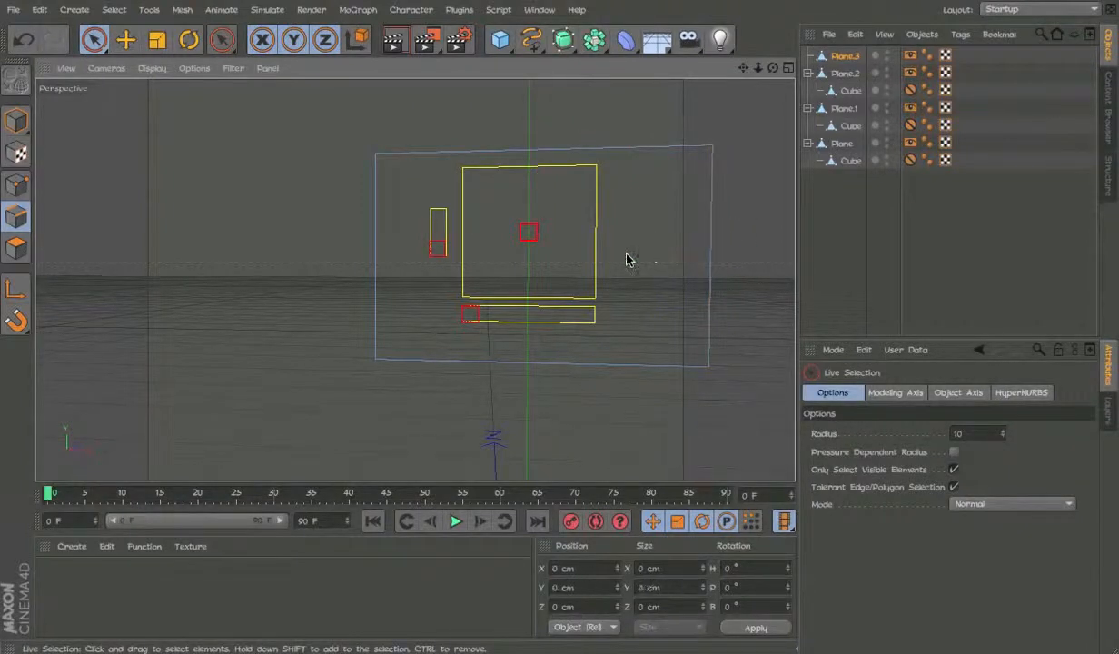
# Step: Move the enlarged plane's right edge and then its left edge inward, making the plane 45.312 cm wide
pyautogui.moveTo(632, 255); pyautogui.dragTo(601, 263)
pyautogui.press('e')
pyautogui.hotkey('ctrl', 'z')
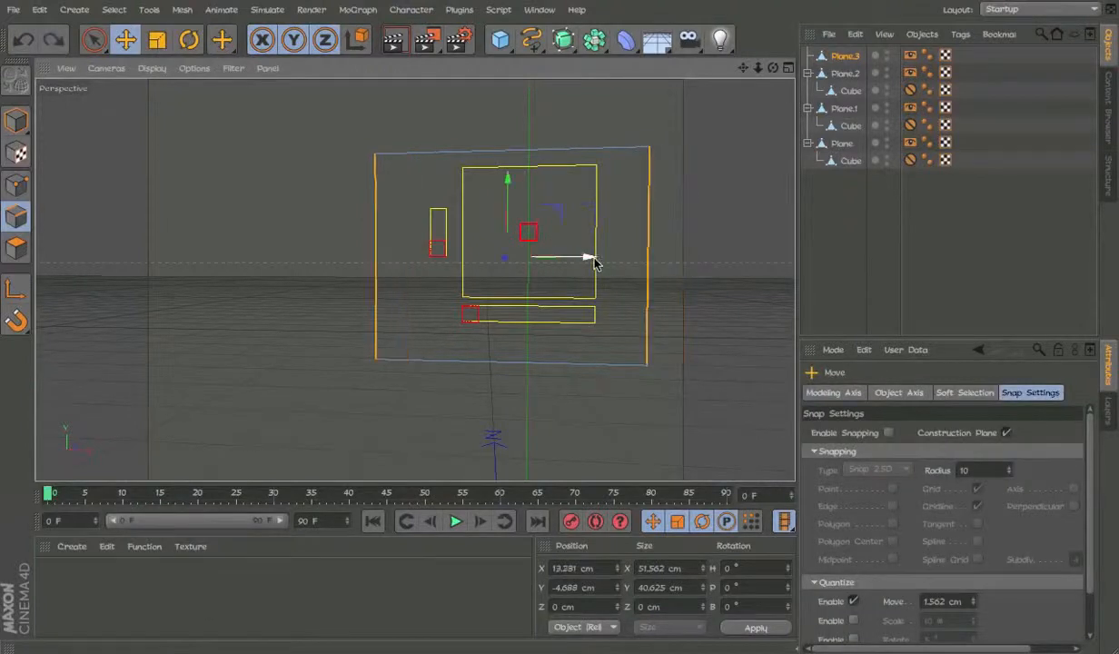
pyautogui.press('space')
pyautogui.click(416, 270)
pyautogui.moveTo(450, 257); pyautogui.dragTo(477, 257)
# Step: Raise the enlarged plane's bottom edge to Y -23.438 cm, return to object editing, and clear the selection
pyautogui.click(558, 361)
pyautogui.moveTo(527, 334); pyautogui.dragTo(527, 326)
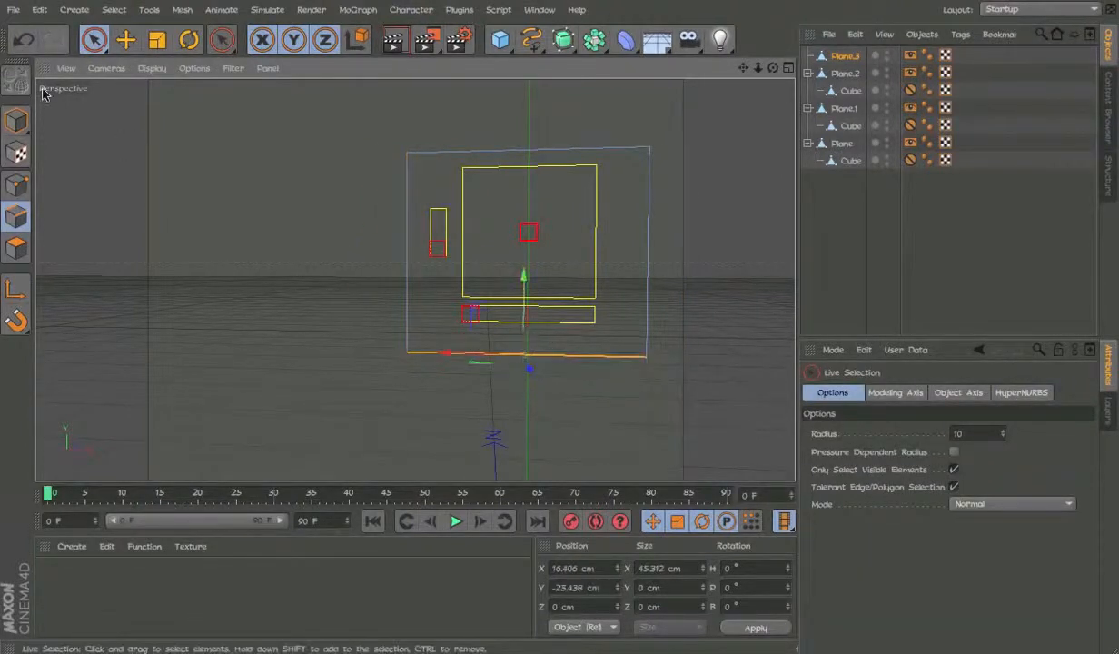
pyautogui.click(17, 121)
pyautogui.click(768, 163)
# Step: Make Plane, Plane.1 and Plane.2 with their cubes children of Plane.3, and delete the three child planes' display tags
pyautogui.click(839, 57)
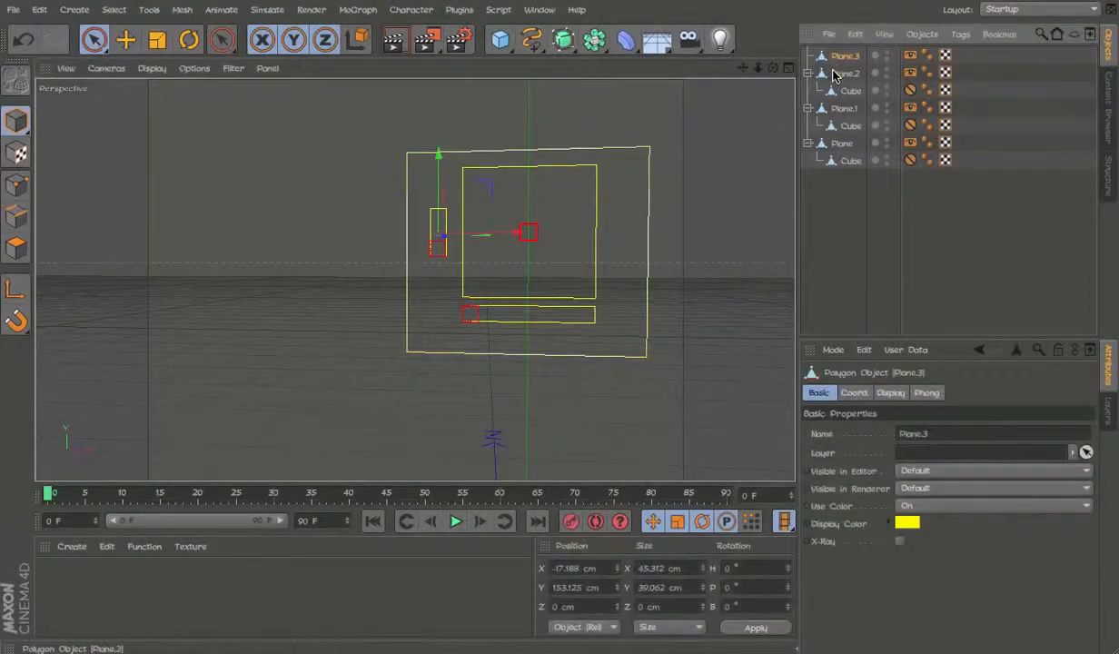
pyautogui.keyDown('shift'); pyautogui.click(853, 163); pyautogui.keyUp('shift')
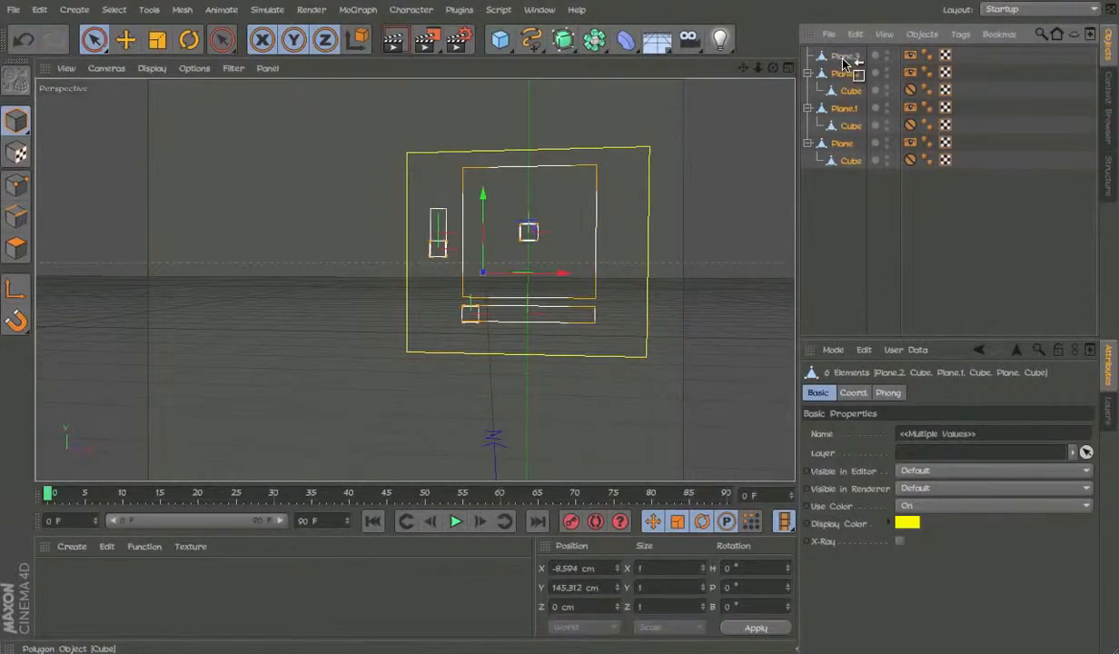
pyautogui.moveTo(845, 59); pyautogui.dragTo(845, 57)
pyautogui.click(920, 75)
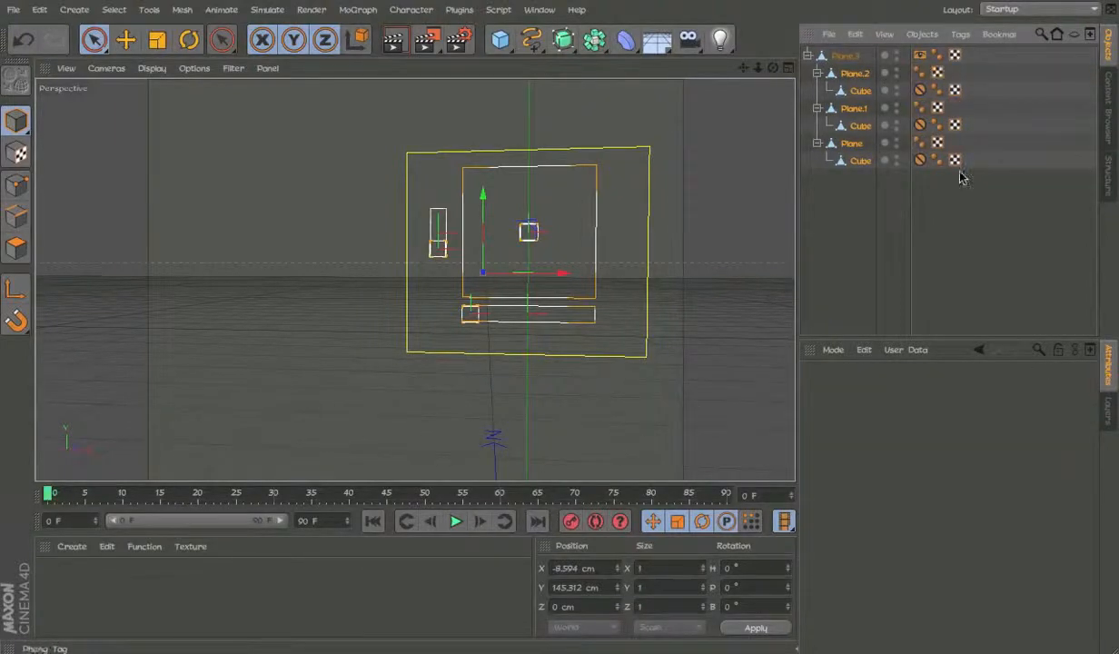
pyautogui.press('Delete')
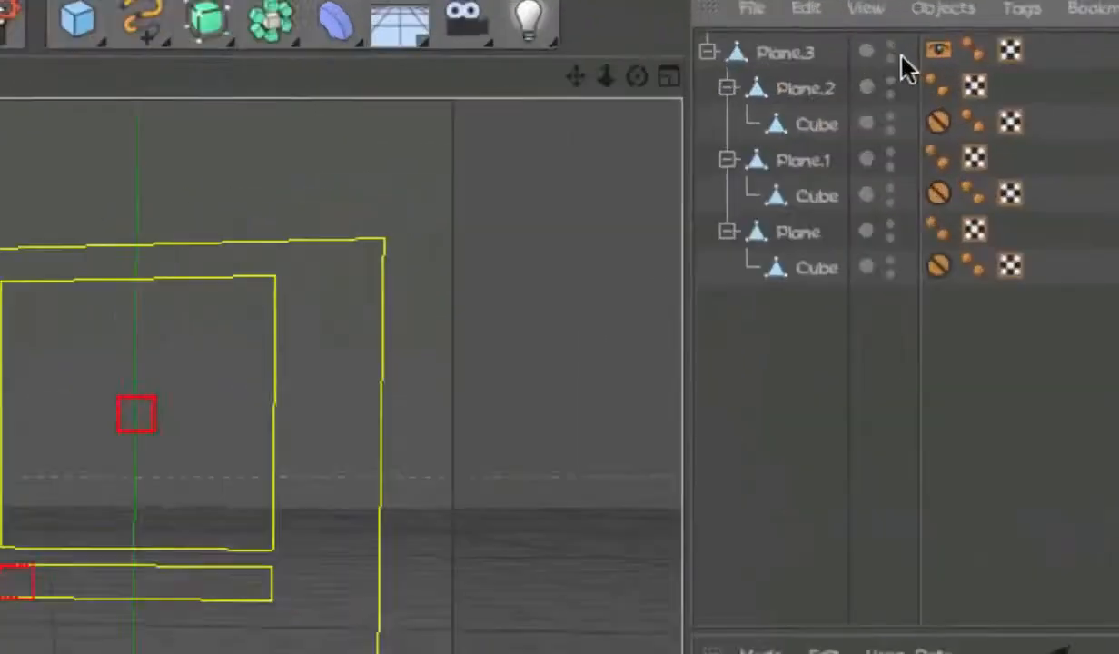
# Step: Turn off Plane.3's visibility in the renderer and test-render the view
pyautogui.click(896, 59)
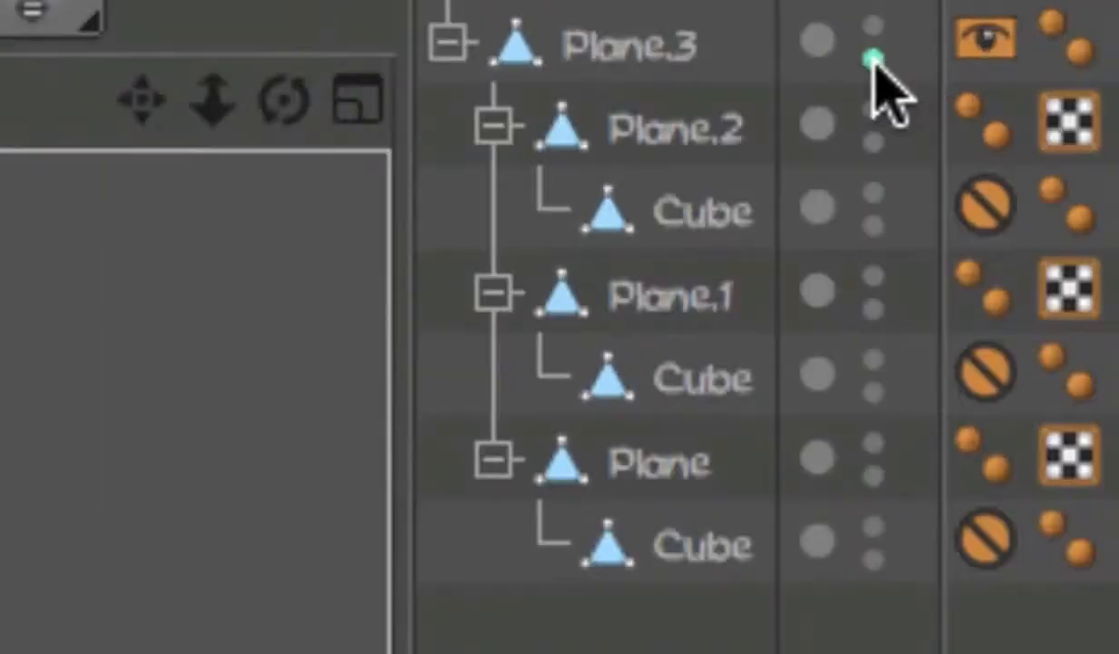
pyautogui.click(896, 59)
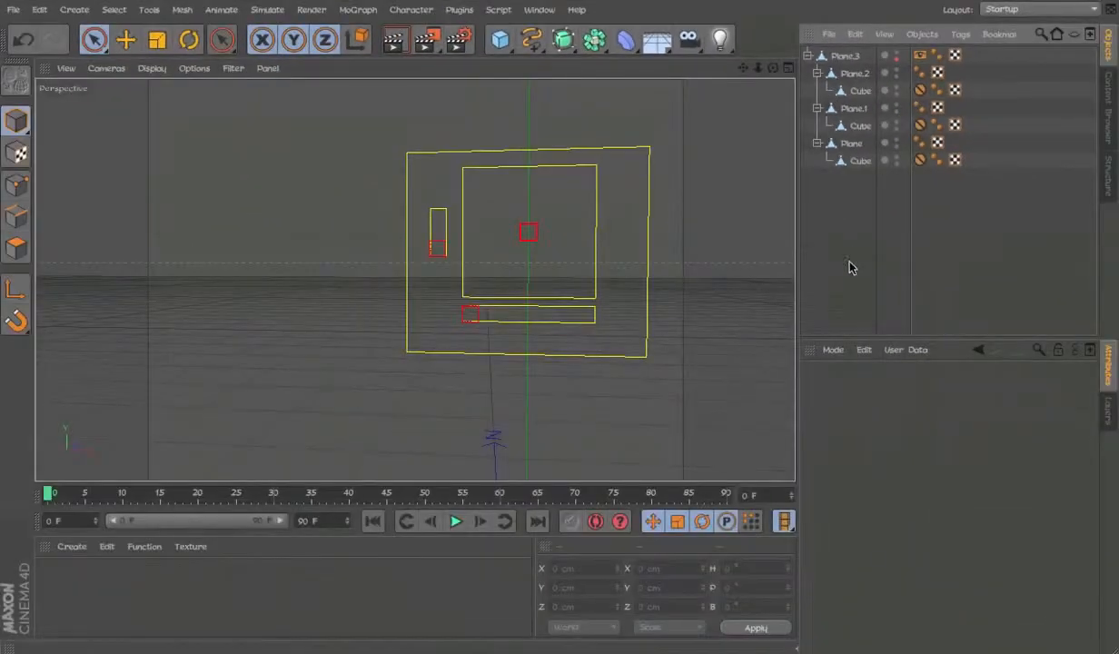
pyautogui.press('F8')
pyautogui.hotkey('ctrl', 'r')
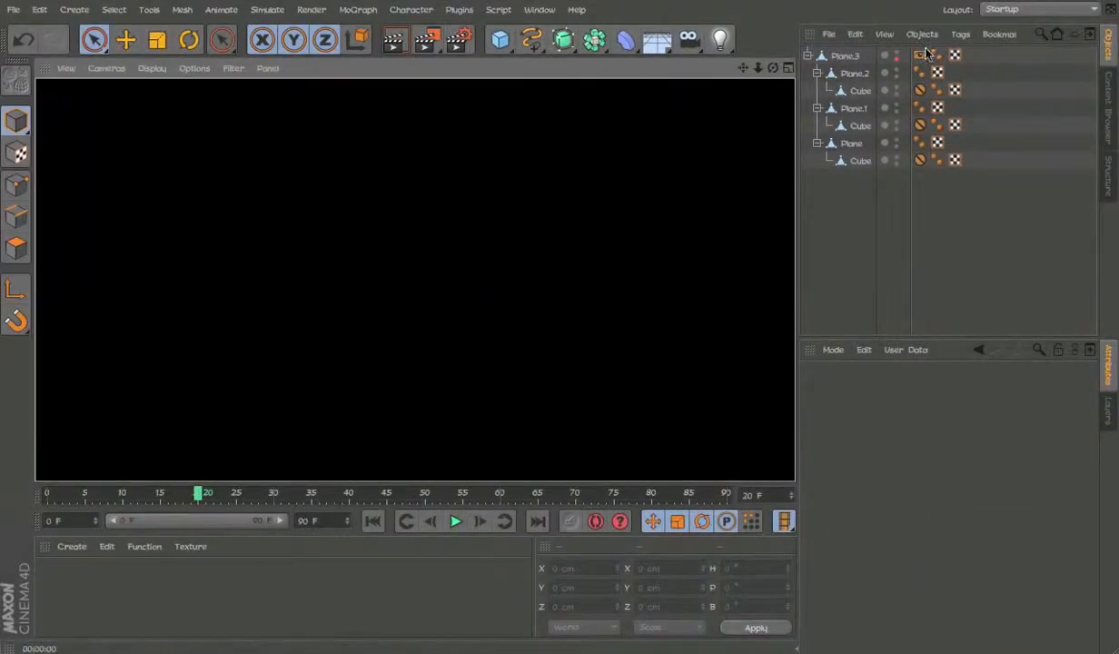
# Step: Test-render the view with Plane.3's renderer visibility back at default, and turn that visibility off again
pyautogui.click(897, 59)
pyautogui.hotkey('ctrl', 'r')
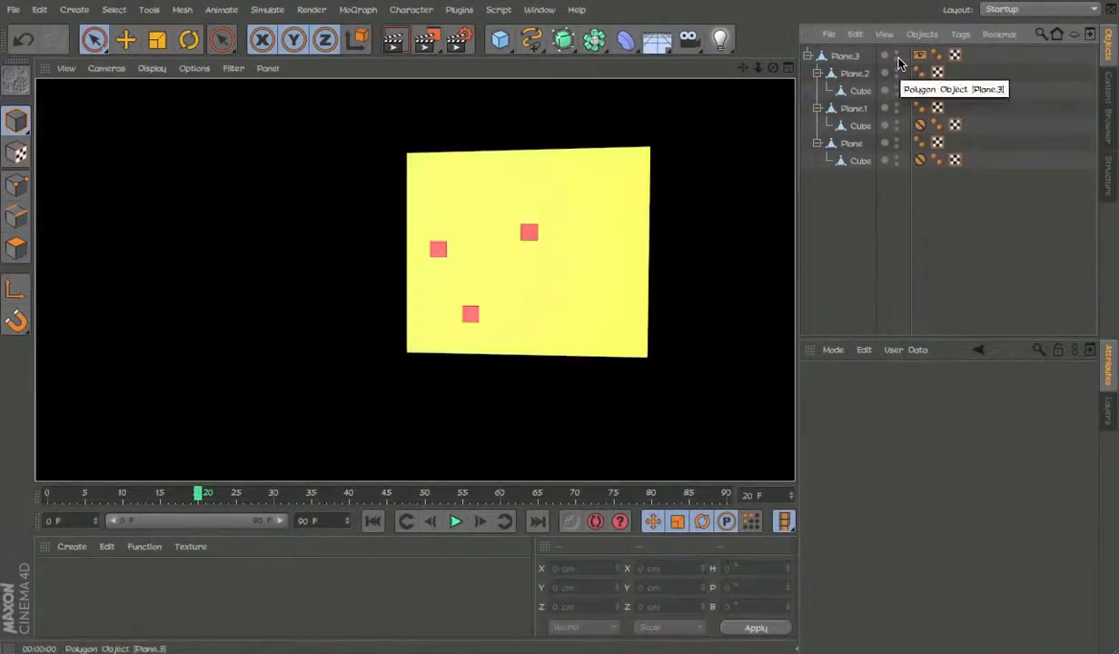
pyautogui.click(897, 59)
pyautogui.click(897, 59)
# Step: Select the whole controller group and move it along X to 46.875 cm
pyautogui.scroll(-5, 370, 254)
pyautogui.scroll(4, 555, 235)
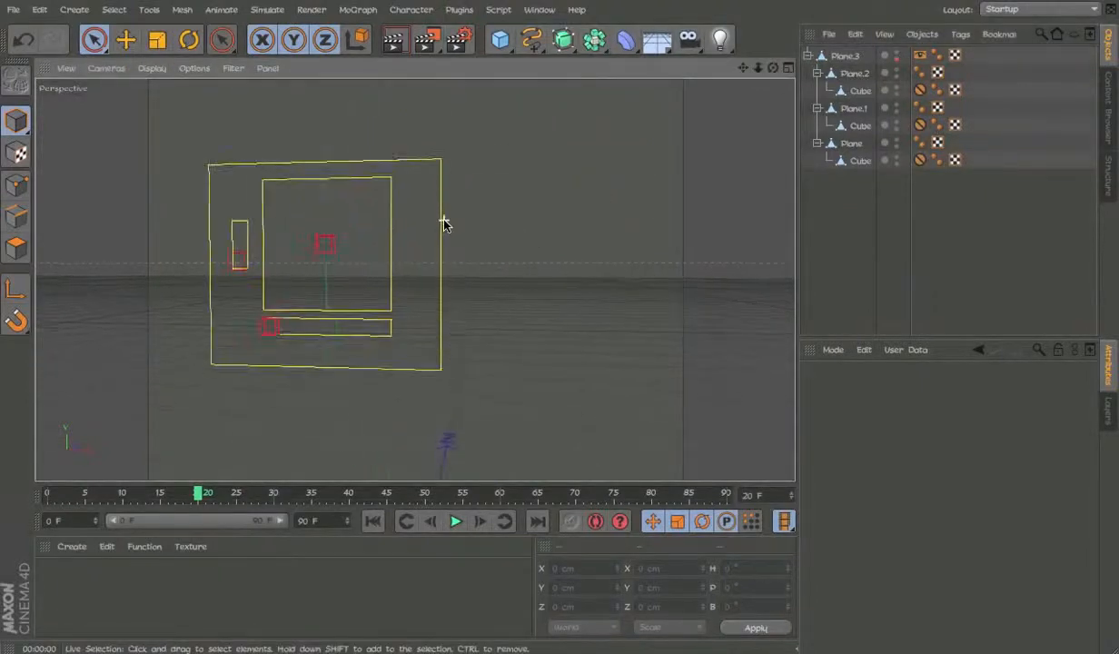
pyautogui.scroll(-4, 430, 228)
pyautogui.keyDown('alt'); pyautogui.moveTo(379, 257); pyautogui.dragTo(584, 164, button='middle'); pyautogui.keyUp('alt')
pyautogui.scroll(-3, 576, 166)
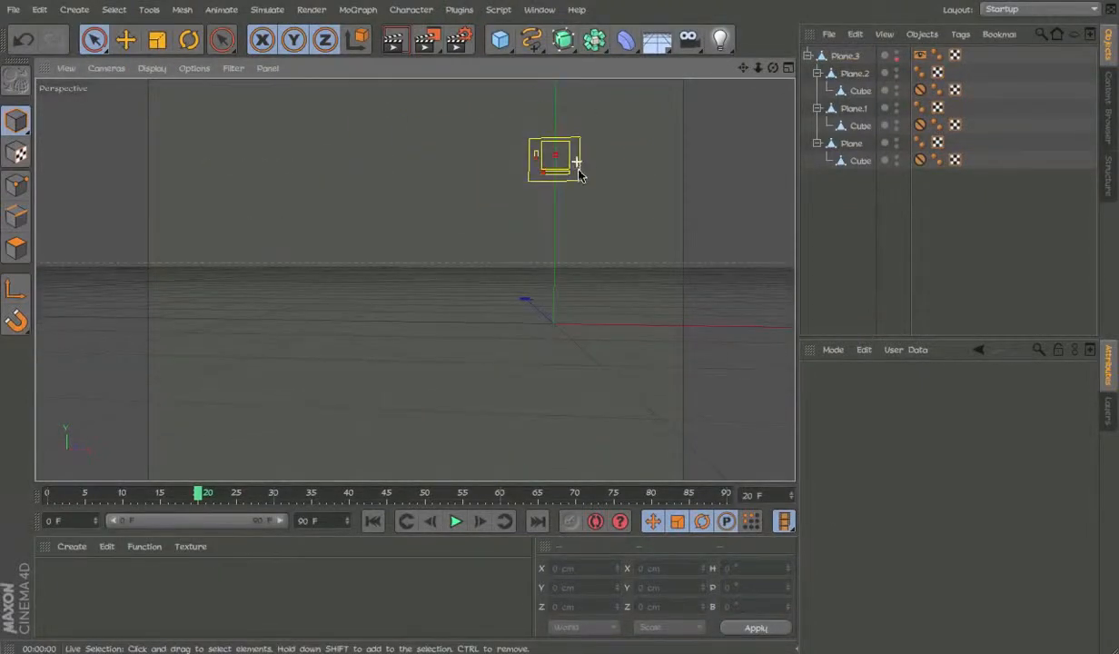
pyautogui.hotkey('ctrl', 'a')
pyautogui.press('e')
pyautogui.moveTo(724, 173); pyautogui.dragTo(586, 157)
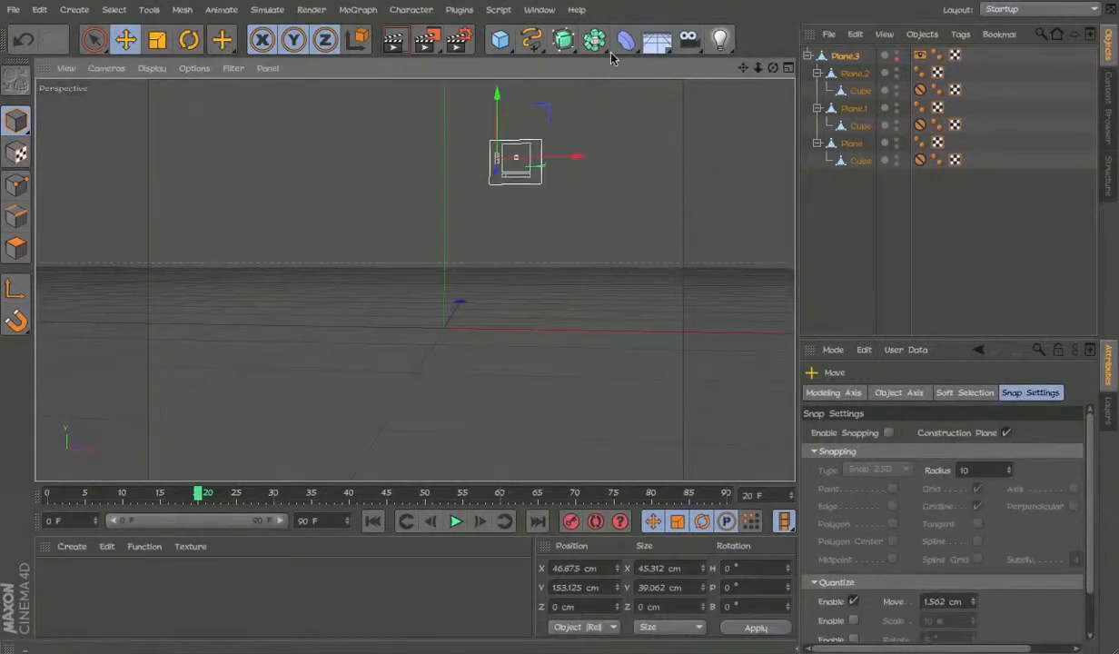
# Step: Copy Plane.3 with its children, close Untitled 8 without saving, and paste the group into the character rig project
pyautogui.click(855, 55)
pyautogui.press('super+w')
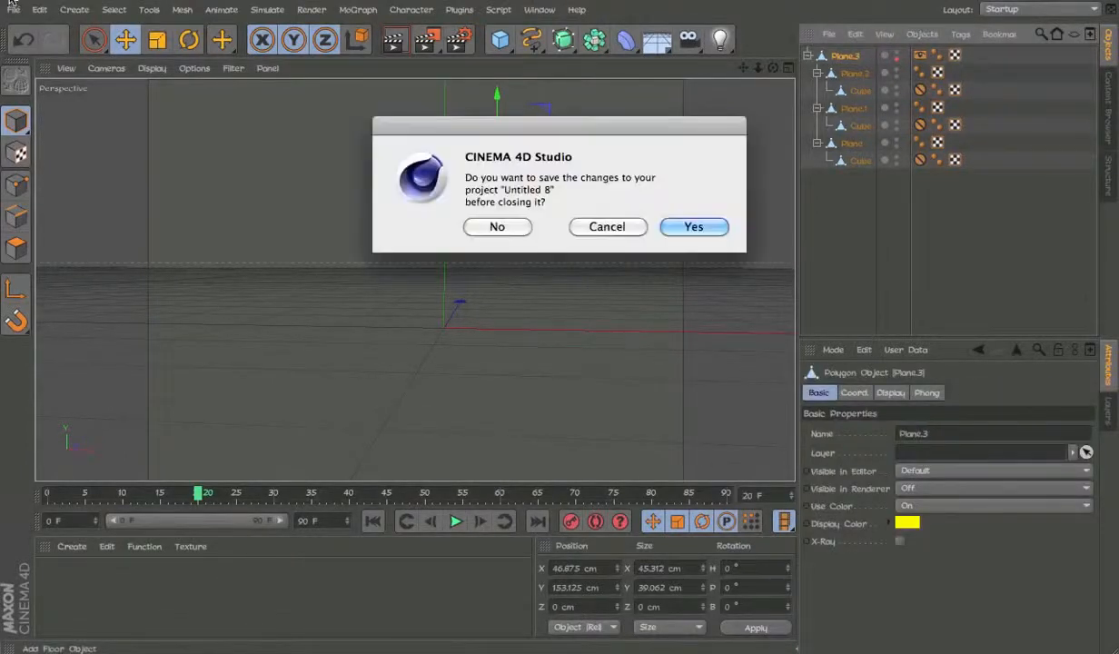
pyautogui.click(497, 227)
pyautogui.hotkey('ctrl', 'v')
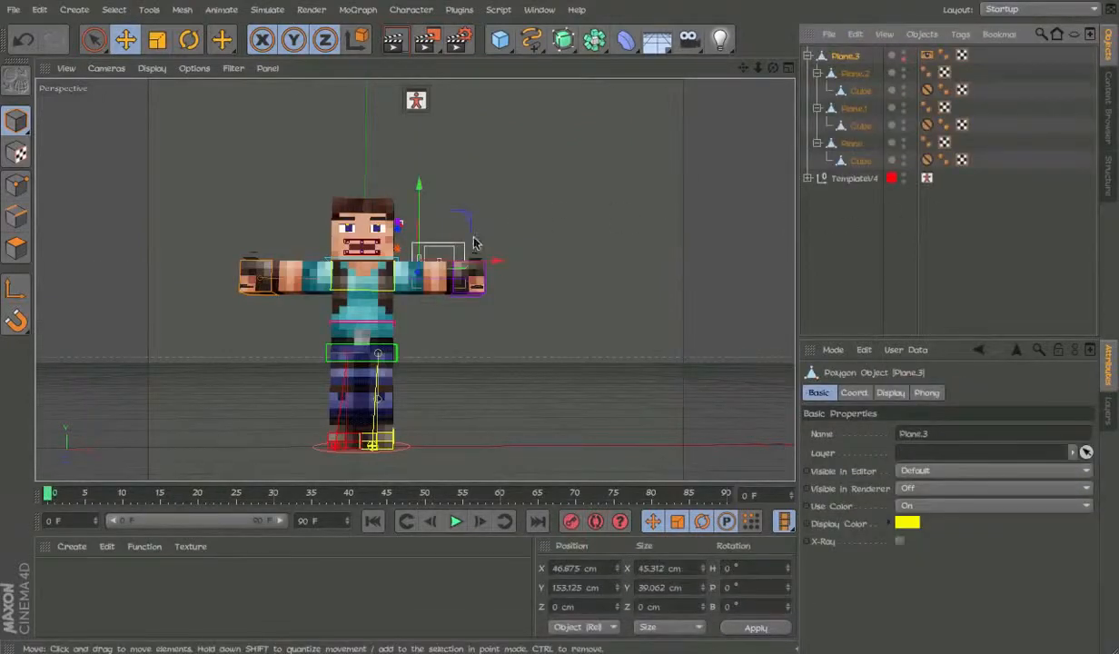
# Step: Move the pasted controller group beside the character's head, above the outstretched hand, to X 106.25 cm, Y 175 cm
pyautogui.moveTo(468, 227); pyautogui.dragTo(534, 203)
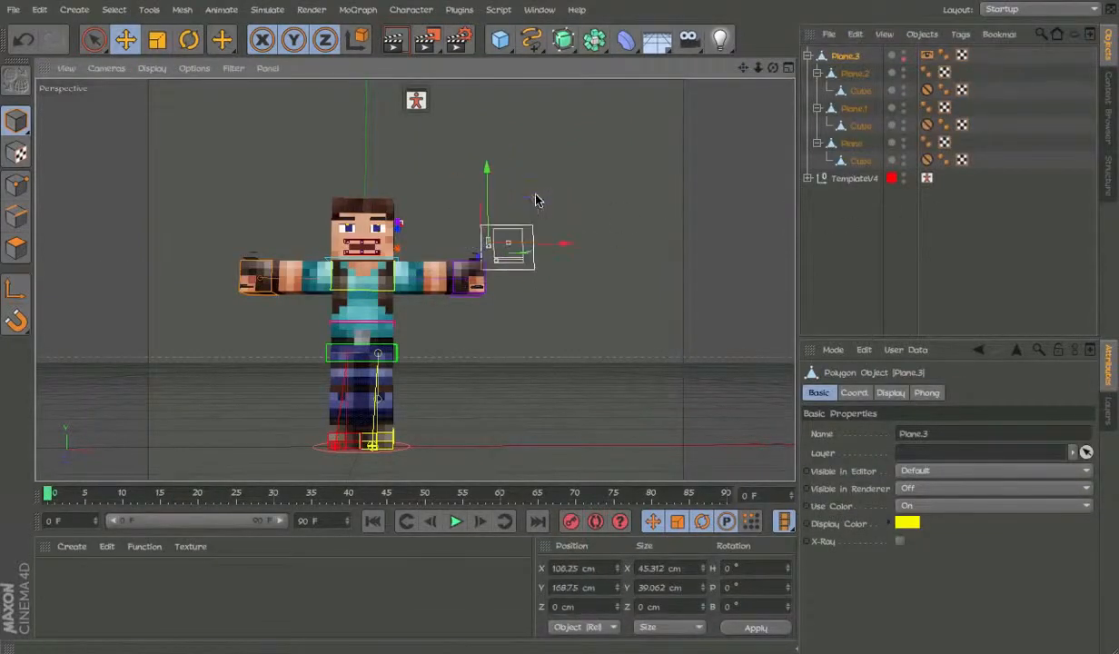
pyautogui.scroll(3, 607, 297)
pyautogui.click(592, 275)
pyautogui.scroll(2, 596, 277)
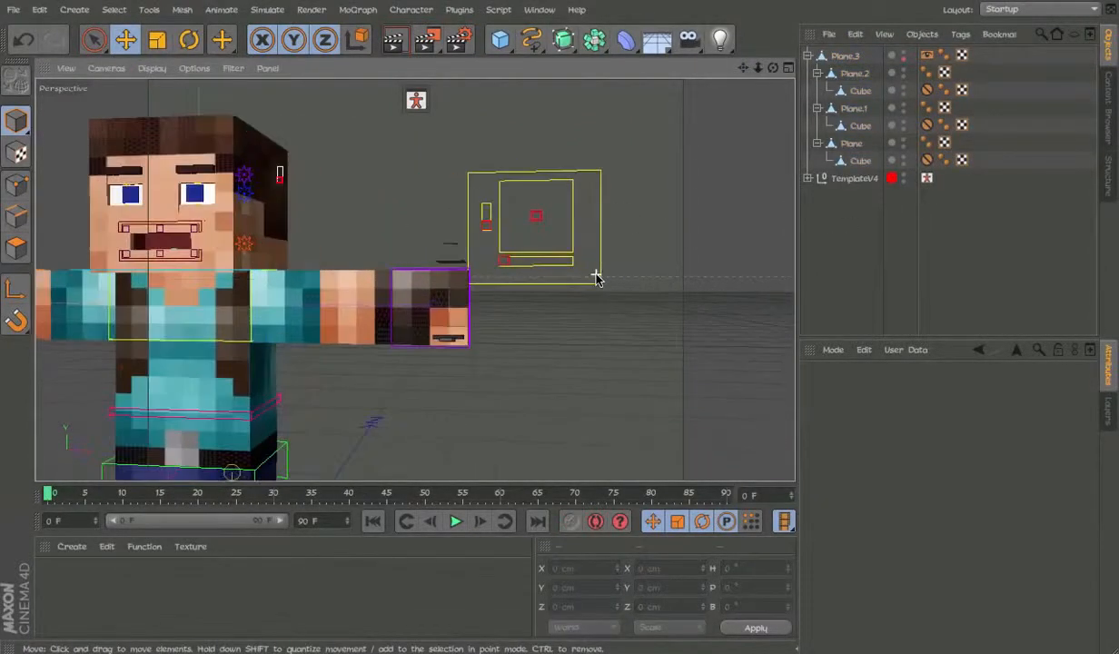
pyautogui.click(583, 174)
pyautogui.moveTo(526, 171); pyautogui.dragTo(527, 154)
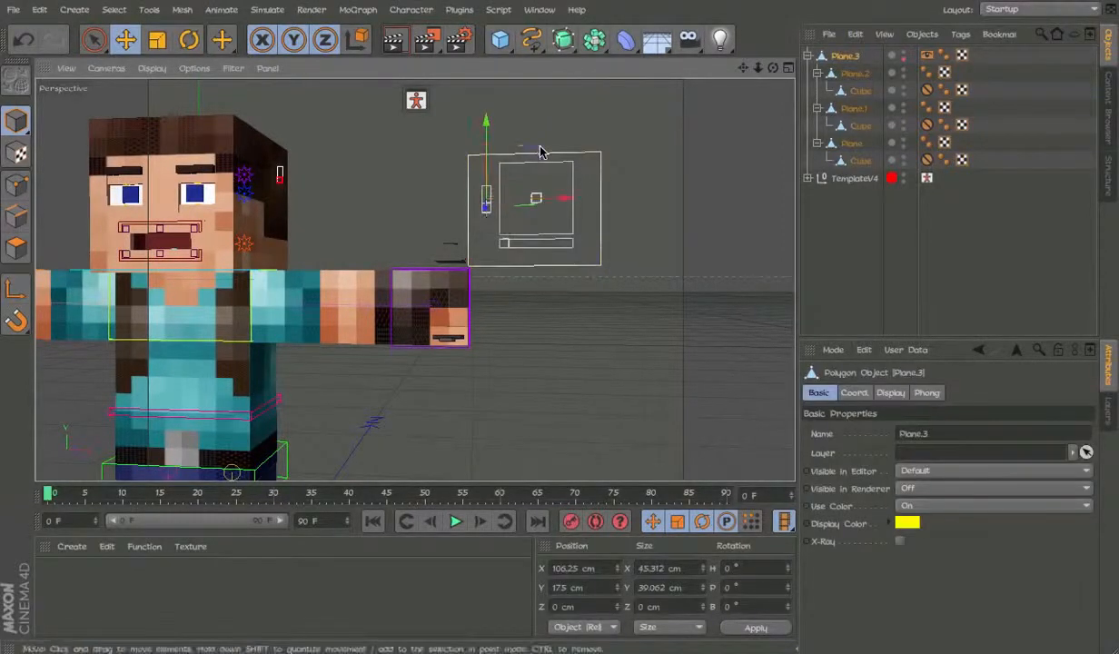
pyautogui.keyDown('alt'); pyautogui.moveTo(527, 154); pyautogui.dragTo(570, 152, button='middle'); pyautogui.keyUp('alt')
pyautogui.click(761, 181)
pyautogui.scroll(-3, 671, 174)
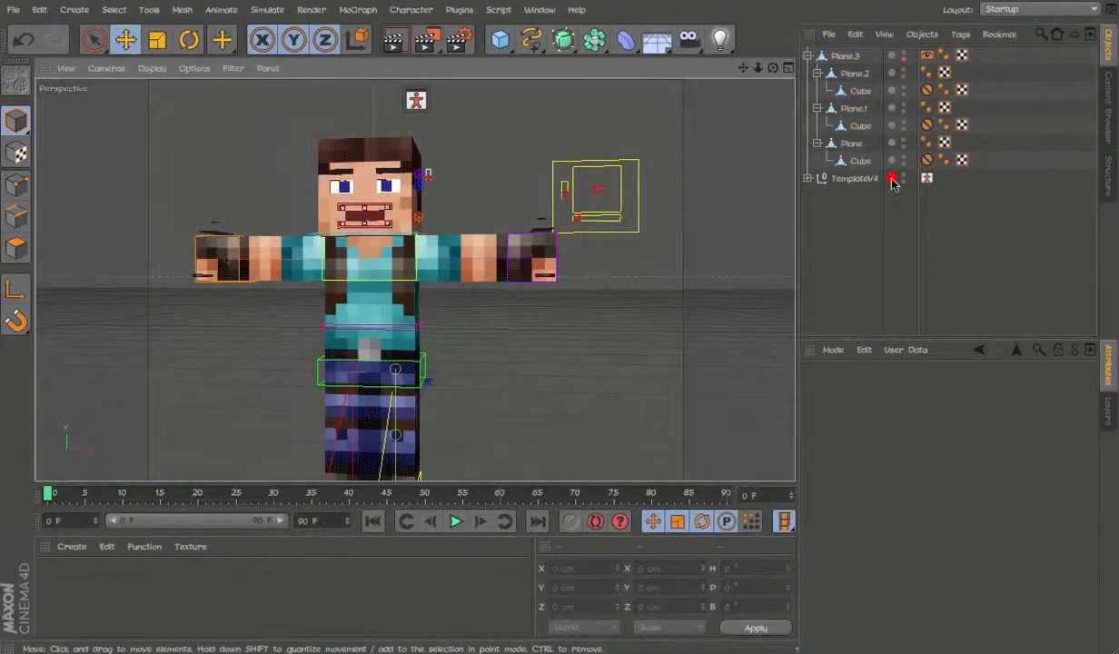
# Step: Expand TemplateV4 and inspect the user data of the character's star-shaped mouth controller
pyautogui.click(856, 179)
pyautogui.click(853, 207)
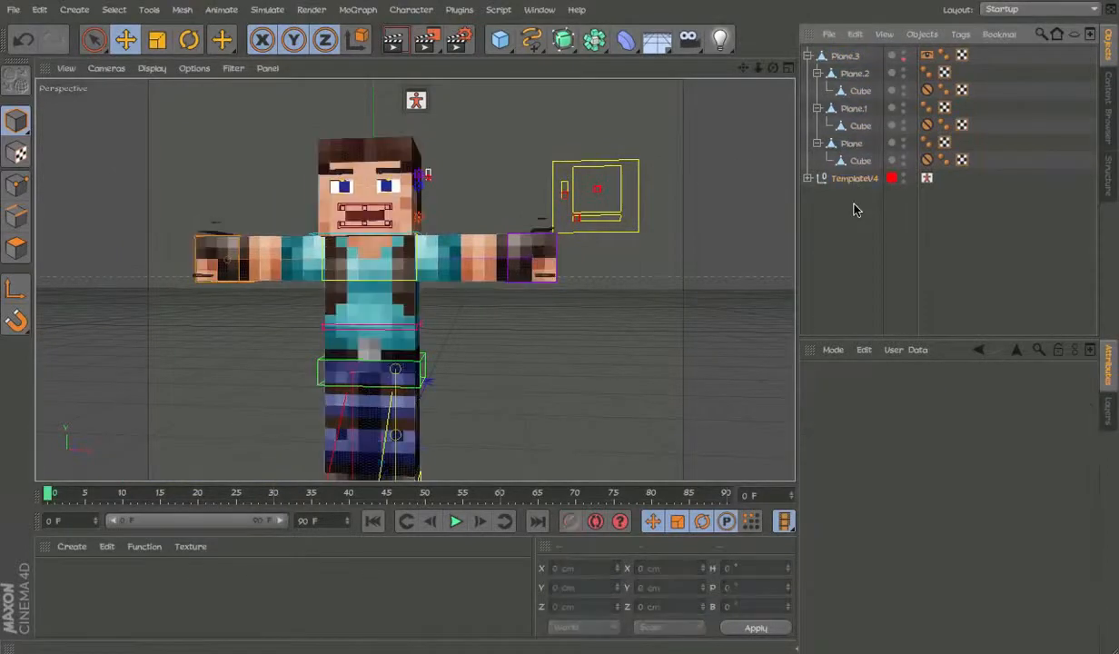
pyautogui.click(807, 179)
pyautogui.click(418, 198)
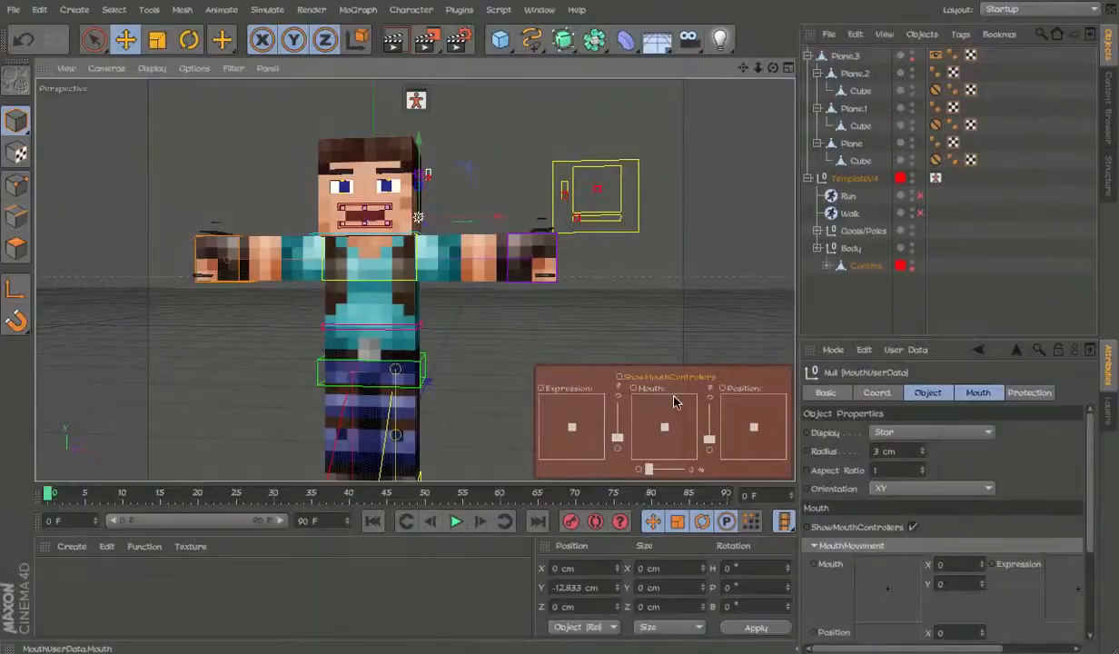
pyautogui.click(1015, 207)
# Step: Expand the body hierarchy down to Head and its nested UserDatas groups, and select MouthUserData
pyautogui.keyDown('ctrl'); pyautogui.click(817, 248); pyautogui.keyUp('ctrl')
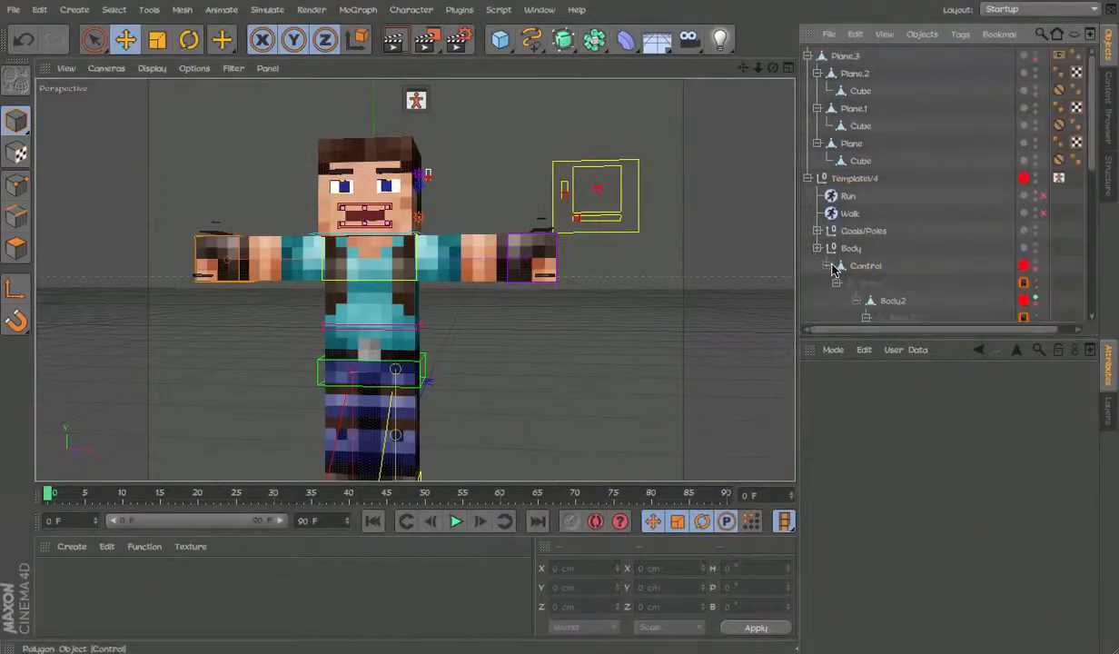
pyautogui.scroll(-5, 834, 271)
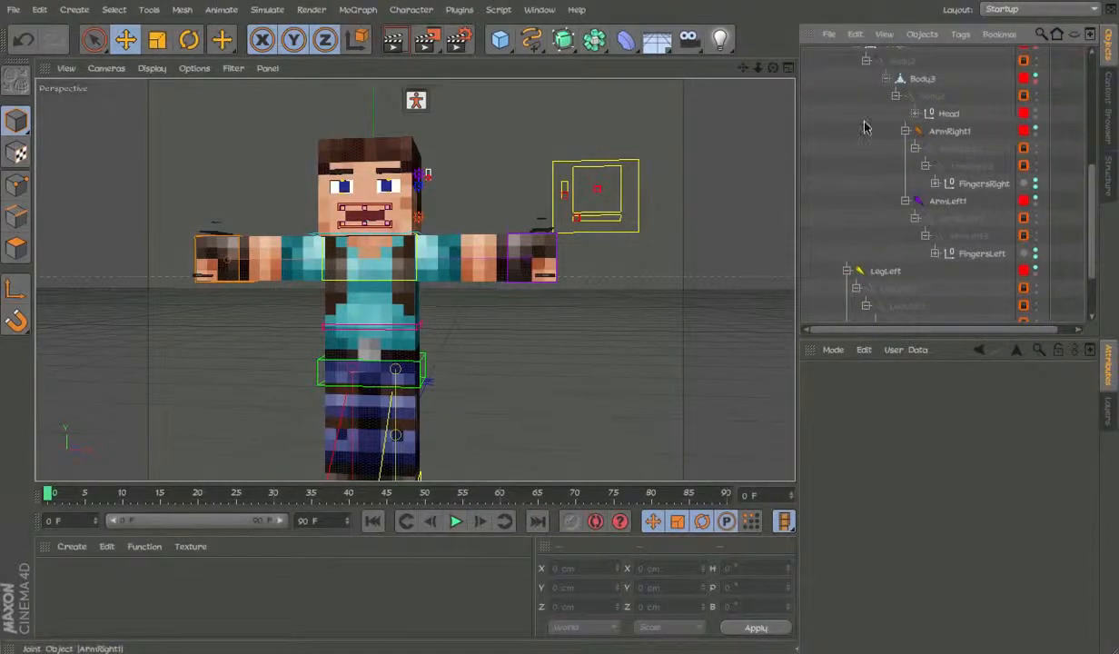
pyautogui.click(914, 113)
pyautogui.click(914, 133)
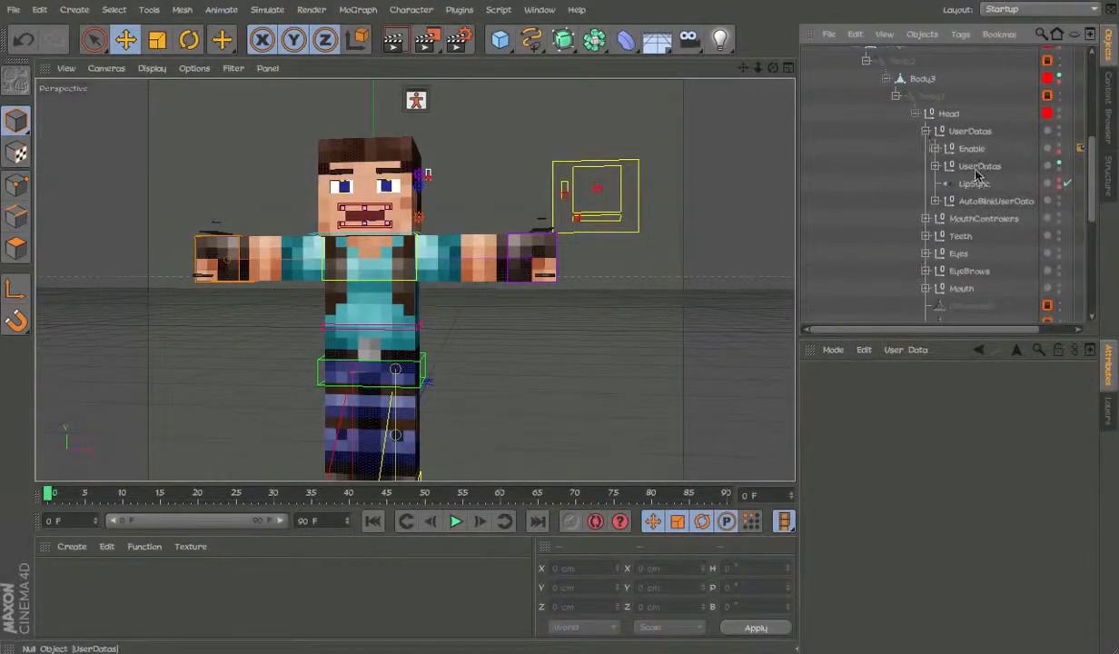
pyautogui.click(935, 166)
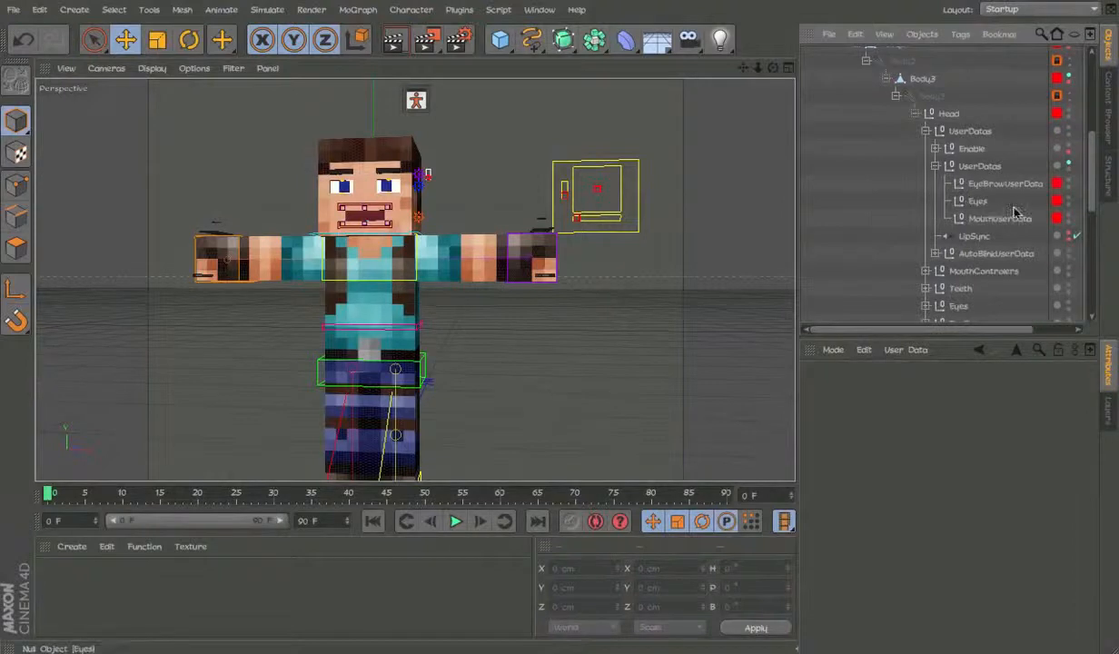
pyautogui.click(1000, 218)
# Step: Add an XPresso tag to Plane.3
pyautogui.scroll(5, 1008, 220)
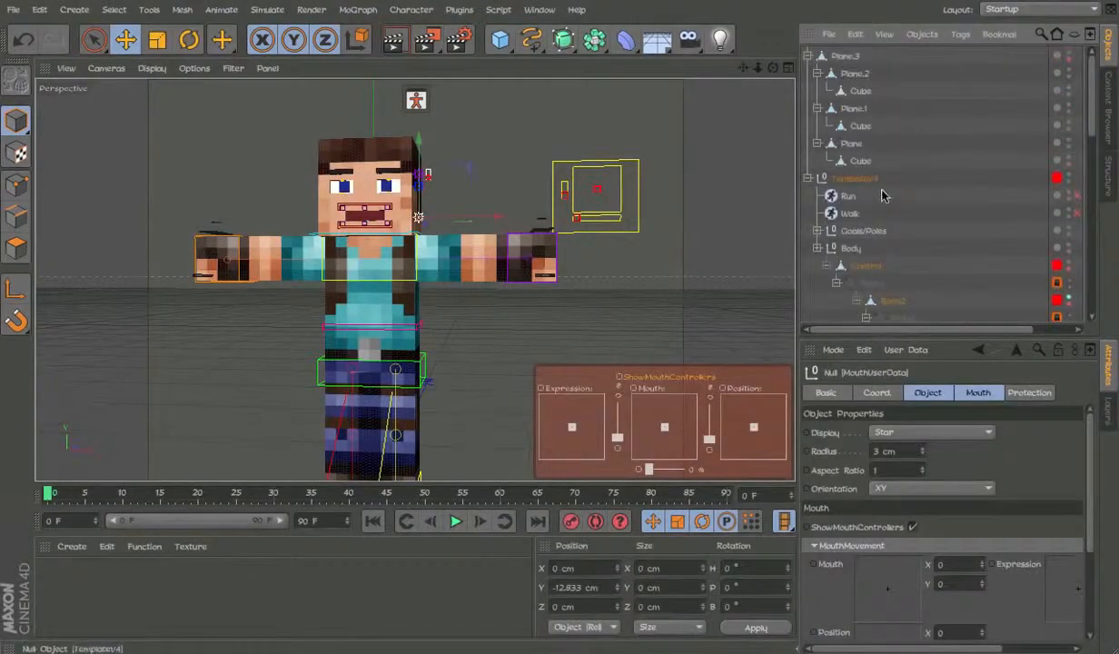
pyautogui.click(848, 56)
pyautogui.rightClick(849, 56)
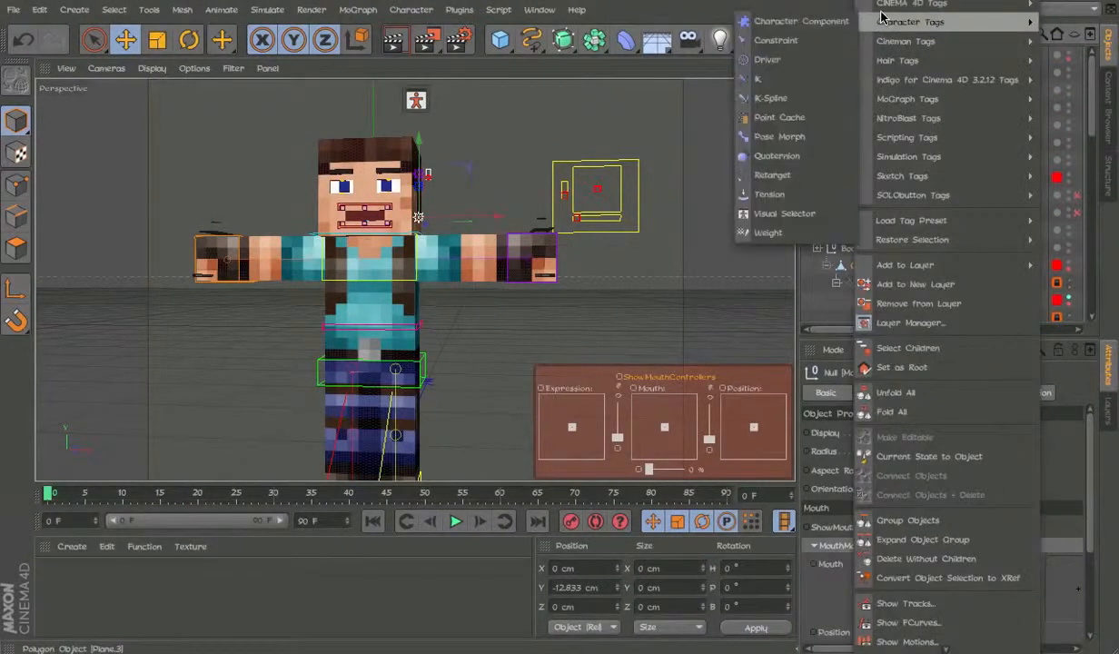
pyautogui.click(764, 413)
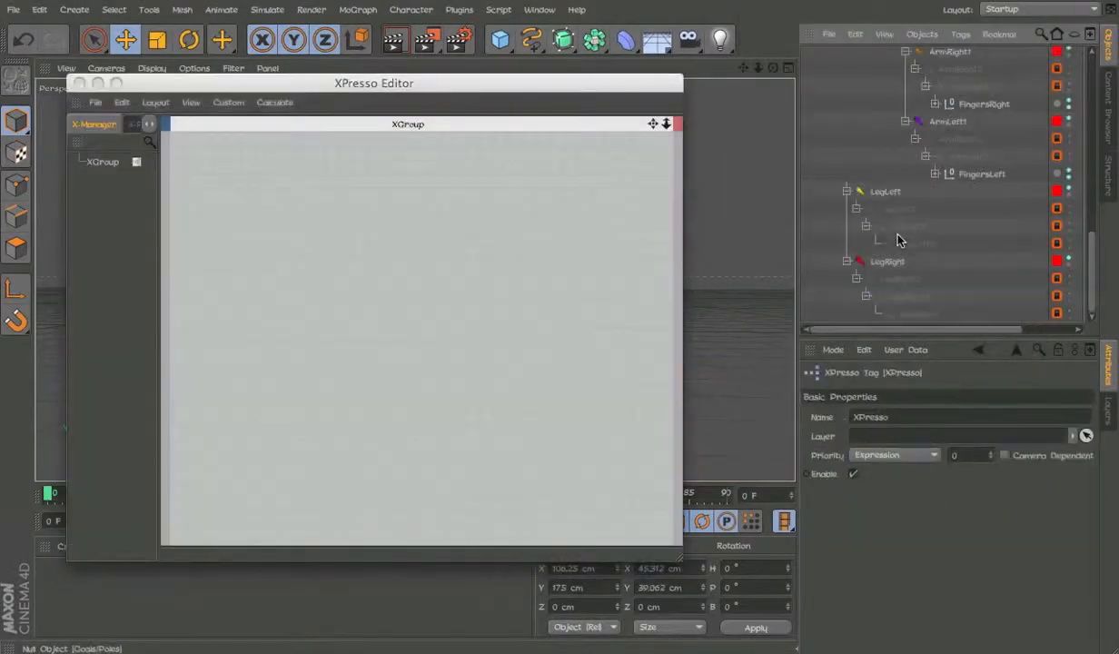
# Step: Find MouthUserData in the rig hierarchy and add it as a node to the XPresso XGroup
pyautogui.scroll(3, 987, 180)
pyautogui.scroll(-3, 988, 180)
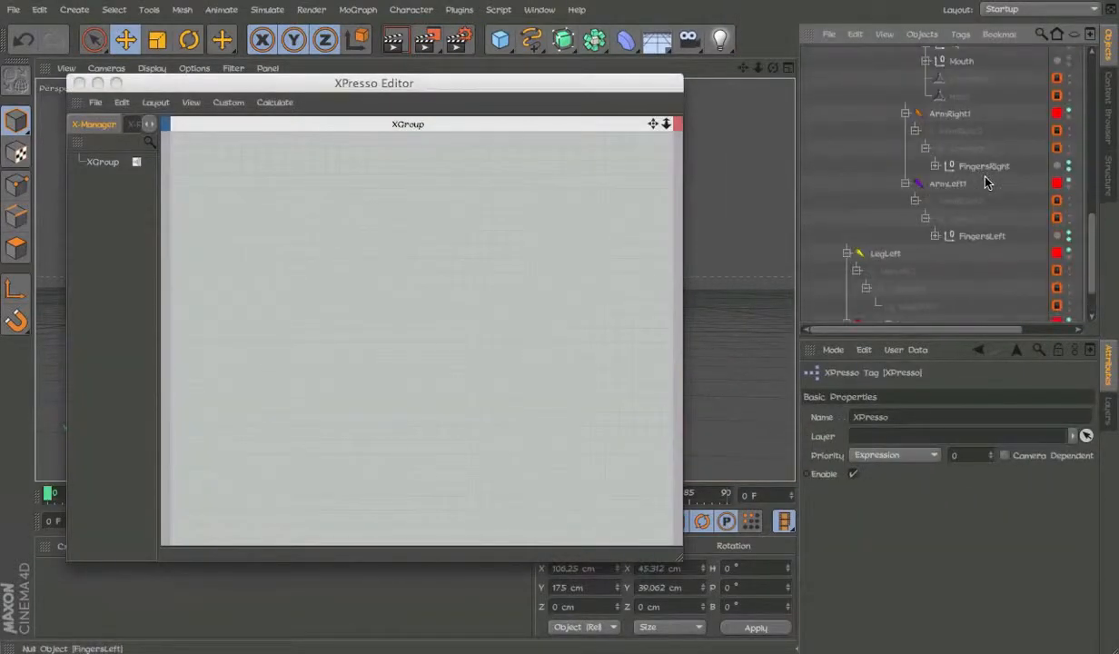
pyautogui.scroll(3, 987, 182)
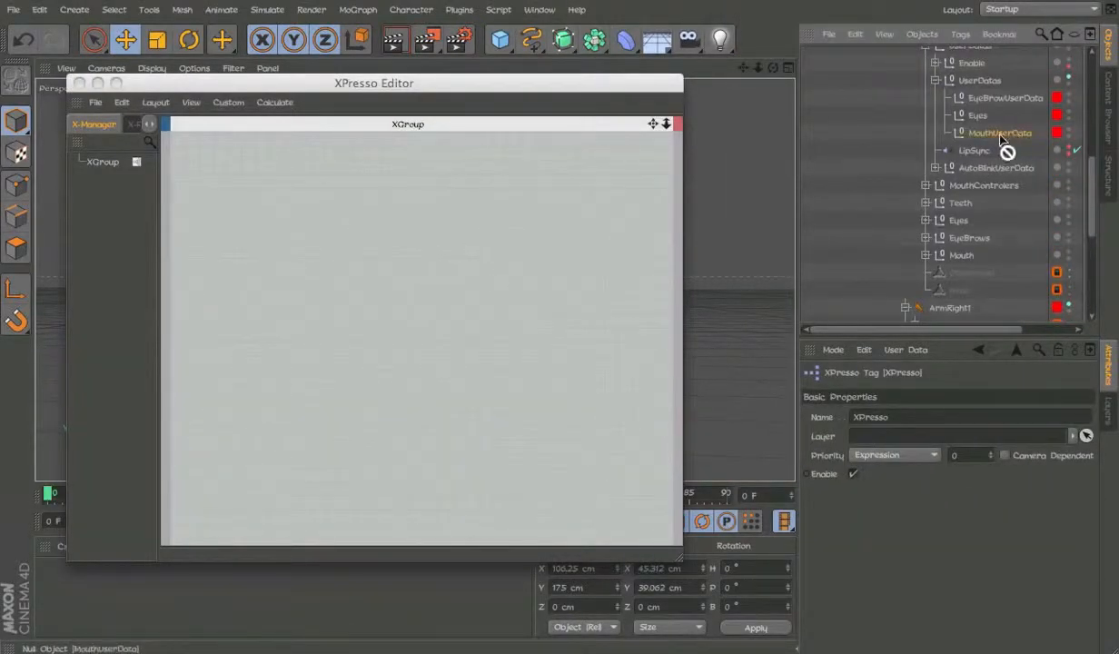
pyautogui.moveTo(1006, 137); pyautogui.dragTo(310, 270)
# Step: Examine the MouthMovement and Teeth user data of MouthUserData and compare it with the output ports offered by its node
pyautogui.rightClick(348, 267)
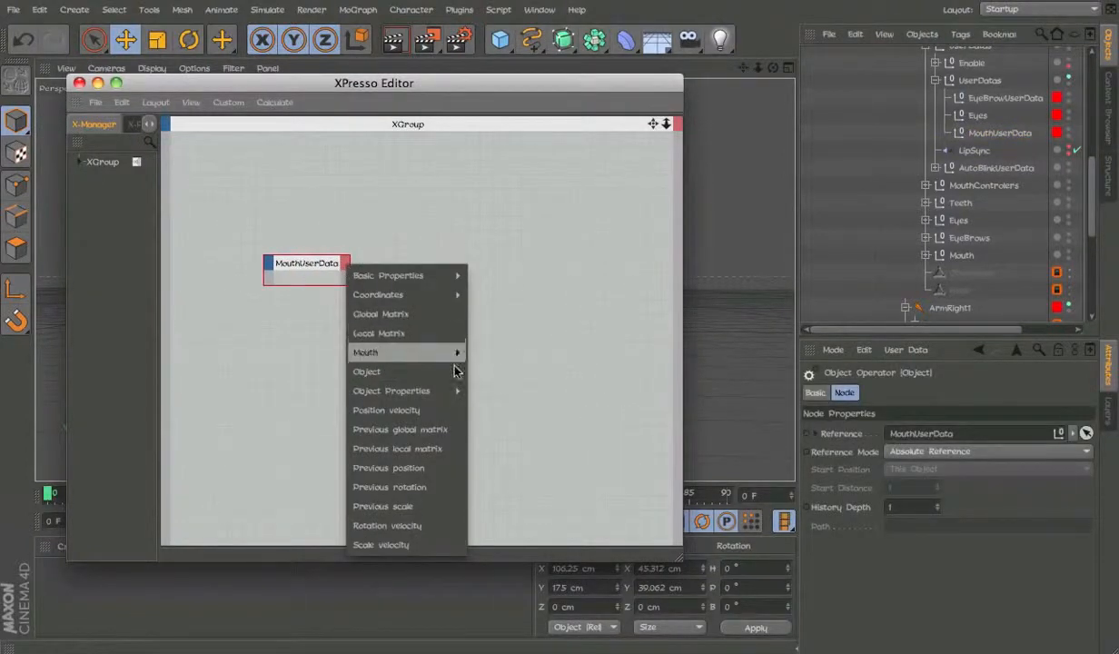
pyautogui.click(548, 253)
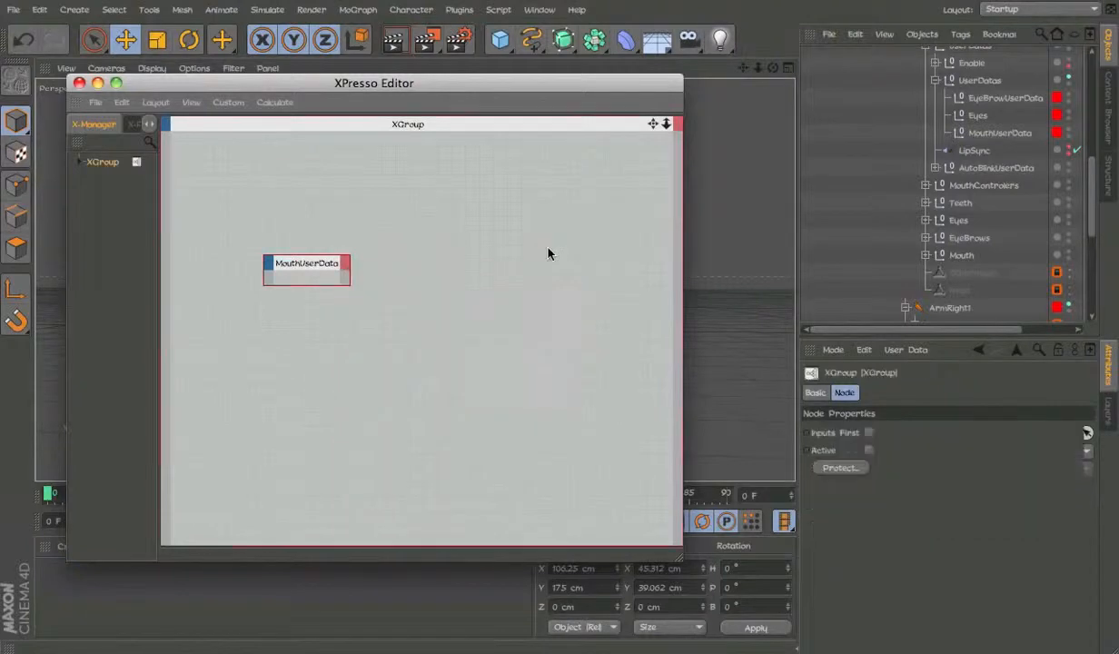
pyautogui.click(1009, 96)
pyautogui.click(1006, 129)
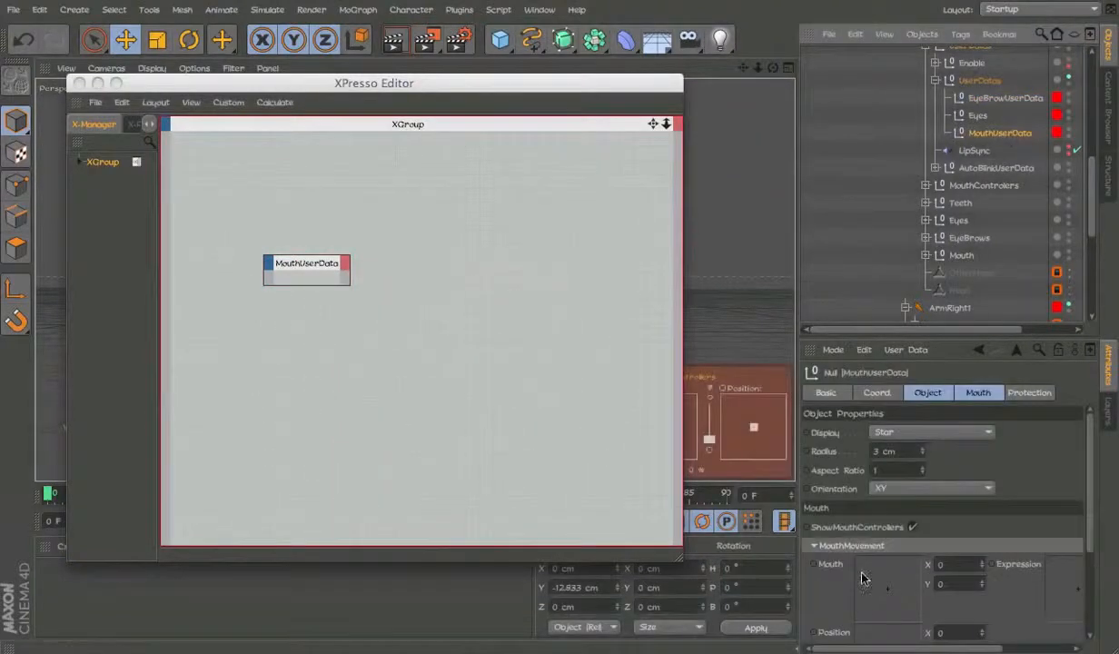
pyautogui.scroll(-3, 815, 586)
pyautogui.scroll(3, 826, 541)
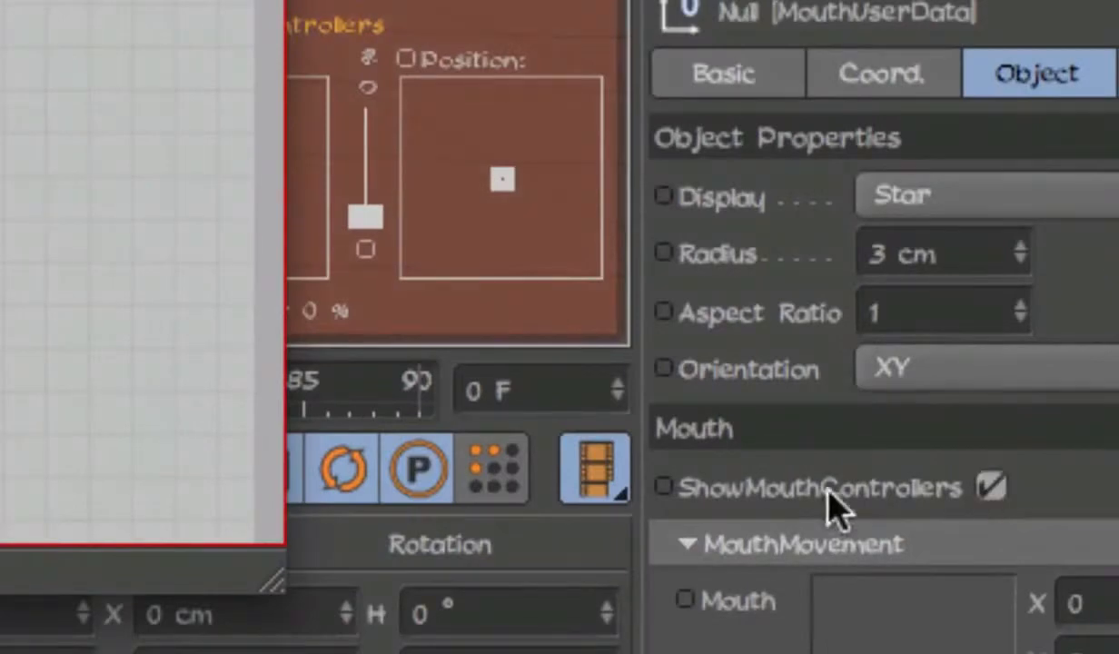
pyautogui.scroll(-3, 854, 518)
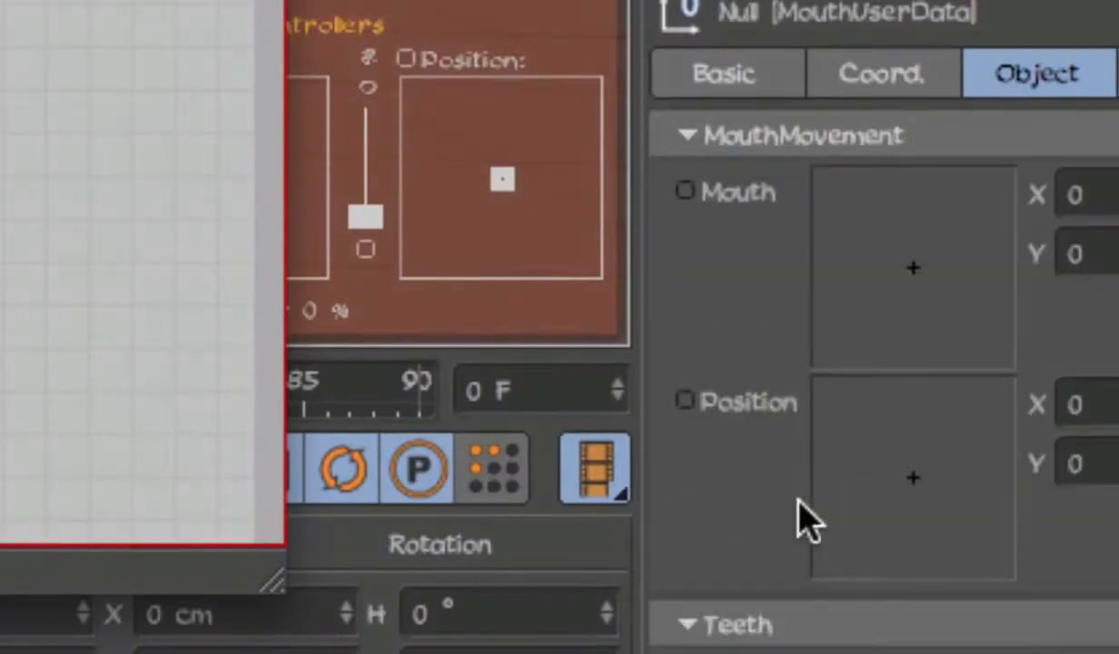
pyautogui.moveTo(927, 264); pyautogui.dragTo(887, 288)
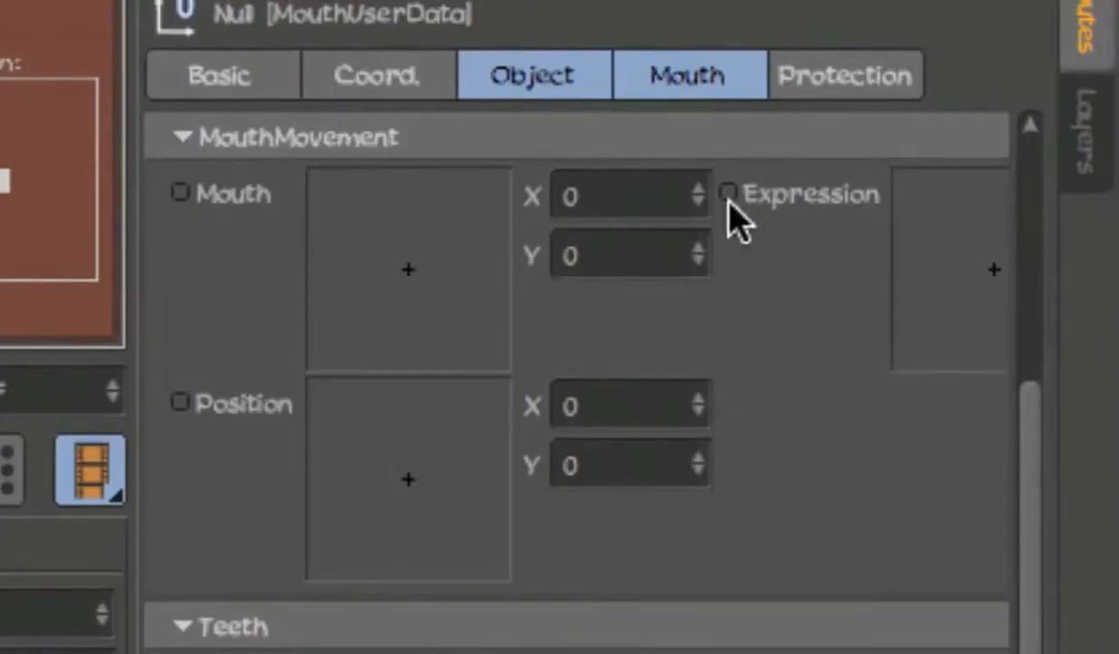
pyautogui.scroll(5, 213, 370)
pyautogui.scroll(-5, 222, 363)
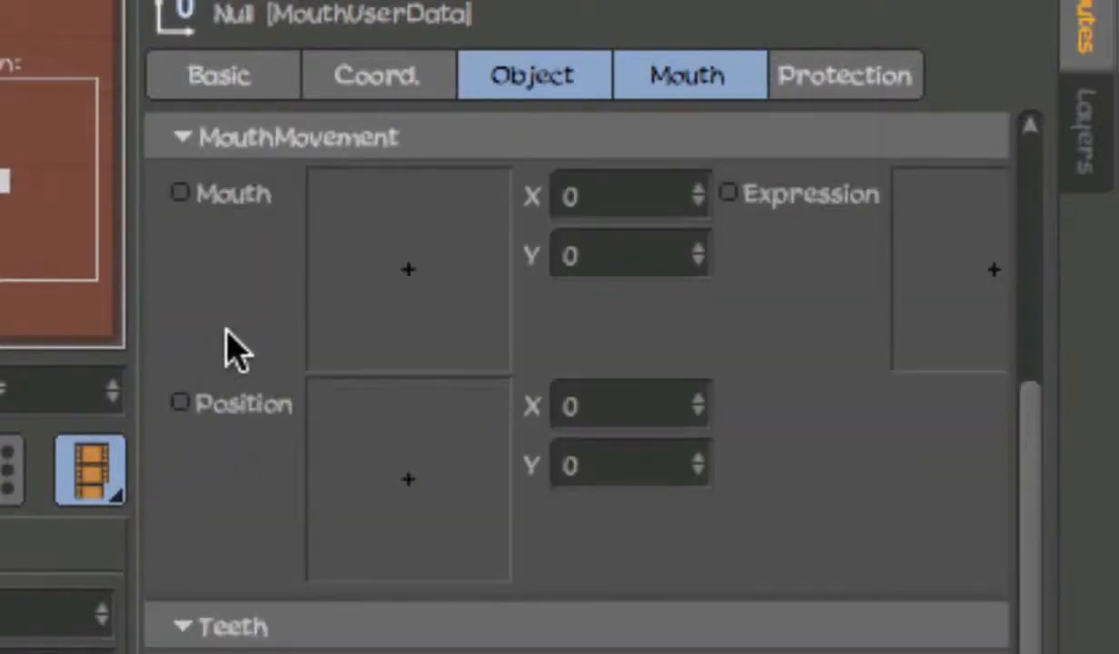
pyautogui.scroll(3, 263, 349)
pyautogui.scroll(-3, 272, 364)
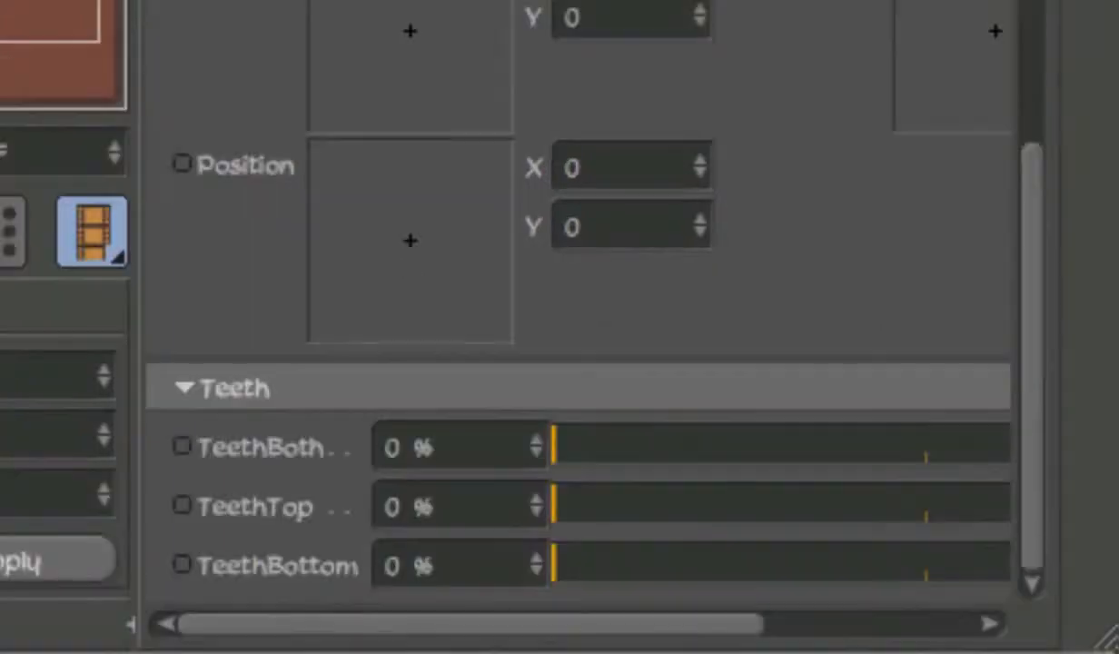
pyautogui.moveTo(520, 445); pyautogui.dragTo(270, 327)
pyautogui.click(345, 263)
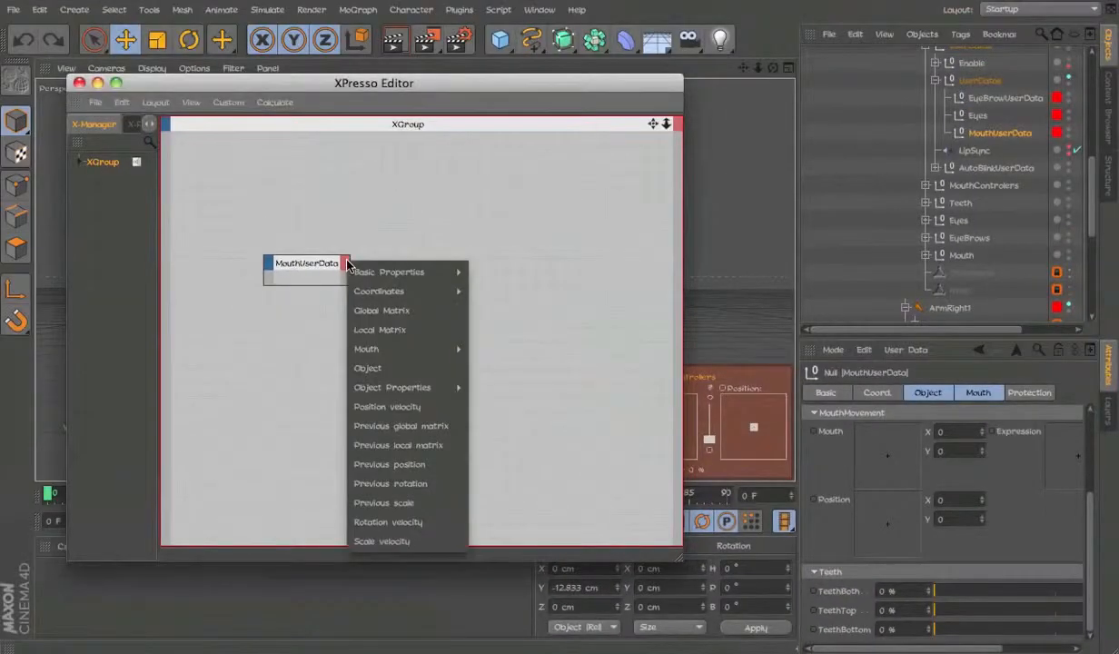
pyautogui.click(830, 453)
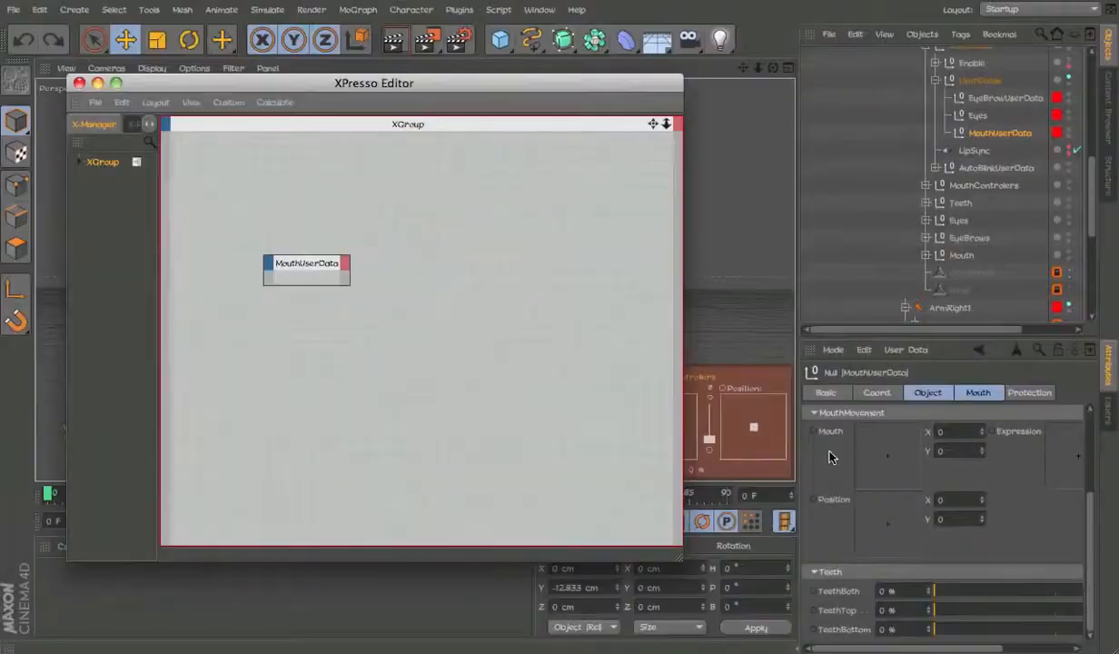
# Step: Add a Mouth output port from the MouthMovement group to the MouthUserData node
pyautogui.click(345, 263)
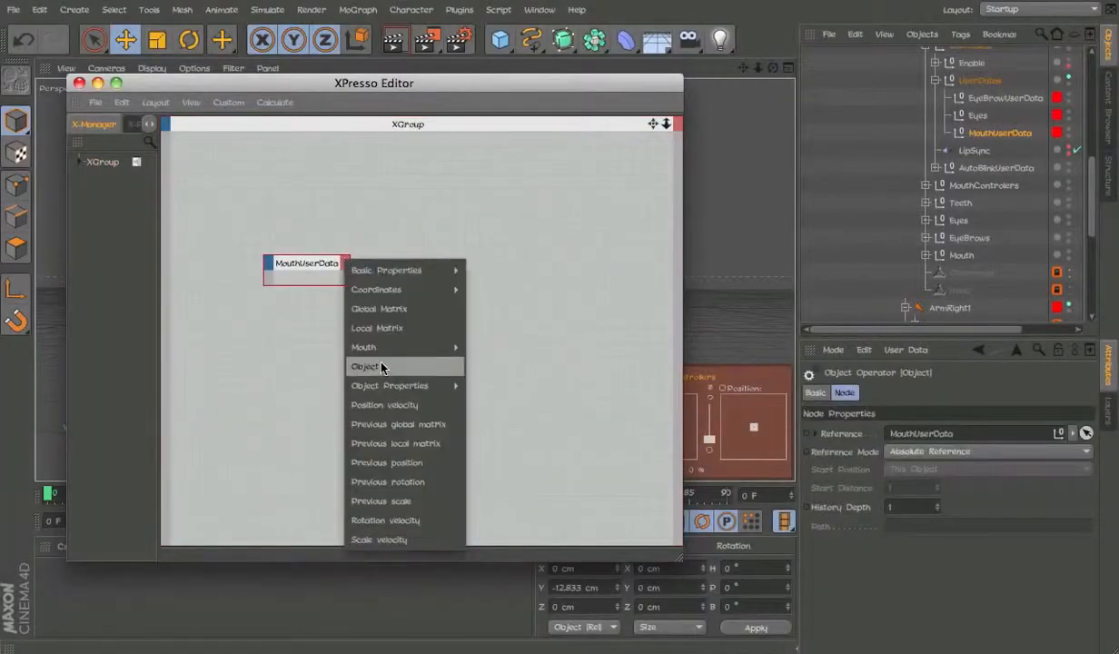
pyautogui.moveTo(438, 357)
pyautogui.moveTo(553, 350)
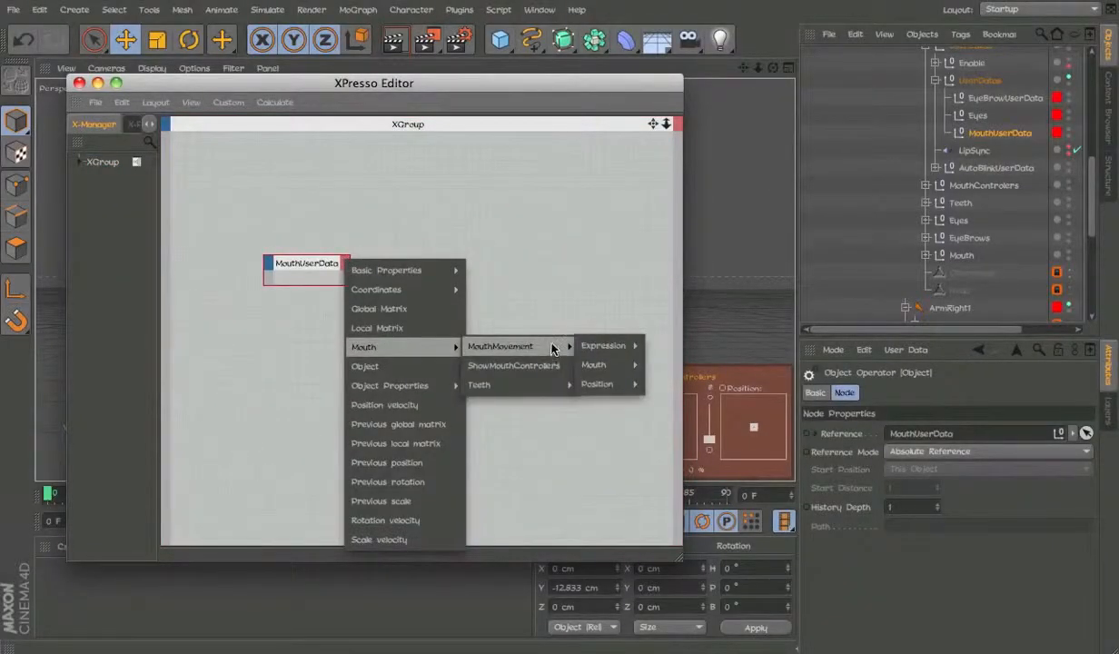
pyautogui.moveTo(596, 365)
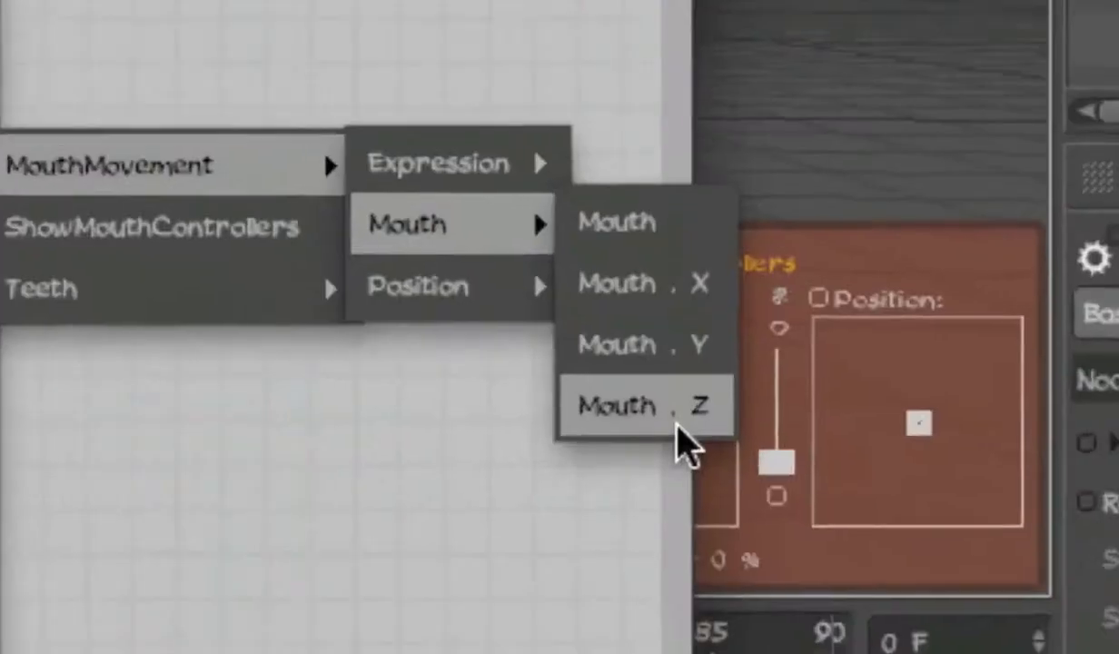
pyautogui.click(623, 234)
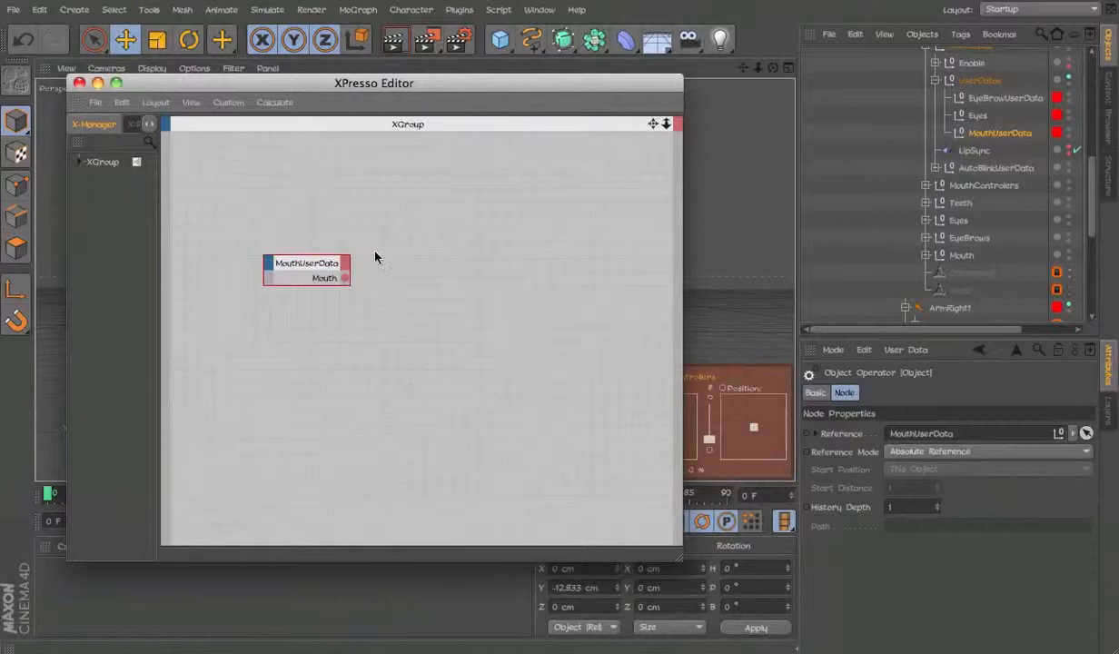
pyautogui.click(375, 258)
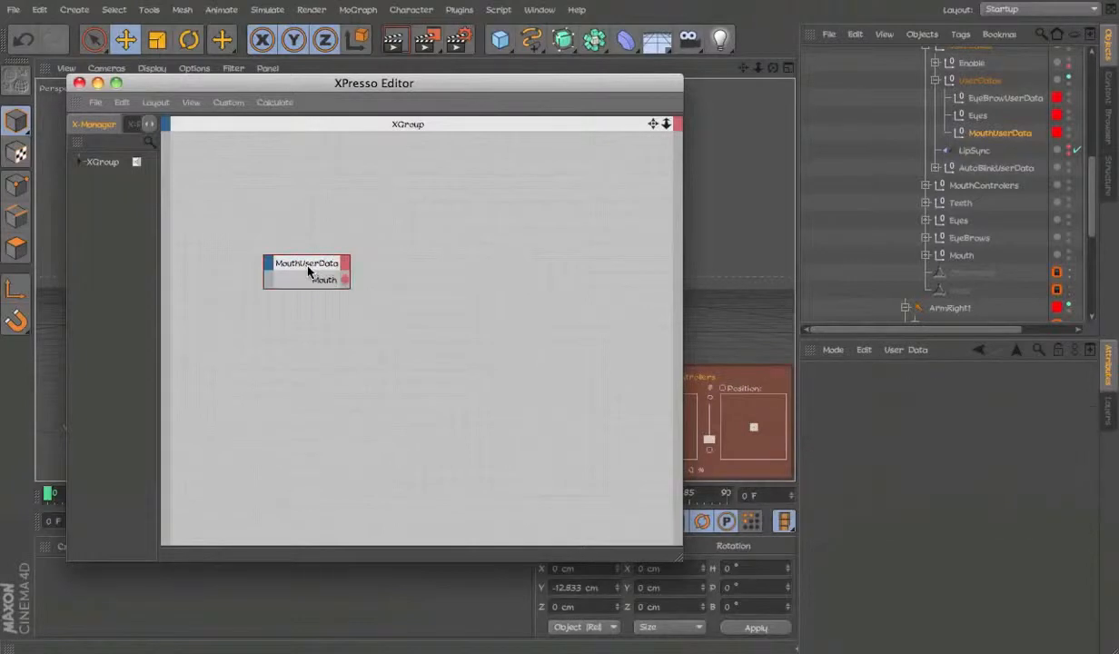
# Step: Add TeethBoth and ShowMouthControllers output ports to the MouthUserData node
pyautogui.click(348, 265)
pyautogui.moveTo(454, 352)
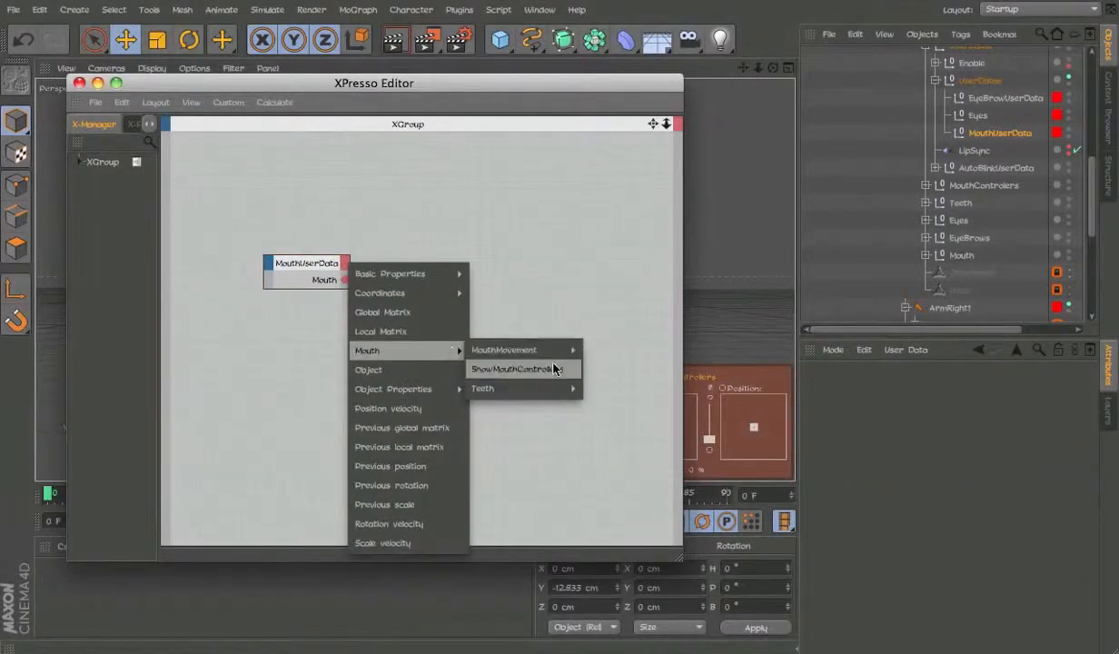
pyautogui.moveTo(557, 395)
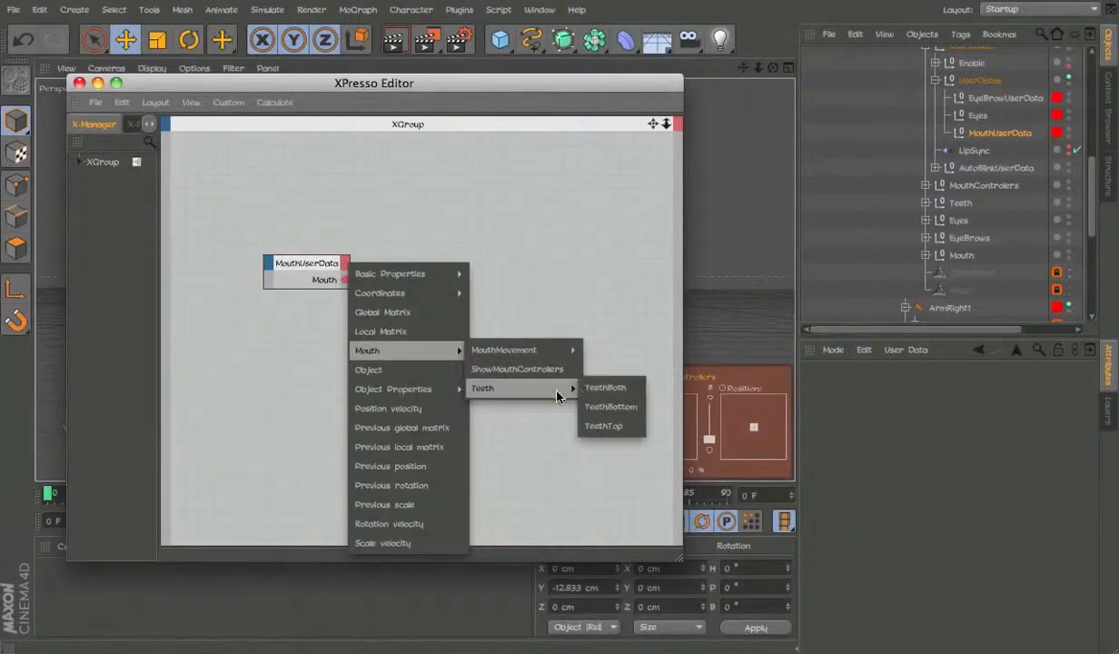
pyautogui.click(623, 394)
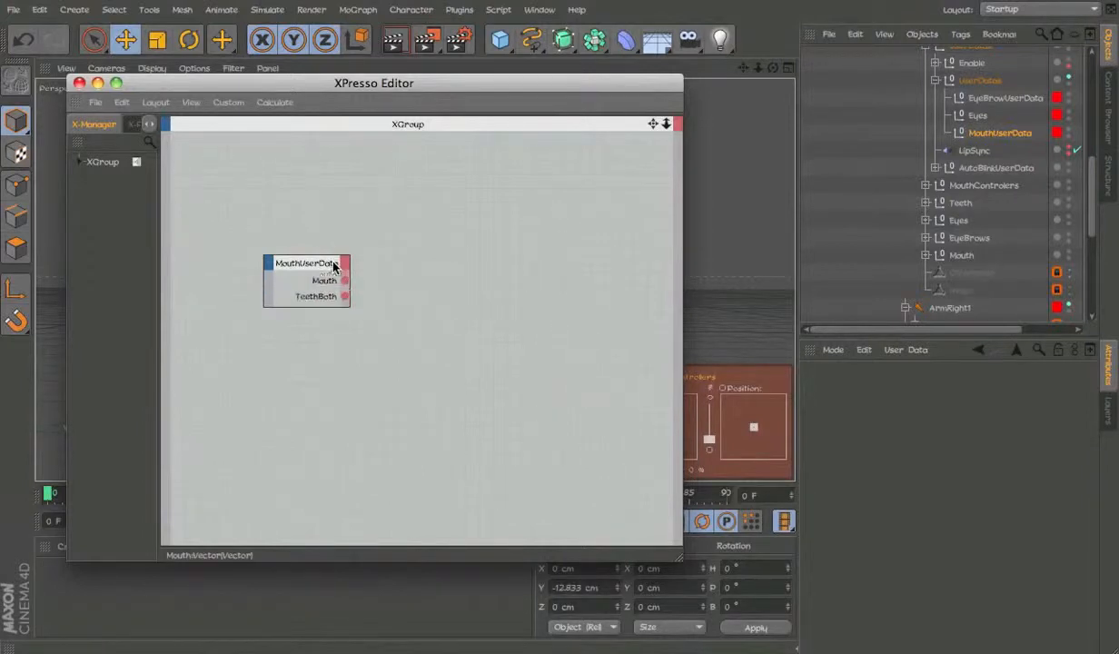
pyautogui.click(334, 264)
pyautogui.moveTo(427, 350)
pyautogui.moveTo(556, 388)
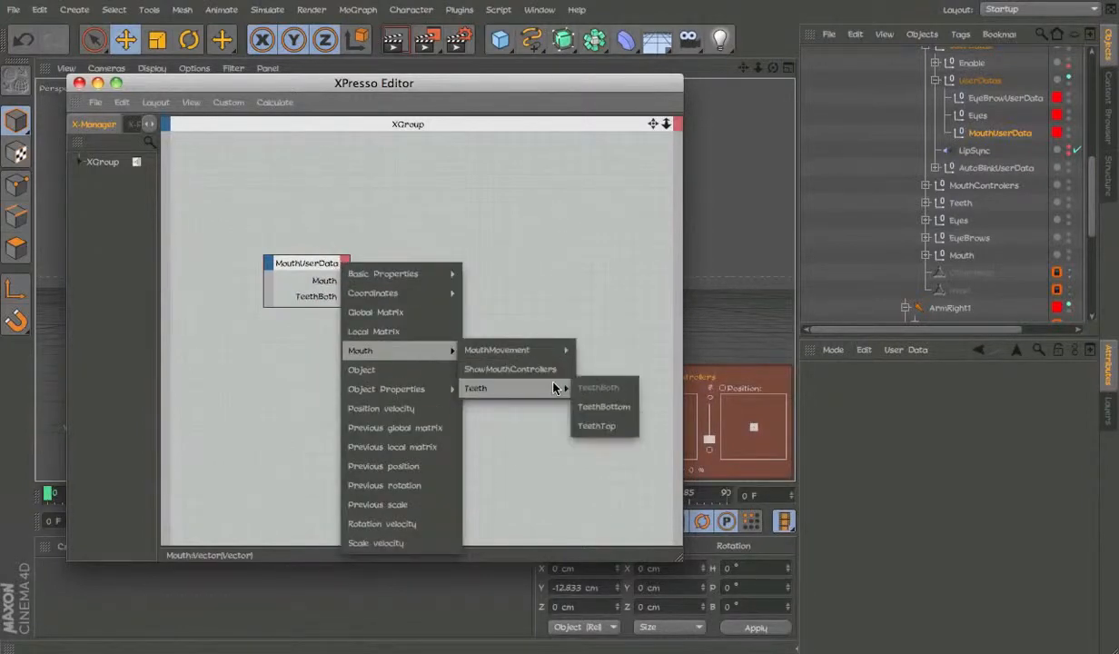
pyautogui.click(496, 369)
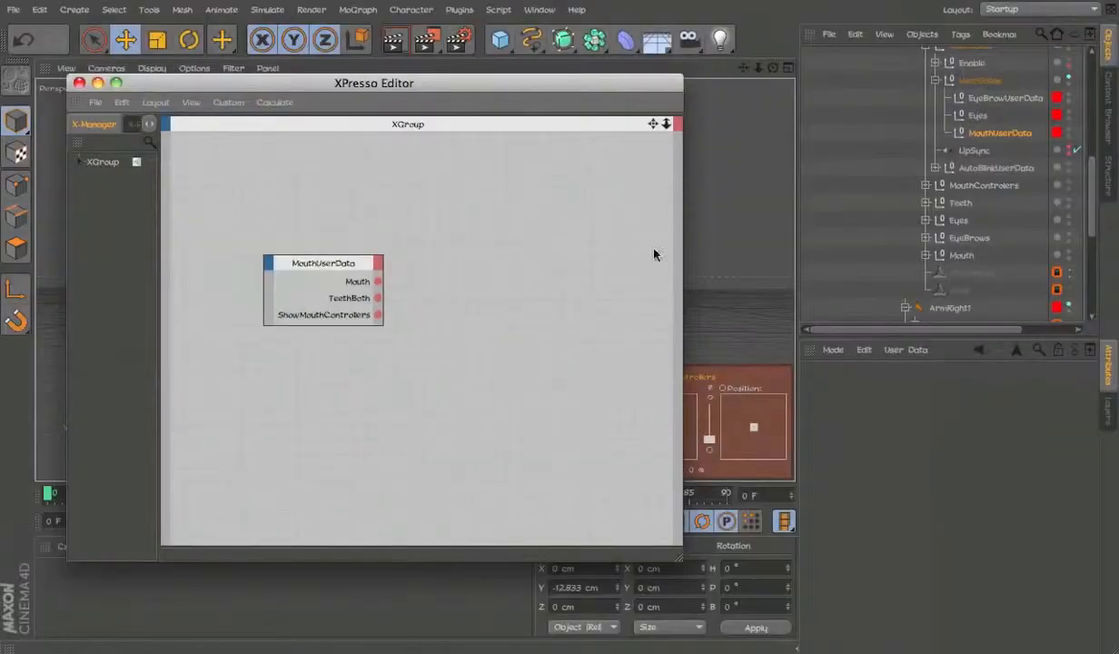
# Step: Collapse the rig hierarchy from the nested UserDatas groups up to TemplateV4
pyautogui.click(935, 79)
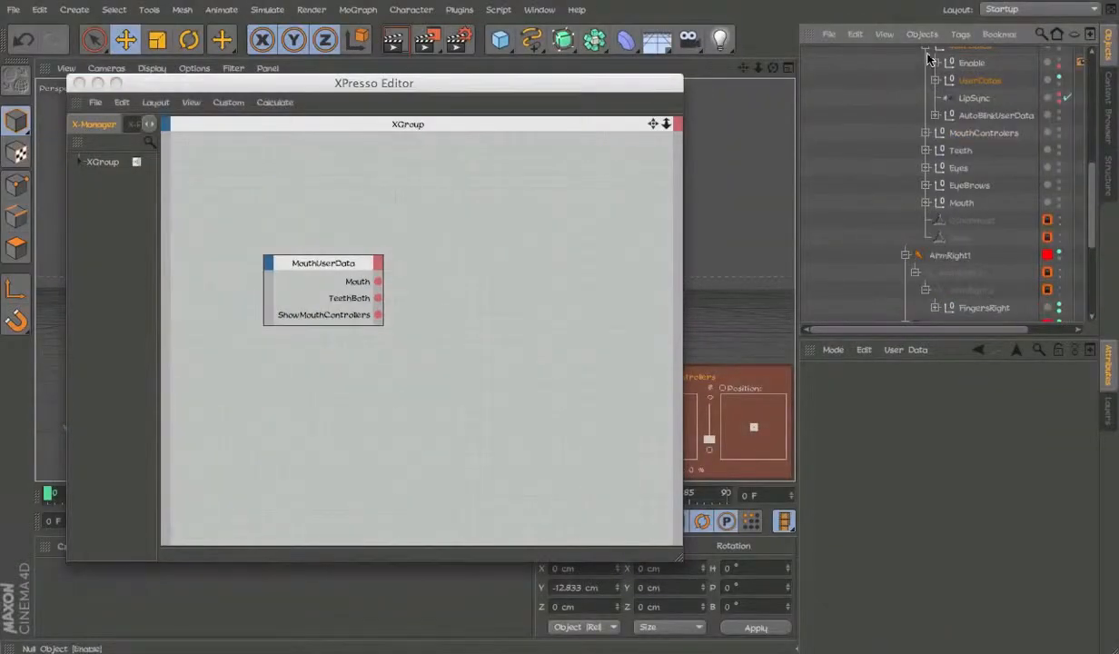
pyautogui.click(926, 47)
pyautogui.scroll(6, 929, 146)
pyautogui.click(828, 266)
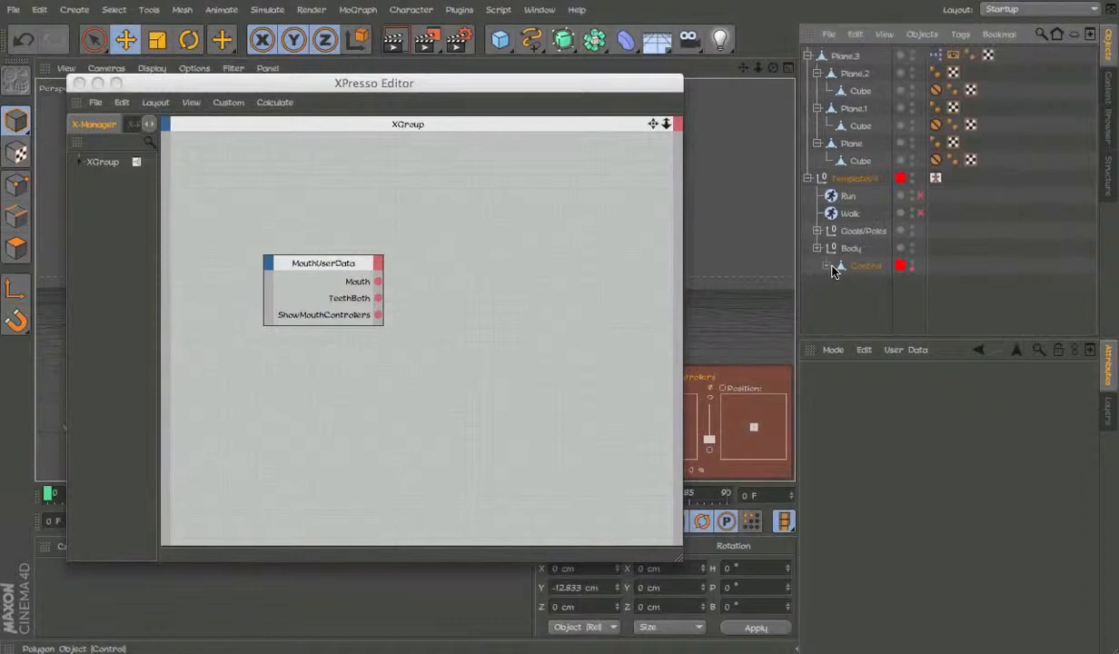
pyautogui.click(808, 179)
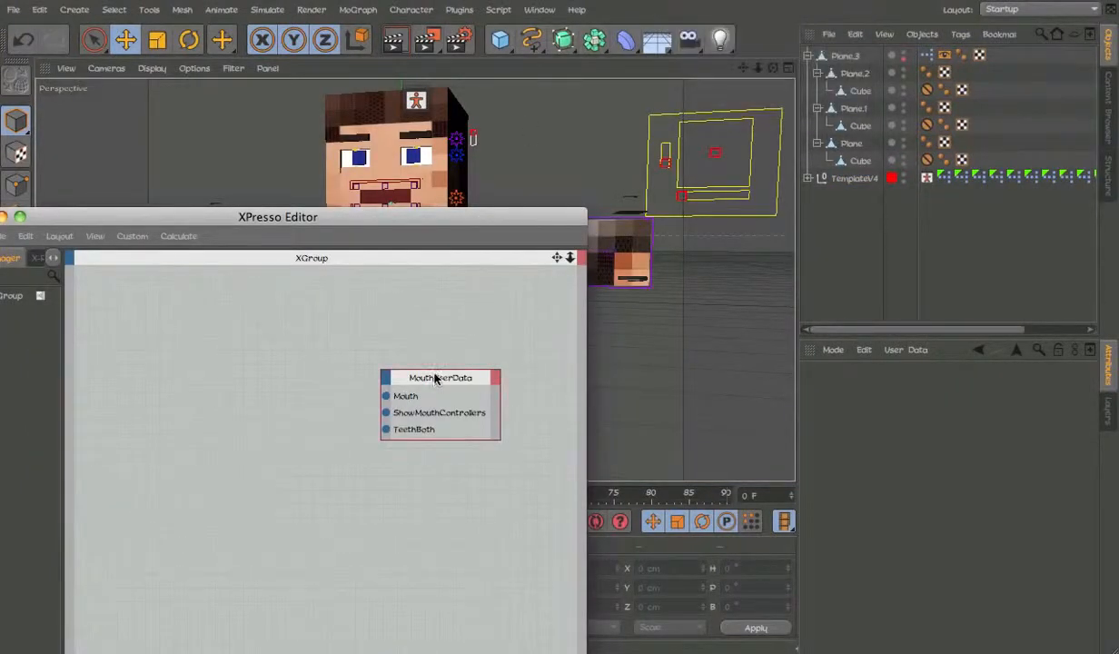
# Step: Reposition the MouthUserData node in the XGroup, leaving free space beside its input ports
pyautogui.moveTo(436, 379)
pyautogui.mouseDown()
pyautogui.moveTo(469, 428)
pyautogui.moveTo(427, 382)
pyautogui.mouseUp()
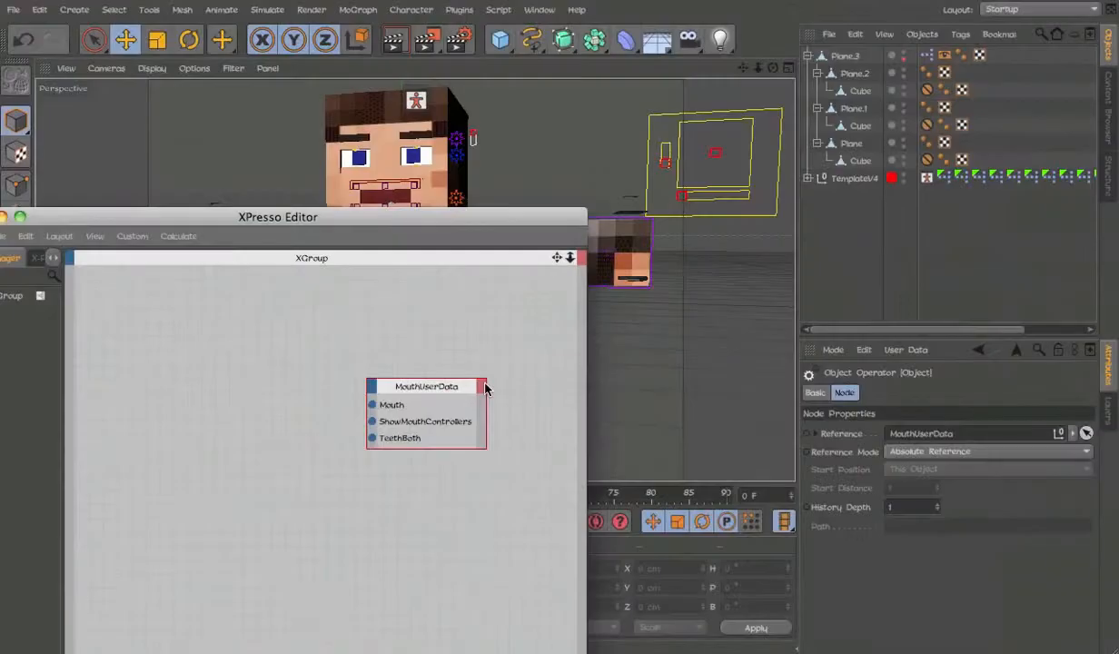
pyautogui.click(268, 394)
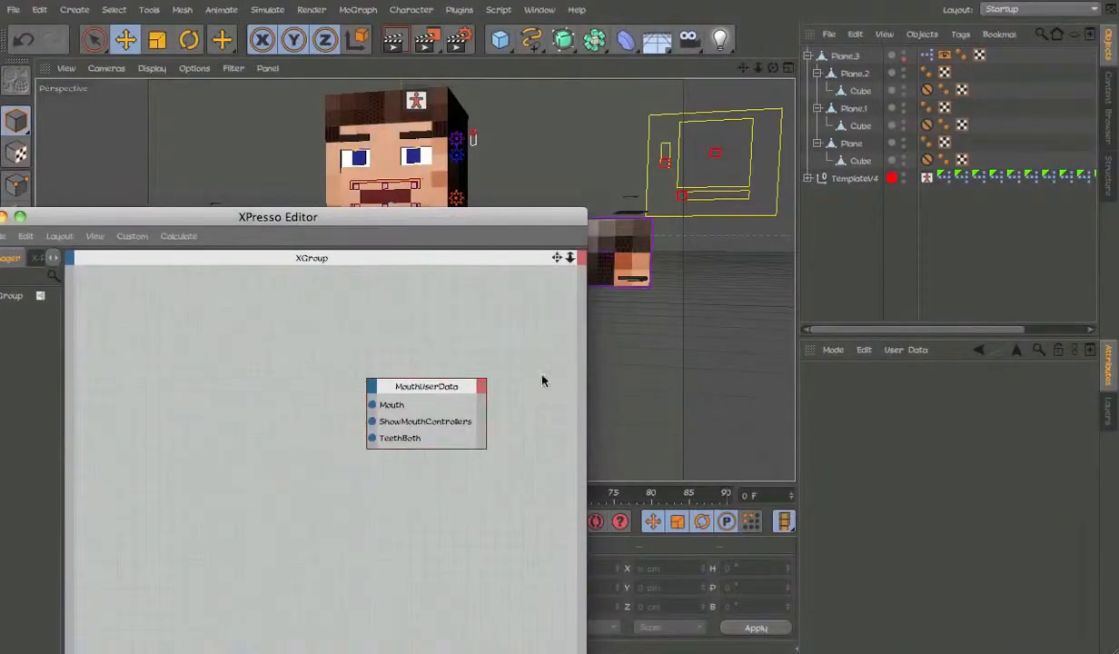
pyautogui.moveTo(429, 387); pyautogui.dragTo(407, 379)
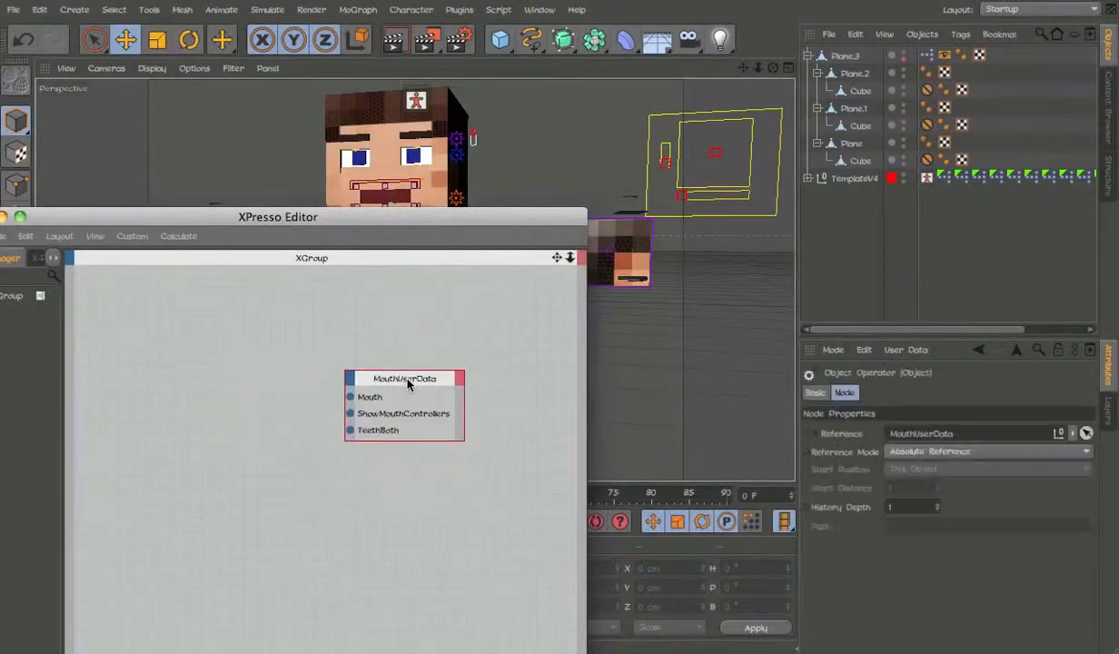
pyautogui.click(472, 313)
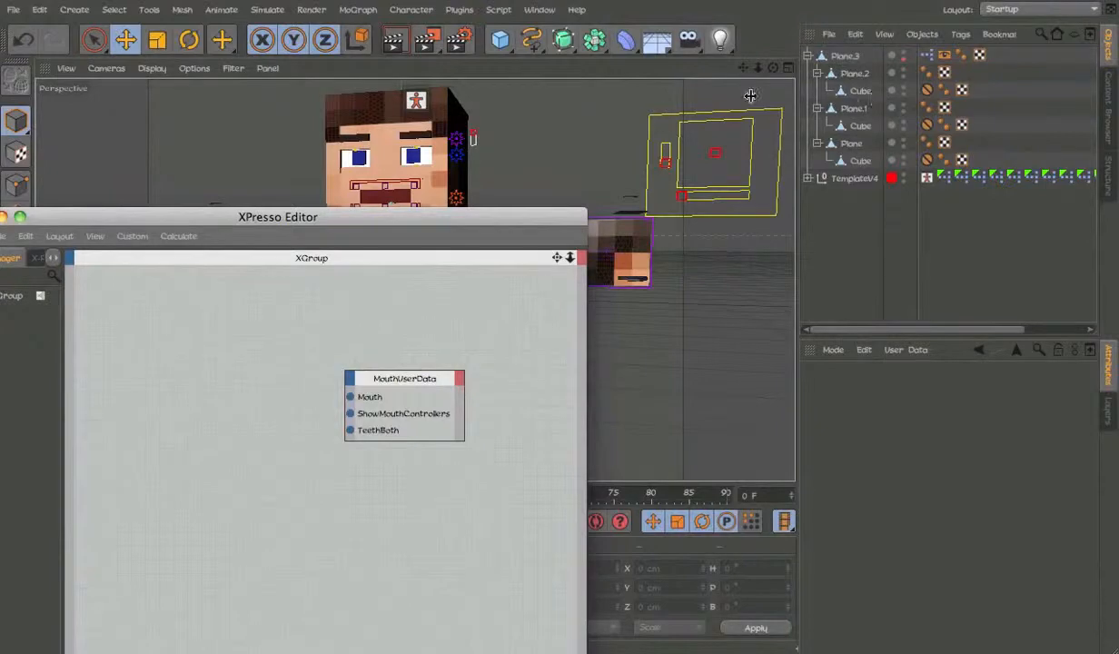
# Step: Add the Cube under Plane to the XGroup as a node with a Position output, placed beside the MouthUserData inputs
pyautogui.click(708, 165)
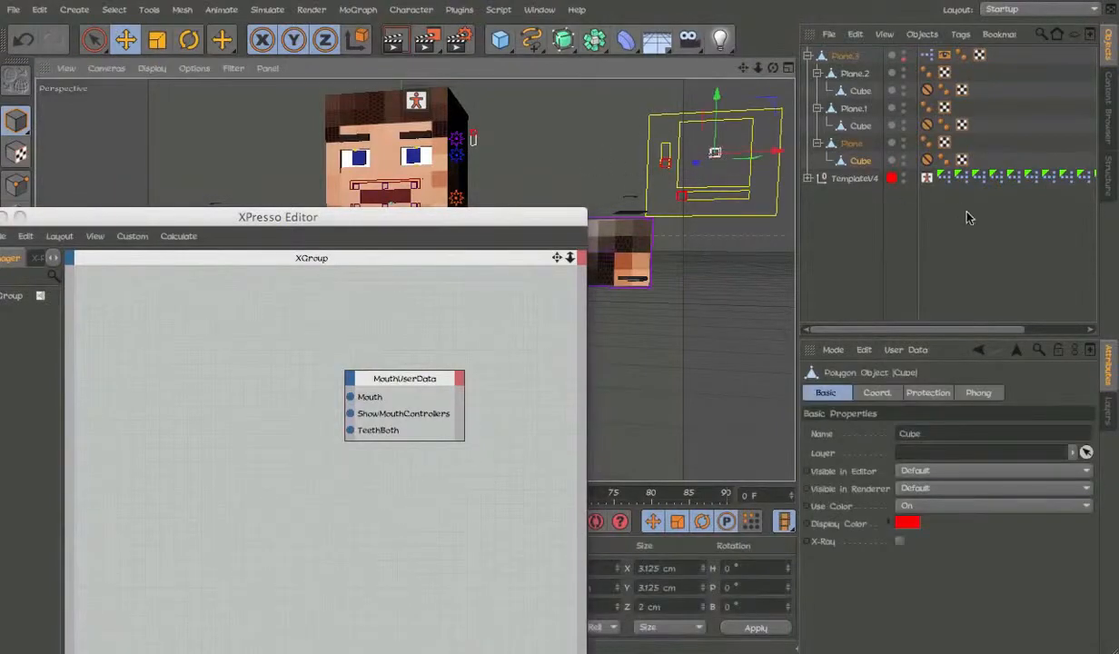
pyautogui.keyDown('alt'); pyautogui.moveTo(717, 193); pyautogui.dragTo(686, 193, button='middle'); pyautogui.keyUp('alt')
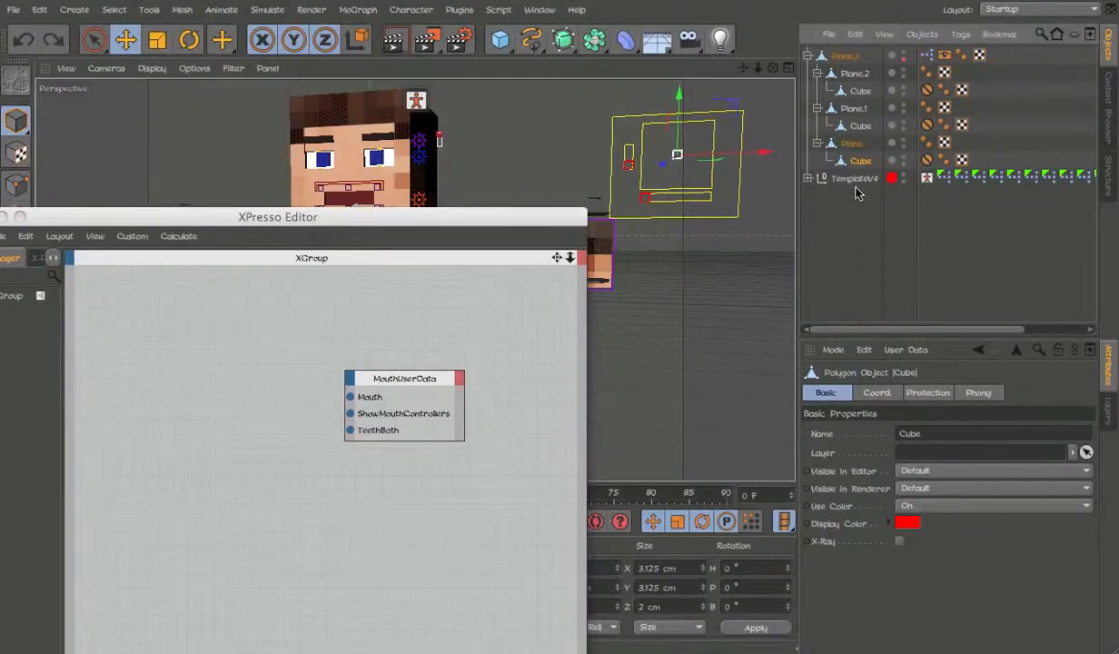
pyautogui.moveTo(845, 161); pyautogui.dragTo(181, 367)
pyautogui.click(201, 355)
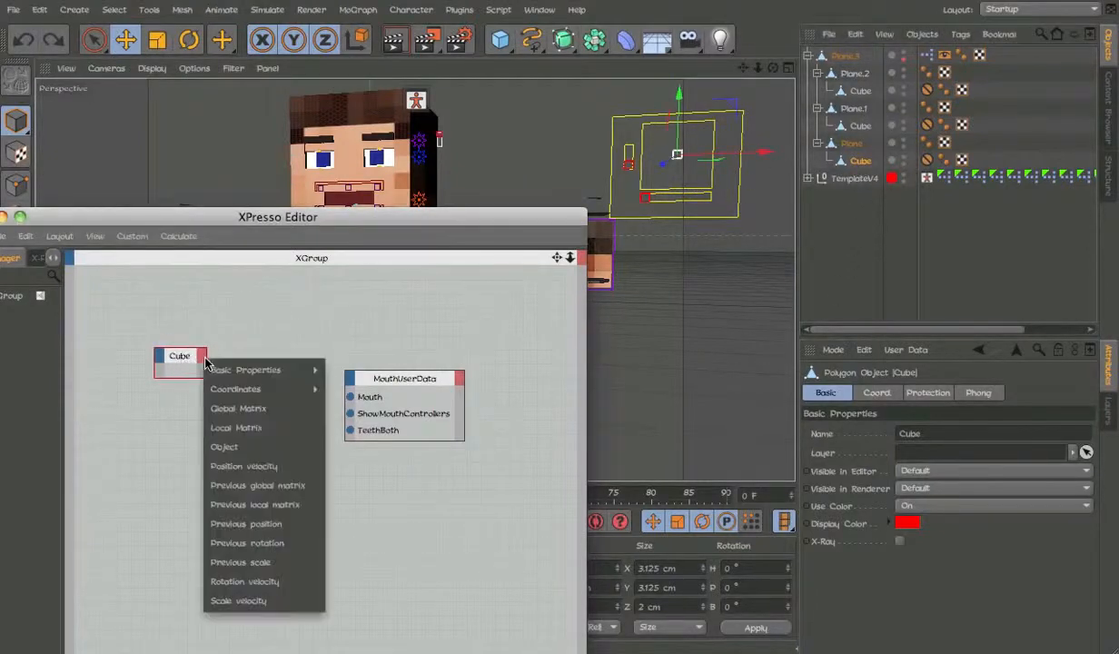
pyautogui.moveTo(292, 394)
pyautogui.moveTo(382, 446)
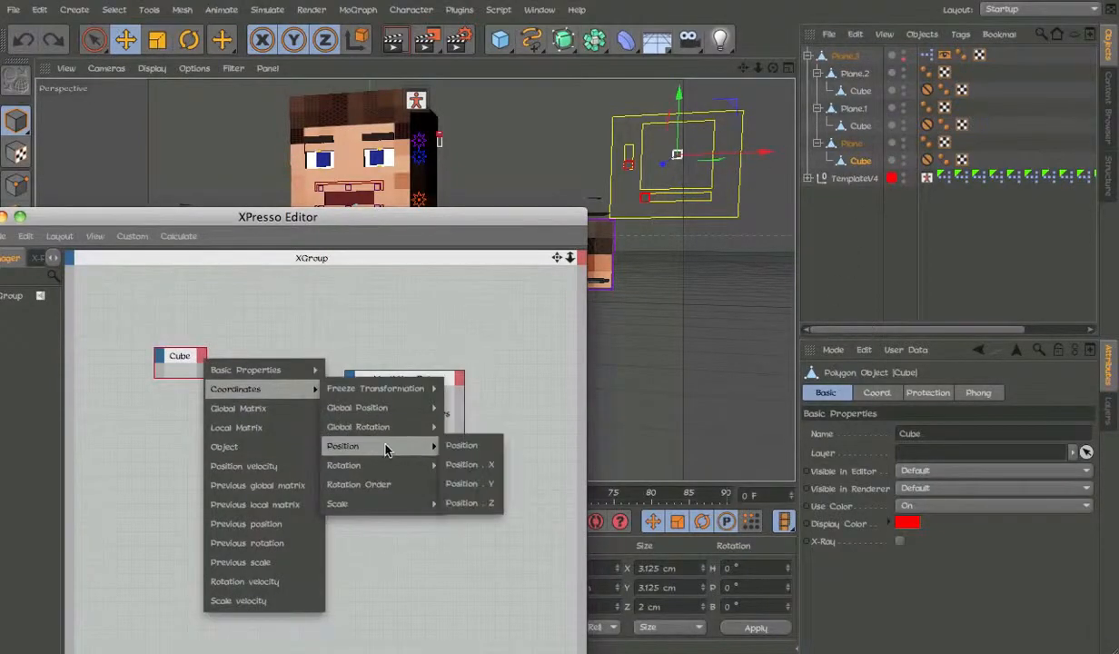
pyautogui.click(460, 446)
pyautogui.click(180, 359)
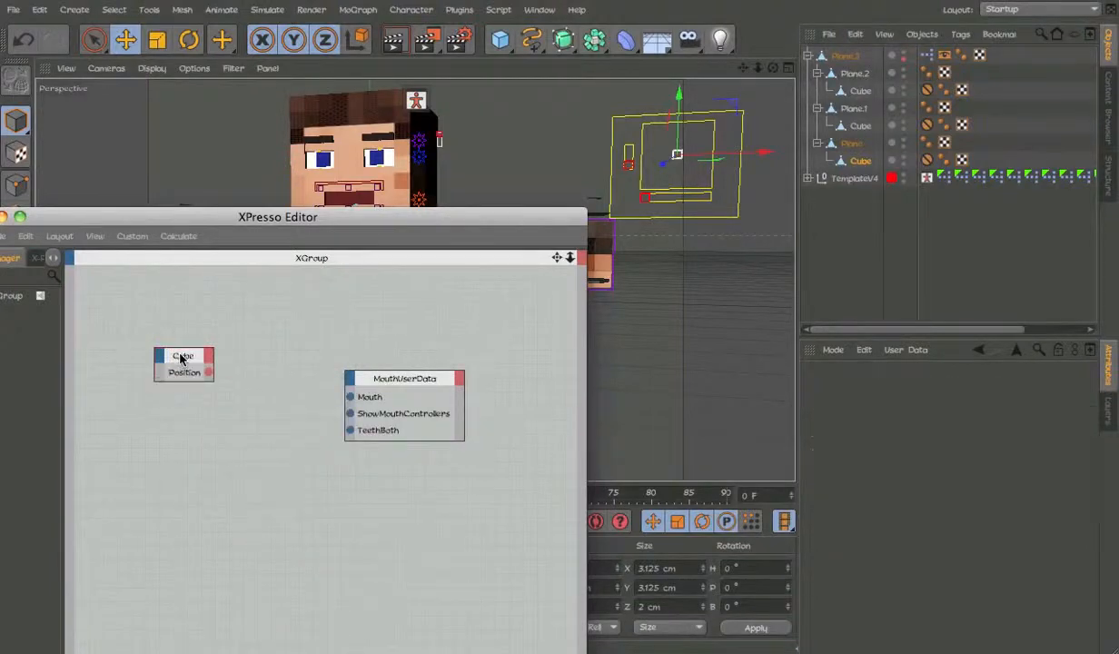
pyautogui.moveTo(188, 359); pyautogui.dragTo(155, 380)
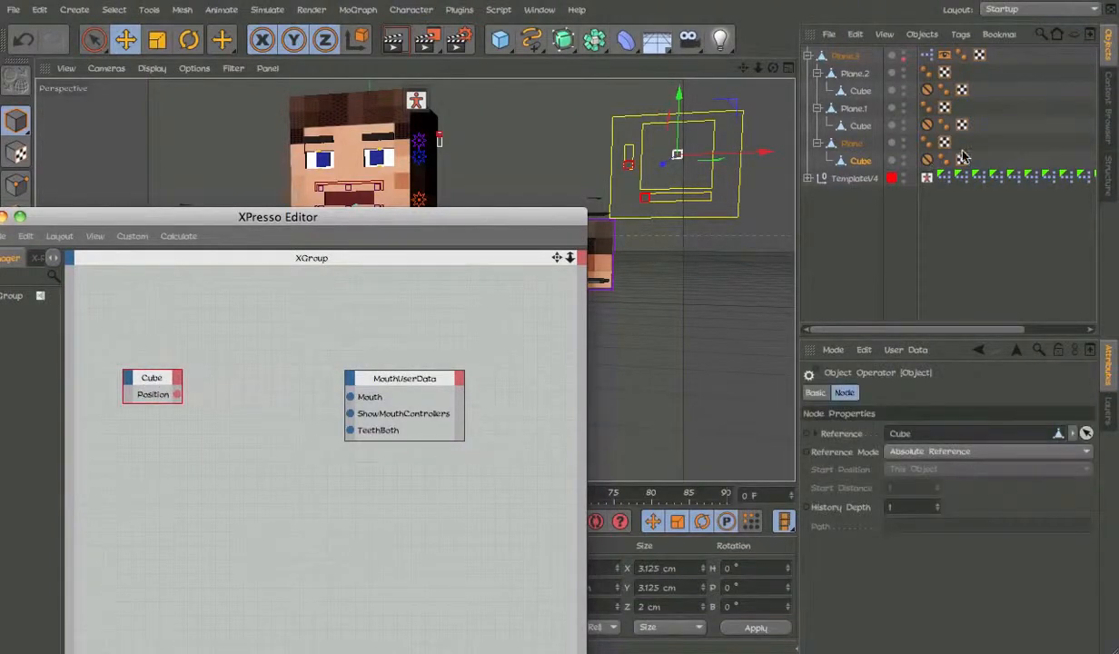
# Step: Add the Cube under Plane.1 to the XGroup with a Position . X output, placed below the existing Cube node
pyautogui.click(866, 131)
pyautogui.moveTo(371, 353); pyautogui.dragTo(127, 454)
pyautogui.click(142, 453)
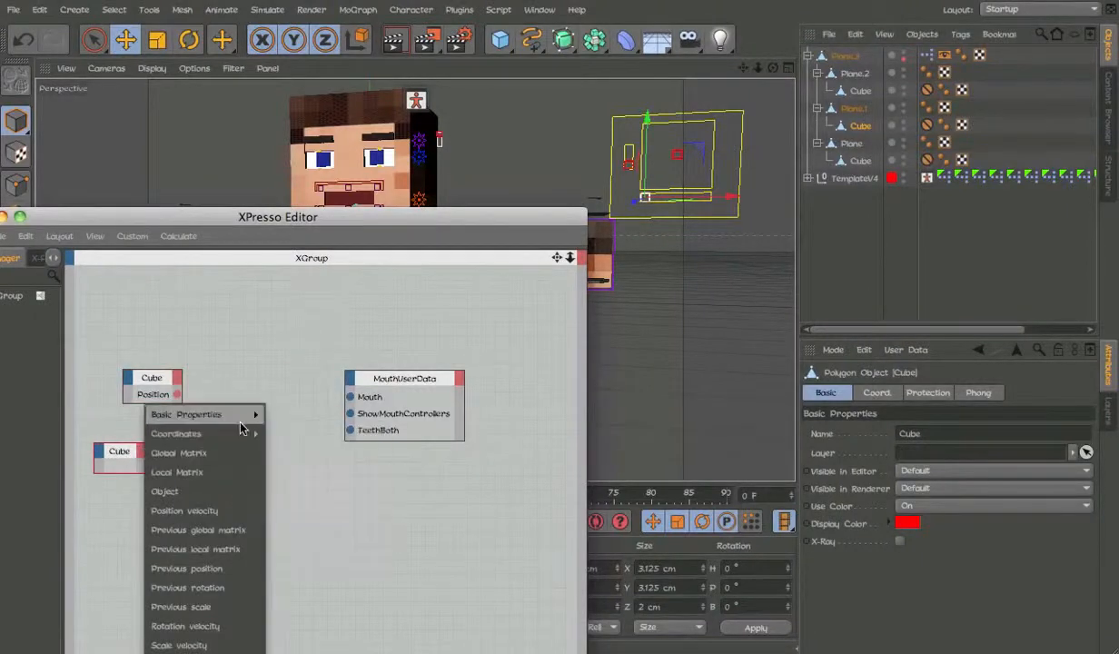
pyautogui.moveTo(238, 433)
pyautogui.moveTo(341, 490)
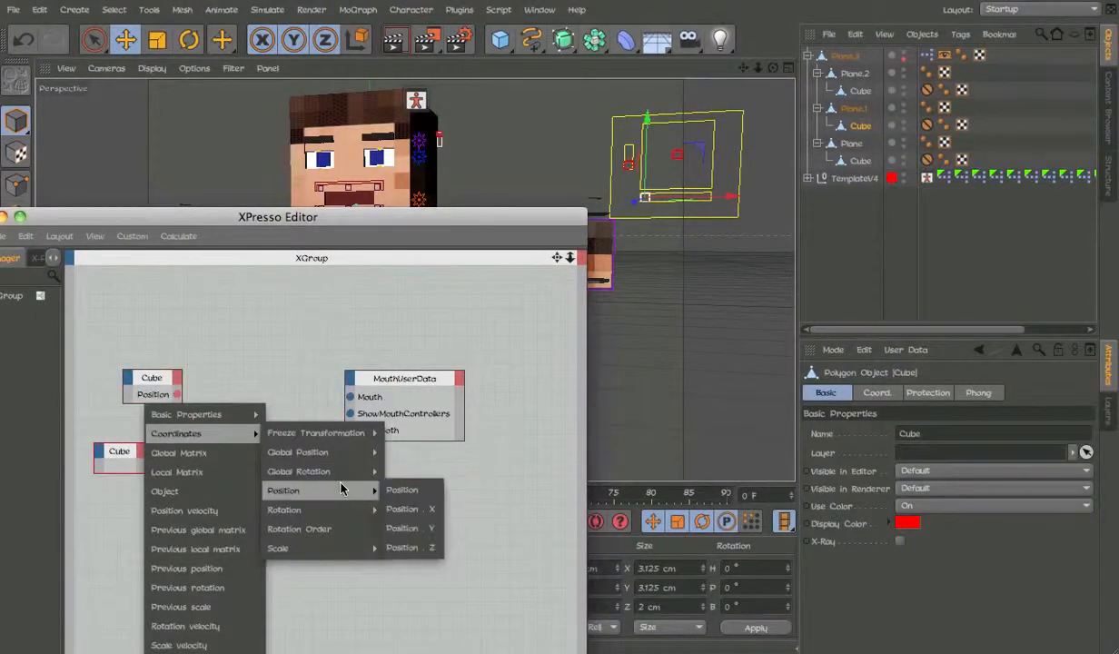
pyautogui.click(429, 511)
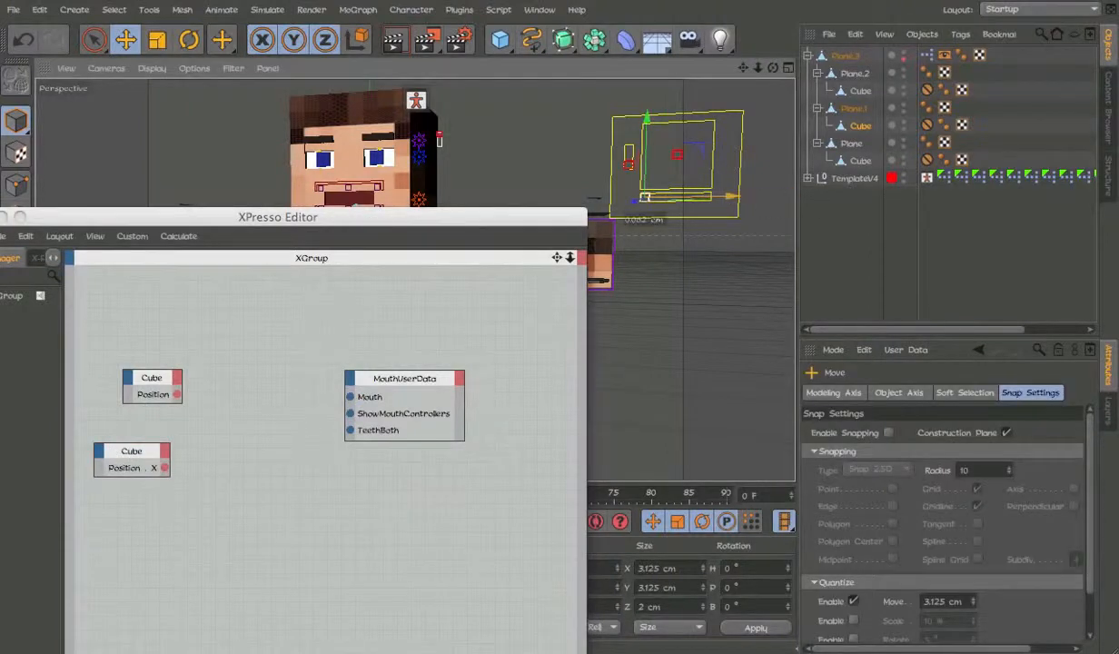
pyautogui.click(224, 464)
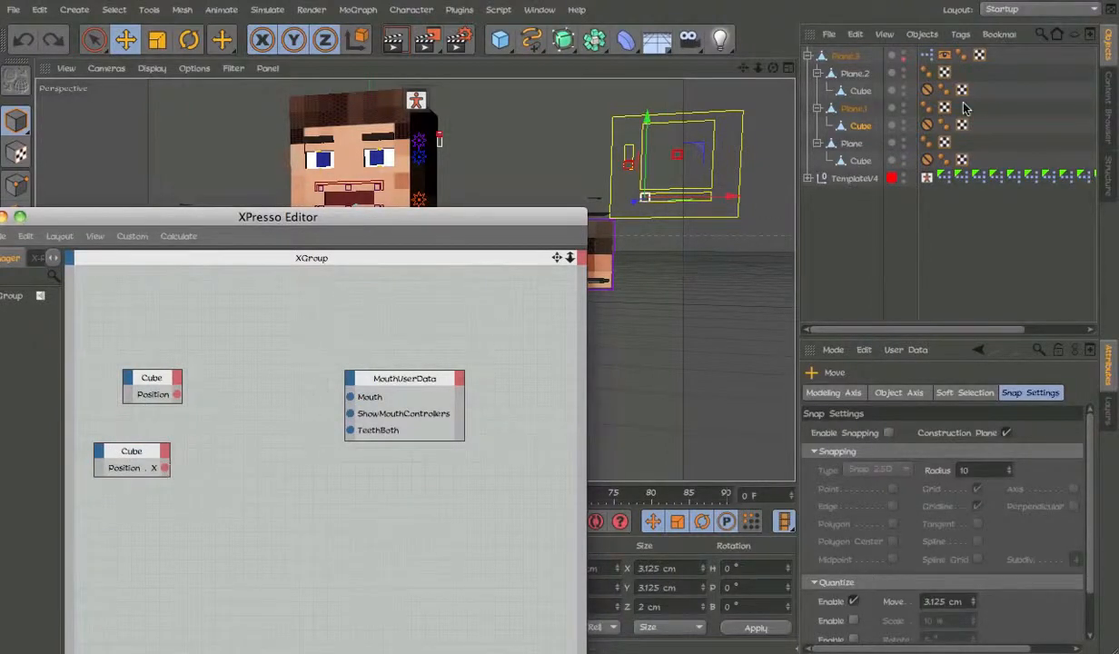
# Step: Add the Cube under Plane.2 to the XGroup with a Position . Y output, placed between the other two Cube nodes
pyautogui.click(836, 157)
pyautogui.click(822, 109)
pyautogui.click(856, 92)
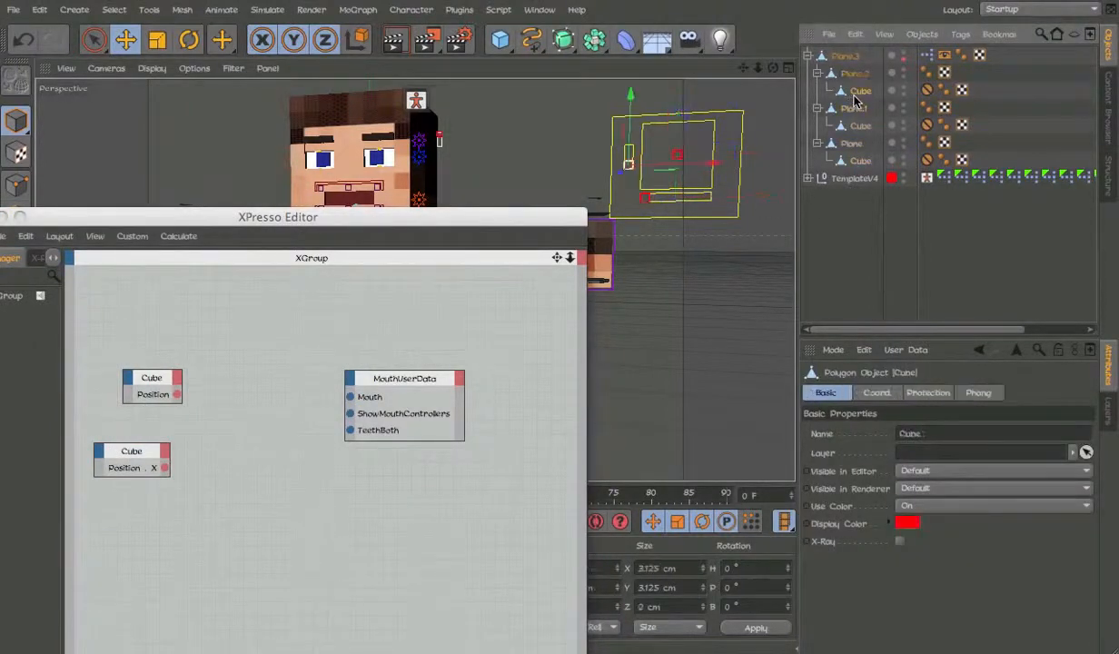
pyautogui.moveTo(763, 109); pyautogui.dragTo(194, 379)
pyautogui.click(217, 379)
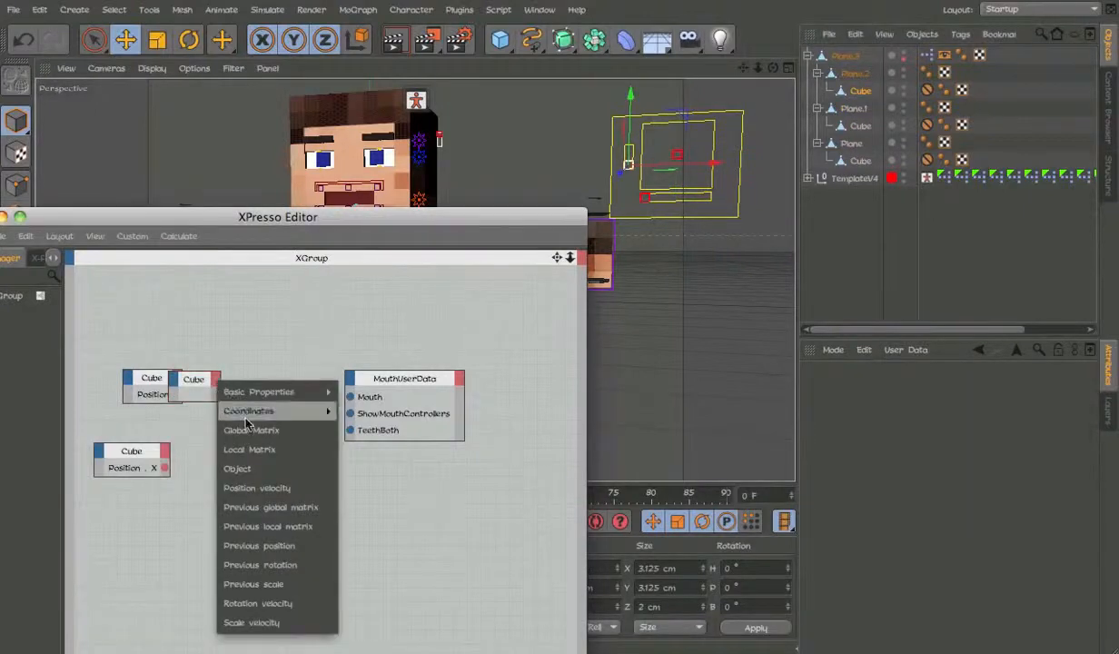
pyautogui.moveTo(292, 412)
pyautogui.click(491, 484)
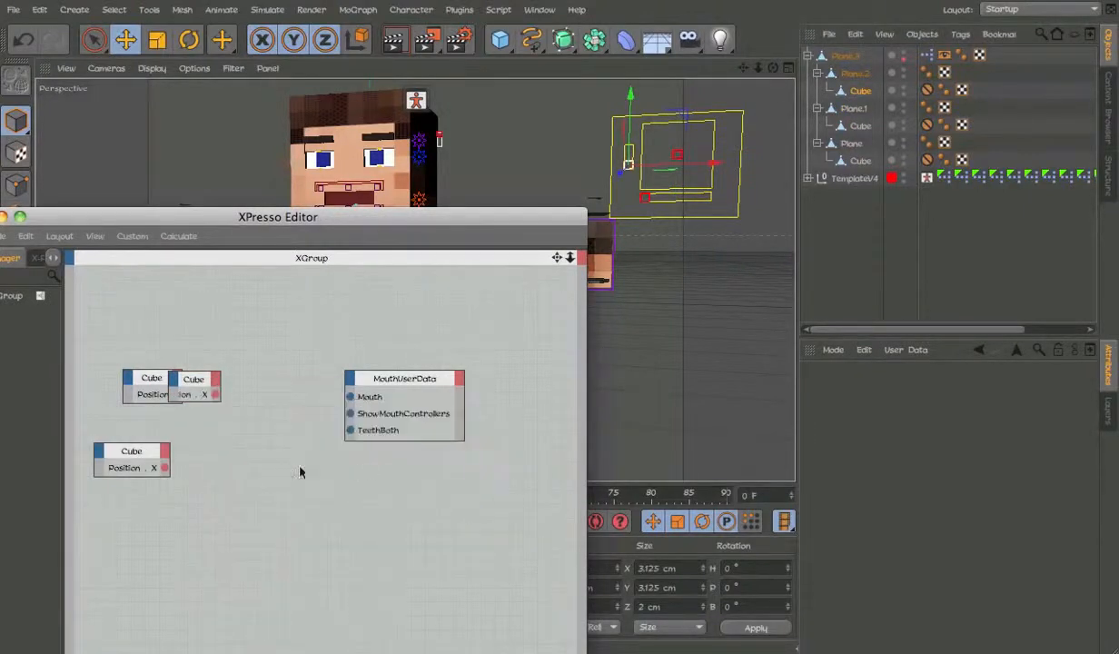
pyautogui.click(219, 382)
pyautogui.moveTo(277, 406)
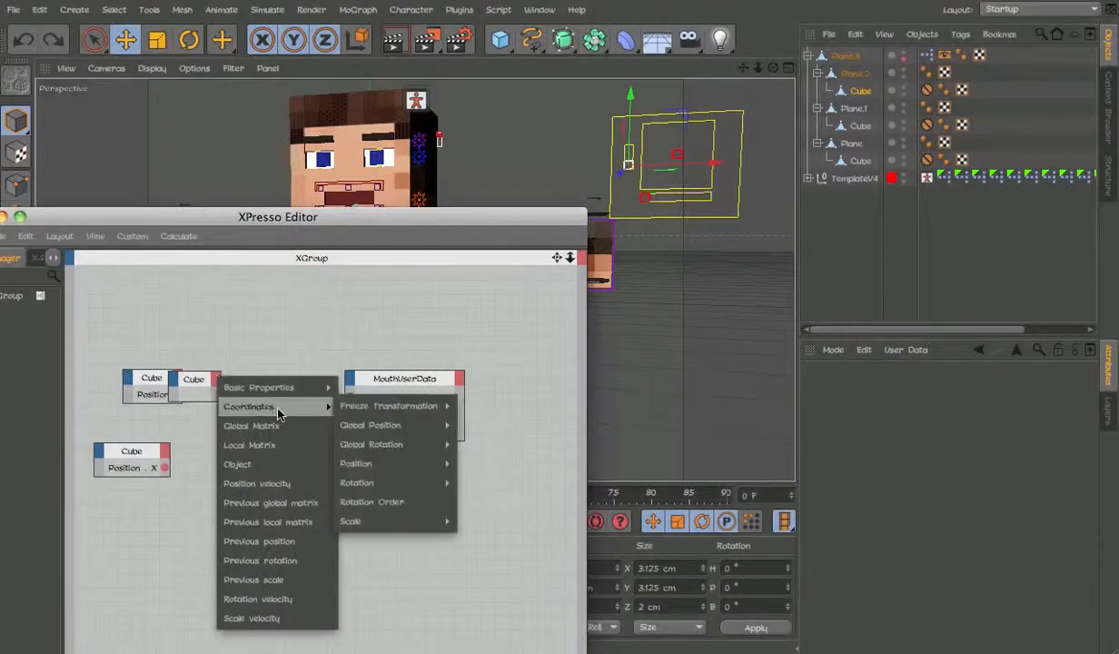
pyautogui.moveTo(397, 465)
pyautogui.click(495, 500)
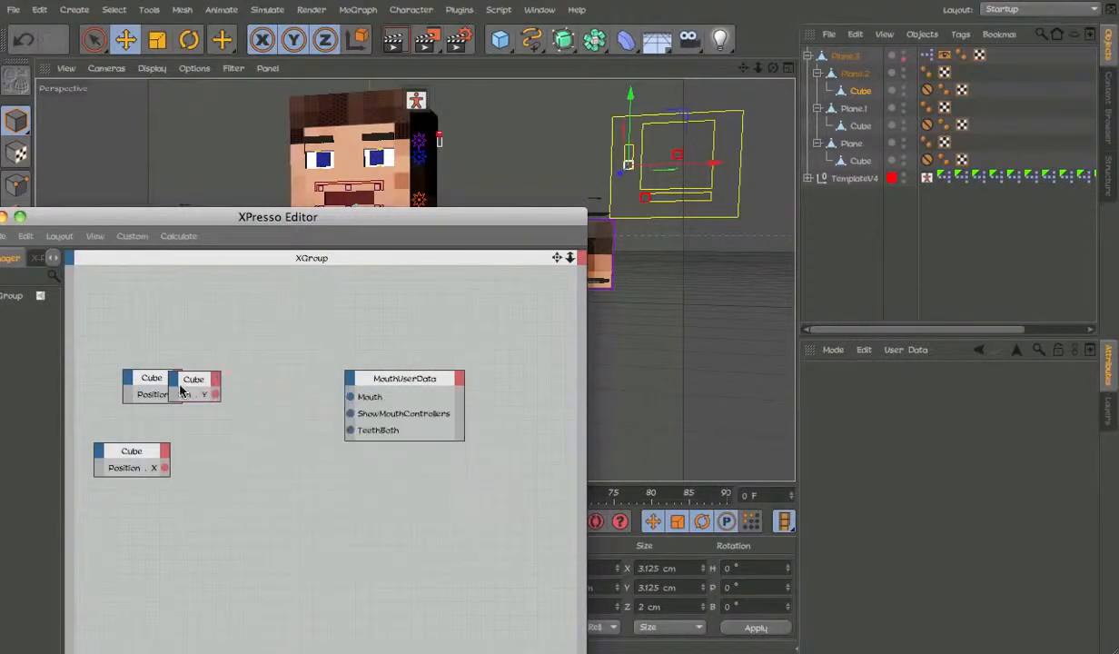
pyautogui.moveTo(181, 391); pyautogui.dragTo(109, 424)
# Step: Add a Range Mapper calculate node between the first Cube node and MouthUserData
pyautogui.rightClick(269, 427)
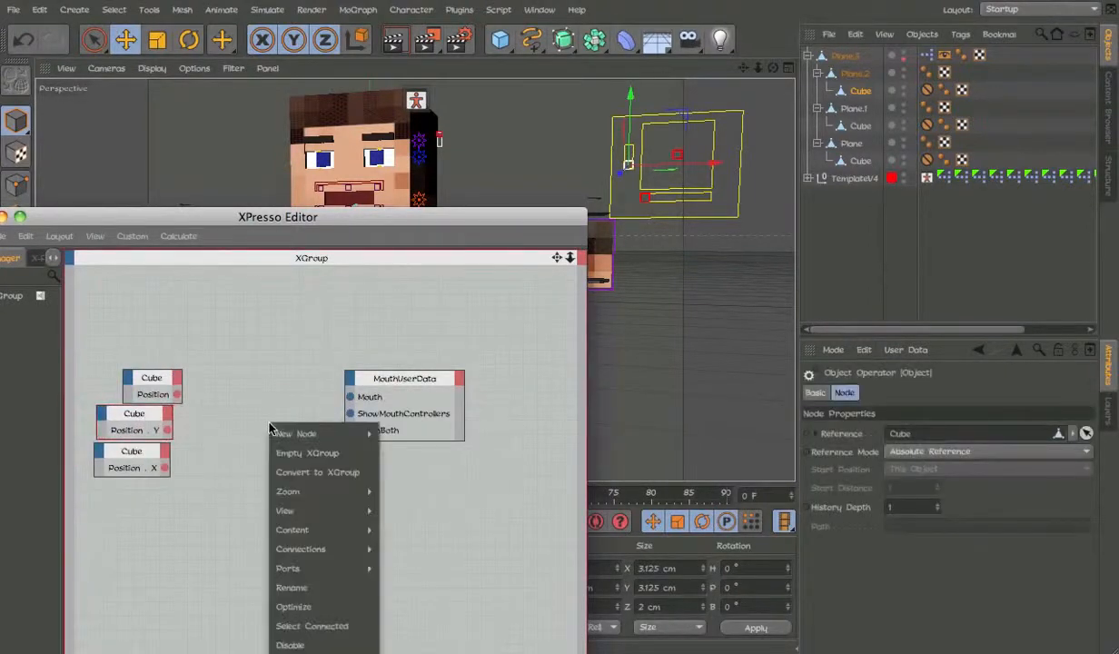
pyautogui.moveTo(293, 433)
pyautogui.moveTo(400, 433)
pyautogui.moveTo(511, 491)
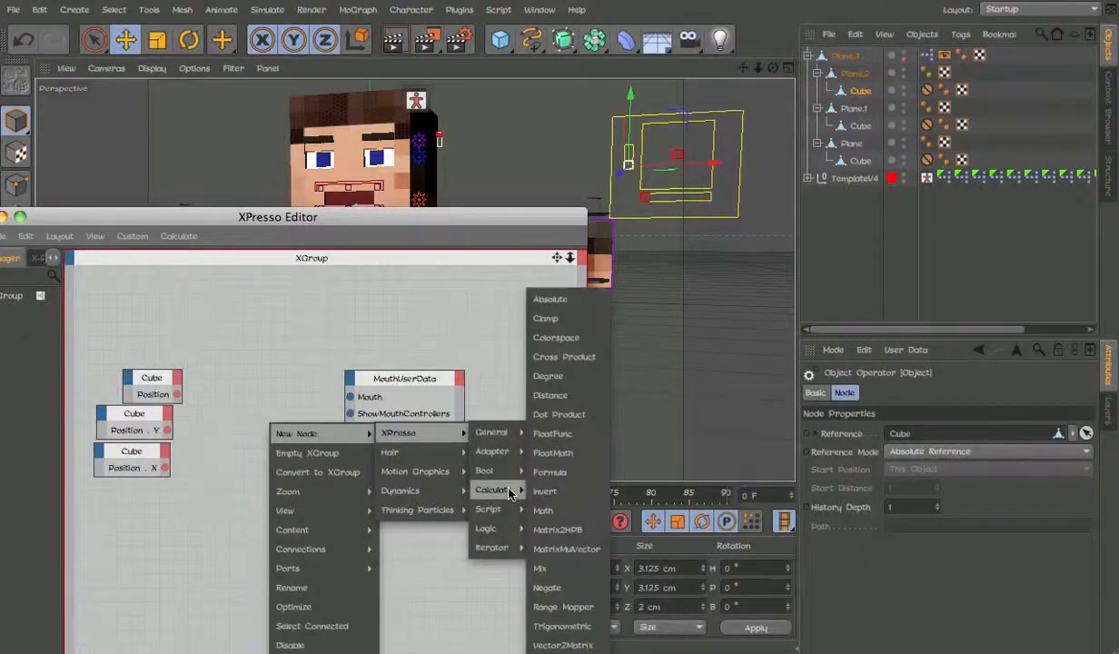
pyautogui.click(563, 607)
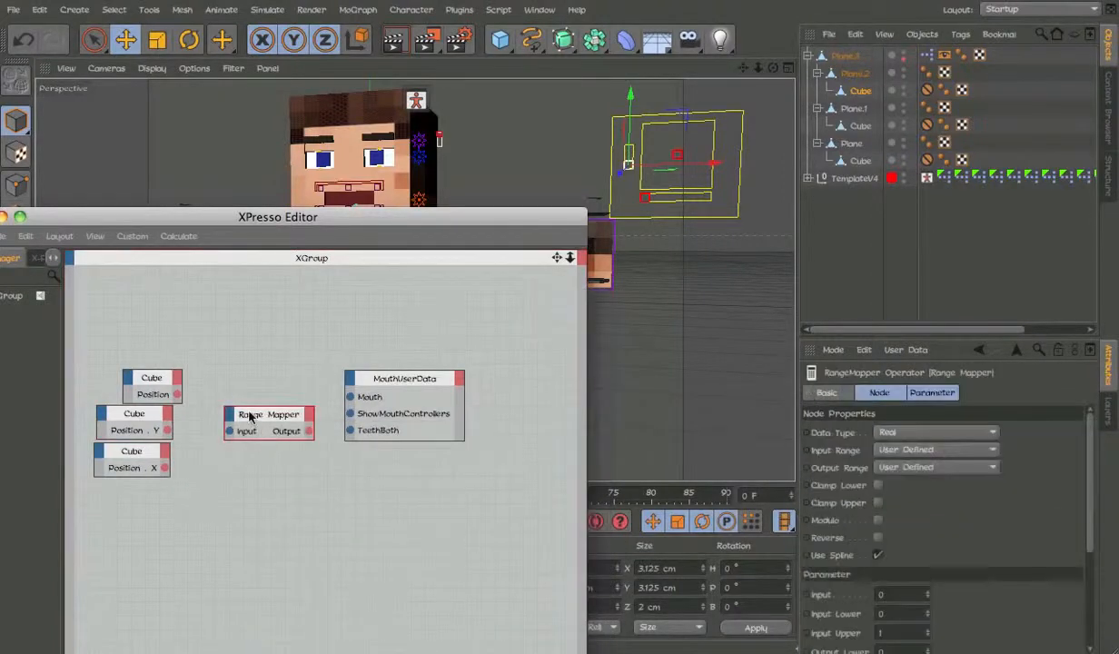
pyautogui.moveTo(250, 416); pyautogui.dragTo(251, 385)
# Step: Set the Range Mapper's data type to Vector
pyautogui.click(915, 436)
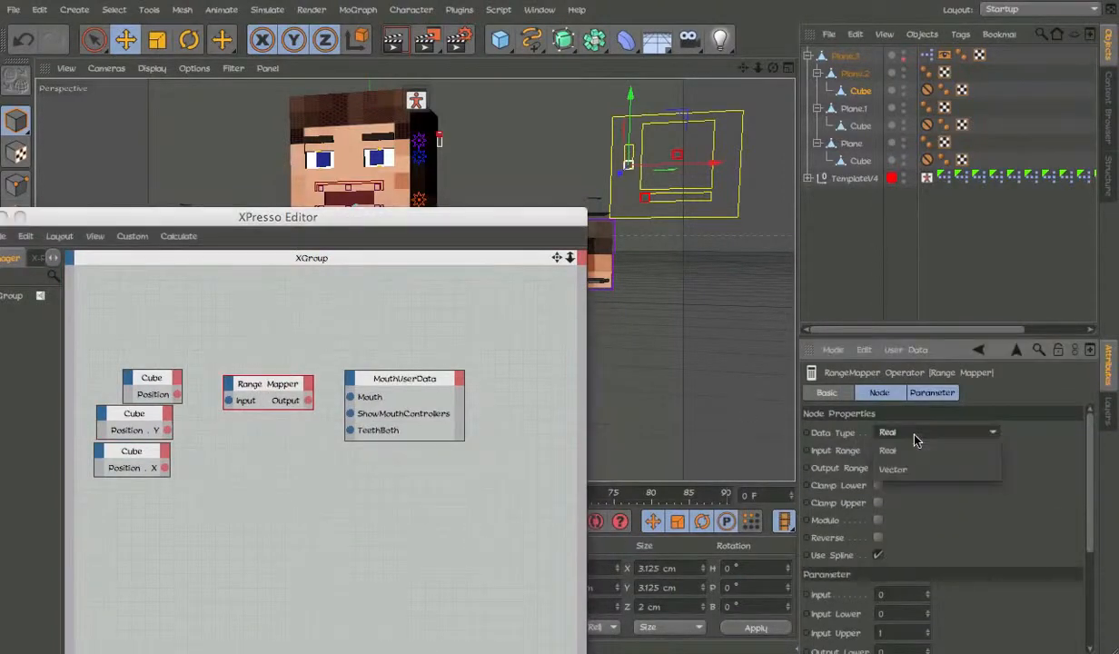
pyautogui.click(894, 468)
pyautogui.click(909, 449)
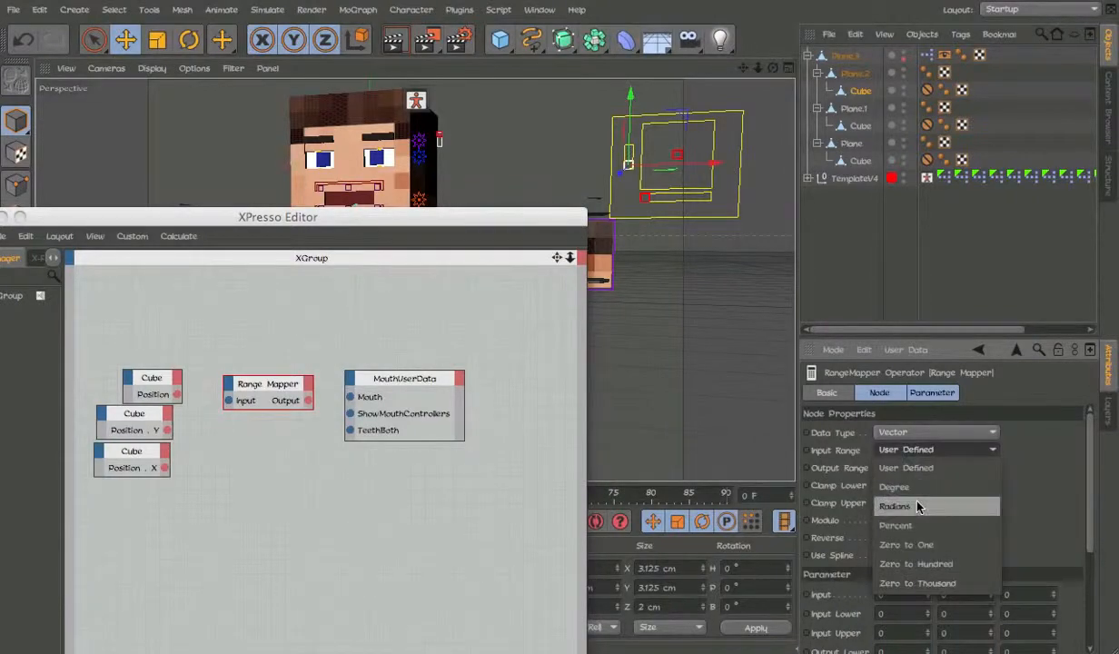
pyautogui.click(992, 427)
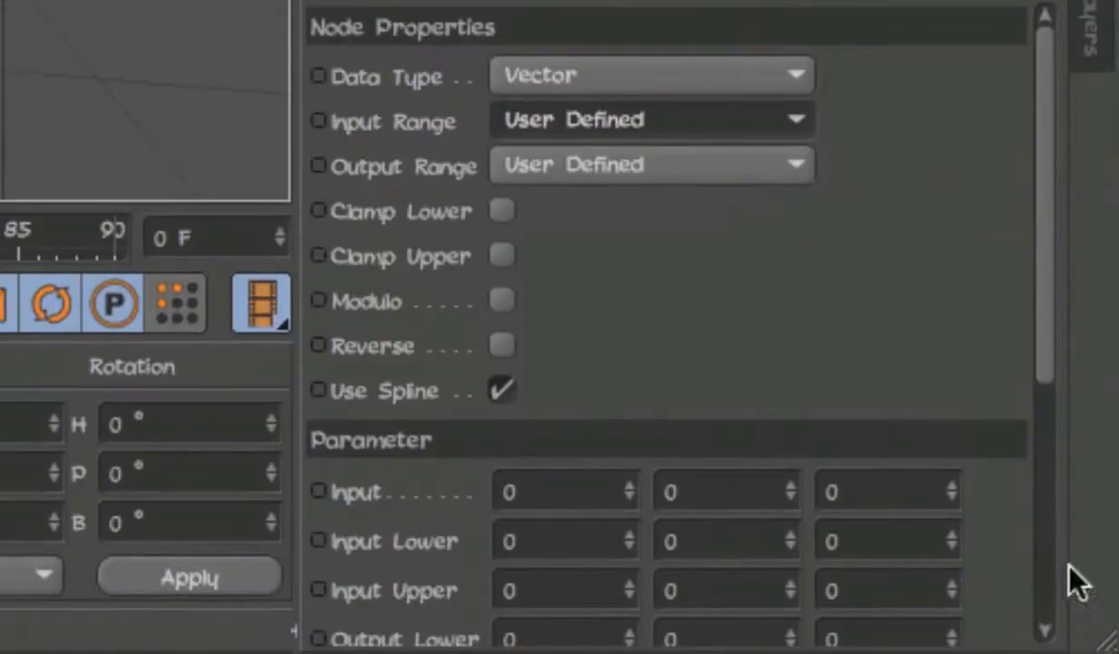
# Step: Set both the input range and the output range of the Range Mapper to Radians
pyautogui.click(663, 81)
pyautogui.click(658, 171)
pyautogui.click(696, 118)
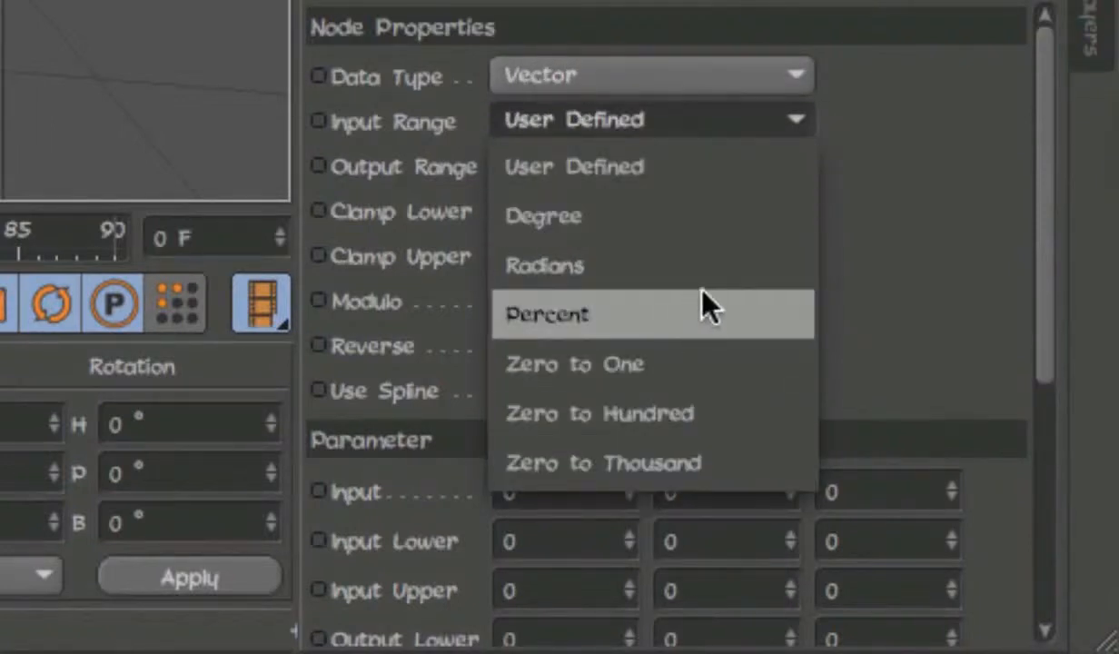
pyautogui.click(649, 263)
pyautogui.click(645, 165)
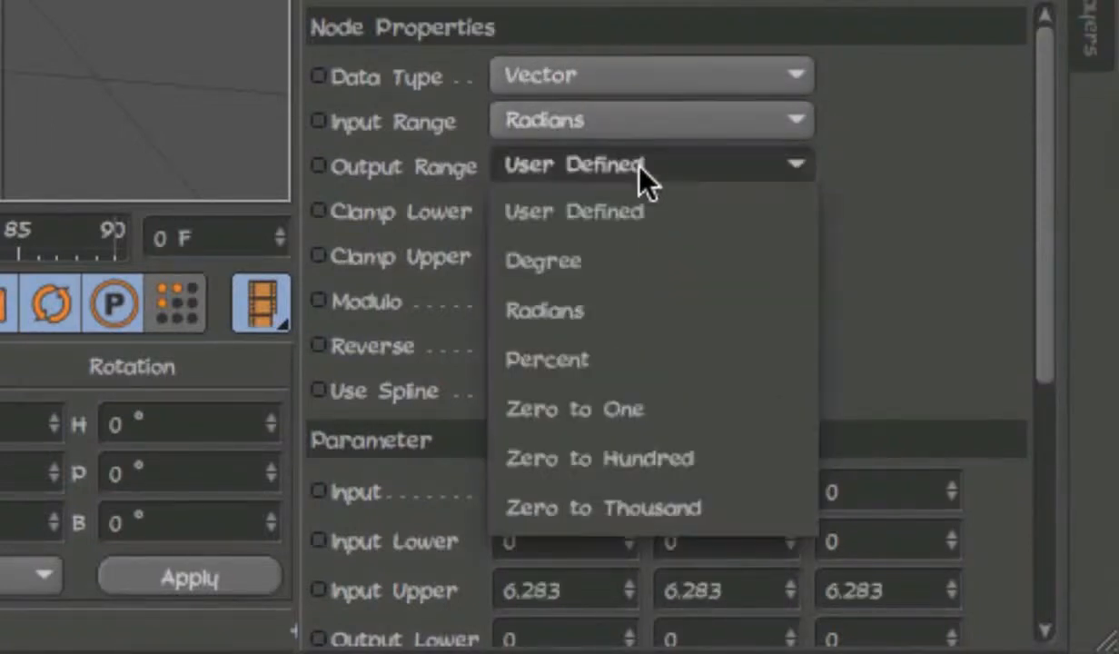
pyautogui.click(637, 310)
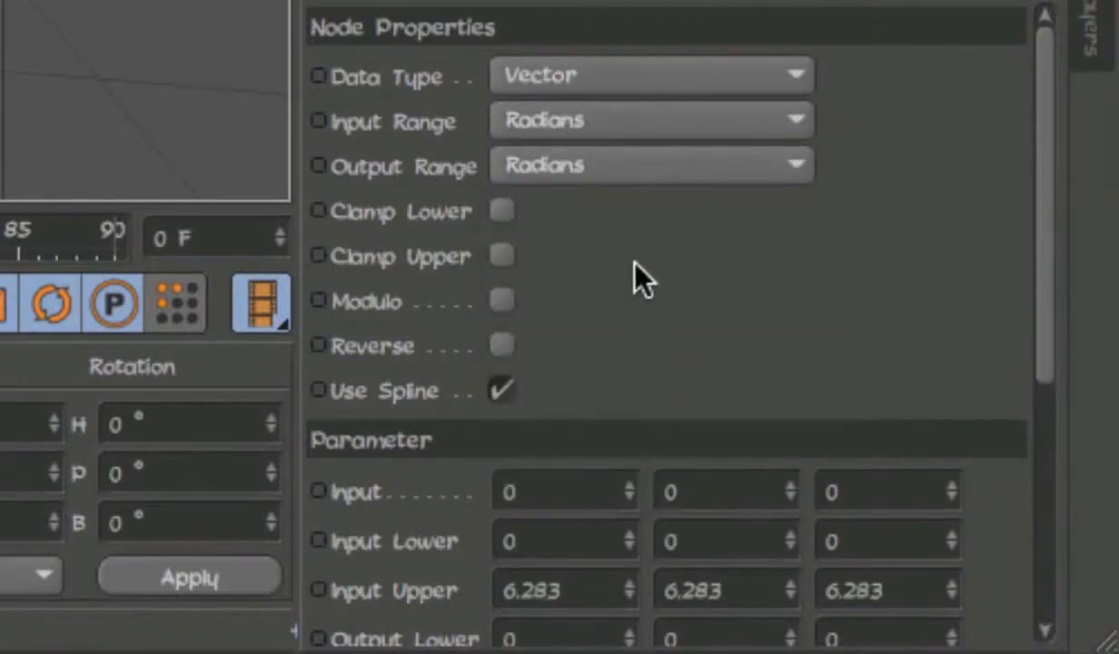
# Step: Connect the Range Mapper's Output to MouthUserData's Mouth input, and the first Cube's Position output to the Range Mapper's Input
pyautogui.click(591, 543)
pyautogui.scroll(-5, 427, 490)
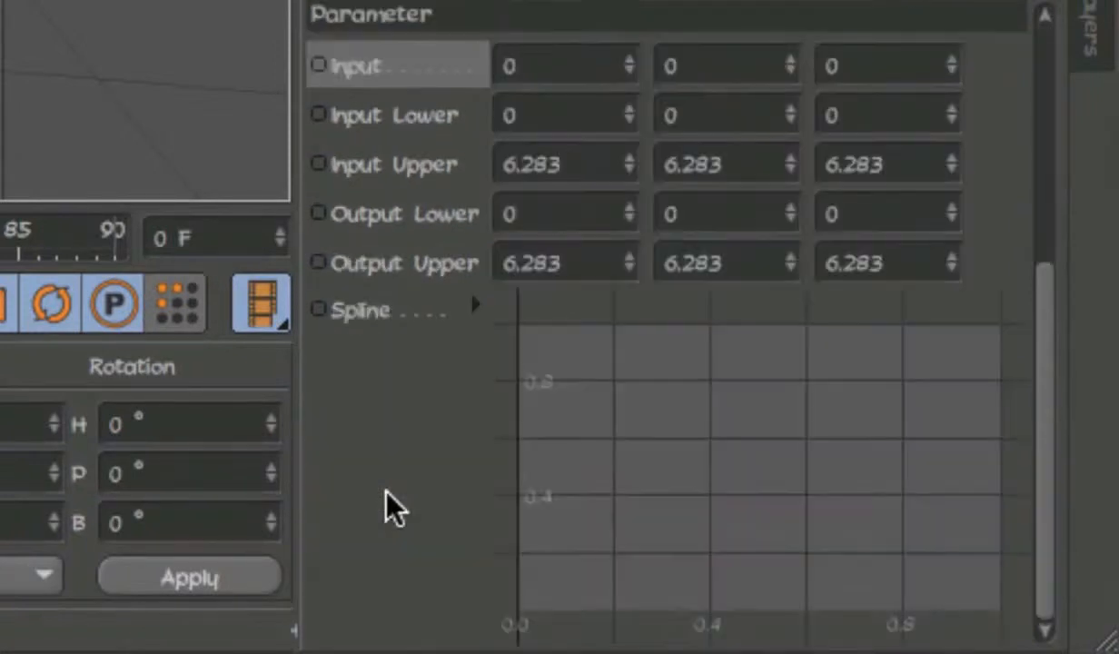
pyautogui.scroll(3, 386, 495)
pyautogui.scroll(-3, 386, 500)
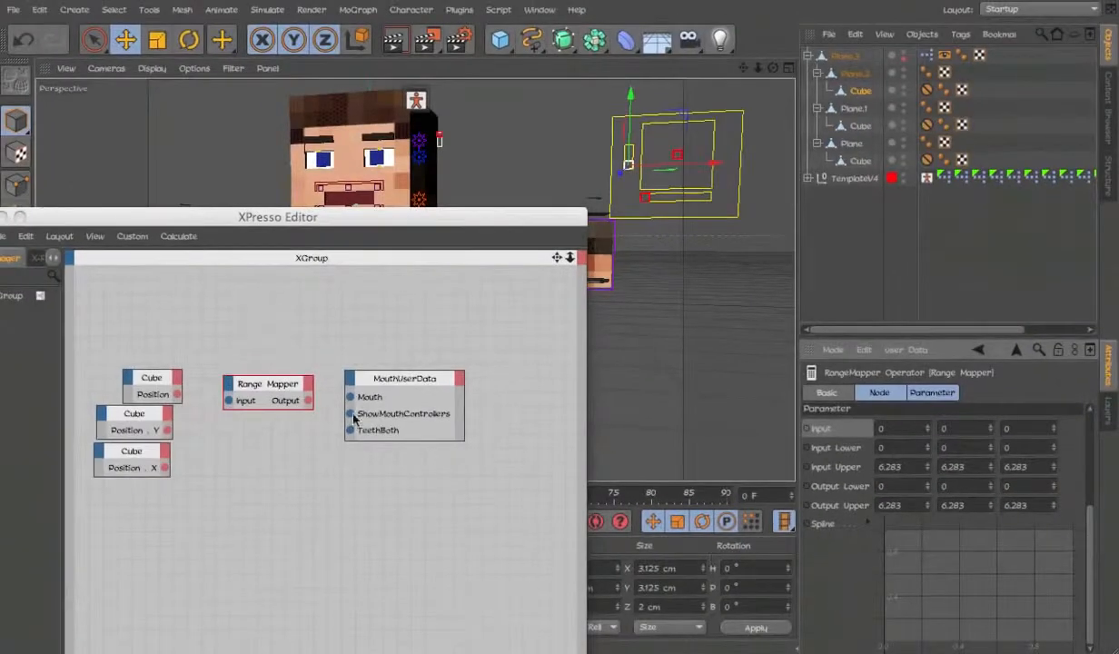
pyautogui.click(310, 405)
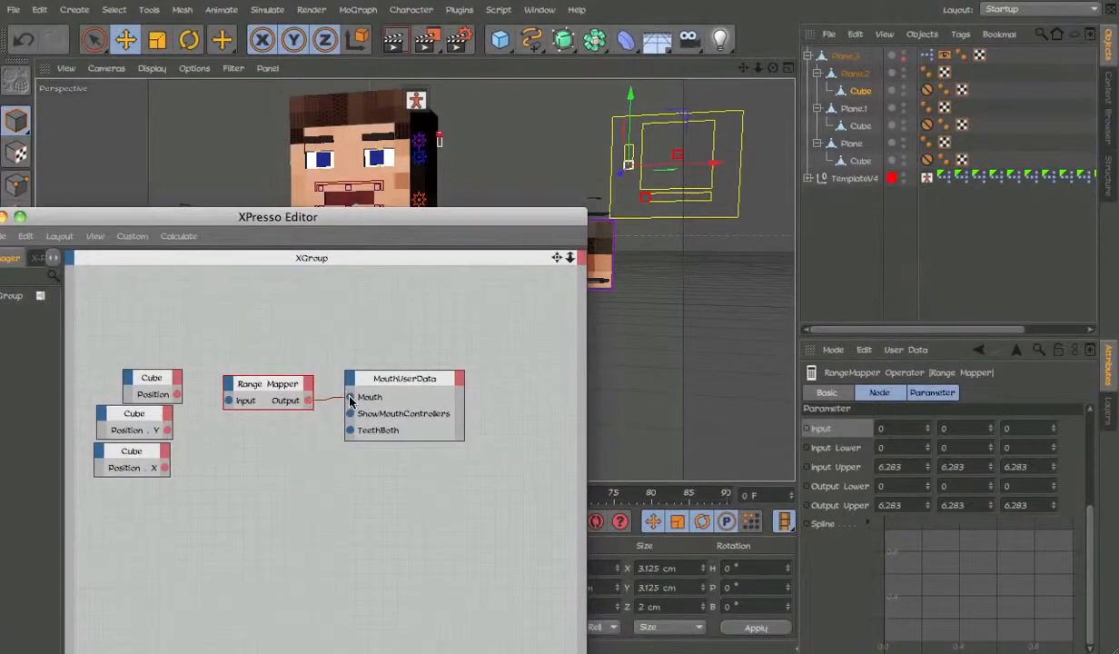
pyautogui.moveTo(179, 400); pyautogui.dragTo(177, 396)
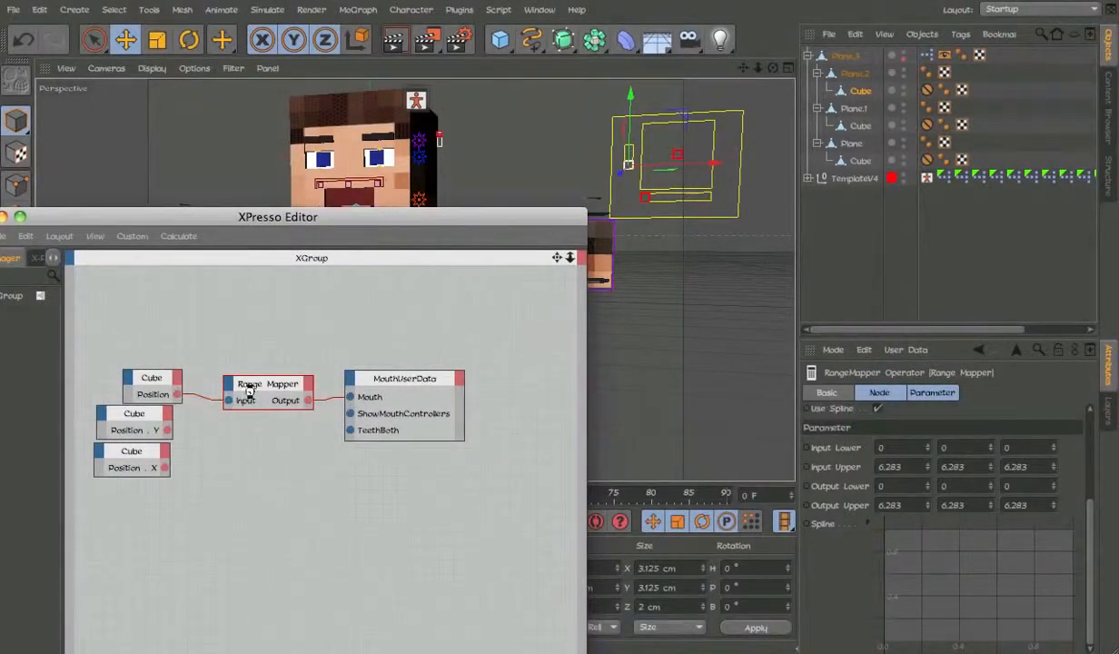
# Step: Set the Range Mapper's Input Lower to -11 and Input Upper to 11 for the X and Y components
pyautogui.click(908, 466)
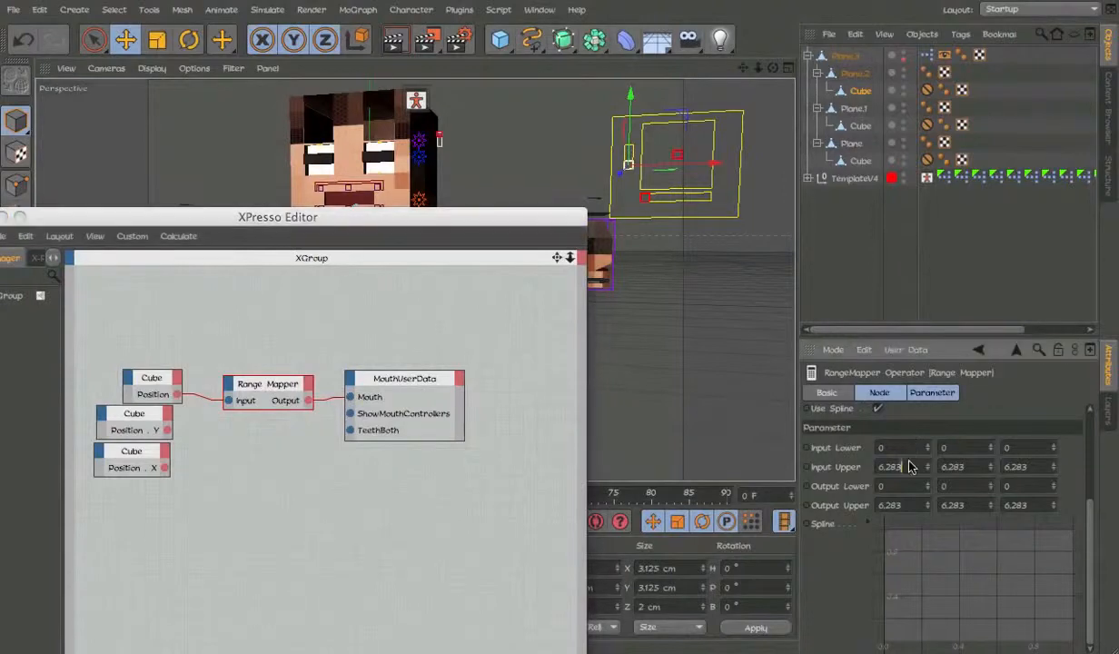
pyautogui.click(905, 455)
pyautogui.write('-11')
pyautogui.click(964, 447)
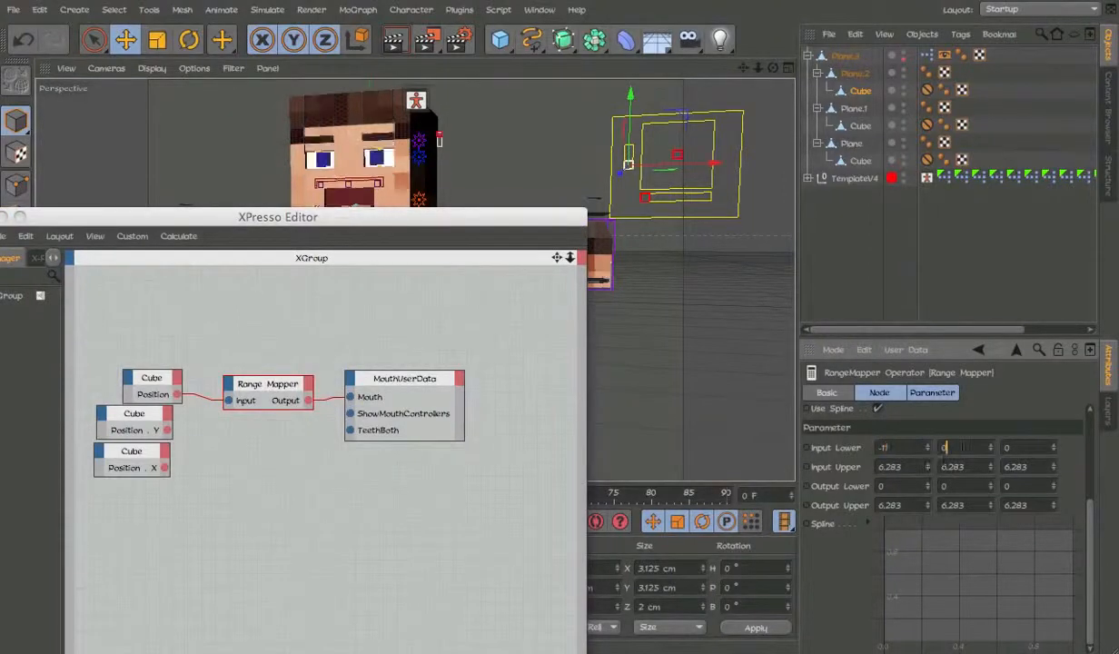
pyautogui.write('-11')
pyautogui.click(894, 466)
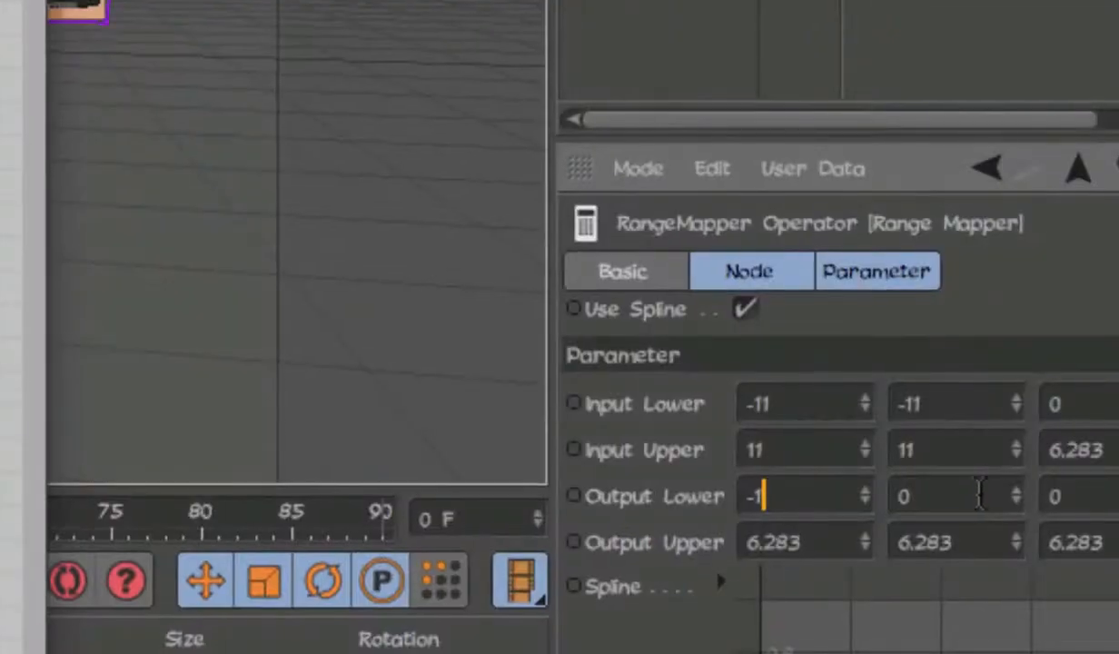
# Step: Set the Range Mapper's Output Lower to -1 and Output Upper to 1 for the X and Y components
pyautogui.click(976, 486)
pyautogui.write('-1')
pyautogui.click(832, 538)
pyautogui.write('1')
pyautogui.click(954, 538)
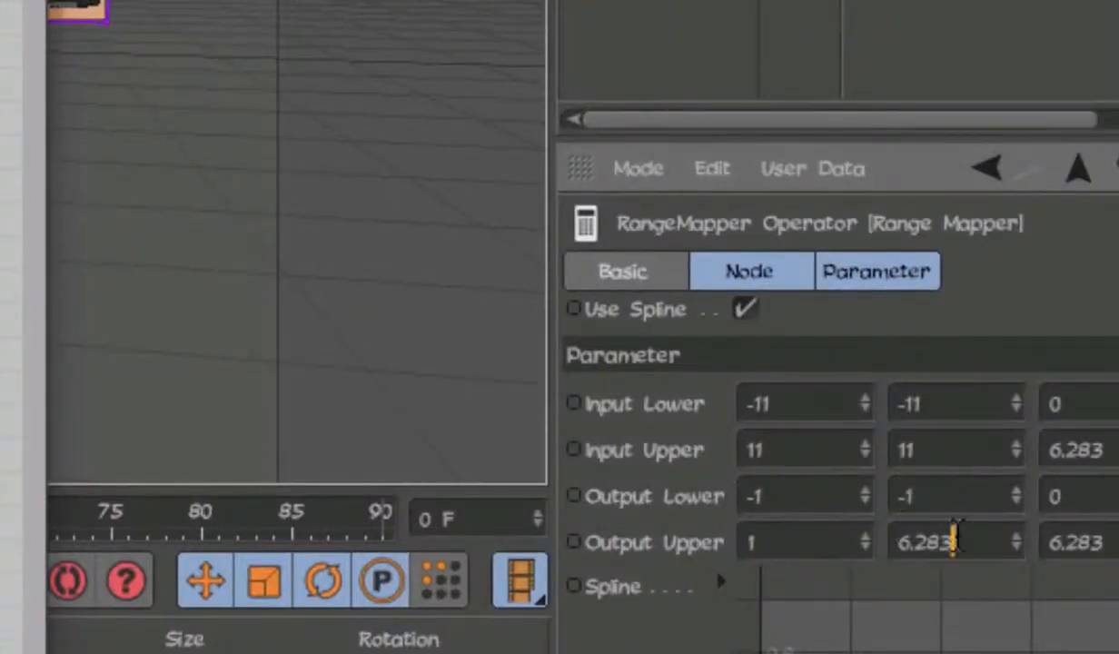
pyautogui.write('1')
# Step: Set the Z components of the Range Mapper's Input Upper and Output Upper to 0
pyautogui.click(1085, 465)
pyautogui.doubleClick(1085, 465)
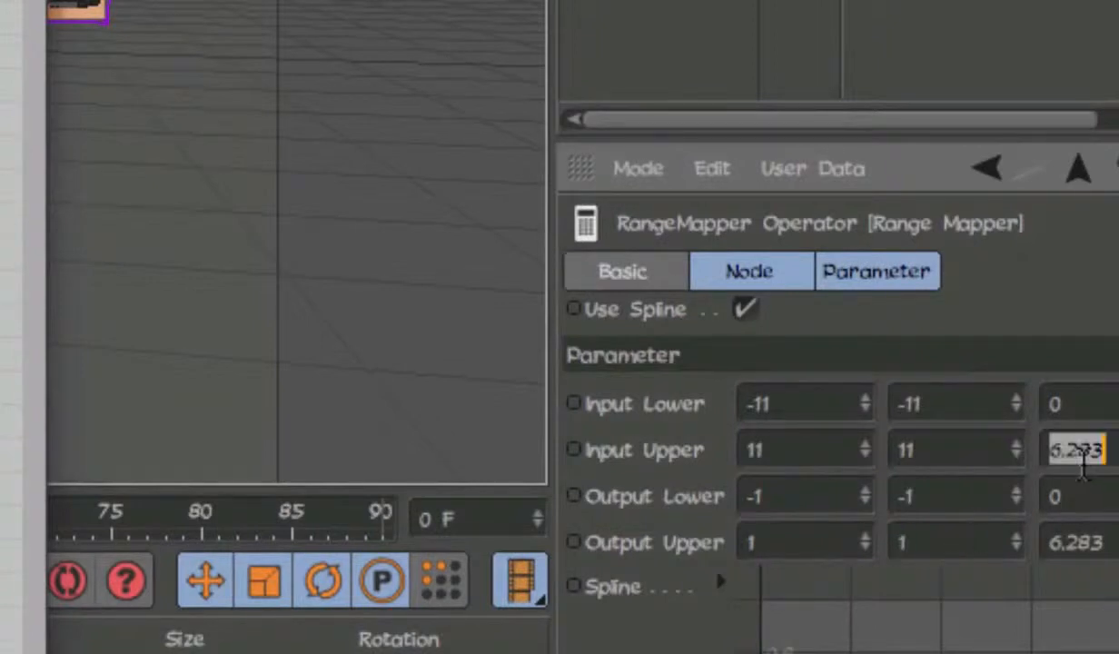
pyautogui.write('0')
pyautogui.press('Tab')
pyautogui.click(1083, 510)
pyautogui.doubleClick(1077, 543)
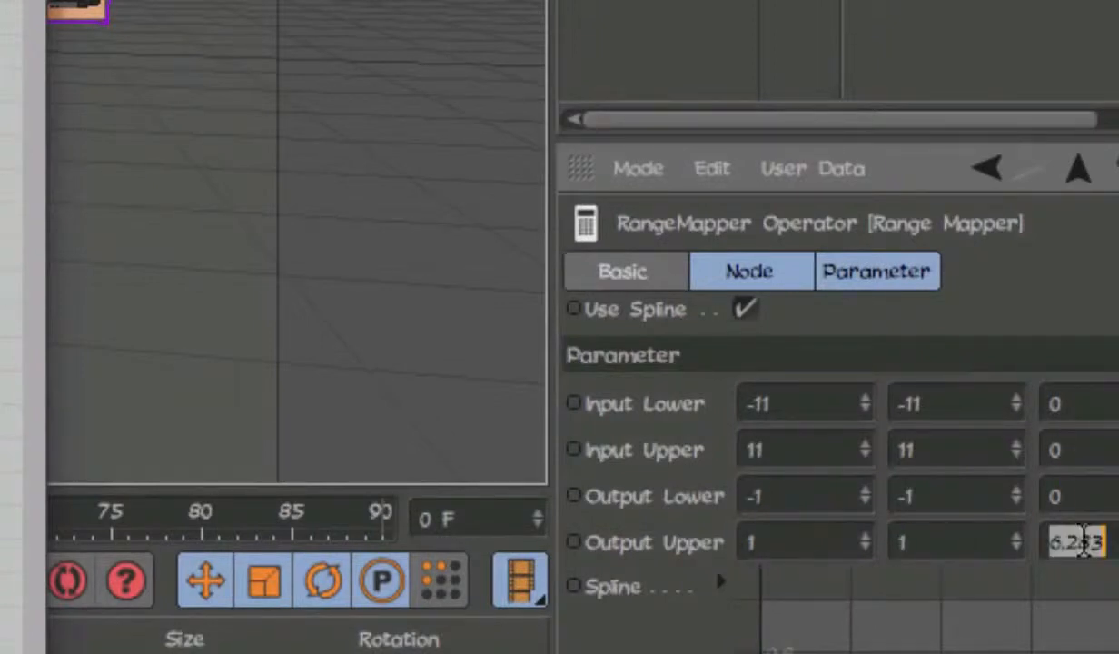
pyautogui.write('0')
pyautogui.press('Return')
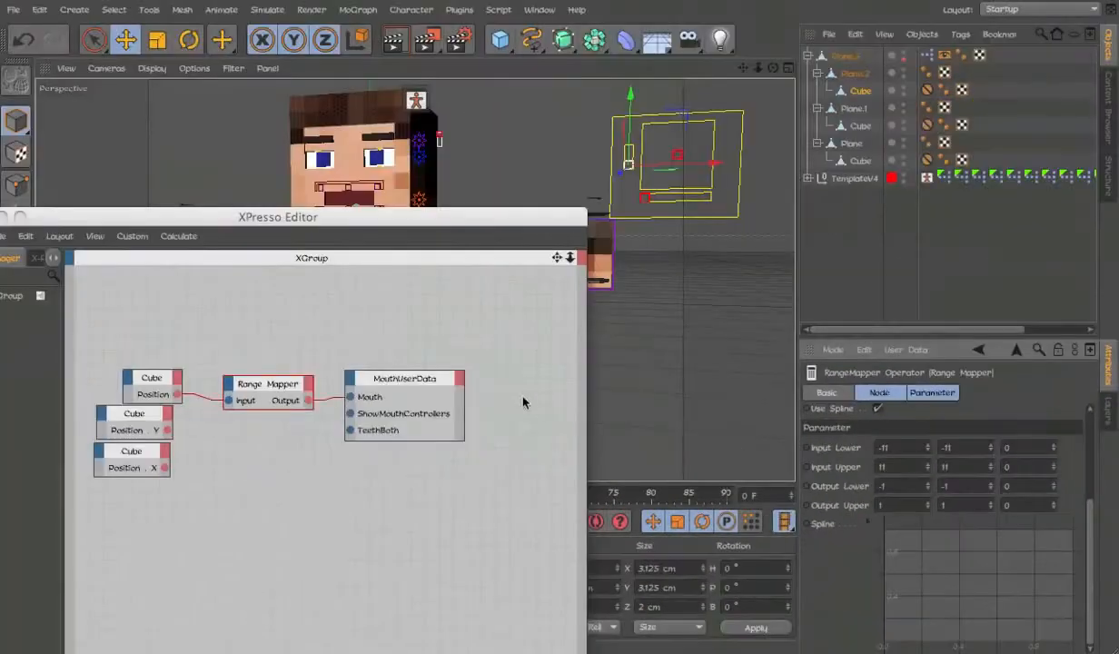
# Step: Try moving the Cube inside the large square Plane to test the mouth link, and undo the move
pyautogui.click(711, 196)
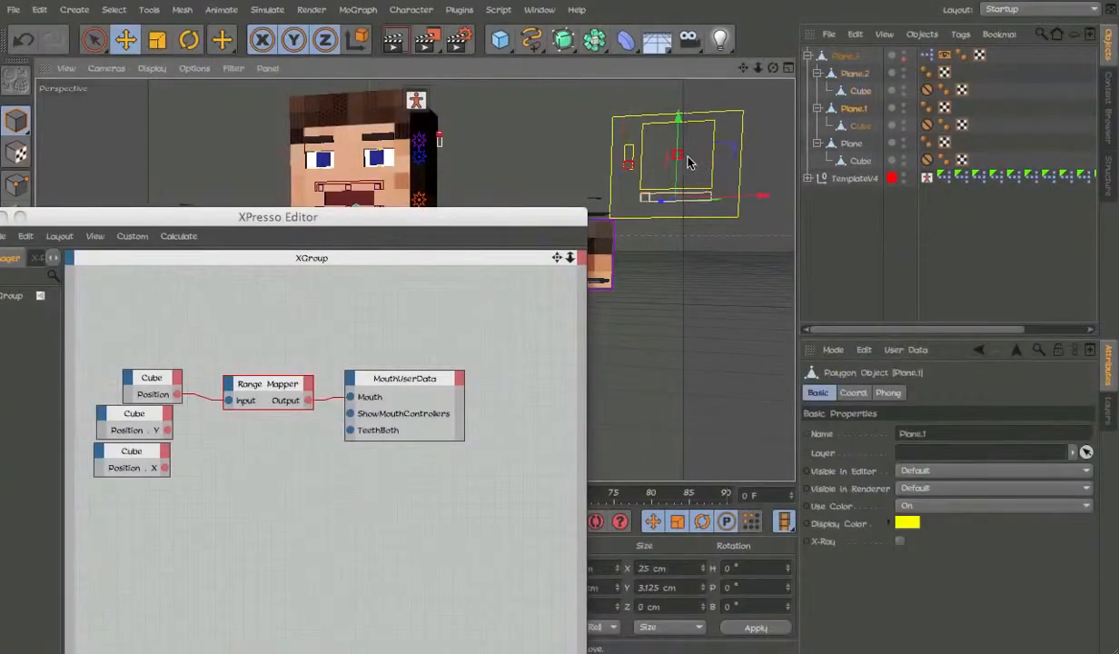
pyautogui.click(688, 156)
pyautogui.moveTo(681, 242); pyautogui.dragTo(621, 129)
pyautogui.press('super+z')
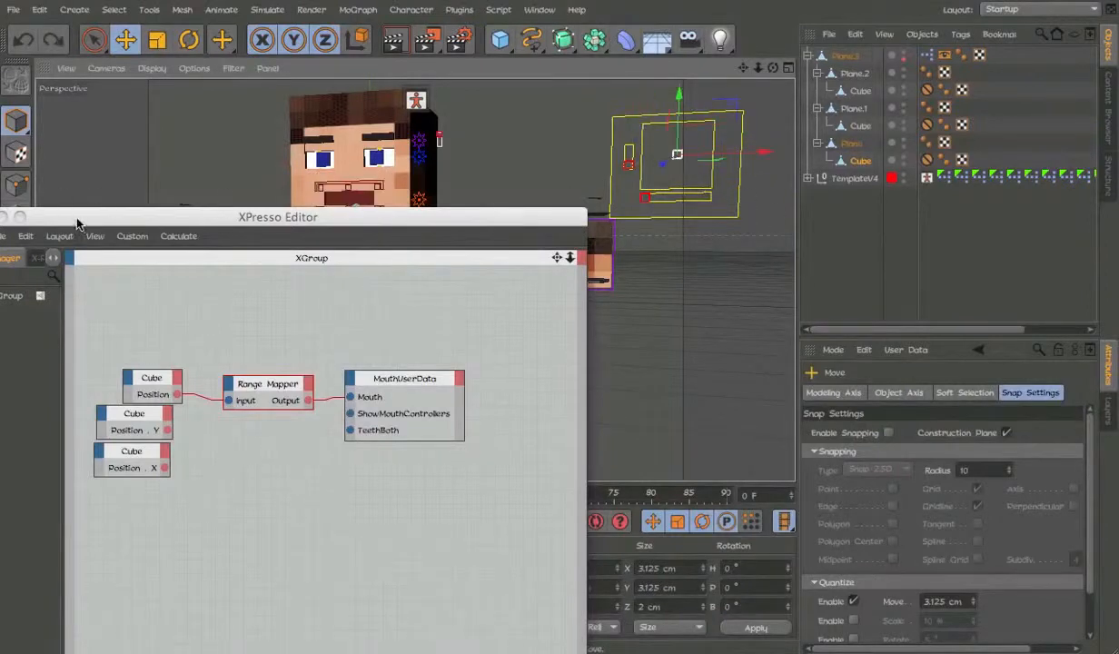
# Step: Close the XPresso Editor and set the Y position of the Cube under Plane to 0 cm
pyautogui.moveTo(76, 219); pyautogui.dragTo(123, 227)
pyautogui.click(24, 224)
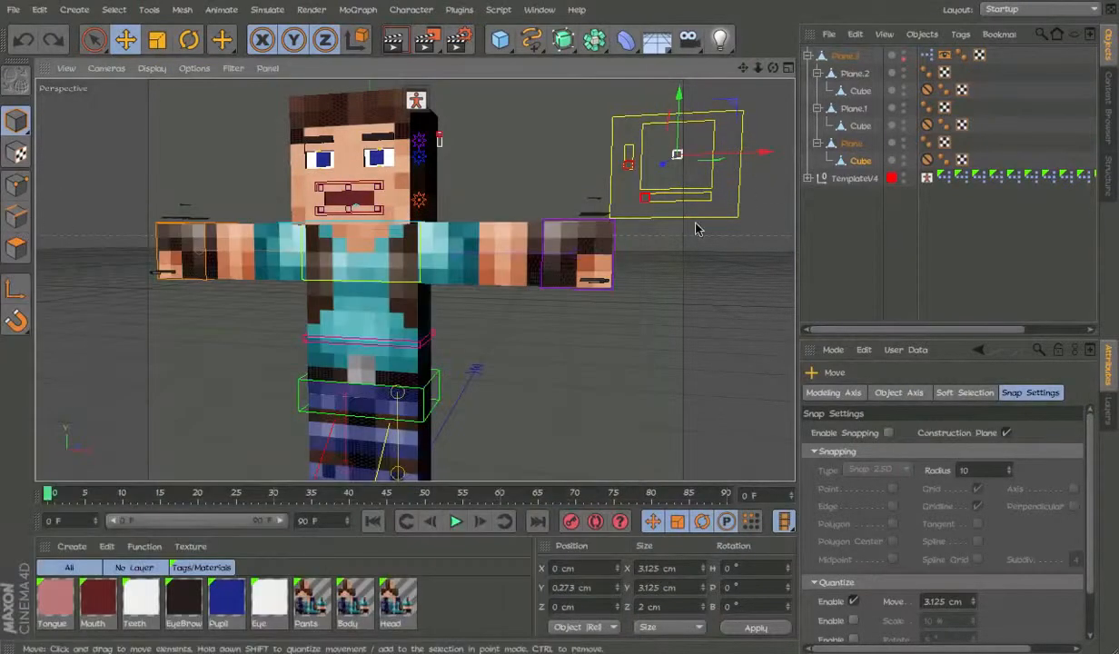
pyautogui.keyDown('alt'); pyautogui.moveTo(731, 217); pyautogui.dragTo(531, 296); pyautogui.keyUp('alt')
pyautogui.keyDown('alt'); pyautogui.moveTo(505, 333); pyautogui.dragTo(400, 343); pyautogui.keyUp('alt')
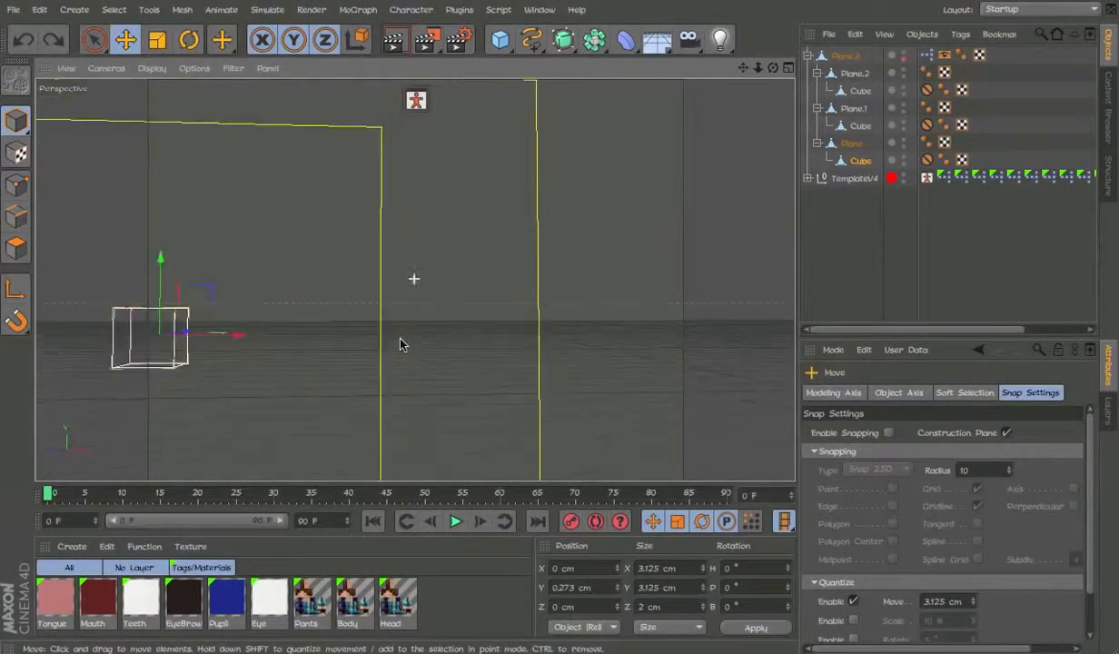
pyautogui.scroll(-5, 398, 342)
pyautogui.keyDown('alt'); pyautogui.moveTo(397, 342); pyautogui.dragTo(547, 343, button='middle'); pyautogui.keyUp('alt')
pyautogui.click(563, 588)
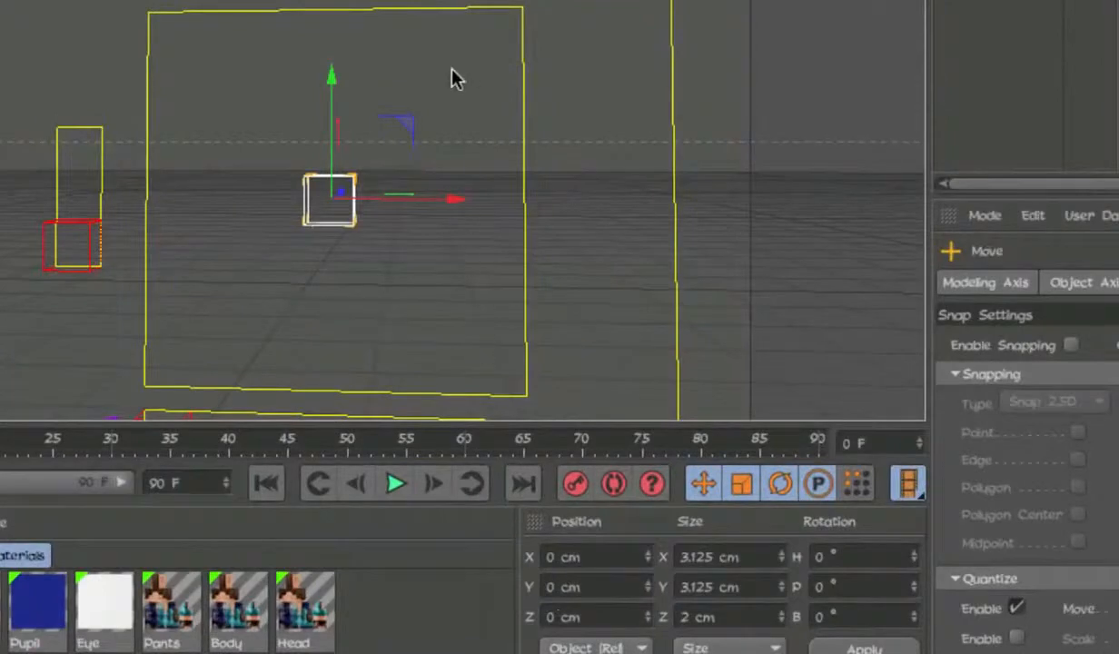
# Step: Move the Cube to the upper-right corner of its square Plane, at X 11 cm and Y 11 cm
pyautogui.moveTo(332, 202); pyautogui.dragTo(494, 48)
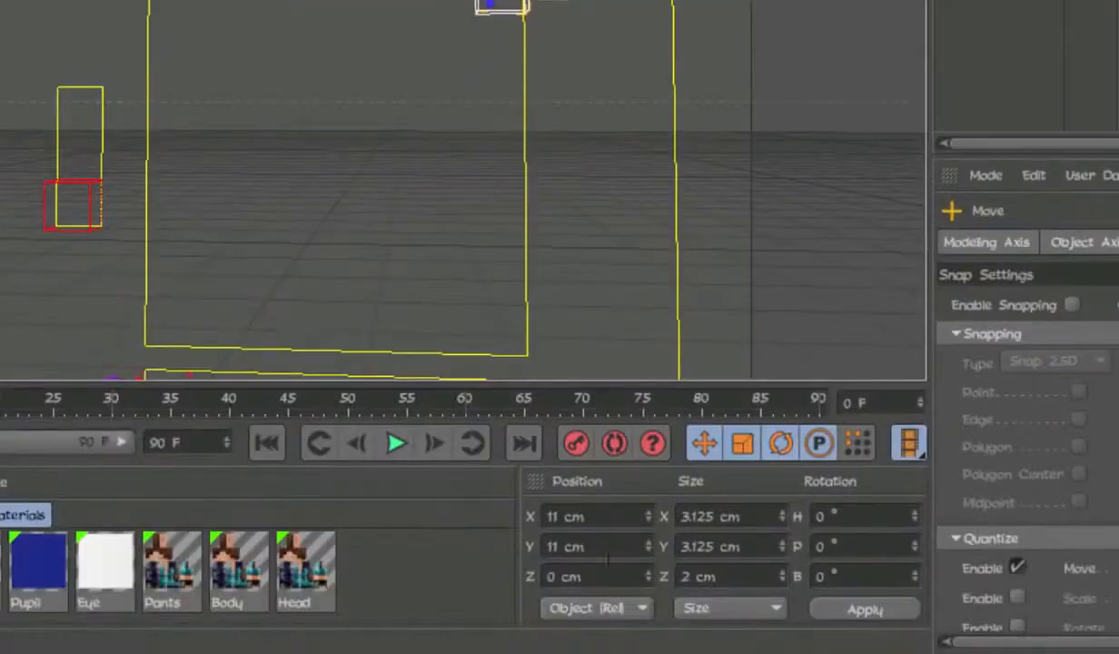
# Step: Try moving the Cube to the lower corners of its square Plane to test the mouth link, and undo the moves
pyautogui.moveTo(574, 119); pyautogui.dragTo(576, 446)
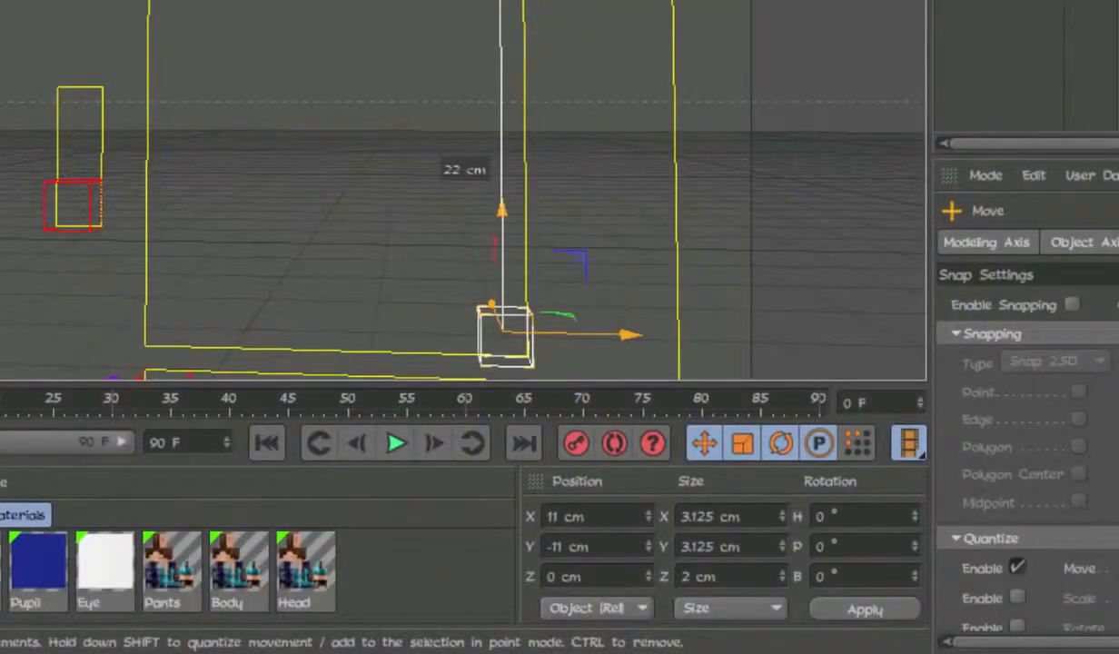
pyautogui.moveTo(554, 605); pyautogui.dragTo(221, 501)
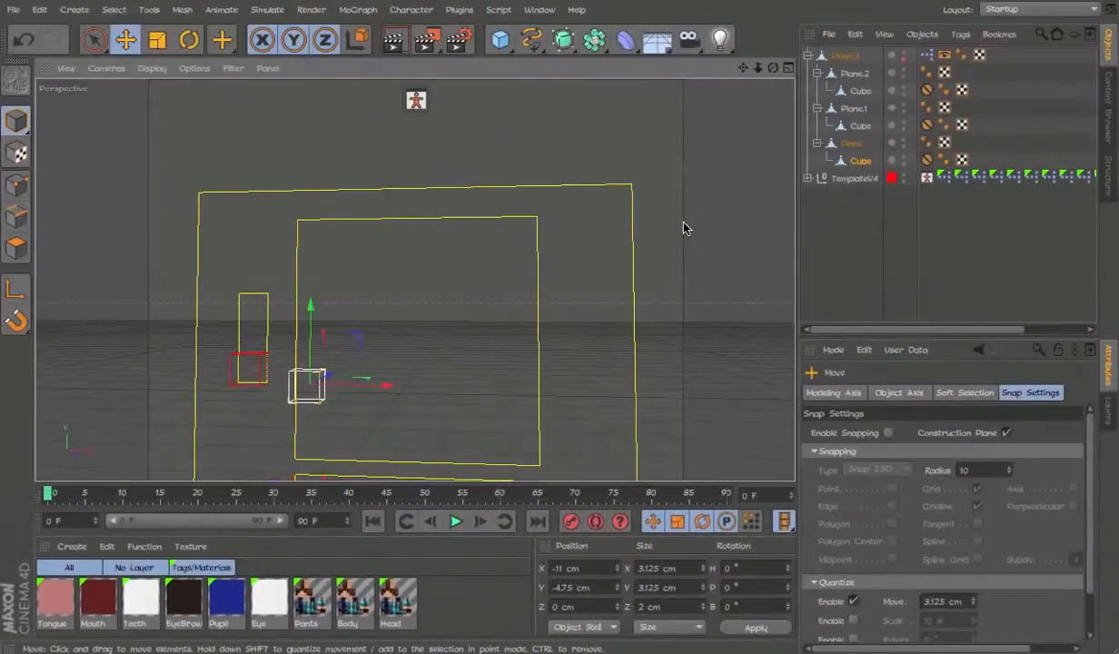
pyautogui.keyDown('alt'); pyautogui.moveTo(652, 278); pyautogui.dragTo(727, 268, button='middle'); pyautogui.keyUp('alt')
pyautogui.keyDown('alt'); pyautogui.moveTo(726, 269); pyautogui.dragTo(705, 298, button='right'); pyautogui.keyUp('alt')
pyautogui.hotkey('ctrl', 'z')
pyautogui.keyDown('alt'); pyautogui.moveTo(574, 309); pyautogui.dragTo(764, 258, button='middle'); pyautogui.keyUp('alt')
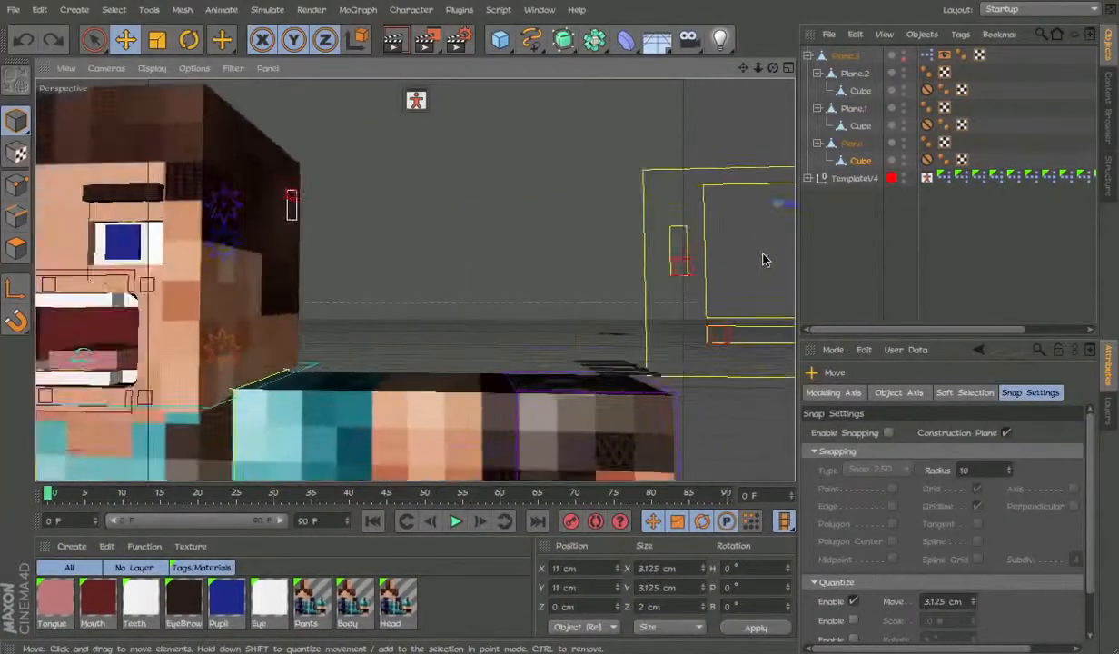
pyautogui.keyDown('alt'); pyautogui.moveTo(763, 255); pyautogui.dragTo(730, 307, button='right'); pyautogui.keyUp('alt')
pyautogui.hotkey('ctrl', 'z')
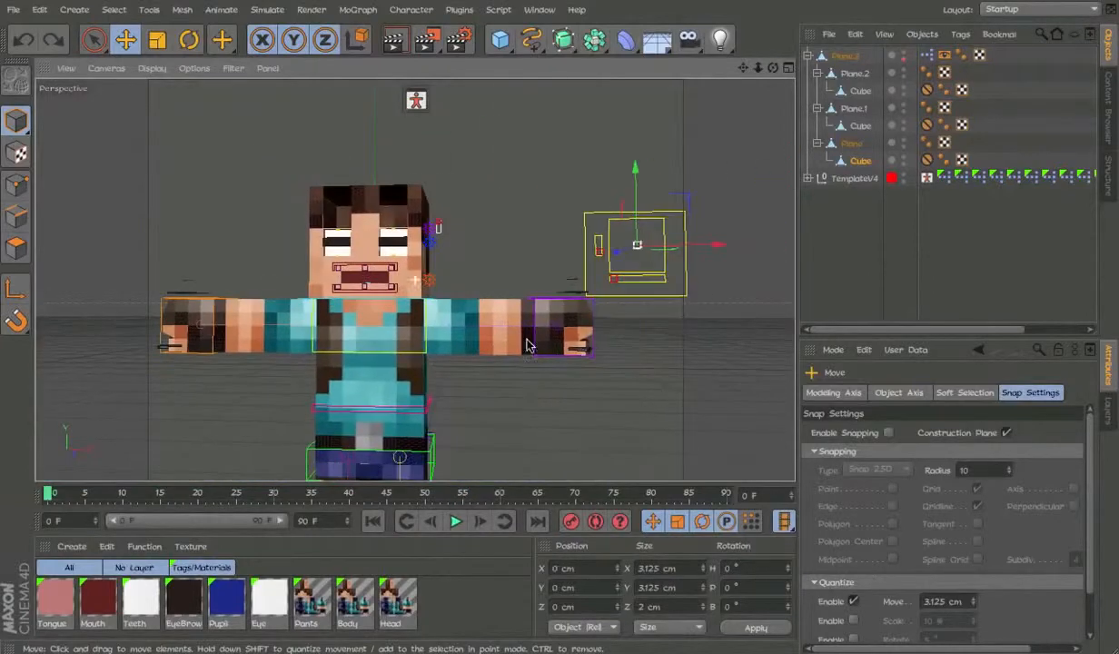
pyautogui.click(688, 395)
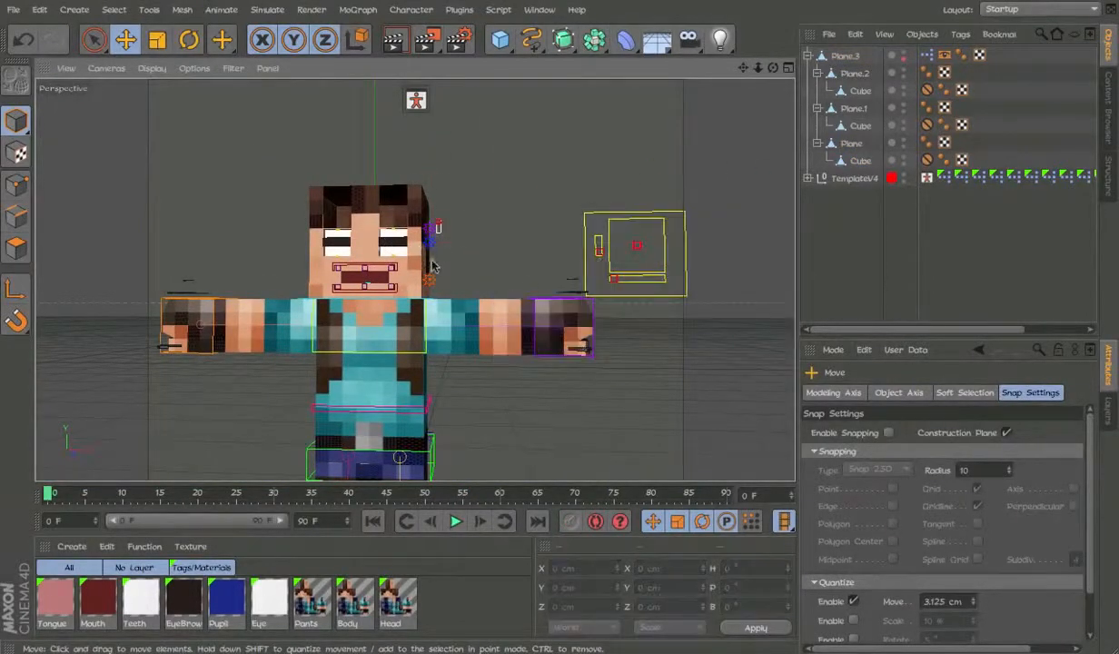
pyautogui.moveTo(637, 241); pyautogui.dragTo(637, 265)
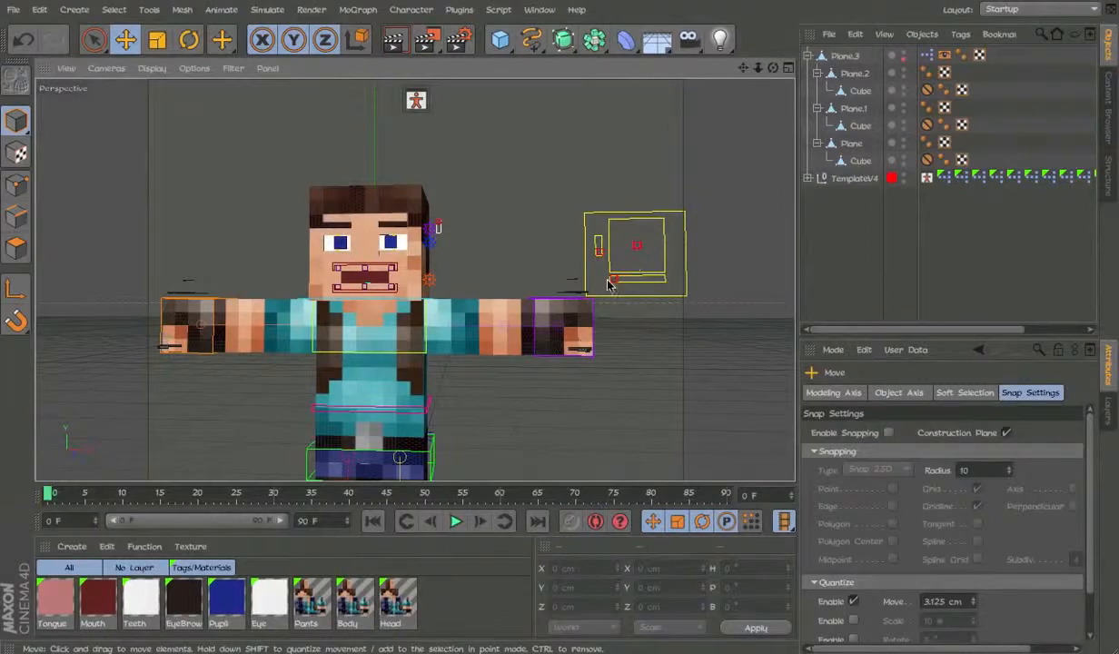
pyautogui.click(610, 282)
pyautogui.click(846, 233)
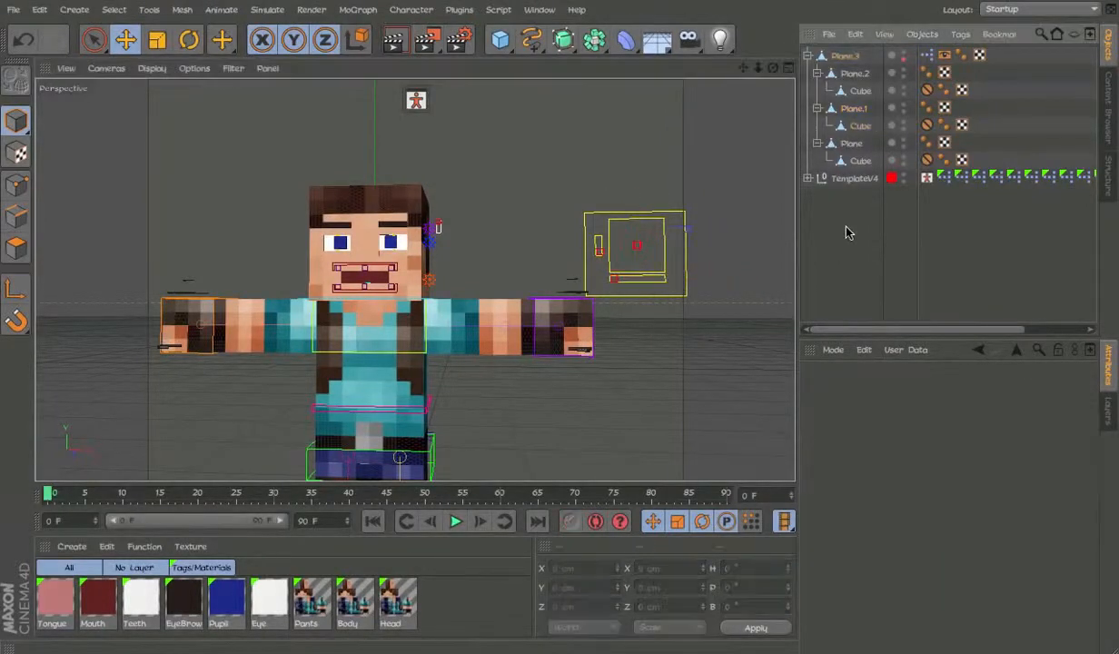
pyautogui.click(857, 119)
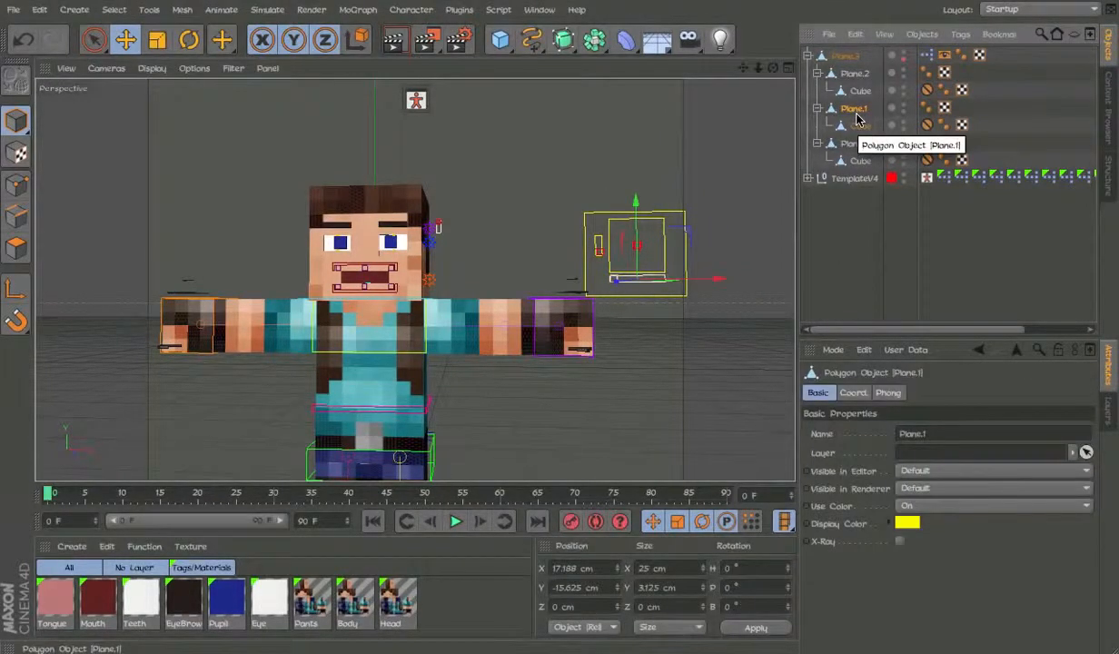
pyautogui.click(860, 93)
pyautogui.click(704, 3)
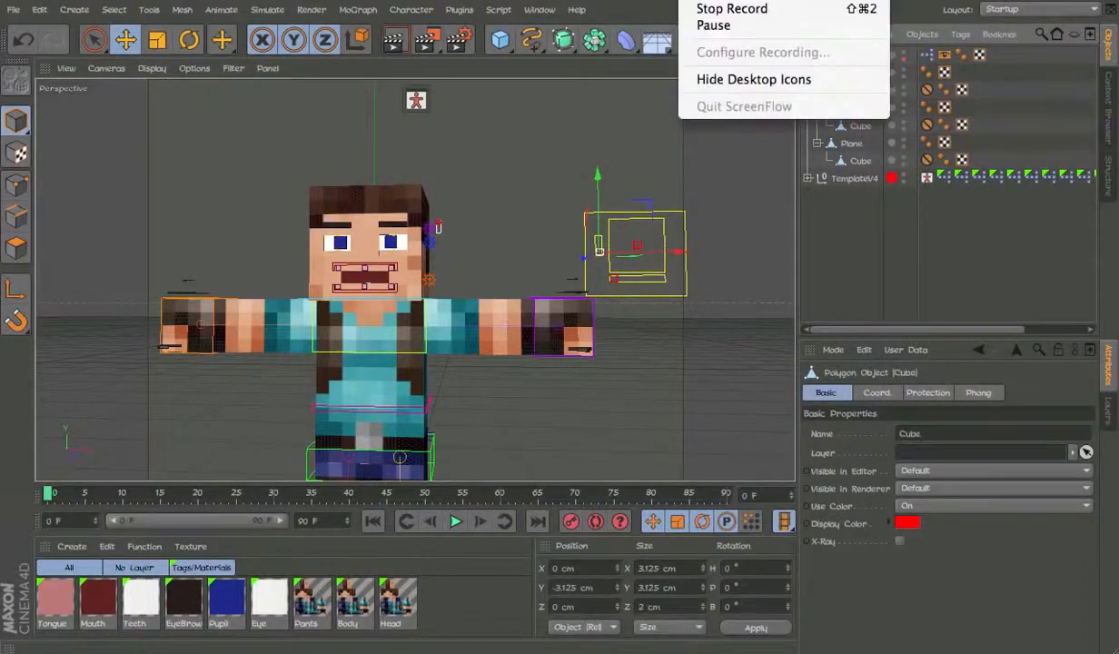
pyautogui.click(892, 296)
pyautogui.keyDown('alt'); pyautogui.moveTo(717, 193); pyautogui.dragTo(545, 277); pyautogui.keyUp('alt')
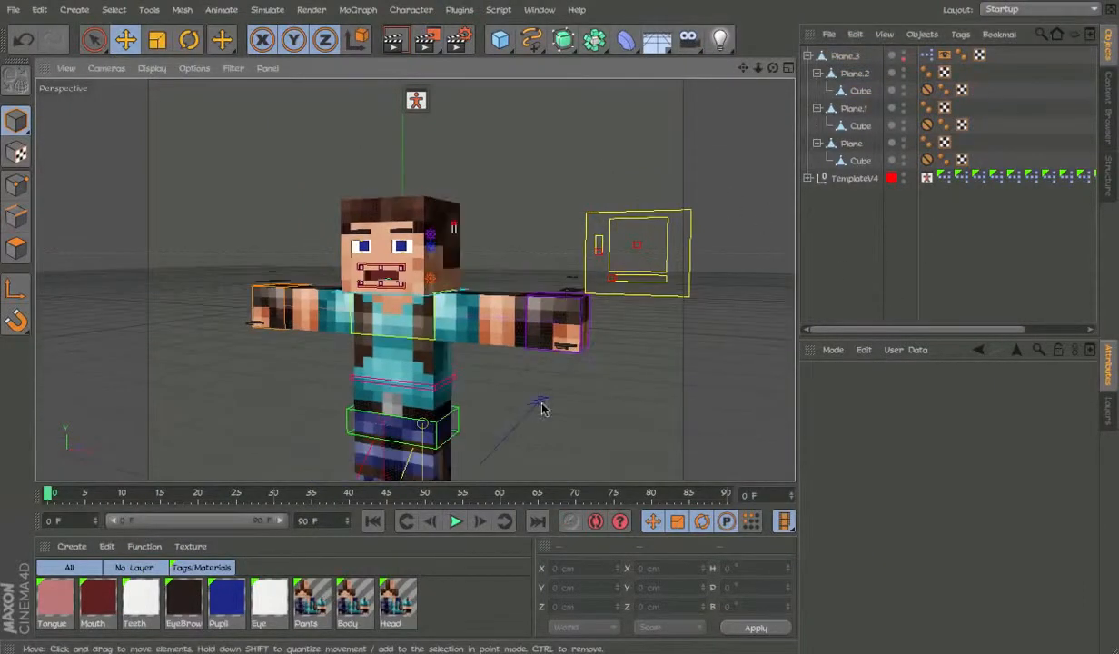
# Step: In Plane.3's XPresso setup, duplicate the Range Mapper node and set the copy's data type to Real
pyautogui.click(853, 145)
pyautogui.click(903, 211)
pyautogui.doubleClick(927, 57)
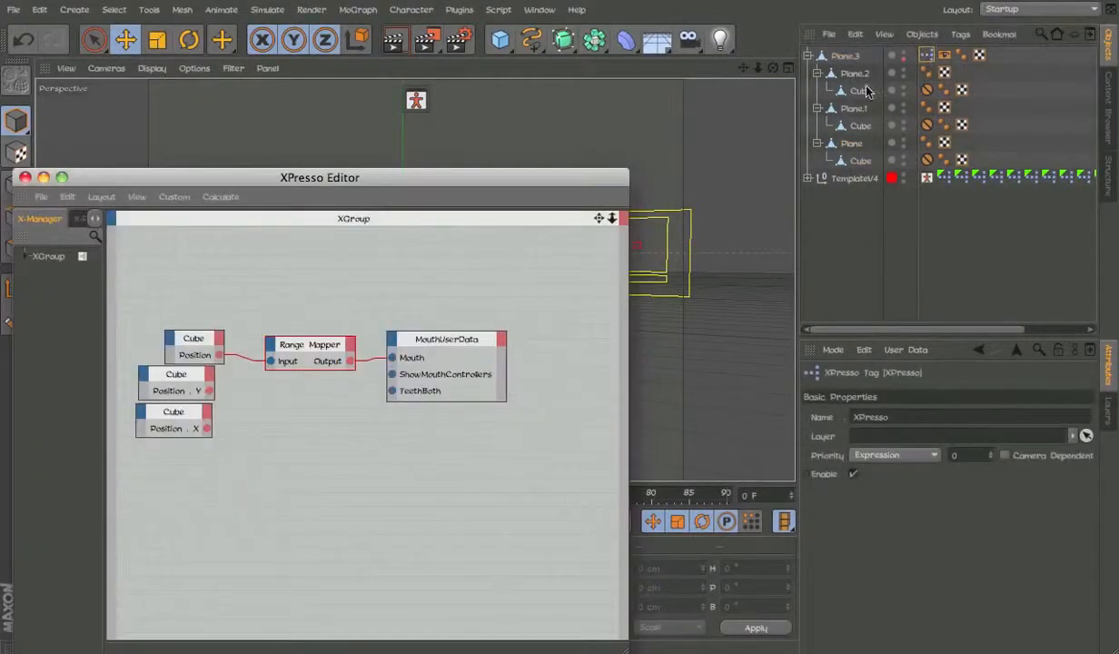
pyautogui.click(860, 91)
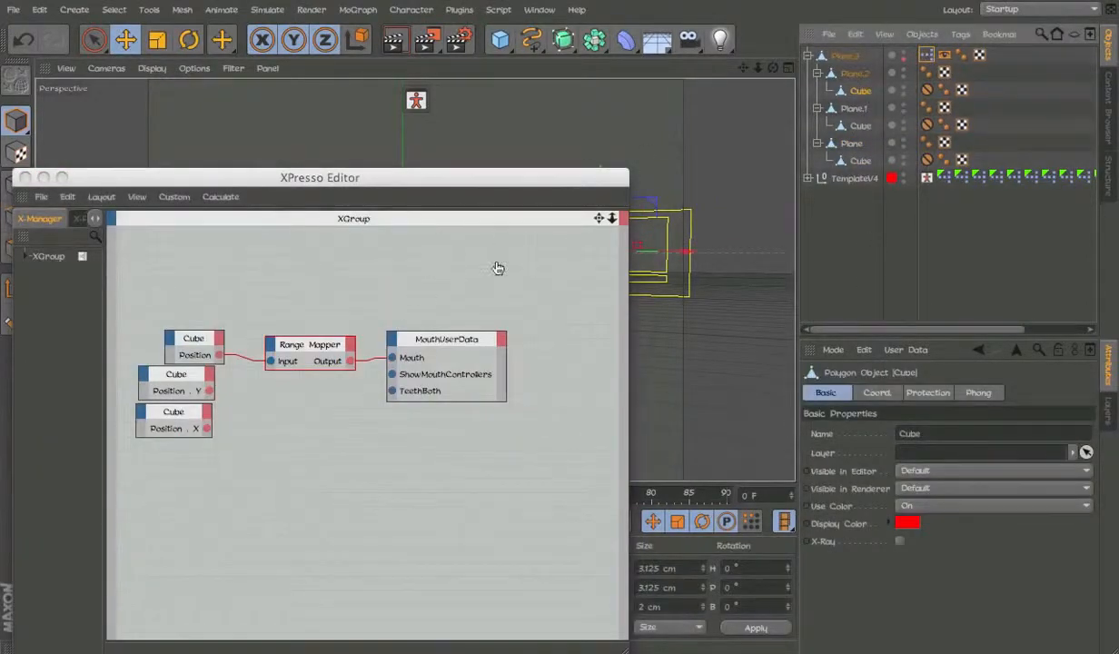
pyautogui.rightClick(323, 389)
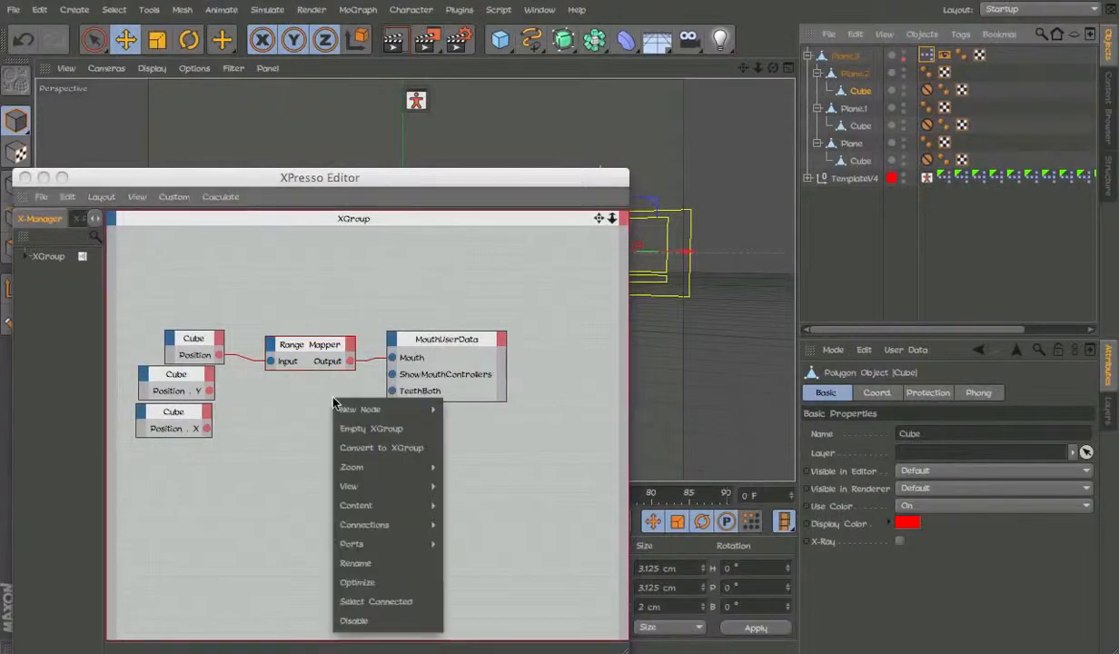
pyautogui.click(366, 331)
pyautogui.keyDown('ctrl'); pyautogui.moveTo(314, 343); pyautogui.dragTo(313, 398); pyautogui.keyUp('ctrl')
pyautogui.click(877, 433)
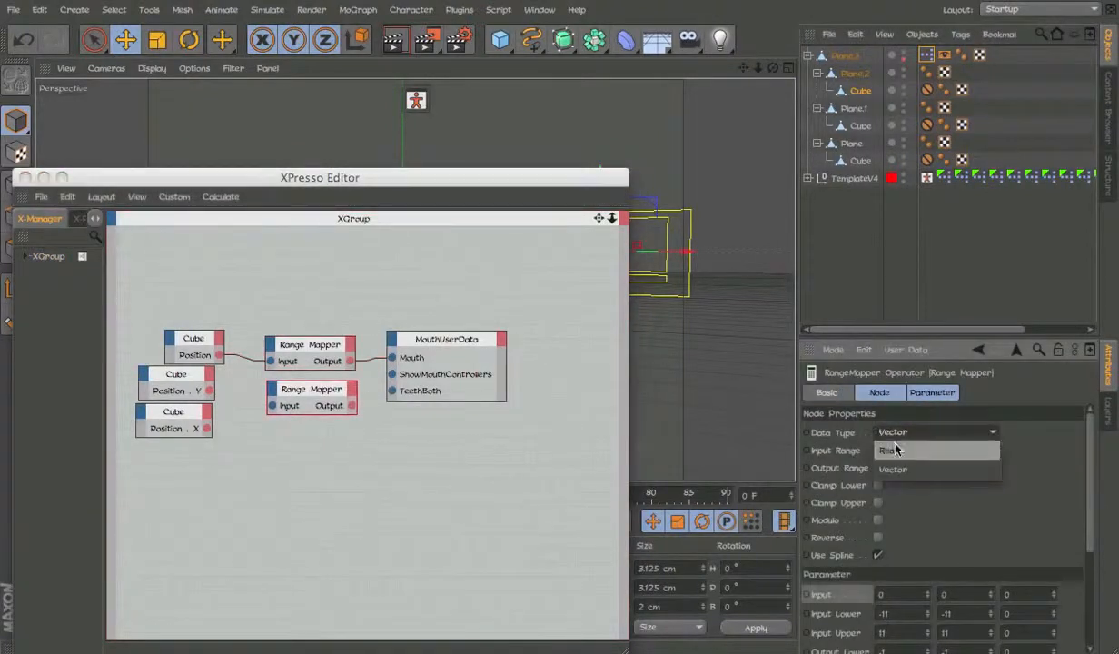
pyautogui.click(909, 420)
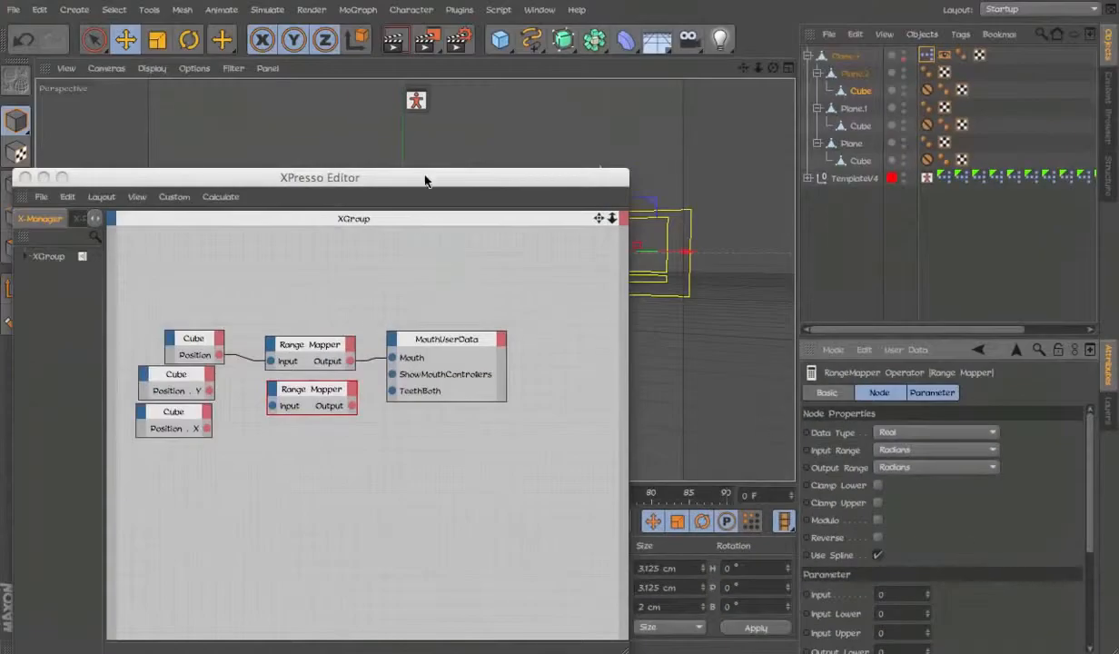
# Step: Set the duplicated Range Mapper's Input Lower to -3.125, Input Upper to 3.125 and Output Upper to 1
pyautogui.moveTo(424, 180); pyautogui.dragTo(149, 180)
pyautogui.click(599, 265)
pyautogui.scroll(5, 599, 265)
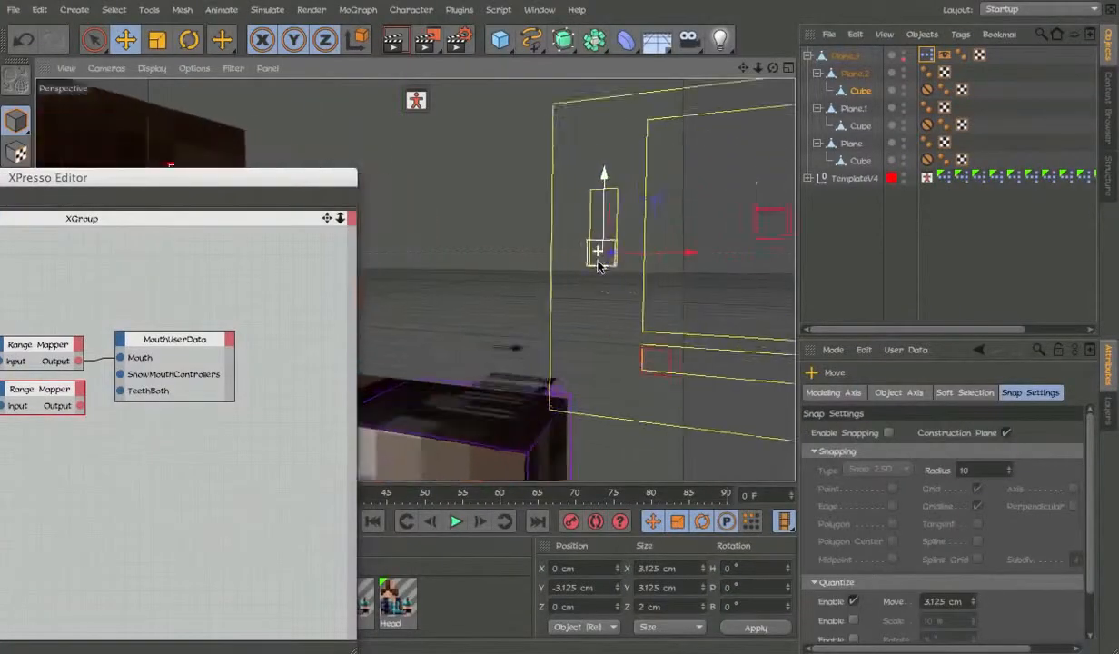
pyautogui.scroll(2, 625, 292)
pyautogui.scroll(-6, 632, 193)
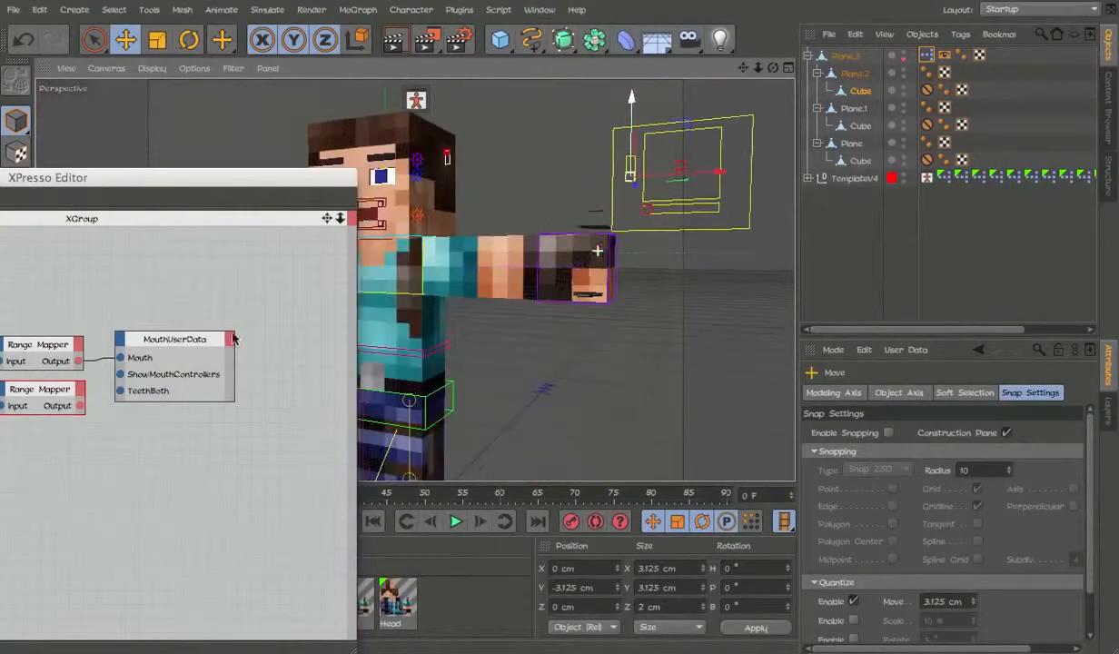
pyautogui.keyDown('alt'); pyautogui.moveTo(232, 338); pyautogui.dragTo(473, 339, button='middle'); pyautogui.keyUp('alt')
pyautogui.click(255, 385)
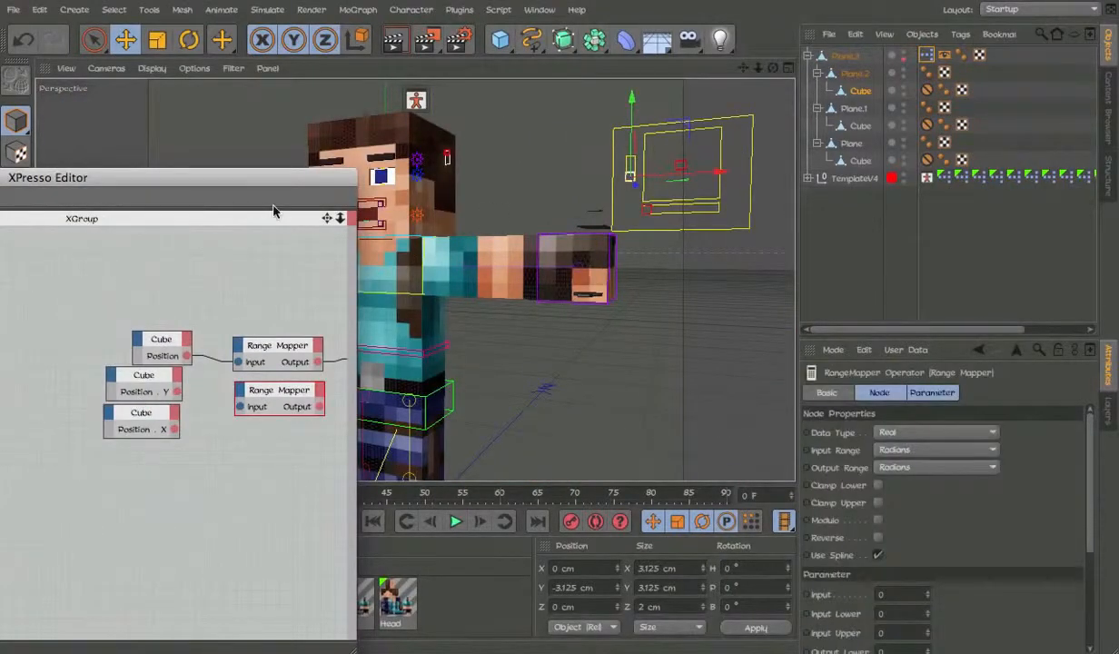
pyautogui.doubleClick(907, 612)
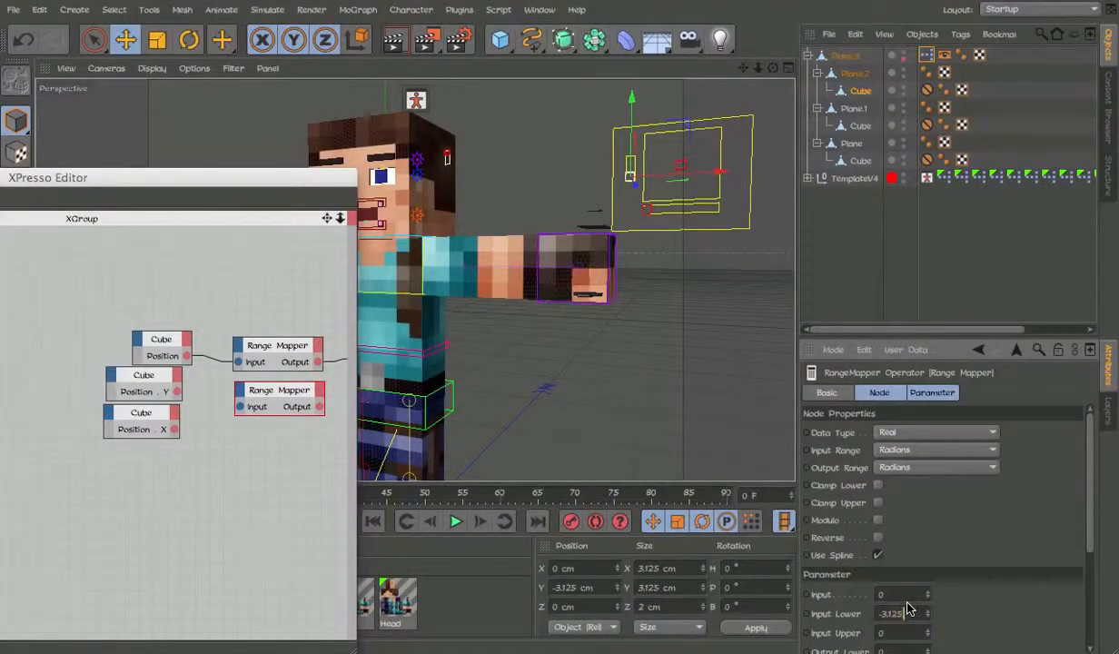
pyautogui.doubleClick(908, 633)
pyautogui.scroll(-4, 879, 588)
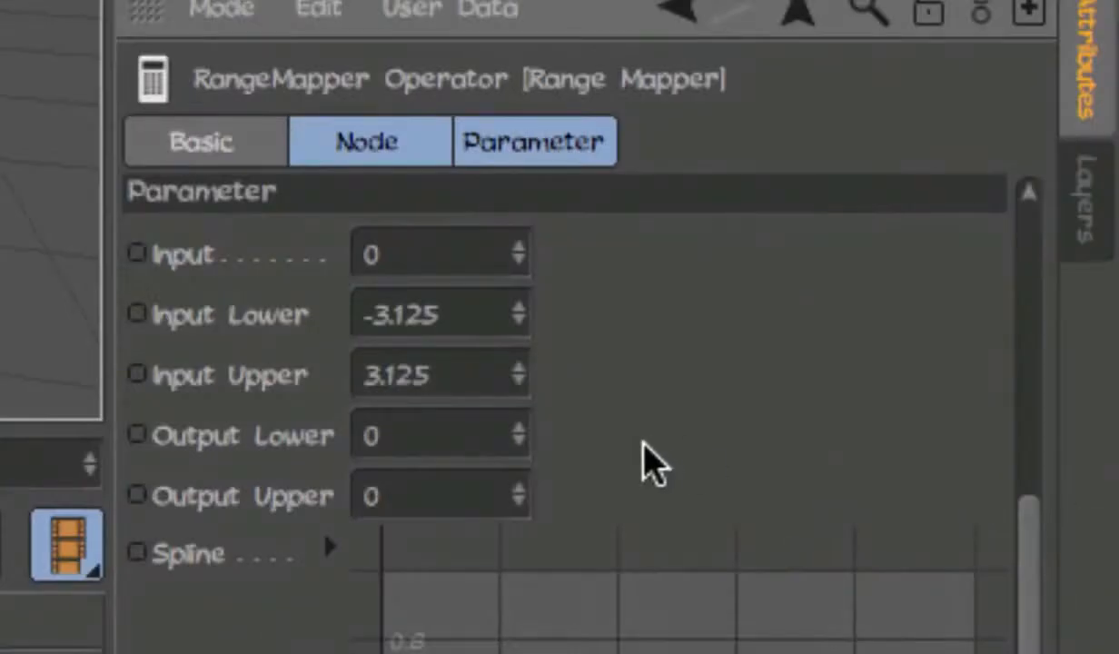
pyautogui.doubleClick(463, 491)
pyautogui.write('1')
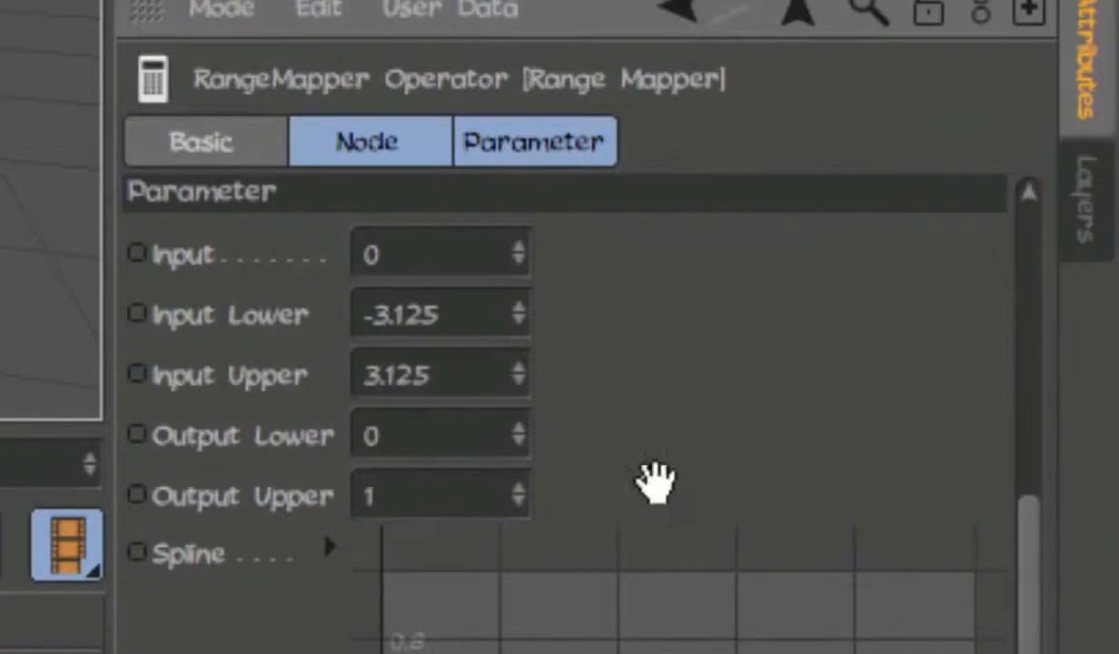
# Step: Review the Input Lower and Input Upper values of the duplicated Range Mapper
pyautogui.click(440, 386)
pyautogui.moveTo(382, 362); pyautogui.dragTo(236, 348)
pyautogui.click(681, 378)
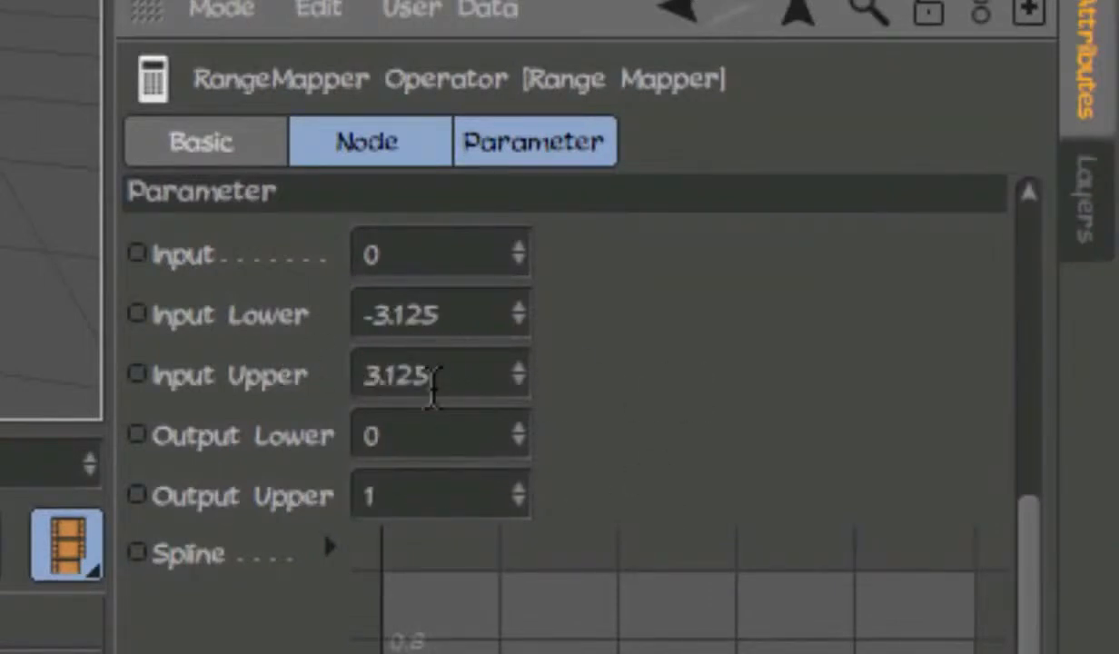
pyautogui.click(455, 327)
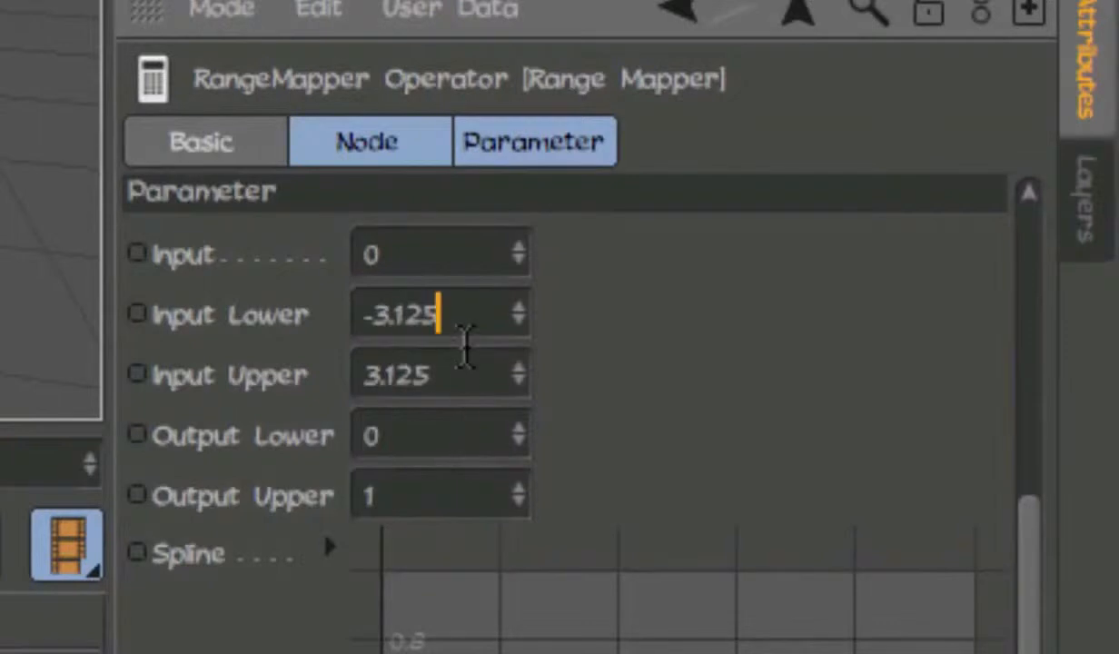
pyautogui.moveTo(484, 314); pyautogui.dragTo(299, 312)
pyautogui.click(771, 377)
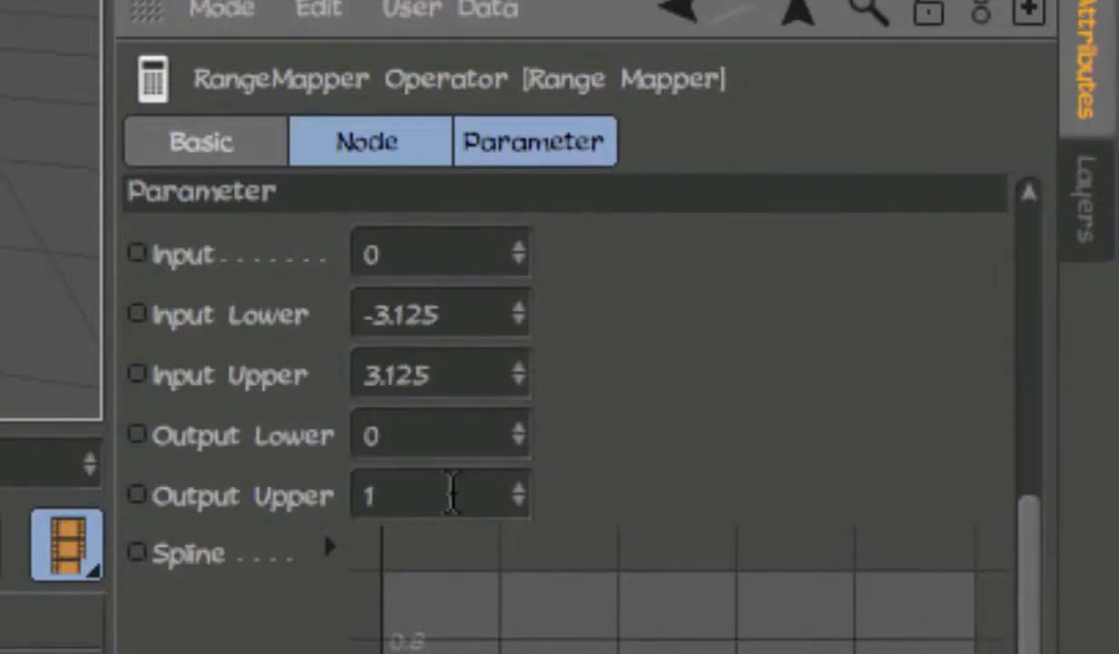
pyautogui.click(457, 374)
pyautogui.moveTo(457, 375); pyautogui.dragTo(335, 376)
pyautogui.click(665, 402)
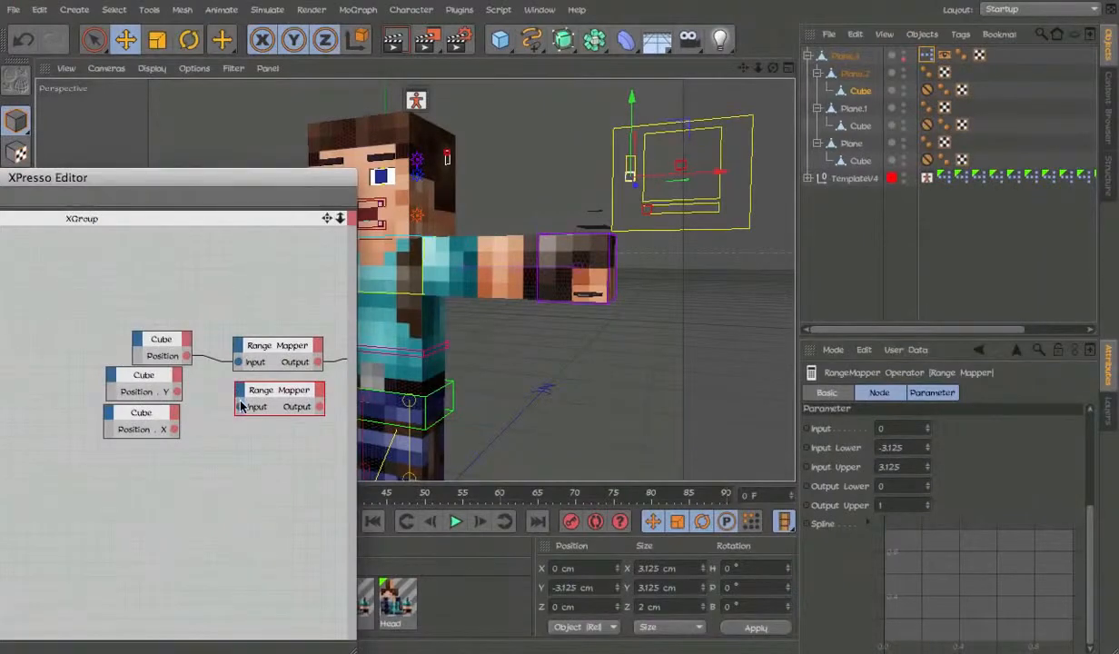
# Step: Connect the Cube's Position.Y through the duplicated Range Mapper to the ShowMouthControllers input of MouthUserData
pyautogui.moveTo(274, 384); pyautogui.dragTo(227, 380, button='middle')
pyautogui.moveTo(244, 179); pyautogui.dragTo(335, 149)
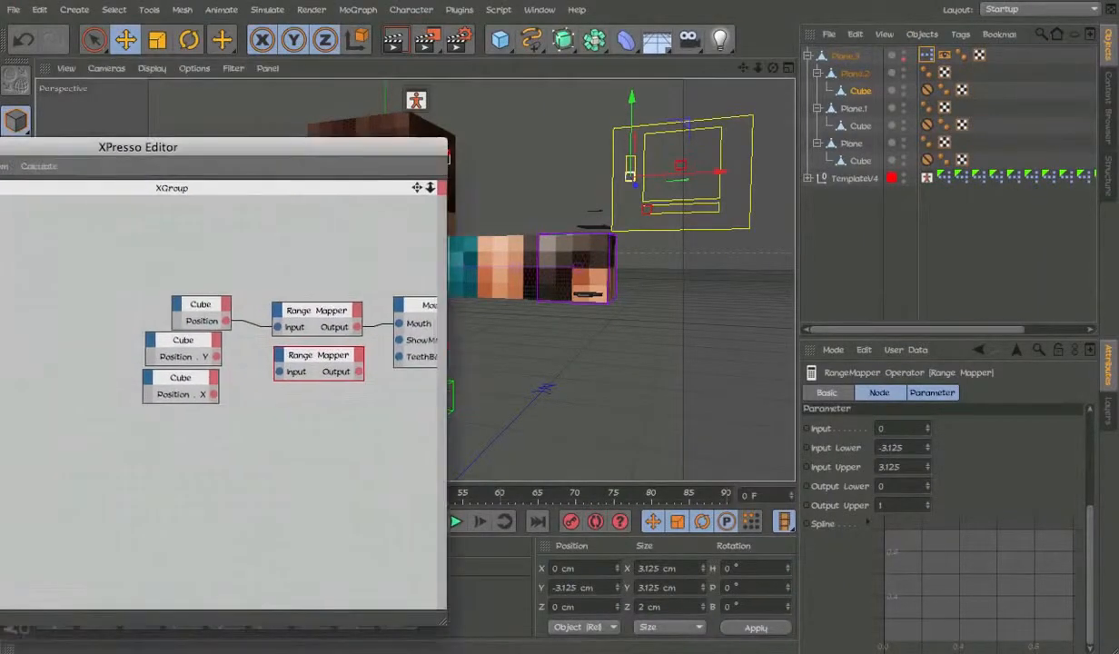
pyautogui.moveTo(394, 309); pyautogui.dragTo(335, 309, button='middle')
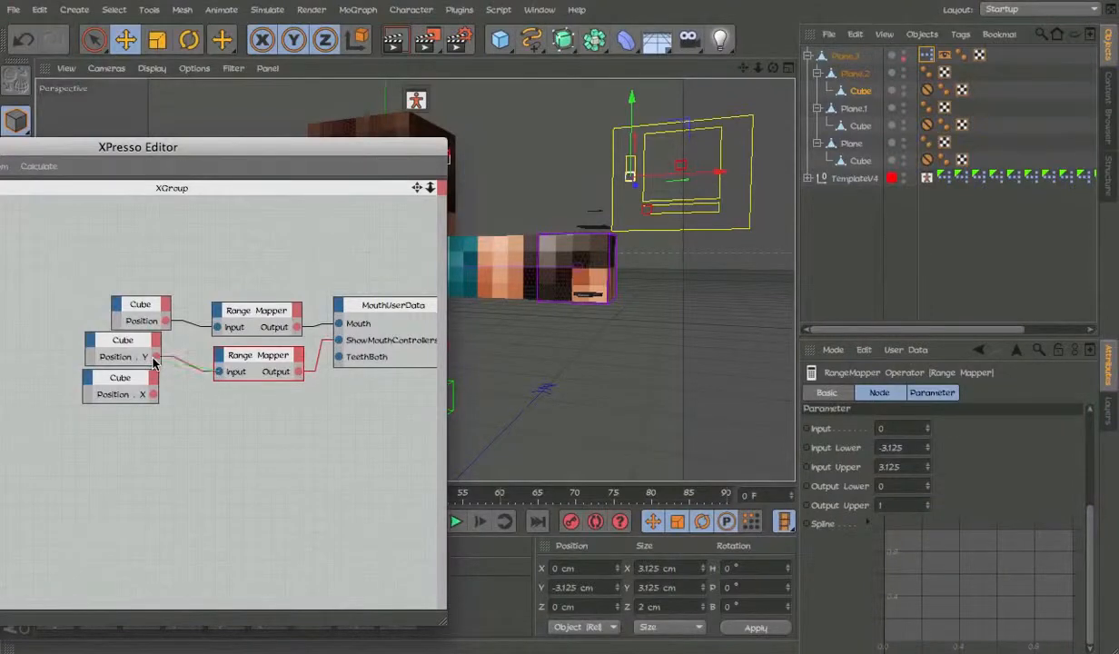
# Step: Slide the Cube under Plane.2 along its slider to test the mouth controller visibility, leaving it at Y 3.125 cm
pyautogui.moveTo(288, 146); pyautogui.dragTo(168, 283)
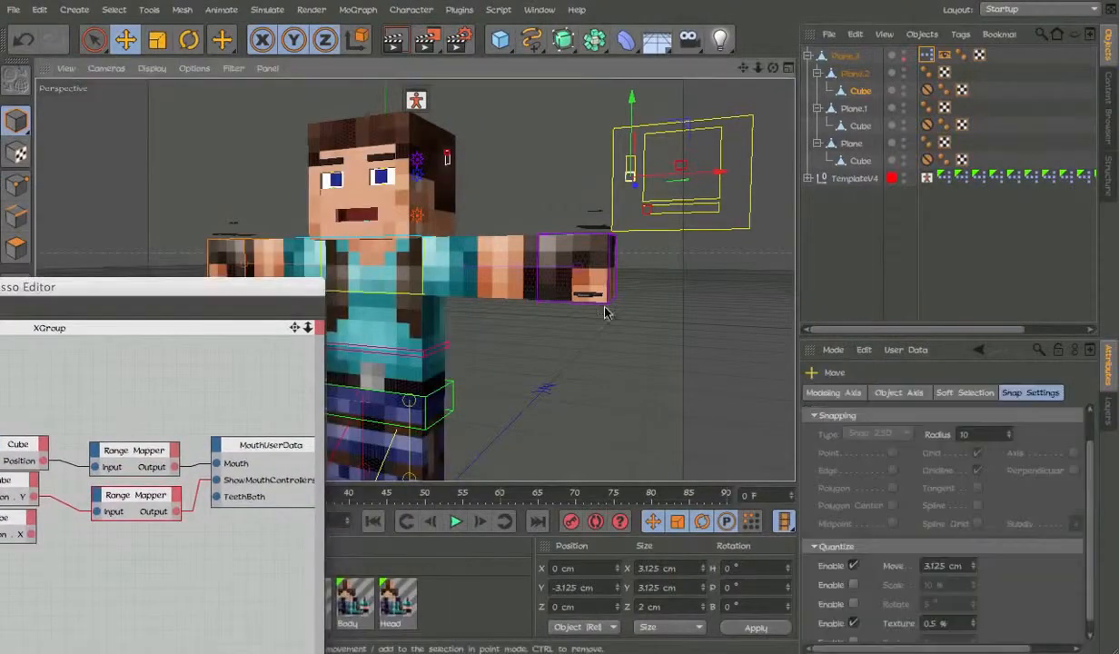
pyautogui.moveTo(605, 312); pyautogui.dragTo(649, 135)
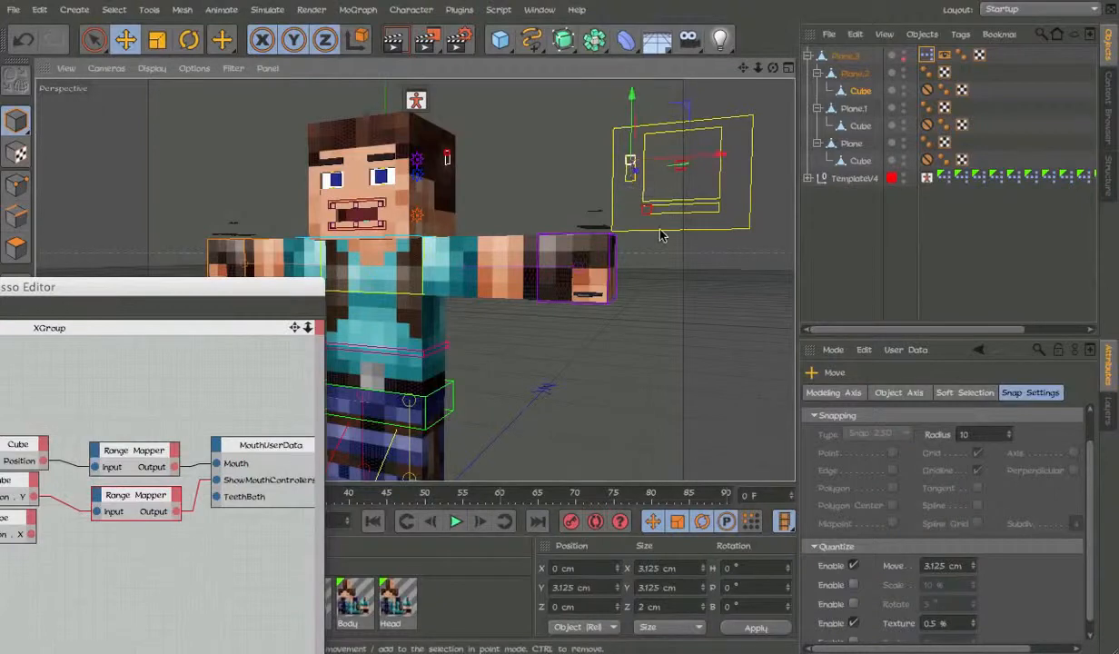
pyautogui.click(660, 230)
pyautogui.click(628, 179)
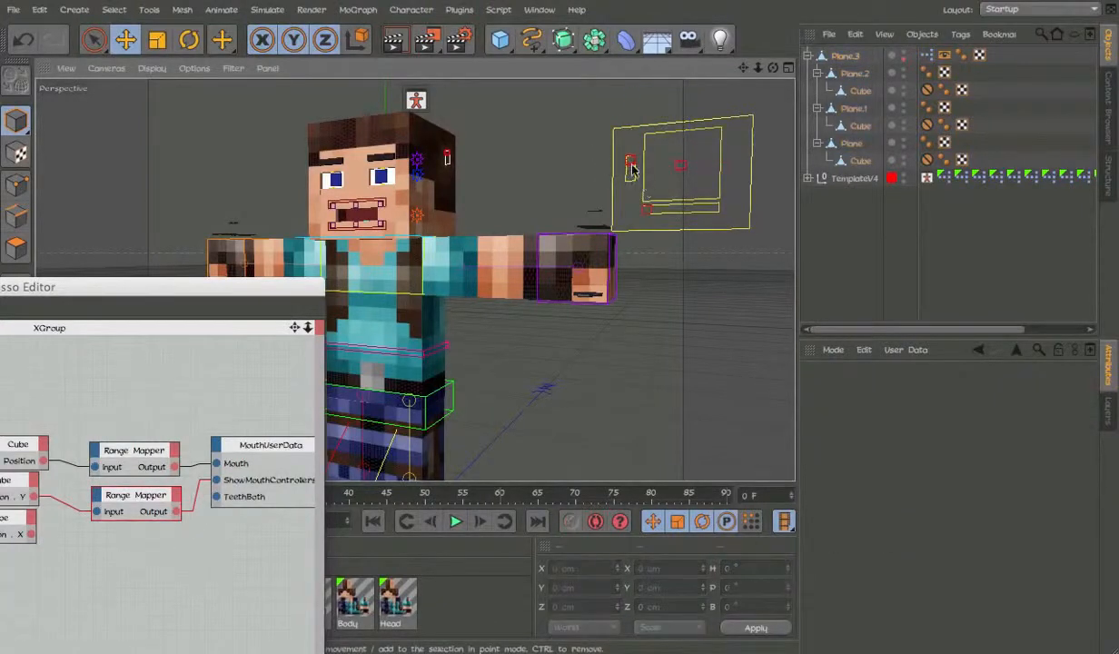
pyautogui.click(632, 169)
pyautogui.moveTo(620, 344); pyautogui.dragTo(644, 130)
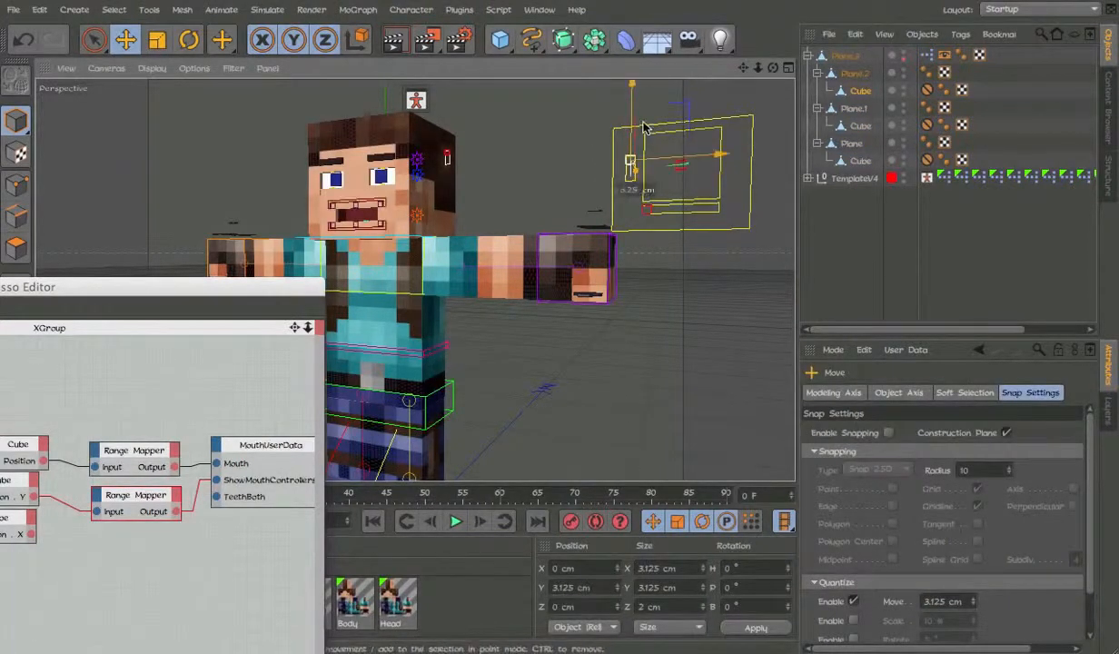
# Step: Move the second Range Mapper node up close beneath the first one in the XPresso Editor
pyautogui.moveTo(237, 290); pyautogui.dragTo(314, 200)
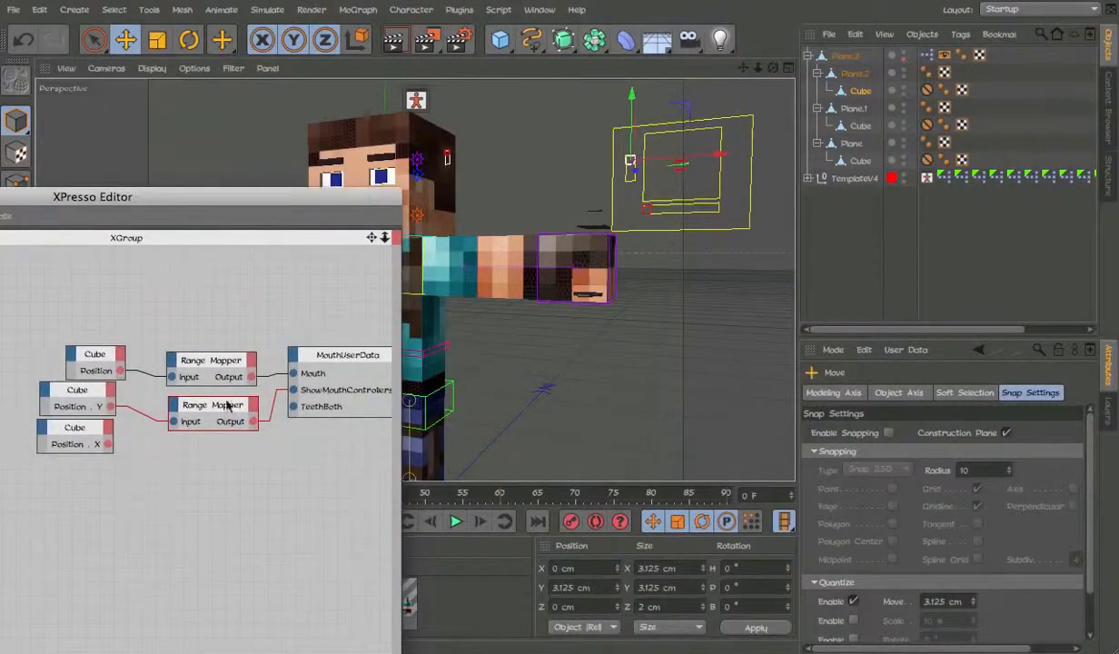
pyautogui.moveTo(222, 414); pyautogui.dragTo(221, 394)
pyautogui.click(277, 425)
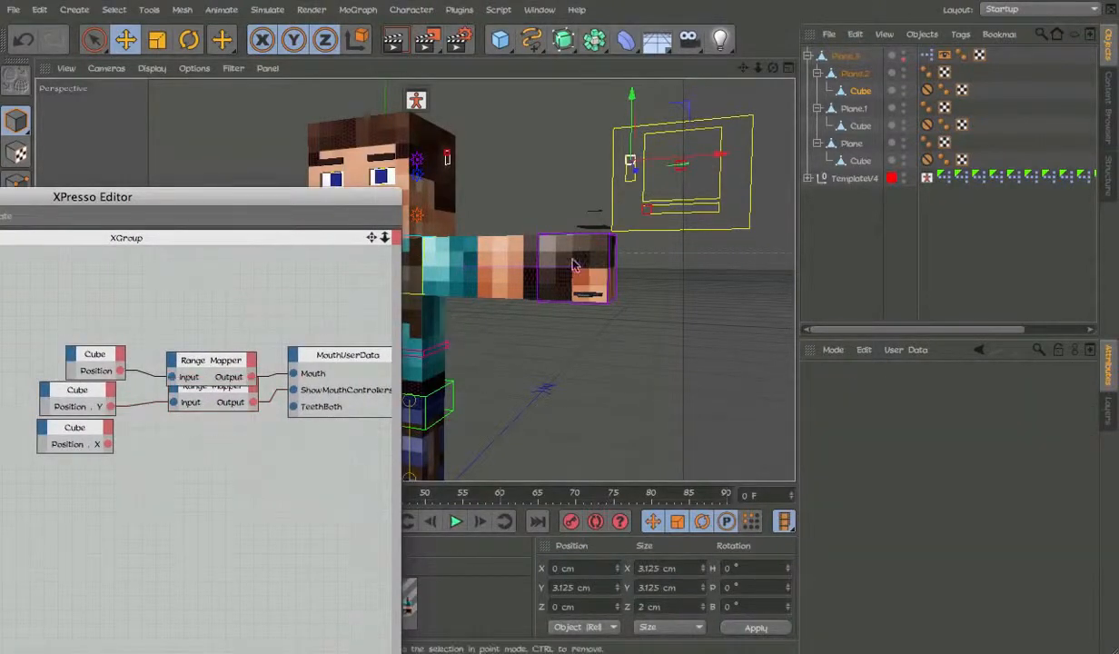
# Step: Set the X position of the Cube under Plane.1 to -11 cm
pyautogui.click(644, 212)
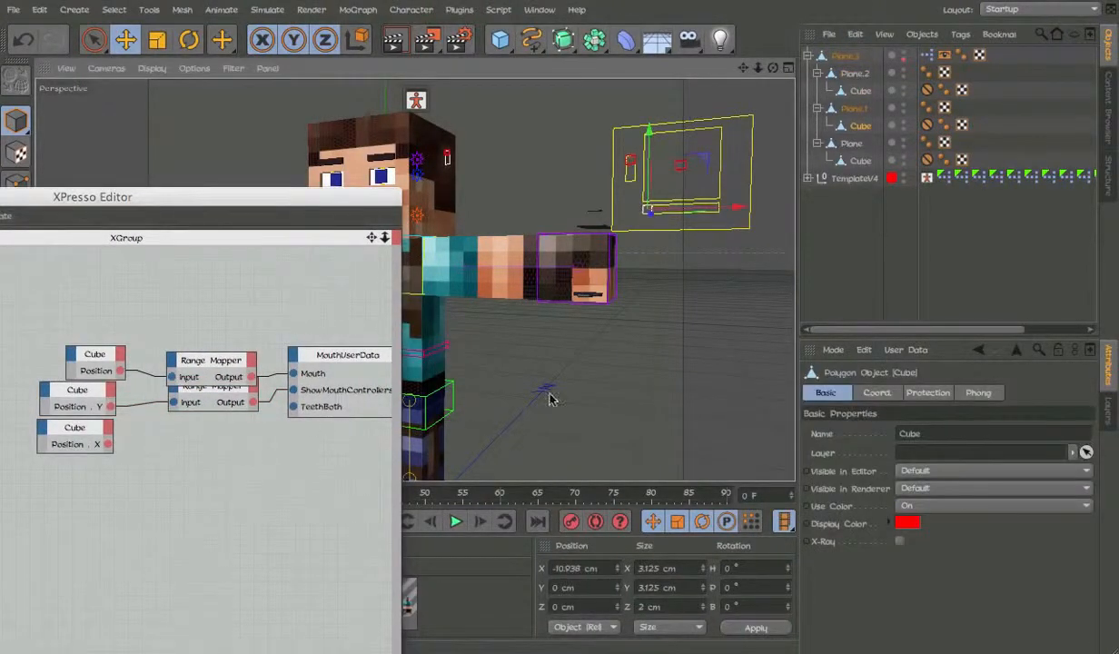
pyautogui.doubleClick(581, 568)
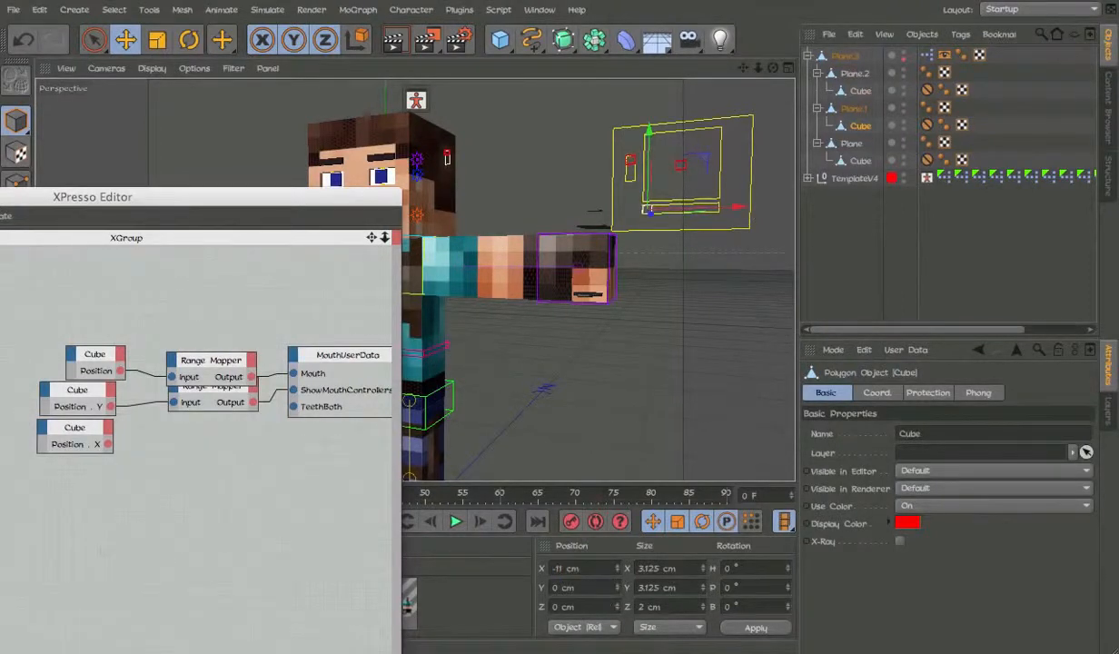
# Step: Duplicate the second Range Mapper below the others and connect the Cube's Position.X through it to the TeethBoth input of MouthUserData
pyautogui.click(232, 388)
pyautogui.click(236, 403)
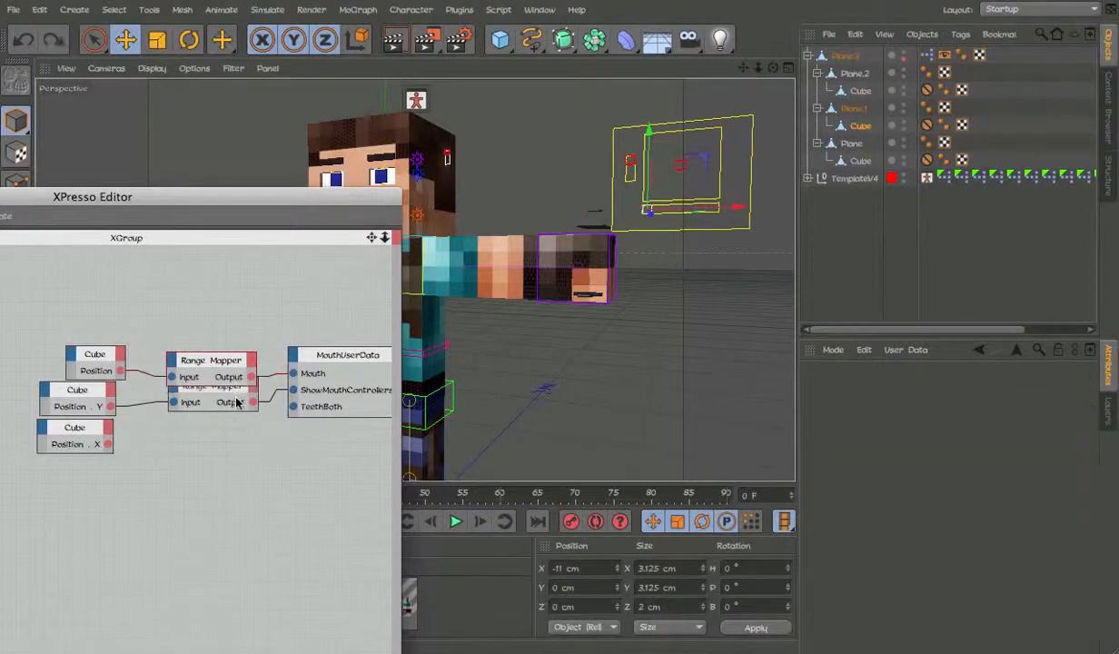
pyautogui.moveTo(232, 400); pyautogui.dragTo(216, 431)
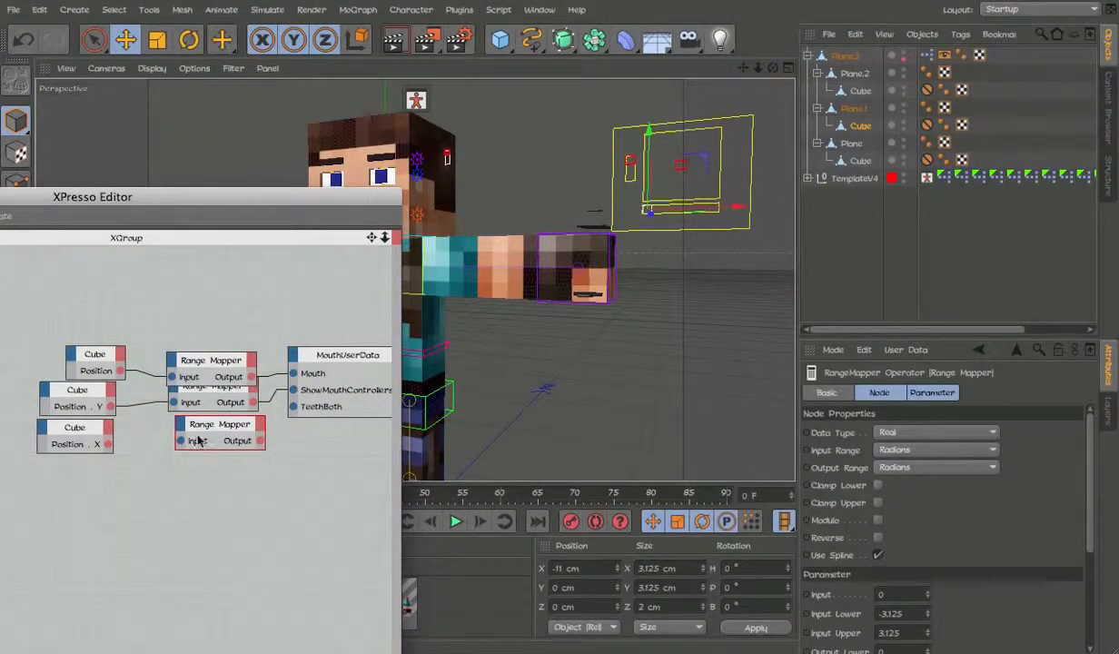
pyautogui.moveTo(104, 445); pyautogui.dragTo(106, 444)
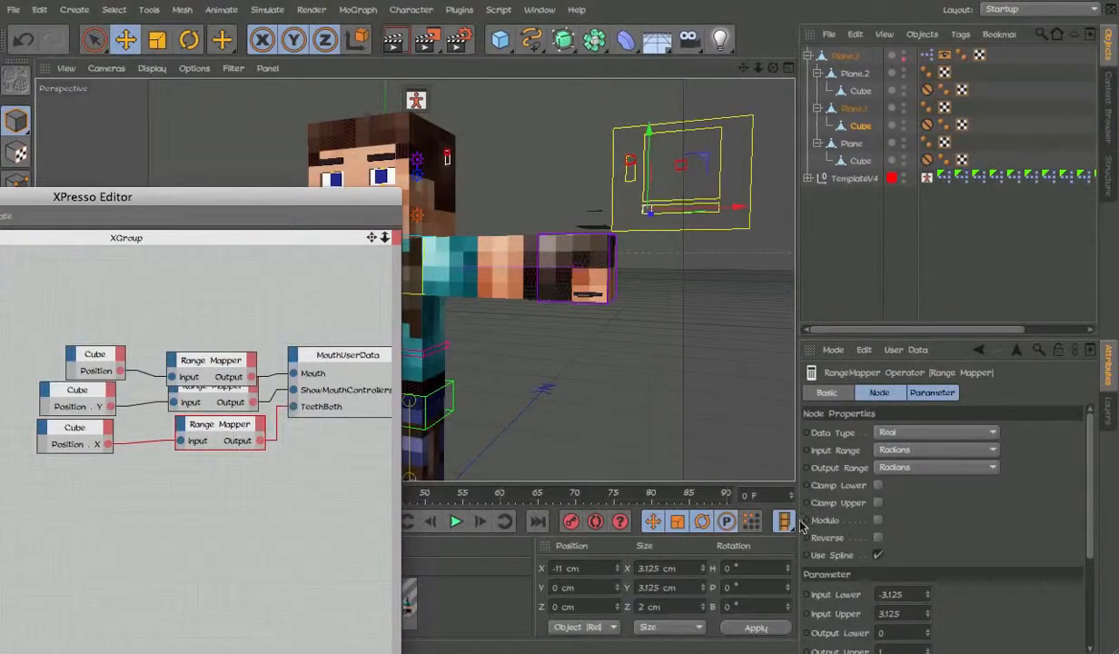
# Step: Set the new Range Mapper's Input Lower to -11 and Input Upper to 11
pyautogui.scroll(-3, 818, 529)
pyautogui.click(918, 447)
pyautogui.press('BackSpace')
pyautogui.press('BackSpace')
pyautogui.press('BackSpace')
pyautogui.press('BackSpace')
pyautogui.press('BackSpace')
pyautogui.press('BackSpace')
pyautogui.write('11')
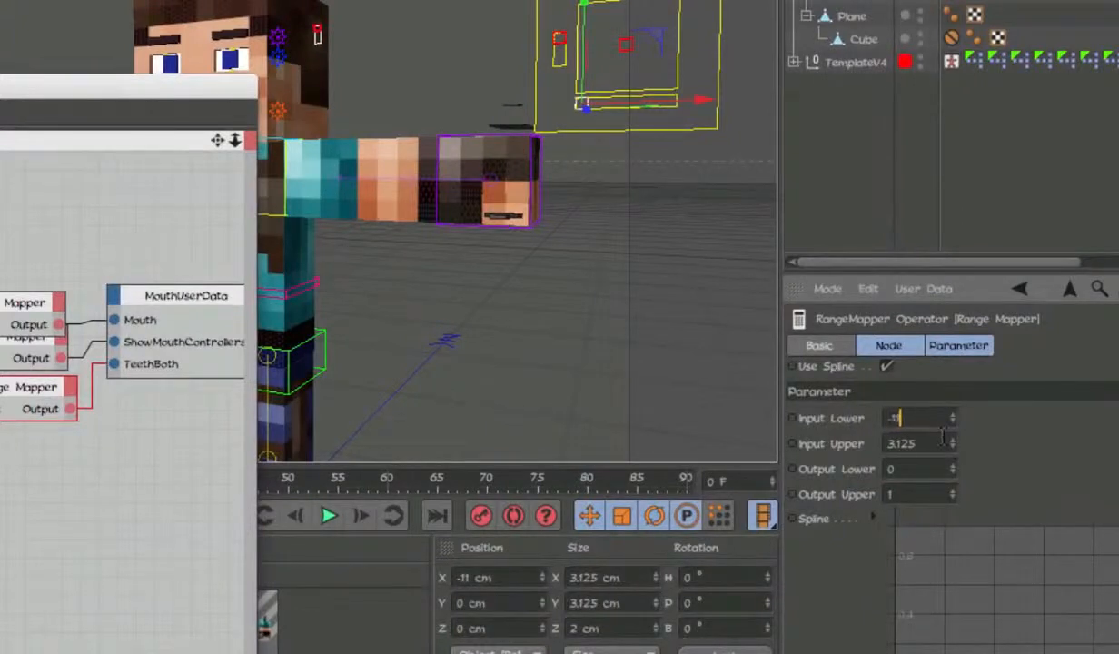
# Step: Set the new Range Mapper's Output Range to percent, with outputs from 0 % to 100 %
pyautogui.scroll(3, 1039, 451)
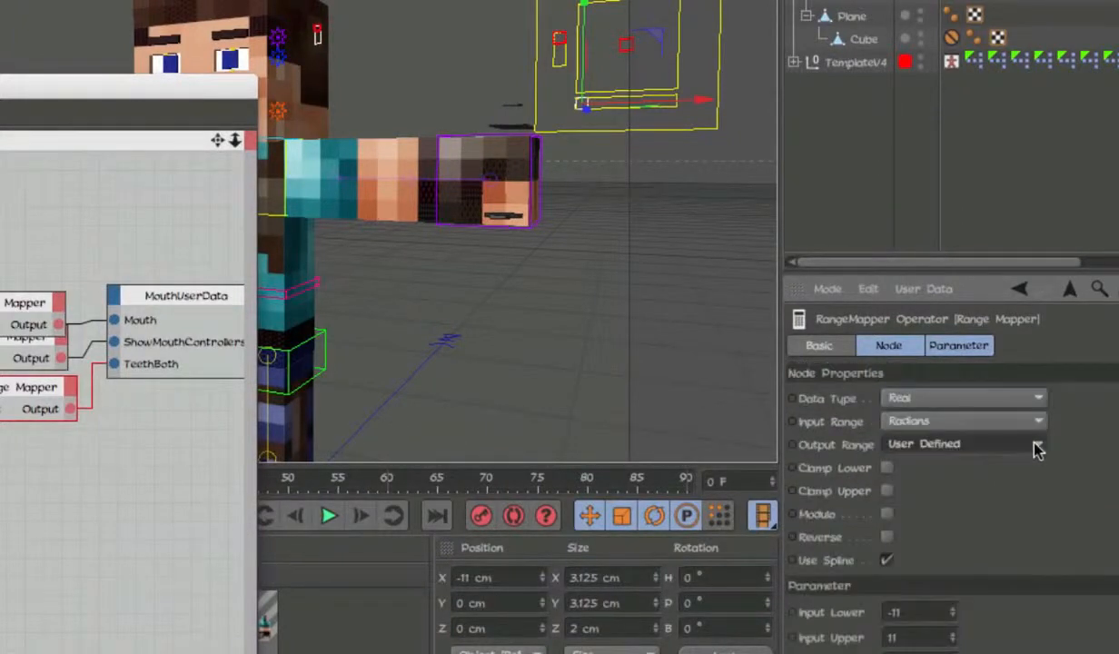
pyautogui.click(1026, 447)
pyautogui.click(1002, 543)
pyautogui.scroll(-3, 1027, 542)
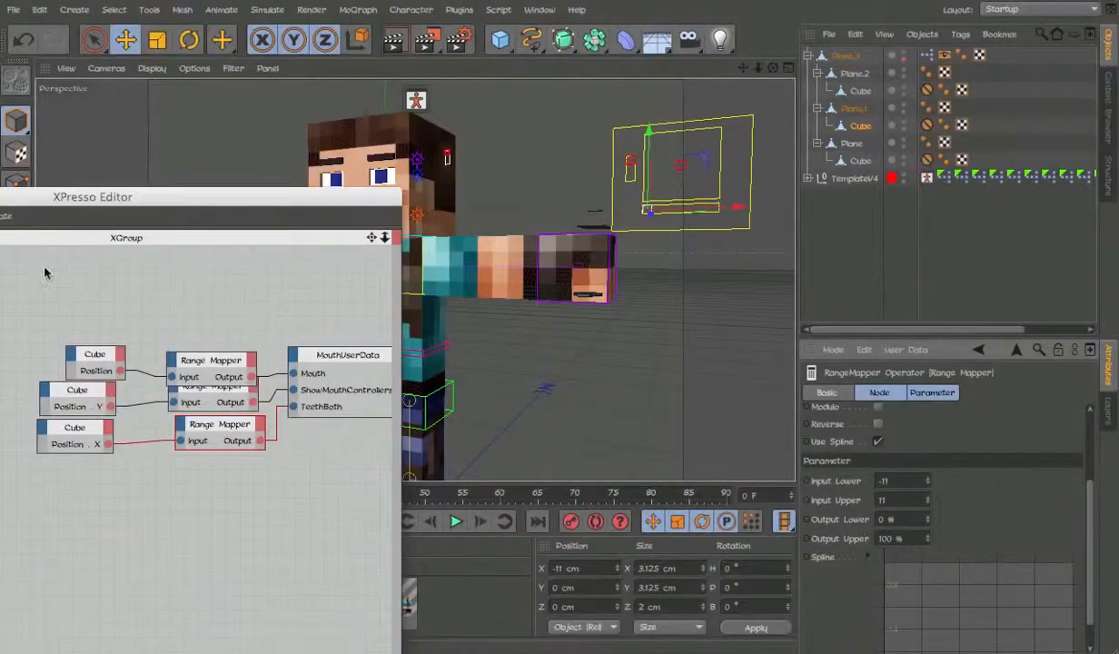
# Step: Close the XPresso Editor and slide the Cube under Plane.1 along its slider and back to X -11 cm
pyautogui.moveTo(60, 192); pyautogui.dragTo(301, 194)
pyautogui.click(35, 198)
pyautogui.moveTo(657, 252); pyautogui.dragTo(682, 253)
pyautogui.moveTo(677, 211); pyautogui.dragTo(646, 208)
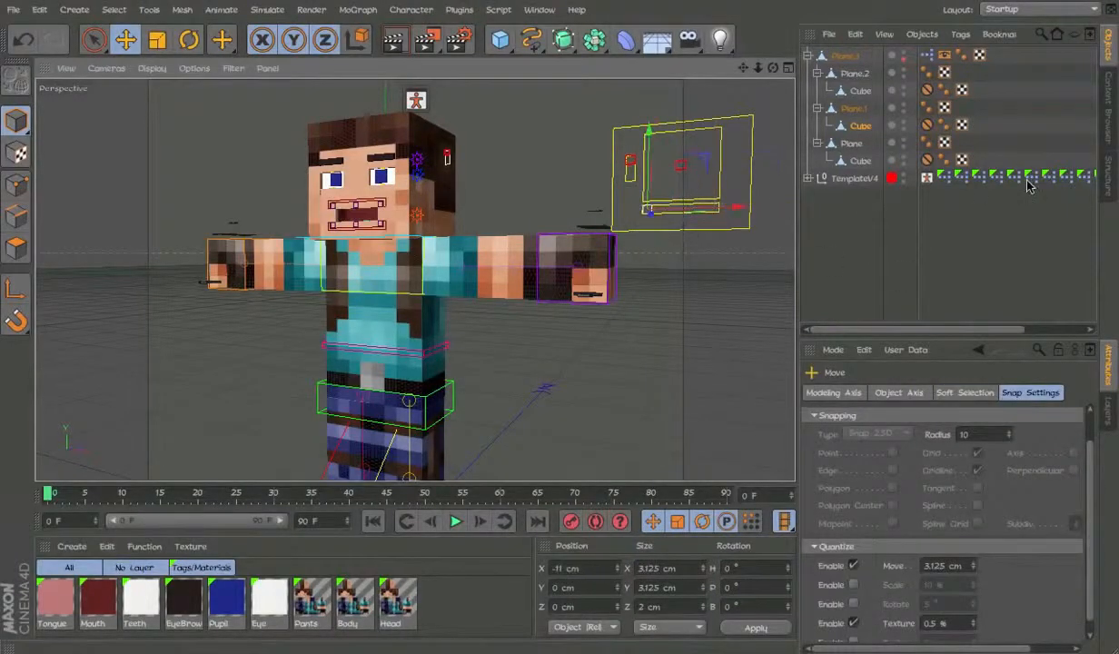
# Step: Try moving the outer Plane.3 and the inner Plane in the viewport, and undo both moves
pyautogui.click(702, 170)
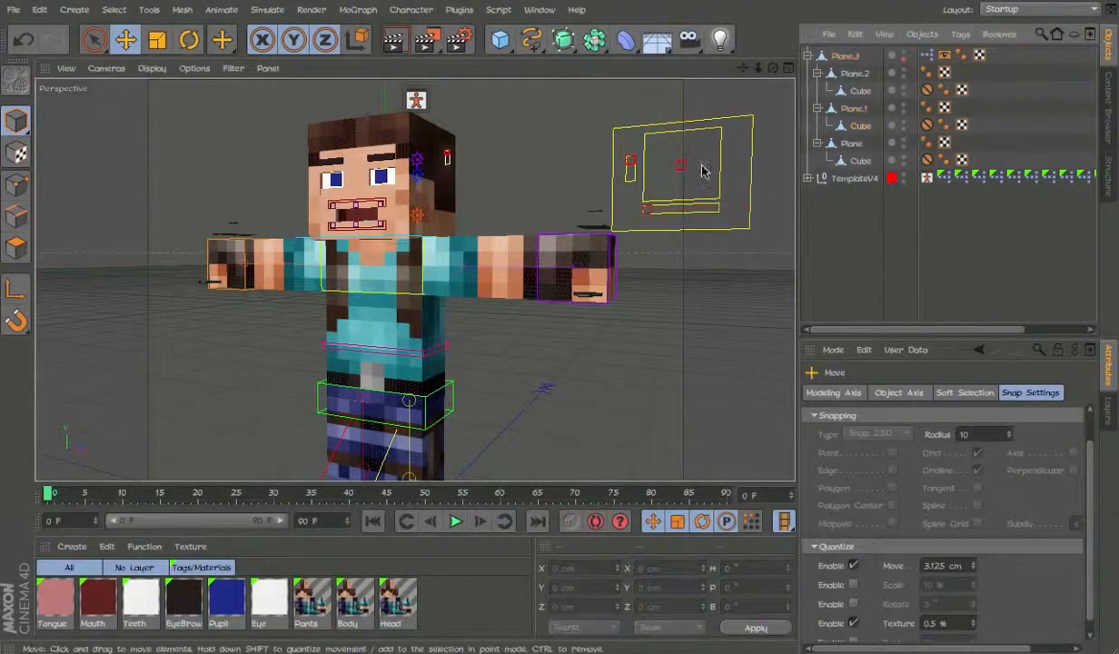
pyautogui.click(753, 221)
pyautogui.moveTo(752, 222); pyautogui.dragTo(777, 232)
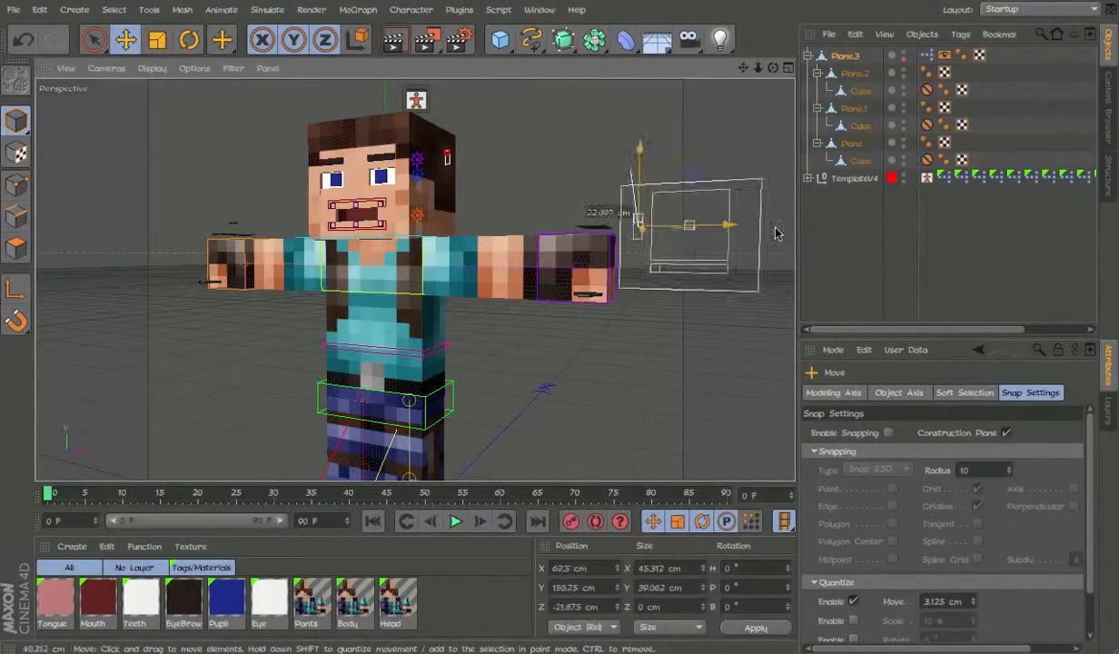
pyautogui.hotkey('ctrl', 'z')
pyautogui.click(680, 165)
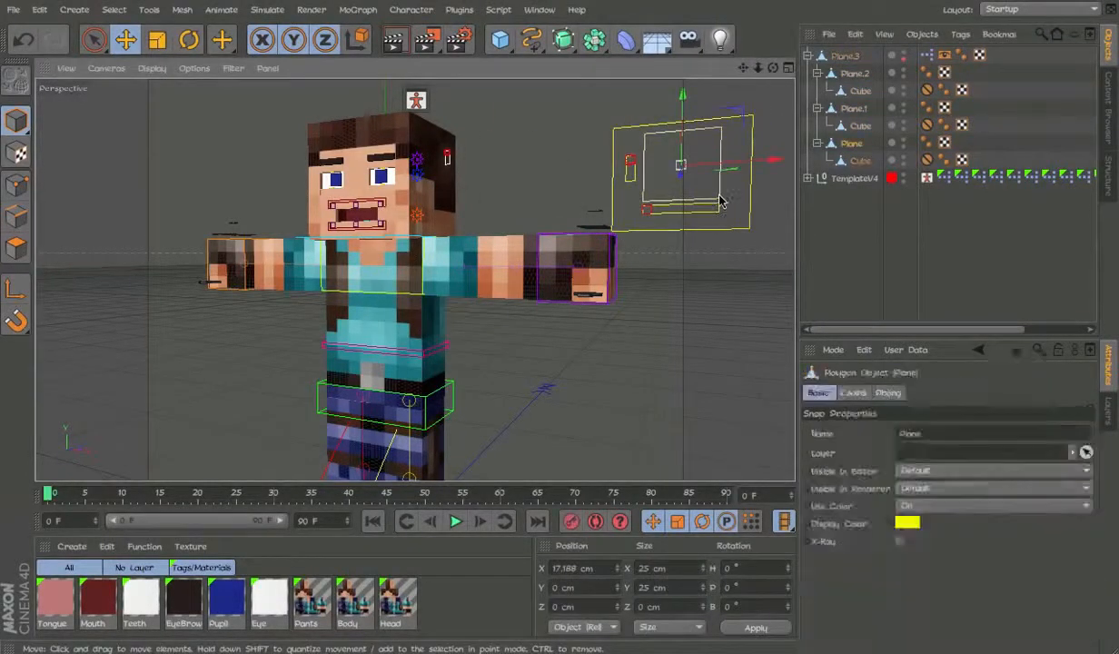
pyautogui.moveTo(680, 164); pyautogui.dragTo(680, 270)
pyautogui.hotkey('ctrl', 'z')
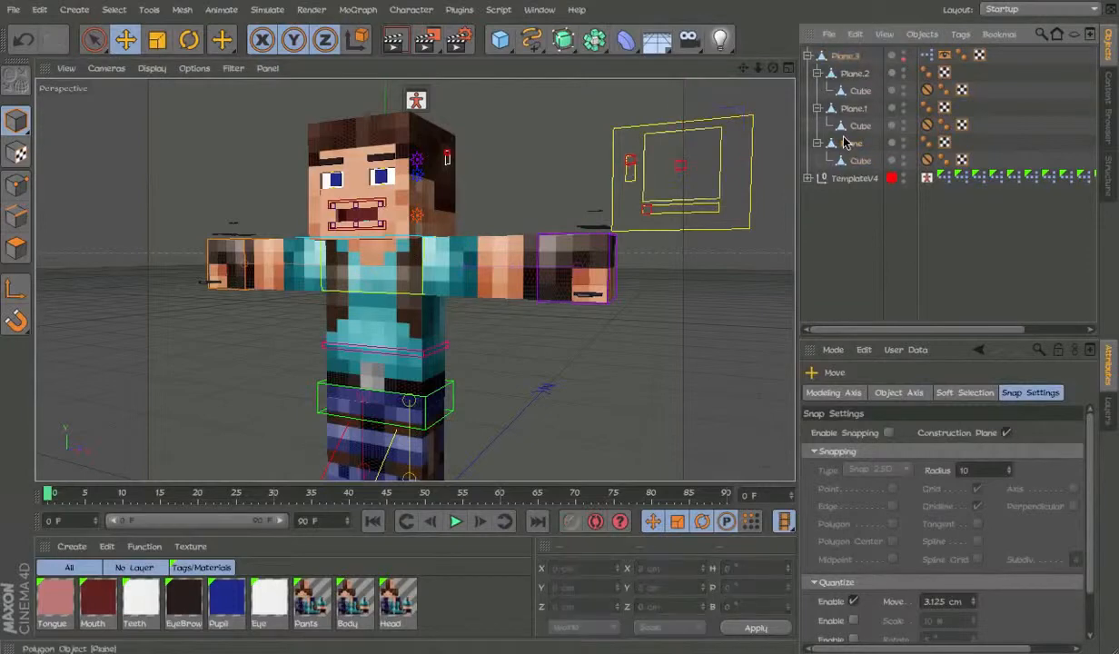
# Step: Add Plane, Plane.1 and Plane.2 to a new layer and lock that layer
pyautogui.click(852, 143)
pyautogui.click(854, 74)
pyautogui.rightClick(854, 74)
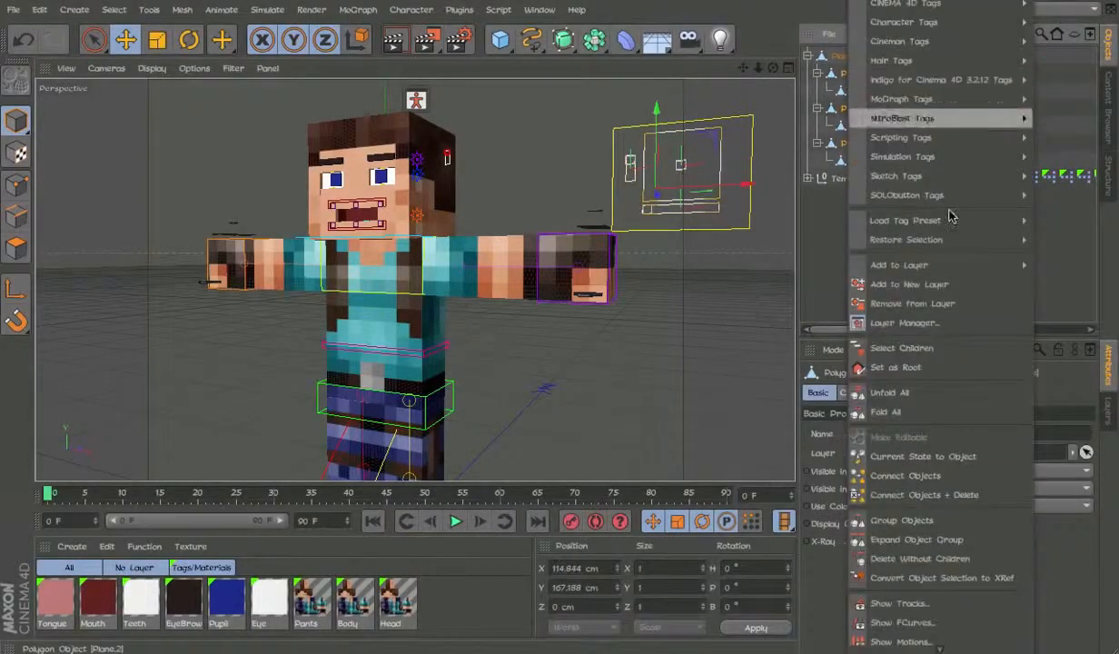
pyautogui.moveTo(949, 239)
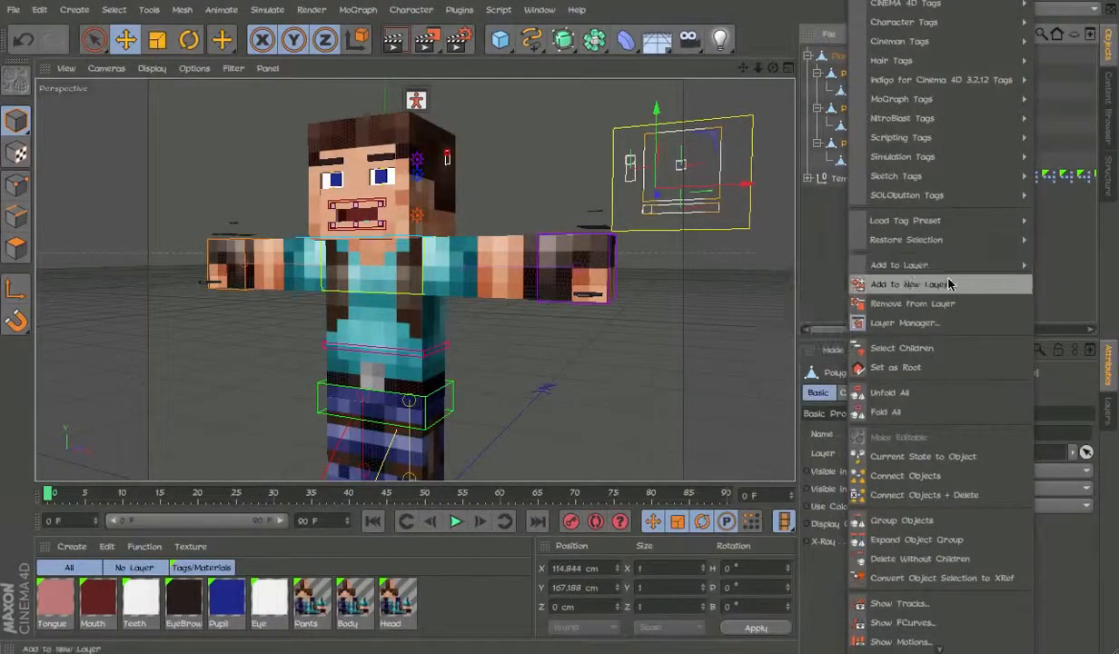
pyautogui.click(912, 284)
pyautogui.hotkey('shift', 'F4')
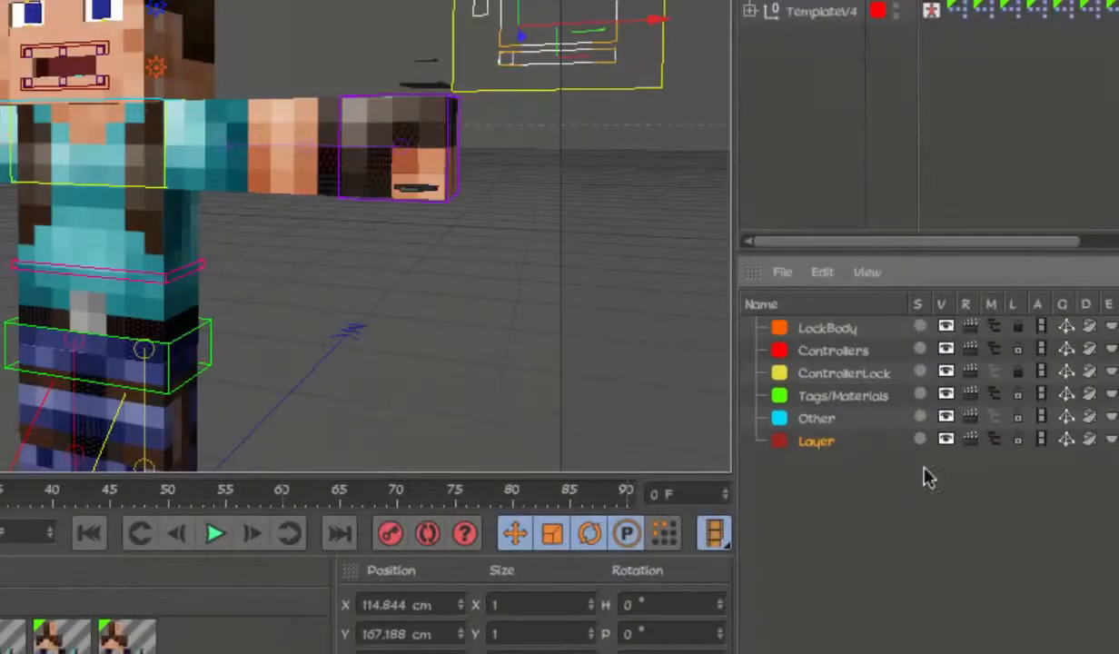
pyautogui.click(983, 460)
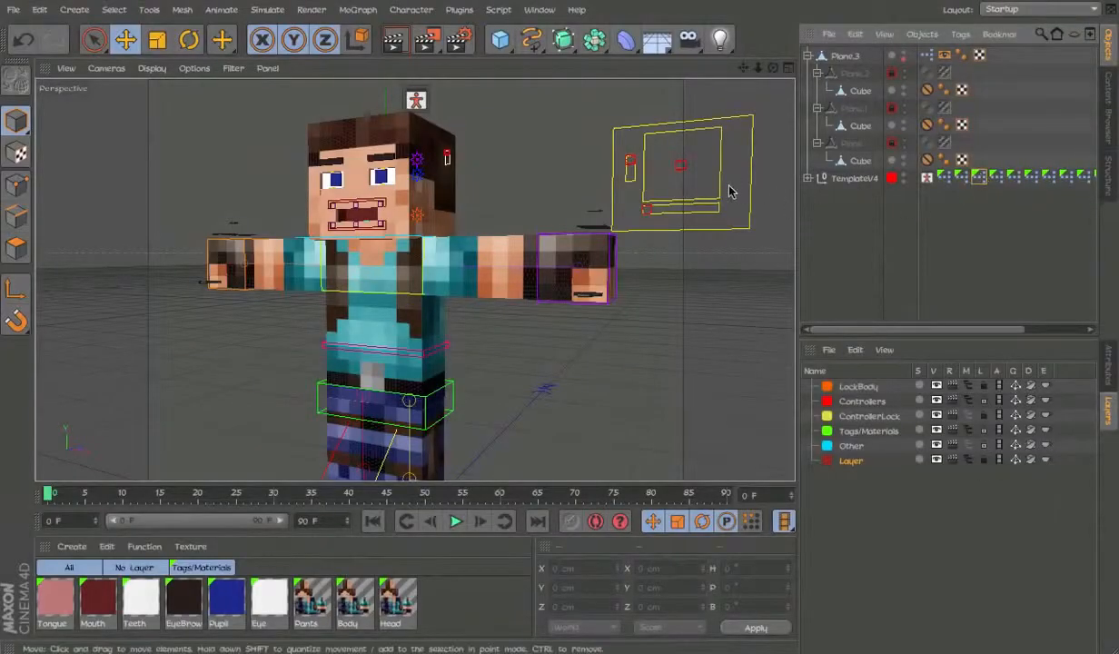
# Step: Move Plane.3 with its sliders beside the character's head, to X 56.25 cm, Y 190.625 cm, Z -18.75 cm
pyautogui.scroll(5, 712, 130)
pyautogui.scroll(-5, 712, 130)
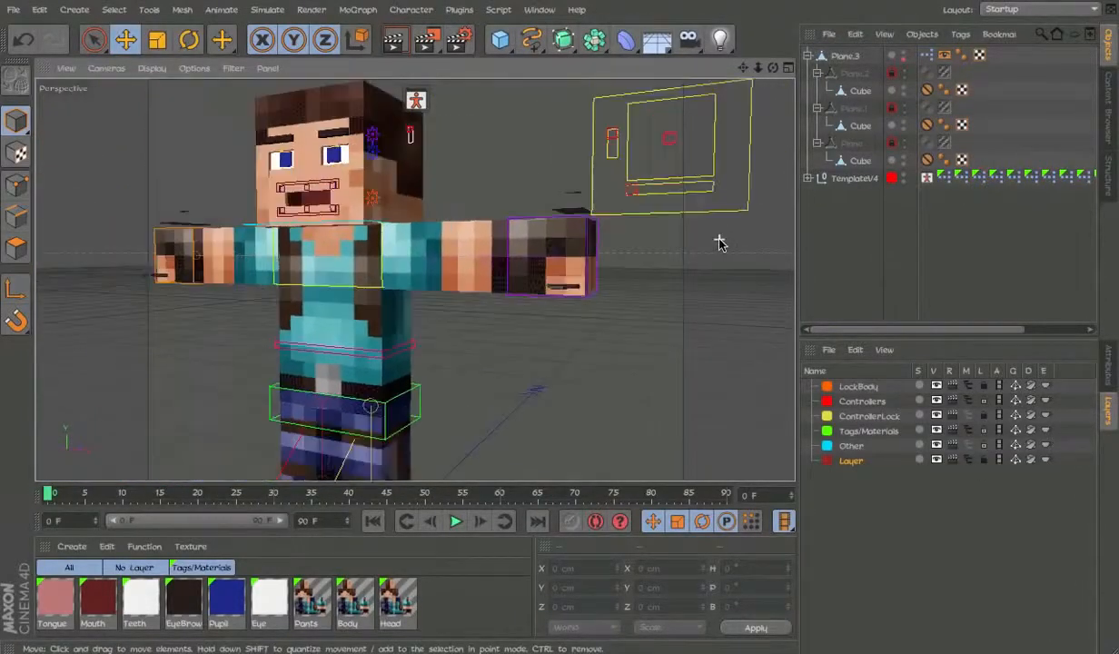
pyautogui.scroll(-2, 719, 242)
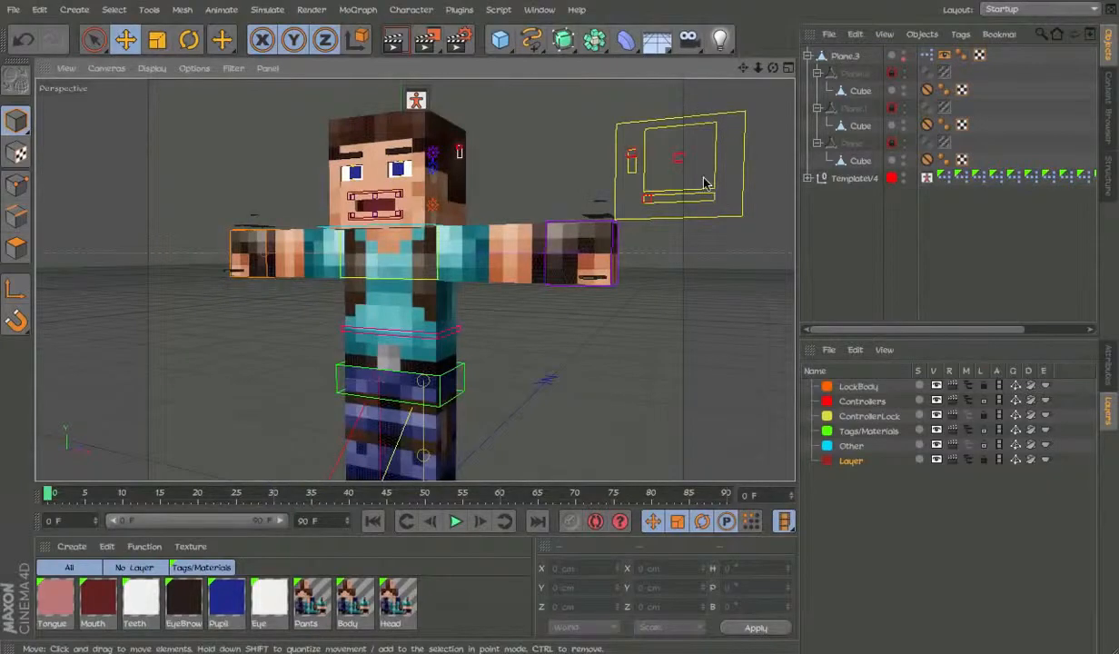
pyautogui.moveTo(549, 263)
pyautogui.keyDown('alt'); pyautogui.mouseDown()
pyautogui.moveTo(720, 253)
pyautogui.moveTo(515, 254)
pyautogui.mouseUp(); pyautogui.keyUp('alt')
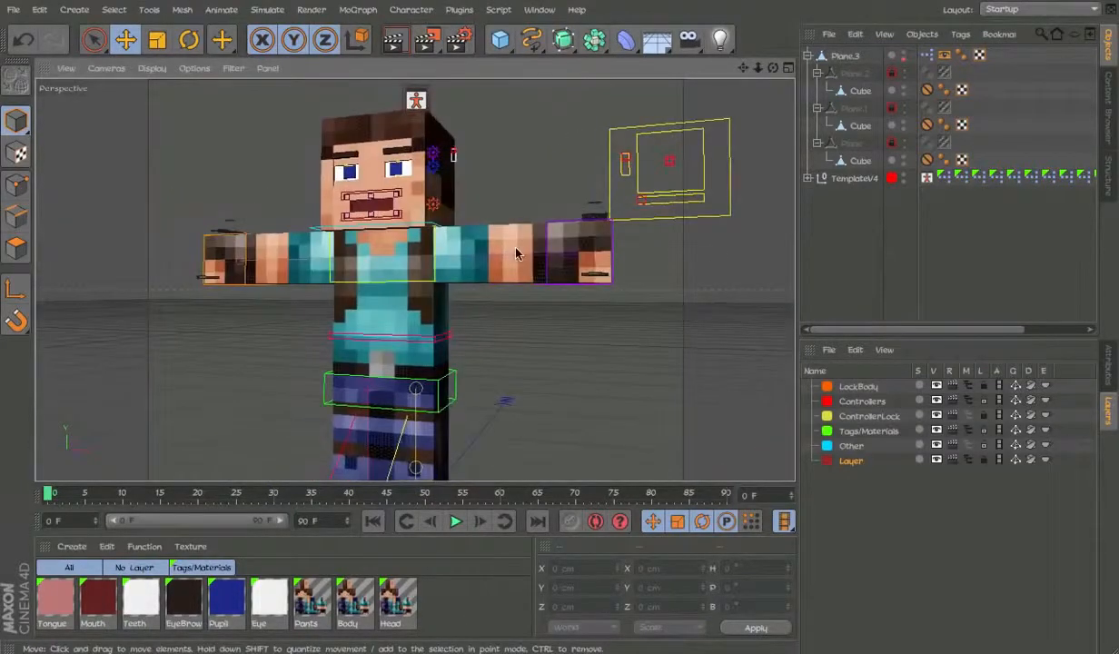
pyautogui.click(844, 56)
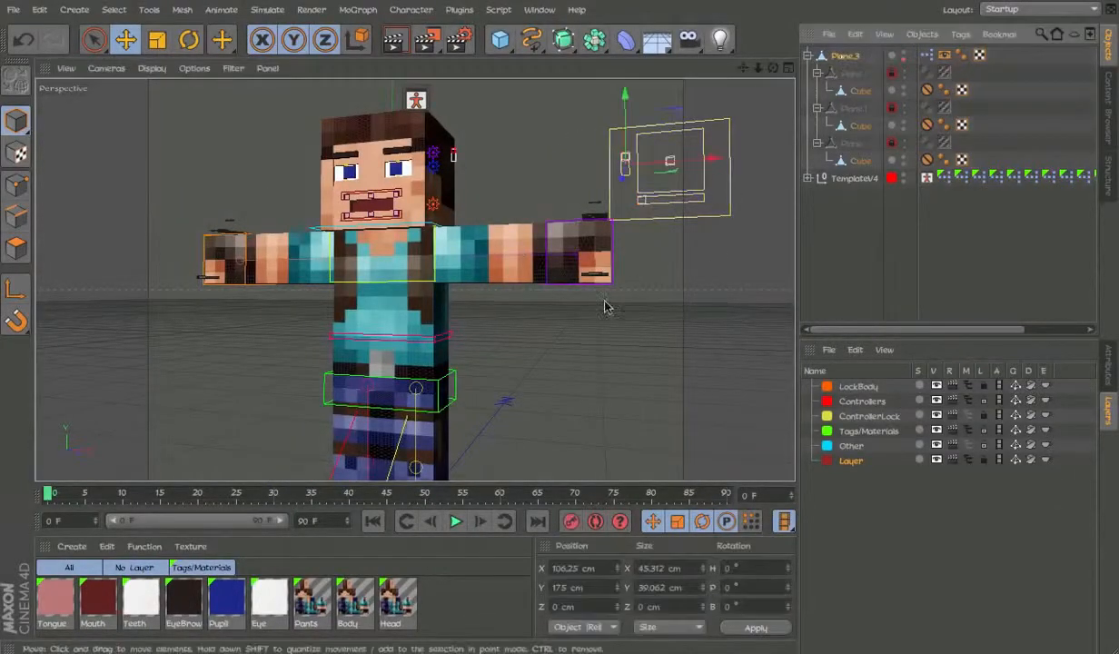
pyautogui.moveTo(689, 235); pyautogui.dragTo(561, 194)
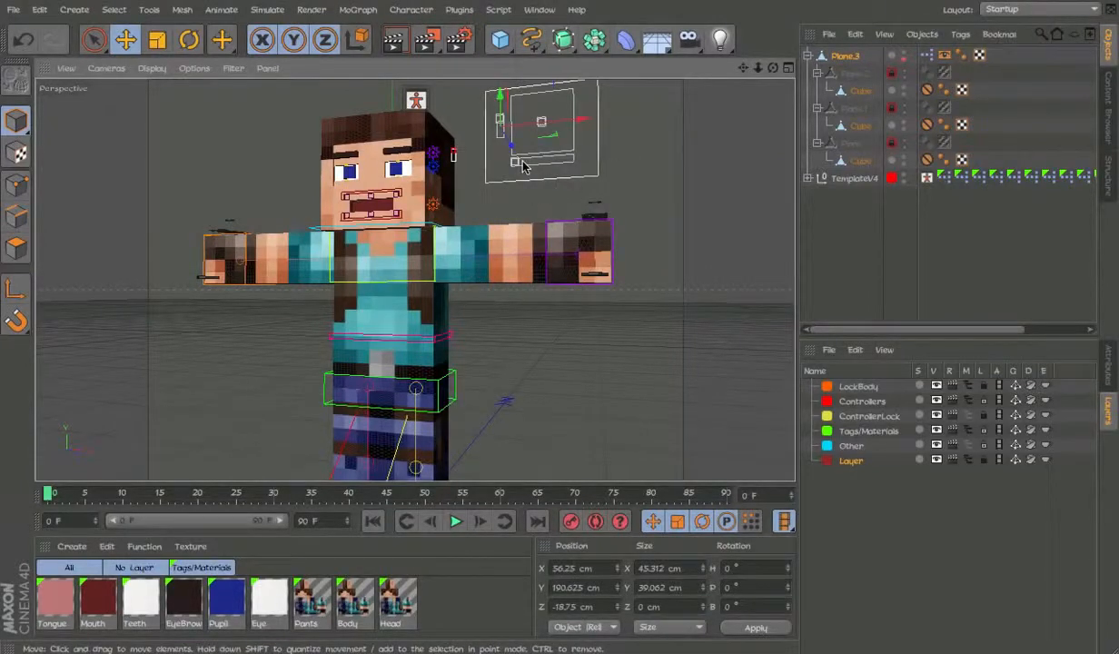
# Step: Test the teeth slider by moving the Cube under Plane.1 to X 11 cm and back to -11 cm
pyautogui.click(522, 166)
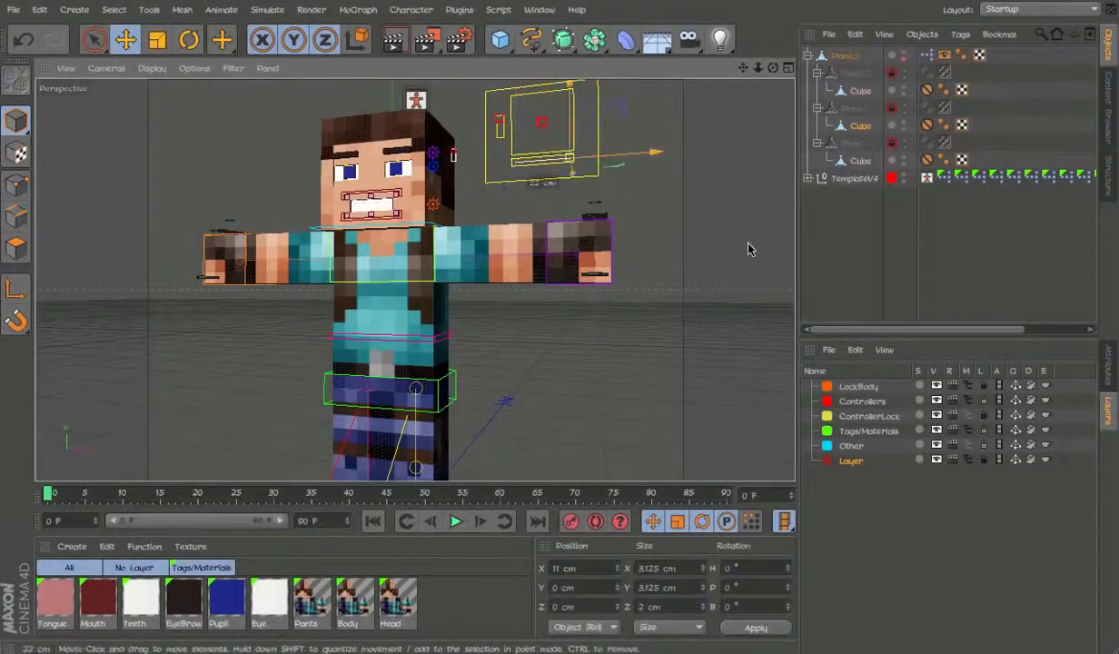
pyautogui.moveTo(749, 243); pyautogui.dragTo(662, 242)
pyautogui.scroll(-4, 626, 251)
pyautogui.keyDown('alt'); pyautogui.moveTo(545, 233); pyautogui.dragTo(486, 323); pyautogui.keyUp('alt')
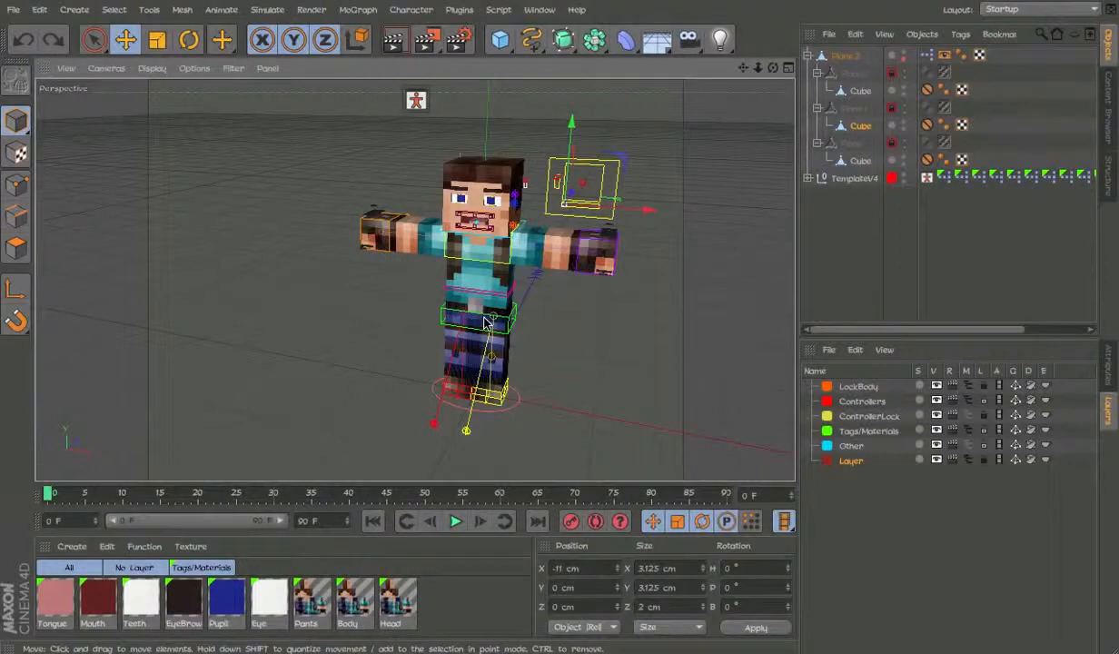
# Step: Bend the character's left arm by moving its hand controller to X -21.875 cm, Y -21.875 cm, Z -15.625 cm
pyautogui.keyDown('alt'); pyautogui.moveTo(633, 229); pyautogui.dragTo(646, 393); pyautogui.keyUp('alt')
pyautogui.click(639, 231)
pyautogui.hotkey('ctrl', 'z')
pyautogui.keyDown('alt'); pyautogui.moveTo(623, 354); pyautogui.dragTo(282, 358); pyautogui.keyUp('alt')
pyautogui.keyDown('alt'); pyautogui.moveTo(636, 361); pyautogui.dragTo(459, 284, button='middle'); pyautogui.keyUp('alt')
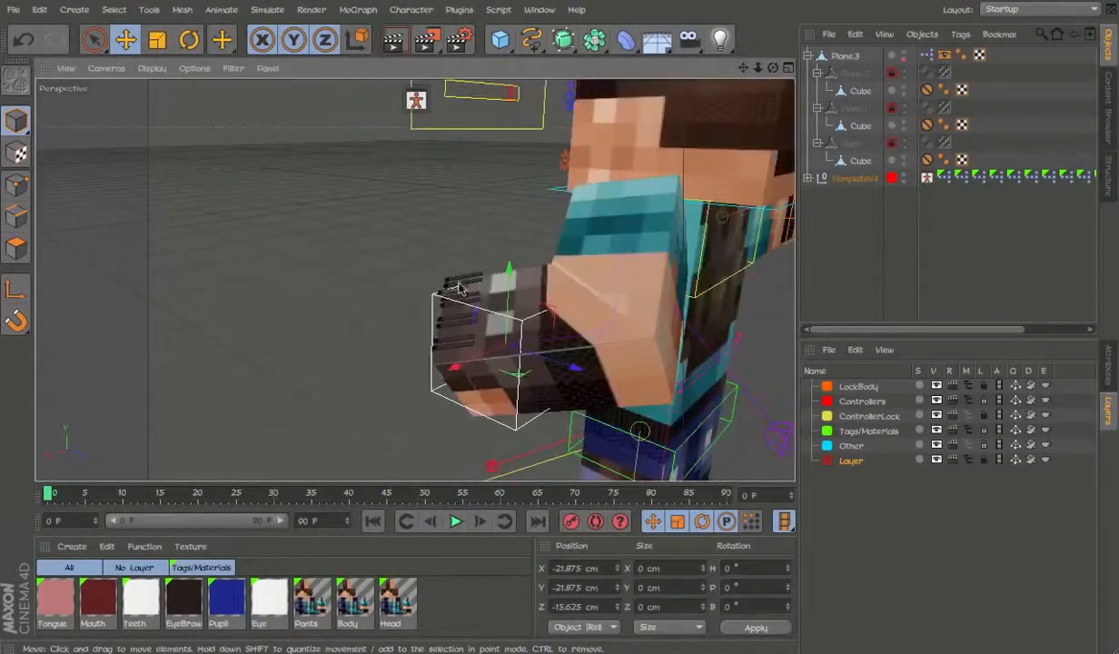
# Step: Render the viewport to inspect the bent left elbow
pyautogui.keyDown('alt'); pyautogui.moveTo(459, 284); pyautogui.dragTo(622, 337); pyautogui.keyUp('alt')
pyautogui.hotkey('ctrl', 'r')
pyautogui.scroll(-1, 630, 292)
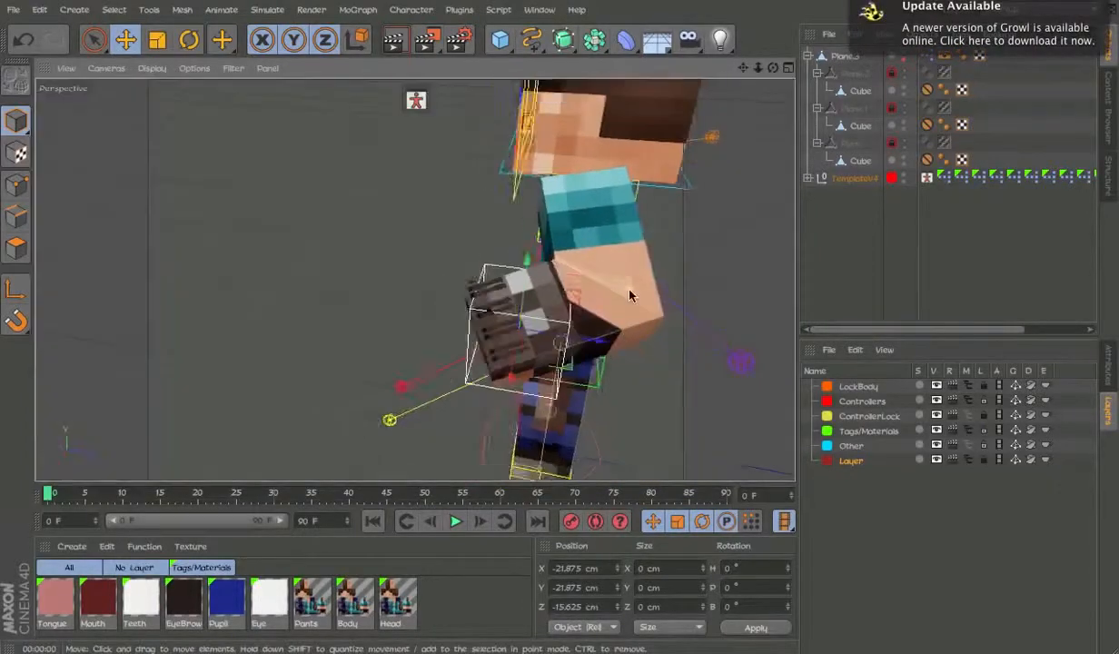
# Step: Render the arm from another angle and move the left hand controller to X -31.25 cm, Z -31.25 cm
pyautogui.keyDown('alt'); pyautogui.moveTo(629, 295); pyautogui.dragTo(461, 309); pyautogui.keyUp('alt')
pyautogui.hotkey('ctrl', 'r')
pyautogui.click(602, 334)
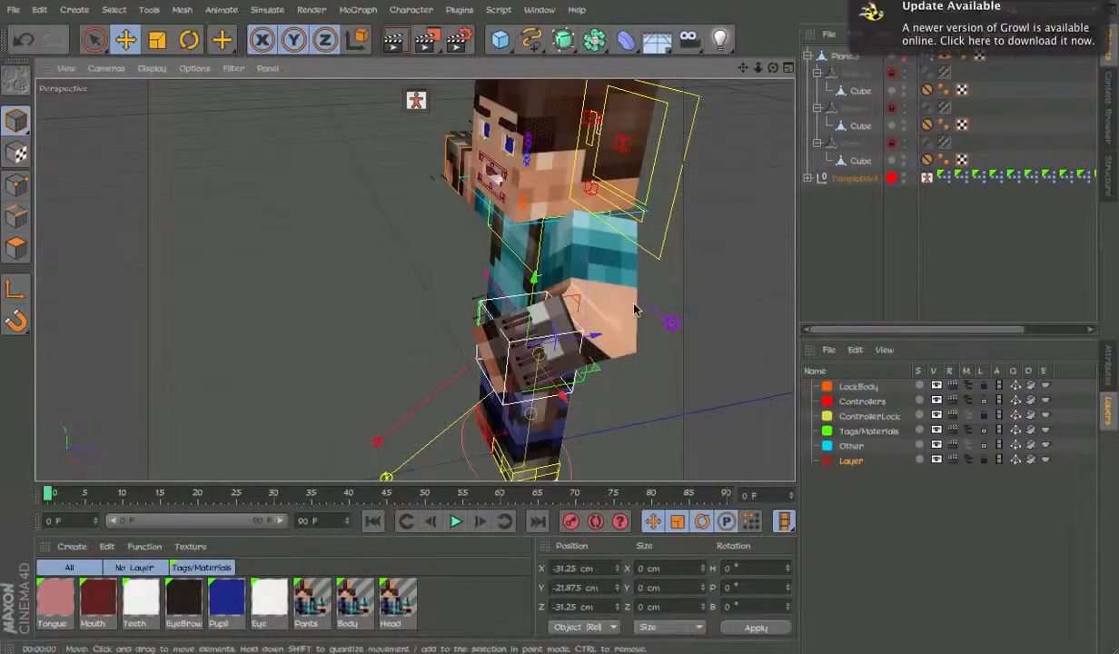
# Step: Render a close-up side view of the bent left elbow
pyautogui.scroll(5, 634, 309)
pyautogui.keyDown('alt'); pyautogui.moveTo(557, 321); pyautogui.dragTo(439, 323); pyautogui.keyUp('alt')
pyautogui.hotkey('ctrl', 'r')
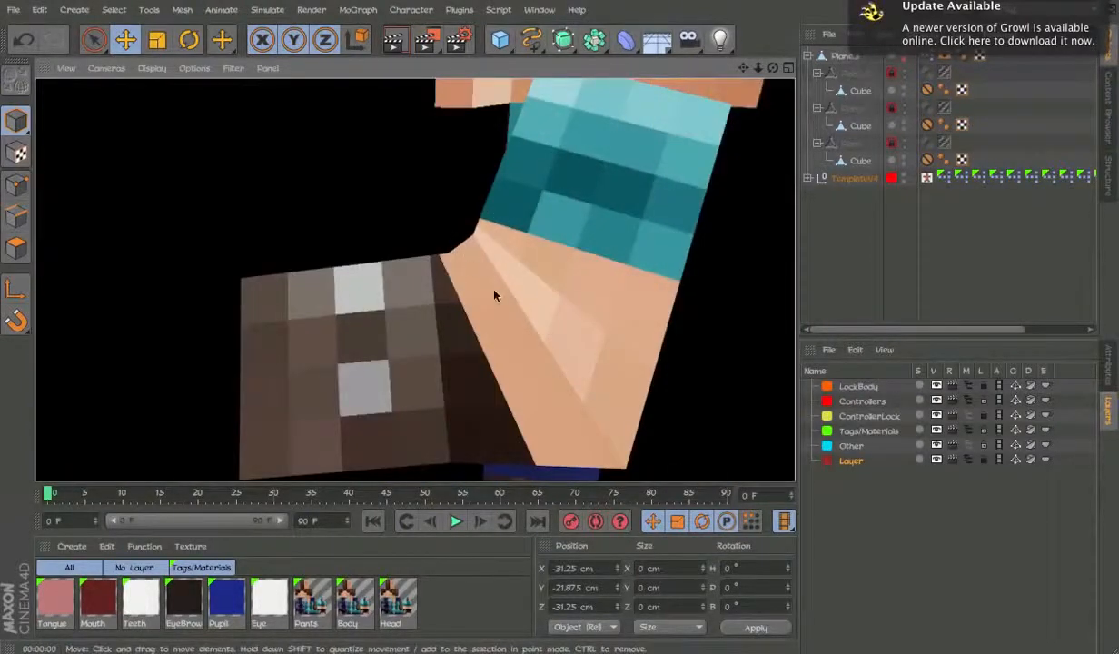
pyautogui.keyDown('alt'); pyautogui.moveTo(494, 291); pyautogui.dragTo(763, 363); pyautogui.keyUp('alt')
pyautogui.scroll(-5, 502, 322)
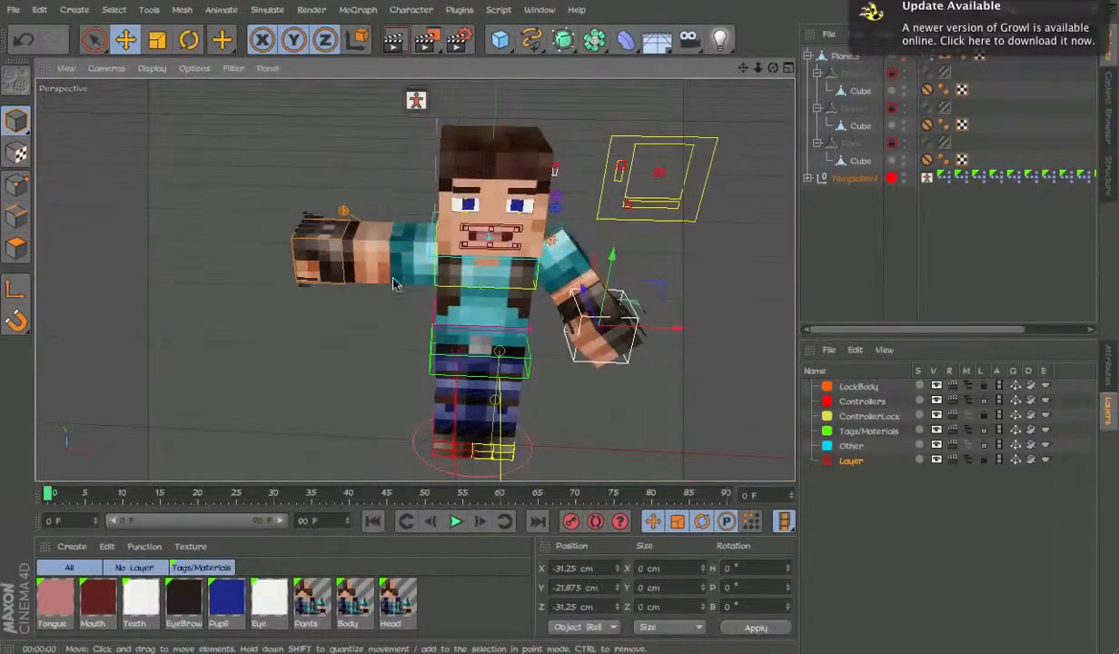
# Step: Play the timeline briefly with the bent arm in view and stop at frame 11
pyautogui.keyDown('alt'); pyautogui.moveTo(394, 279); pyautogui.dragTo(249, 254); pyautogui.keyUp('alt')
pyautogui.scroll(3, 553, 378)
pyautogui.keyDown('alt'); pyautogui.moveTo(556, 382); pyautogui.dragTo(326, 307); pyautogui.keyUp('alt')
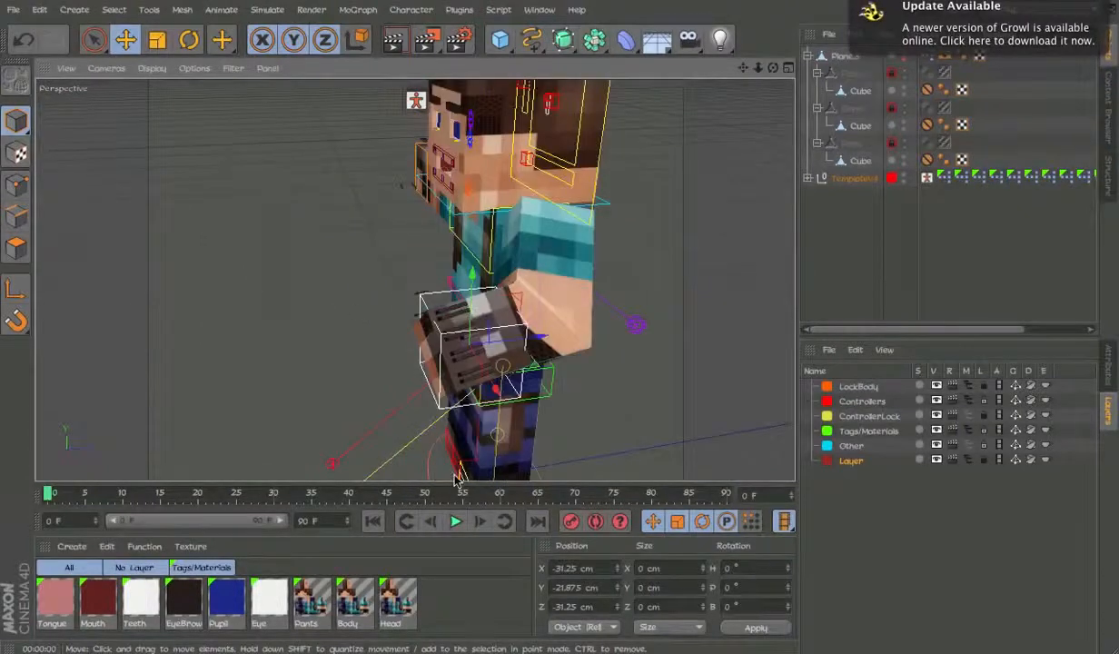
pyautogui.click(456, 521)
pyautogui.click(456, 521)
# Step: Raise the left hand controller to Y -18.75 cm and dismiss the update notification
pyautogui.scroll(5, 530, 362)
pyautogui.moveTo(582, 309)
pyautogui.keyDown('shift'); pyautogui.mouseDown()
pyautogui.moveTo(583, 322)
pyautogui.moveTo(585, 310)
pyautogui.mouseUp(); pyautogui.keyUp('shift')
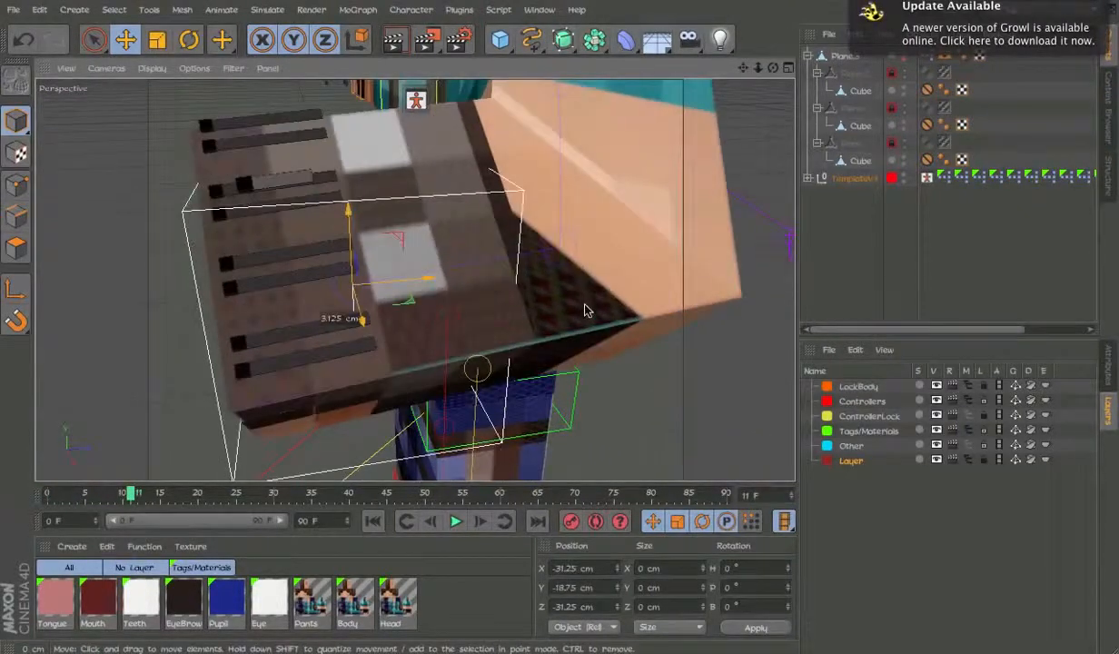
pyautogui.scroll(-5, 599, 255)
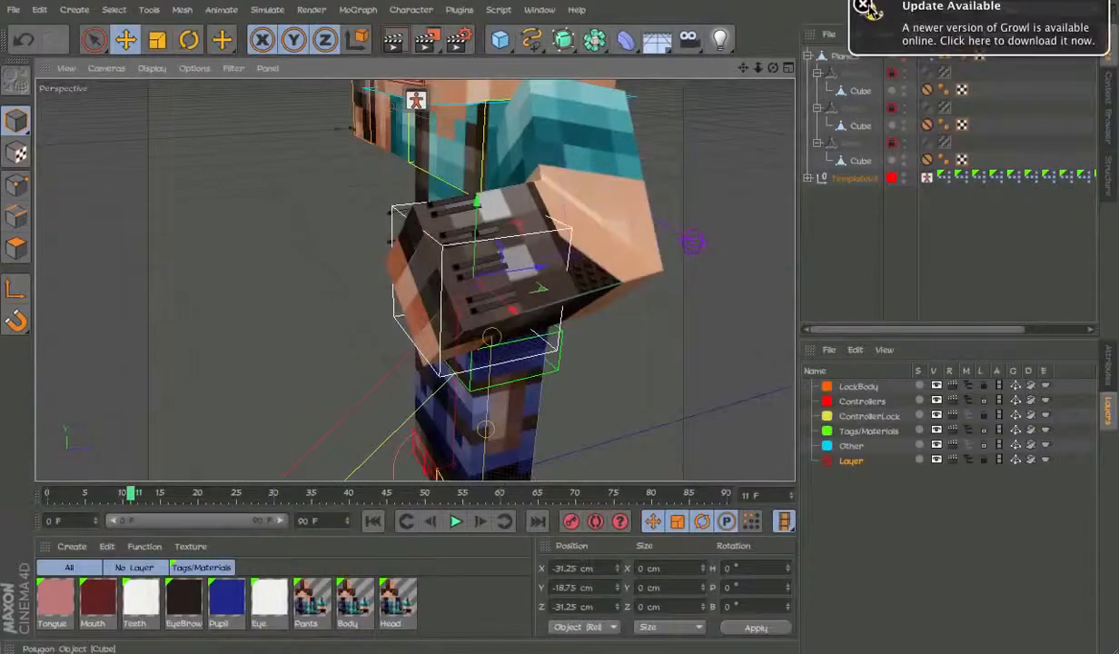
pyautogui.click(864, 7)
# Step: Try moving the left hand controller to Z -34.375 cm, and undo the move
pyautogui.keyDown('alt'); pyautogui.moveTo(764, 218); pyautogui.dragTo(792, 225); pyautogui.keyUp('alt')
pyautogui.keyDown('alt'); pyautogui.moveTo(683, 180); pyautogui.dragTo(263, 316); pyautogui.keyUp('alt')
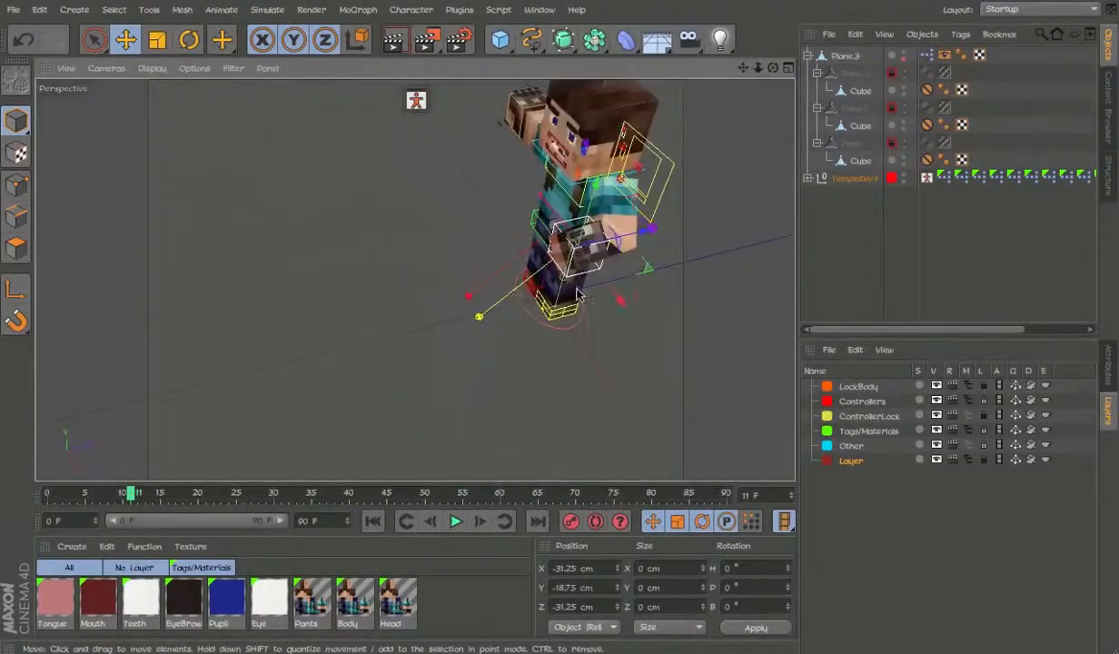
pyautogui.keyDown('alt'); pyautogui.moveTo(577, 293); pyautogui.dragTo(734, 329, button='right'); pyautogui.keyUp('alt')
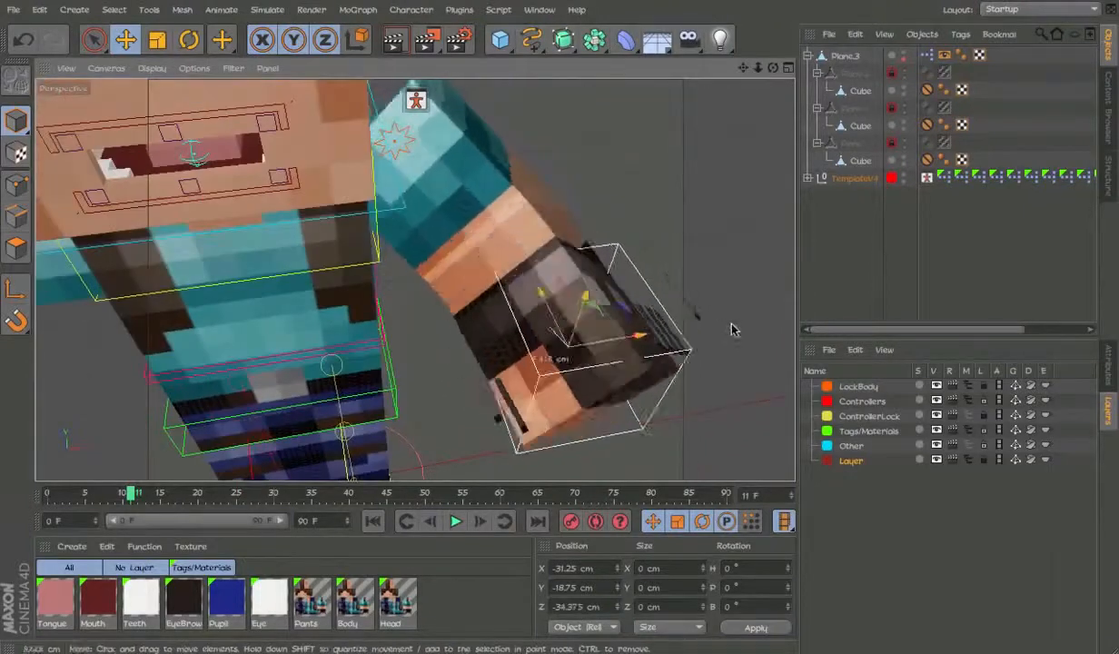
pyautogui.hotkey('ctrl', 'z')
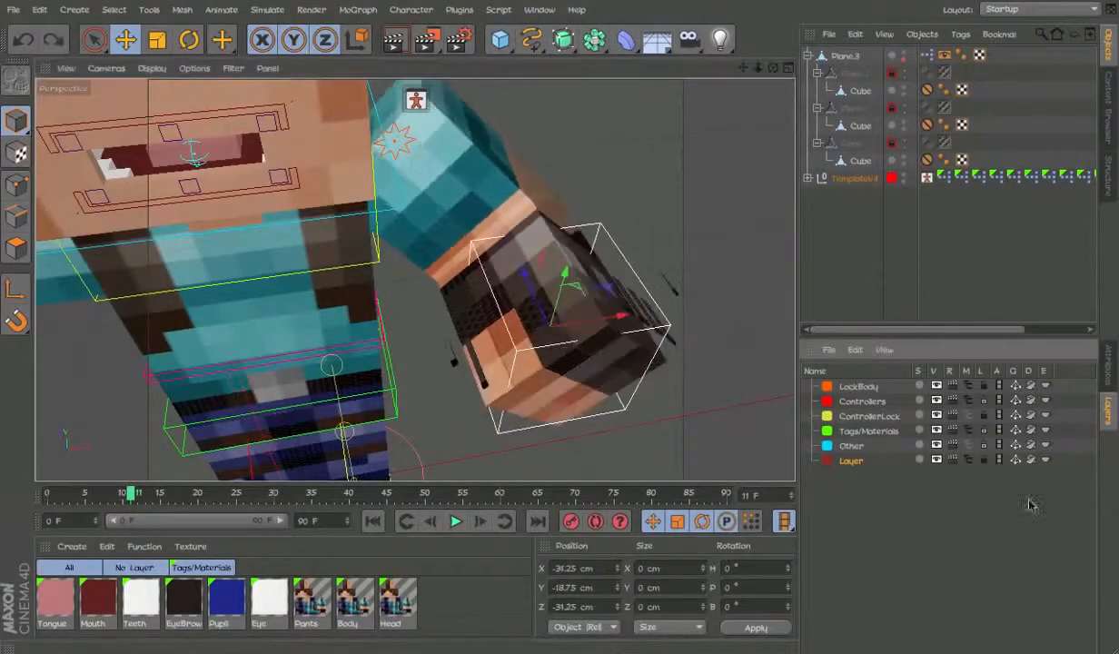
# Step: Move the left hand controller with quantizing off to X -21.714 cm, Y -14.561 cm, Z -28.765 cm, and render the bent arm
pyautogui.click(1109, 368)
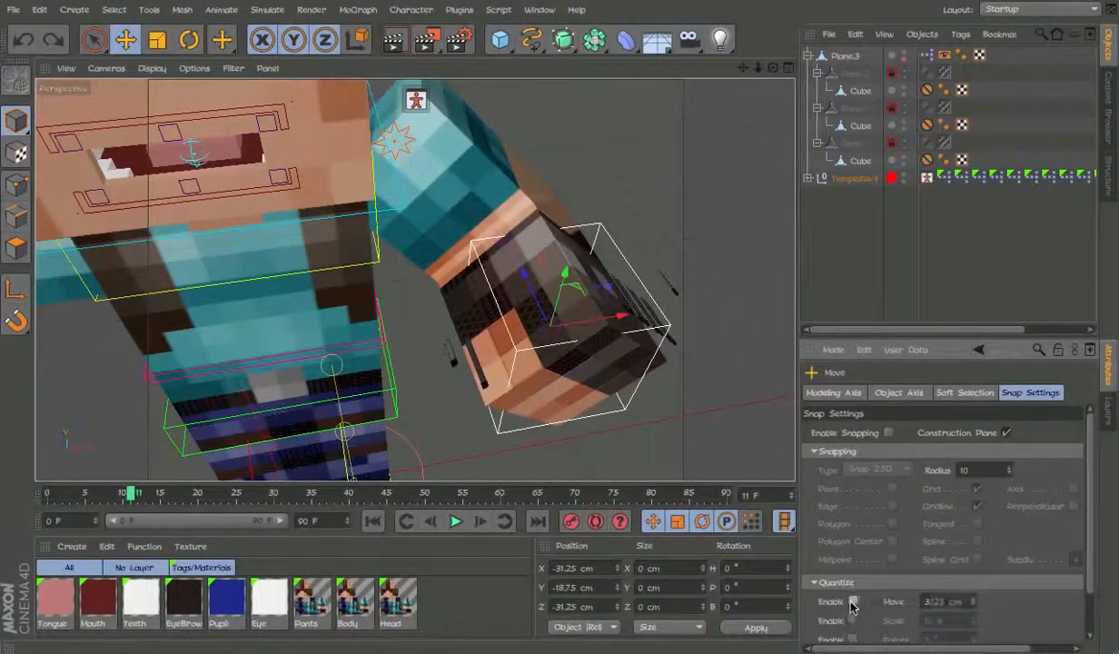
pyautogui.moveTo(670, 463); pyautogui.dragTo(689, 437)
pyautogui.hotkey('ctrl', 'r')
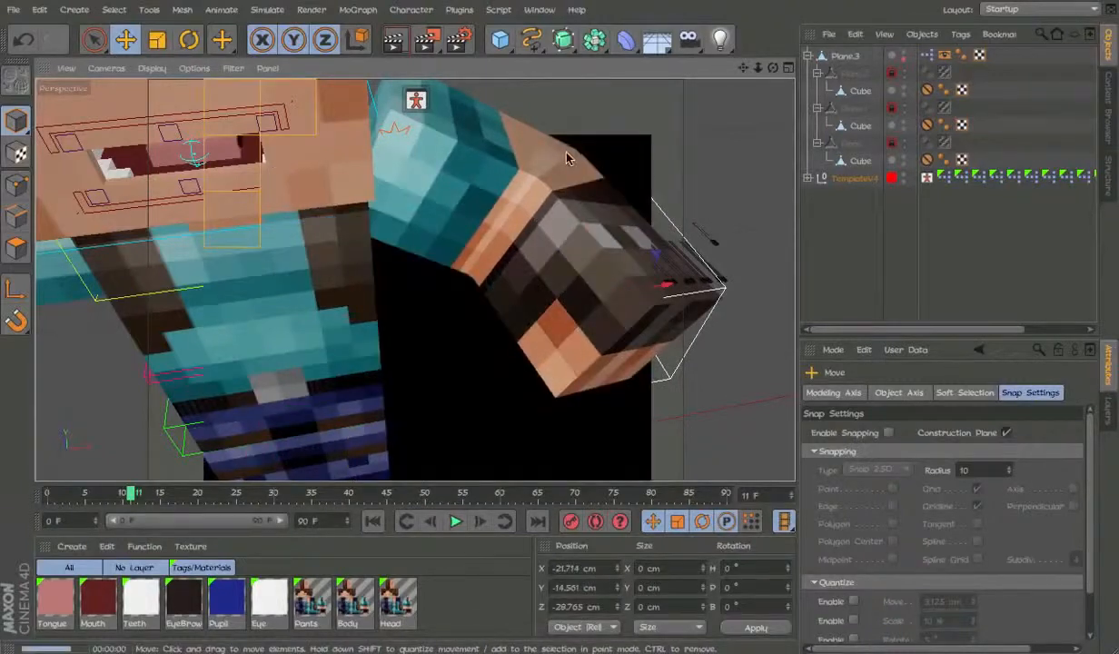
# Step: Lower the left hand controller to X -25 cm, Y -34.375 cm, Z -34.375 cm, undoing a trial move
pyautogui.moveTo(625, 330)
pyautogui.mouseDown()
pyautogui.moveTo(674, 349)
pyautogui.moveTo(607, 325)
pyautogui.moveTo(636, 338)
pyautogui.mouseUp()
pyautogui.scroll(-5, 717, 240)
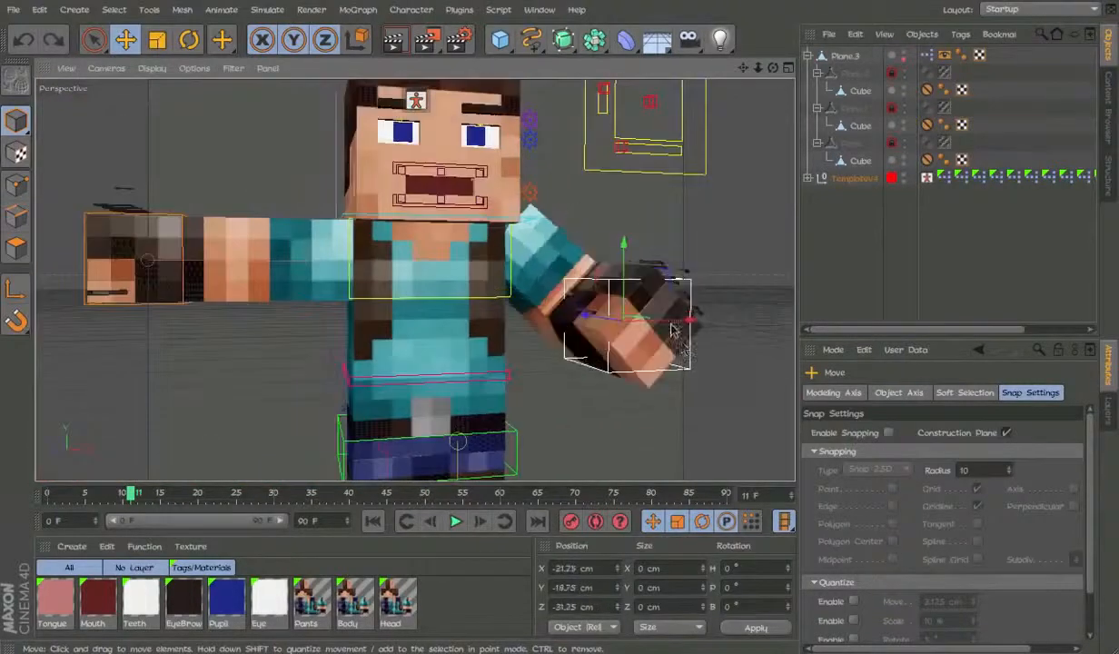
pyautogui.scroll(-3, 683, 346)
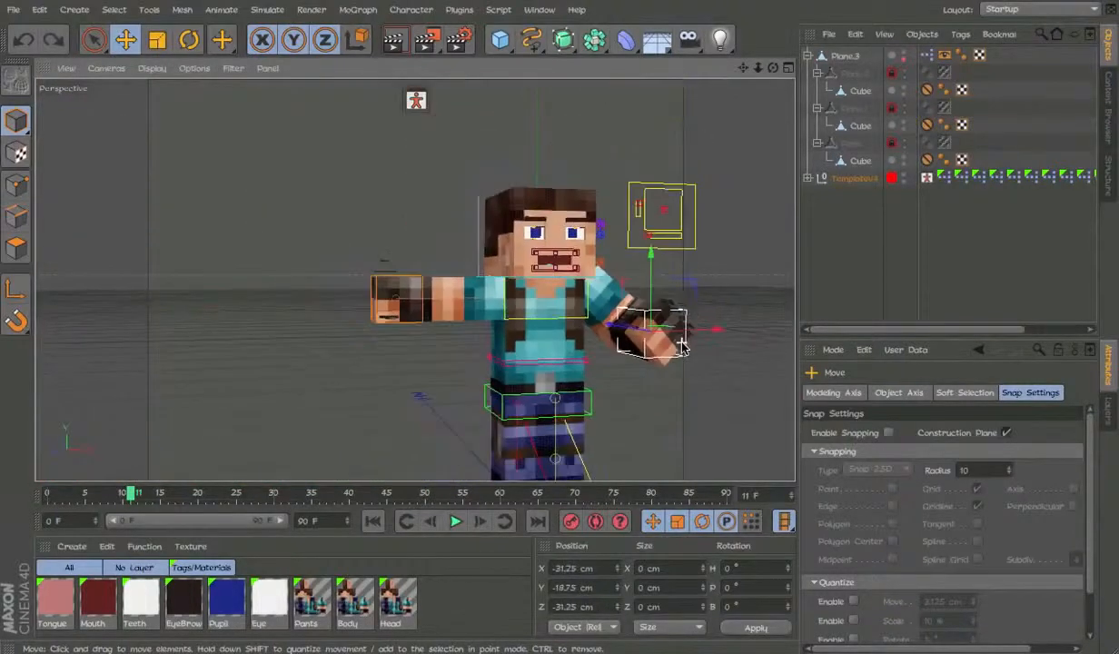
pyautogui.moveTo(683, 346); pyautogui.dragTo(621, 337)
pyautogui.hotkey('ctrl', 'z')
# Step: Activate the Rotate tool and render the character's face and bent arm from an angled view
pyautogui.scroll(2, 570, 220)
pyautogui.scroll(5, 589, 242)
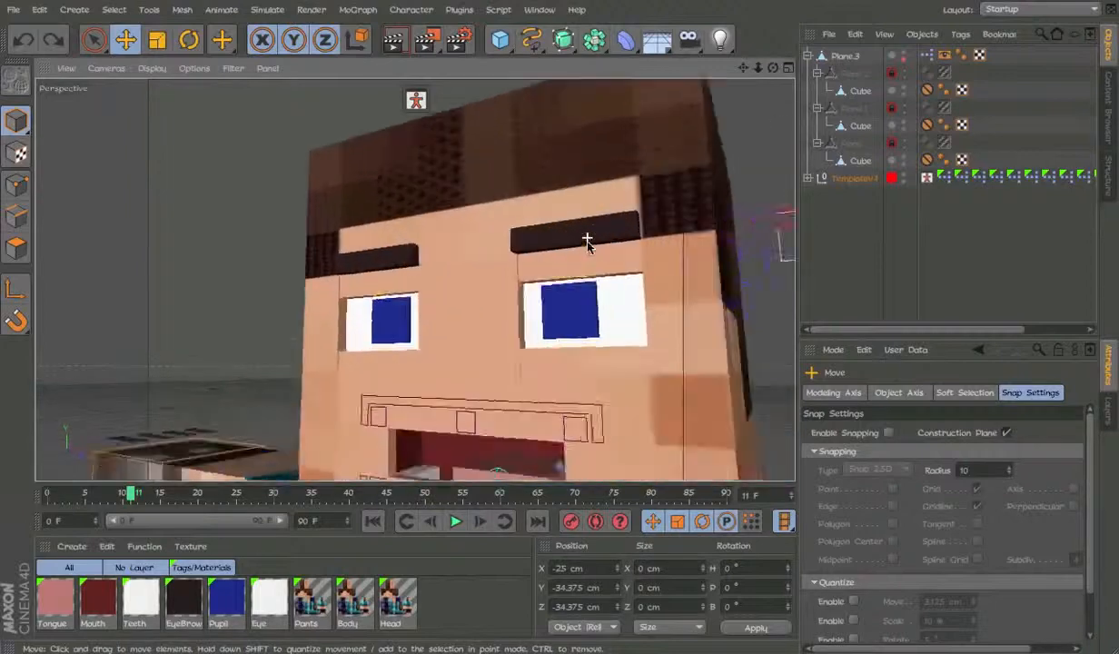
pyautogui.click(590, 295)
pyautogui.press('r')
pyautogui.moveTo(620, 297)
pyautogui.mouseDown()
pyautogui.moveTo(611, 357)
pyautogui.moveTo(623, 298)
pyautogui.mouseUp()
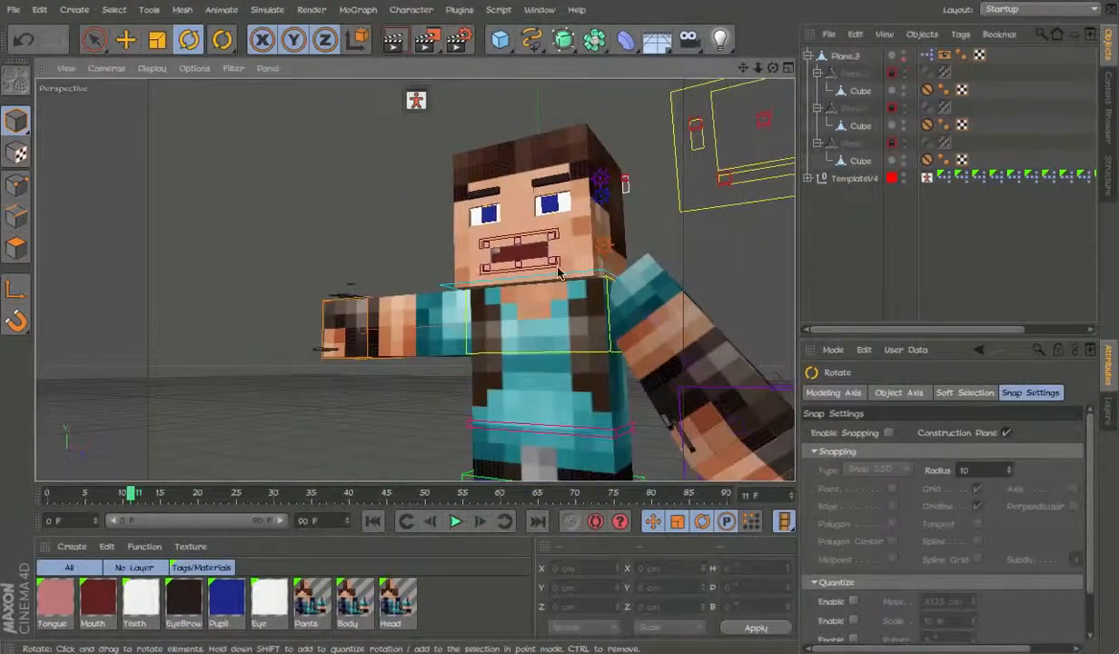
pyautogui.hotkey('ctrl', 'r')
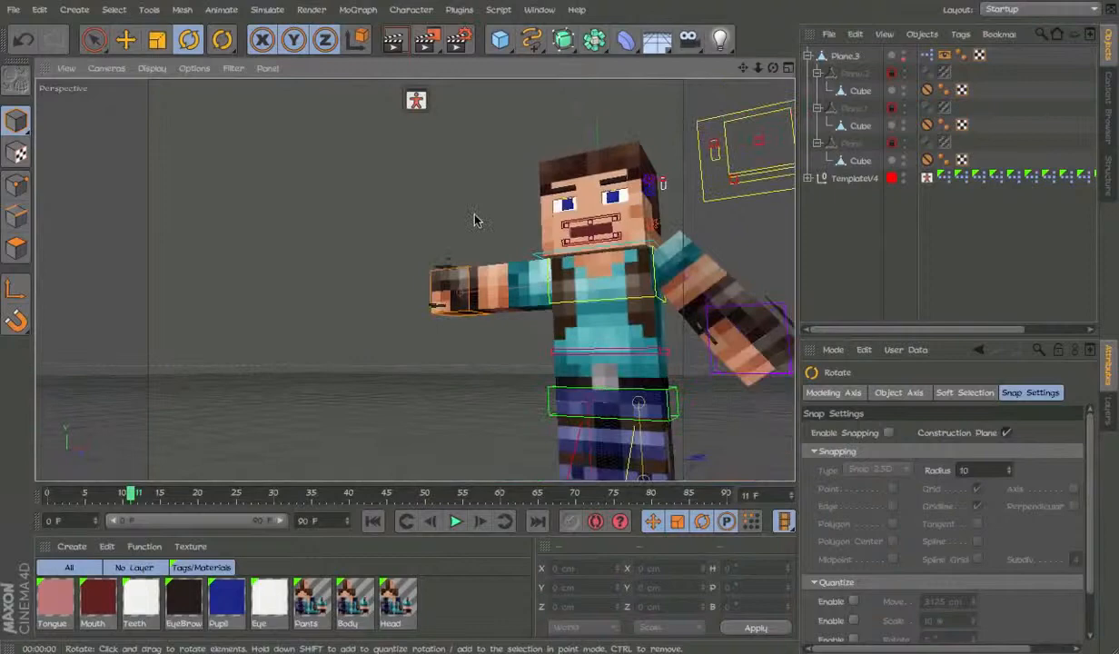
# Step: Rotate the upper mouth controller to a pitch of about -45°
pyautogui.scroll(-10, 474, 219)
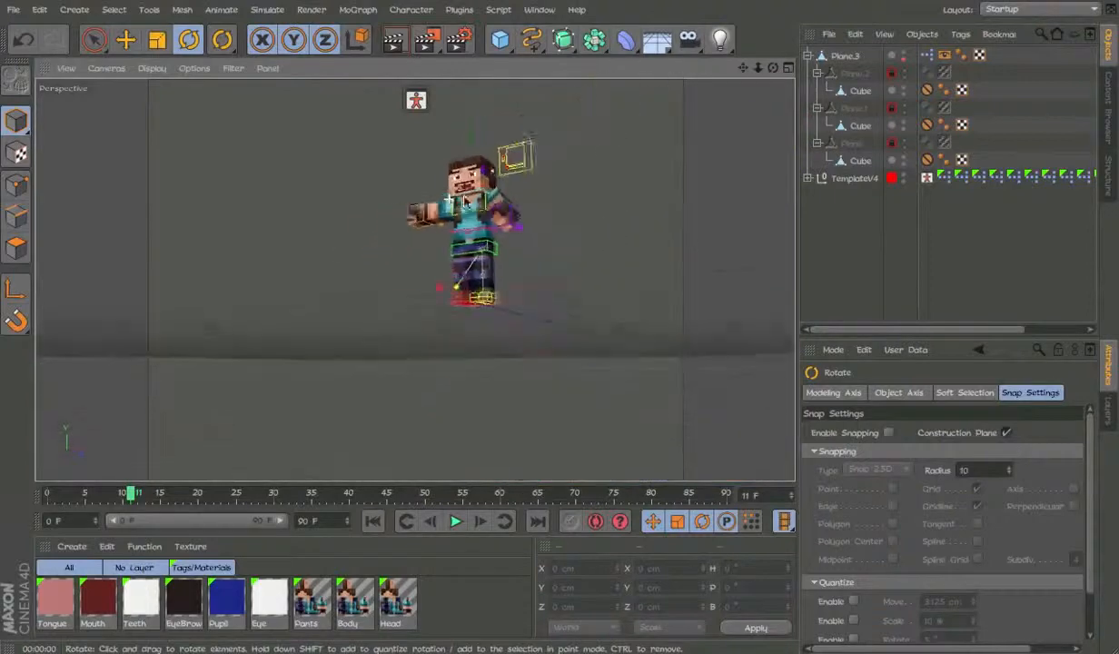
pyautogui.keyDown('alt'); pyautogui.moveTo(656, 263); pyautogui.dragTo(674, 320); pyautogui.keyUp('alt')
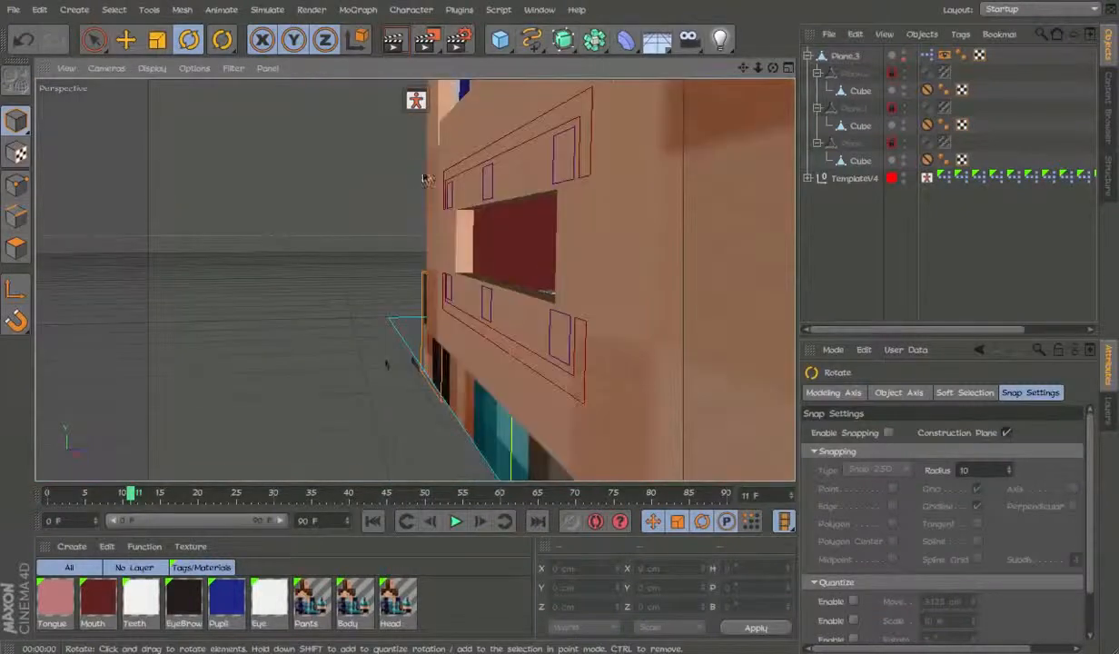
pyautogui.click(498, 160)
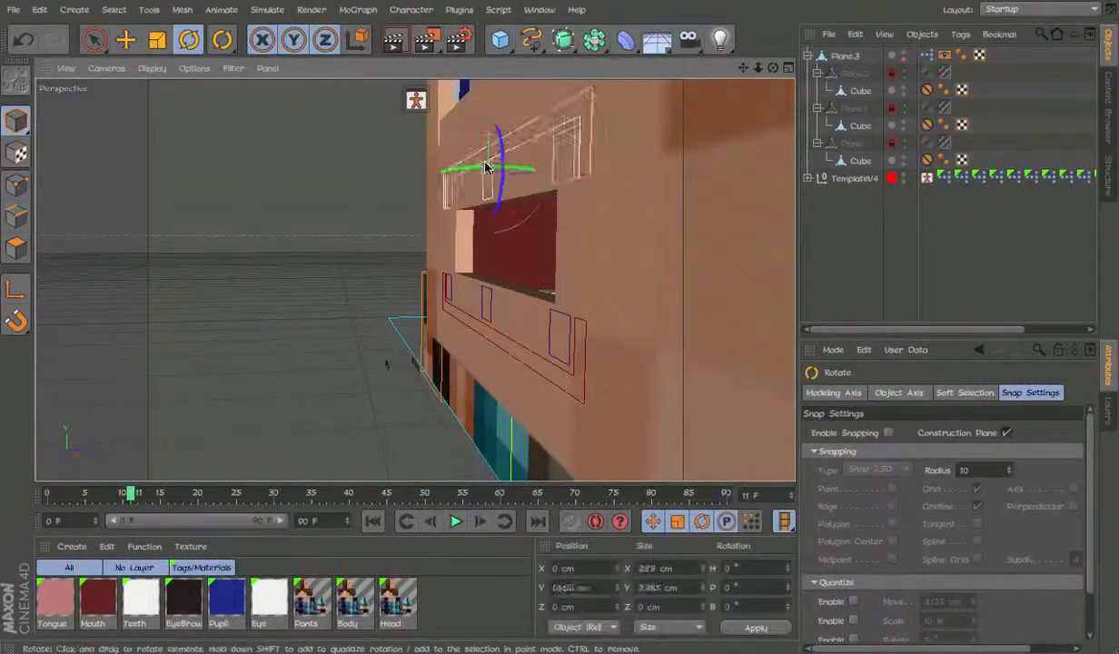
pyautogui.moveTo(512, 145); pyautogui.dragTo(545, 160)
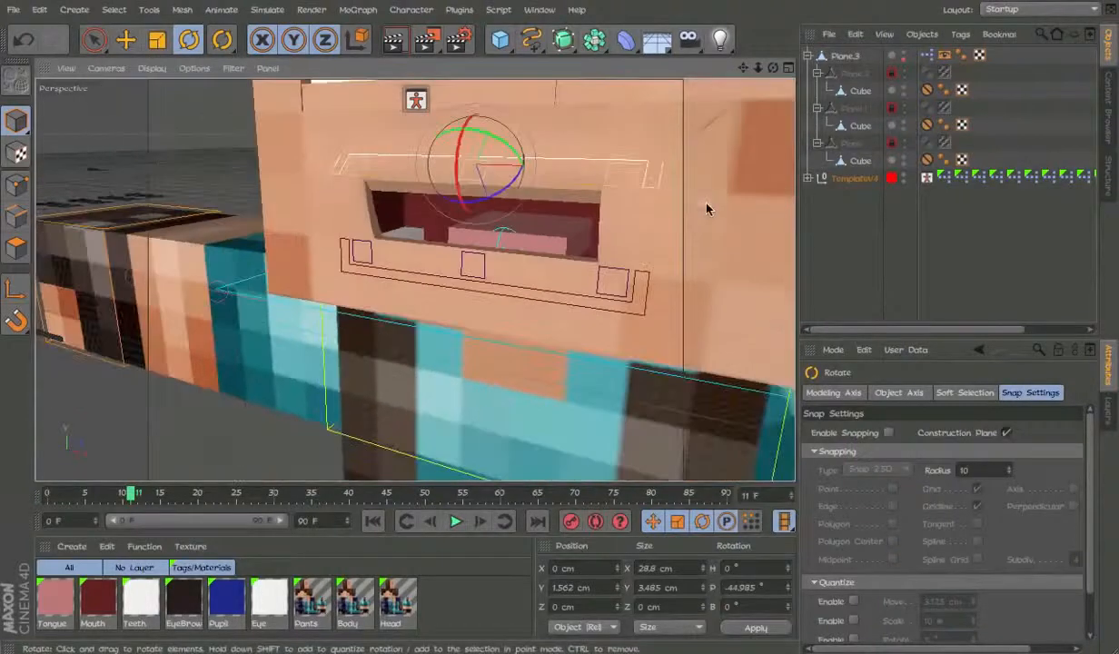
# Step: Render the mouth close up from the front, and the head and upper body from an angled view
pyautogui.keyDown('alt'); pyautogui.moveTo(707, 205); pyautogui.dragTo(759, 247); pyautogui.keyUp('alt')
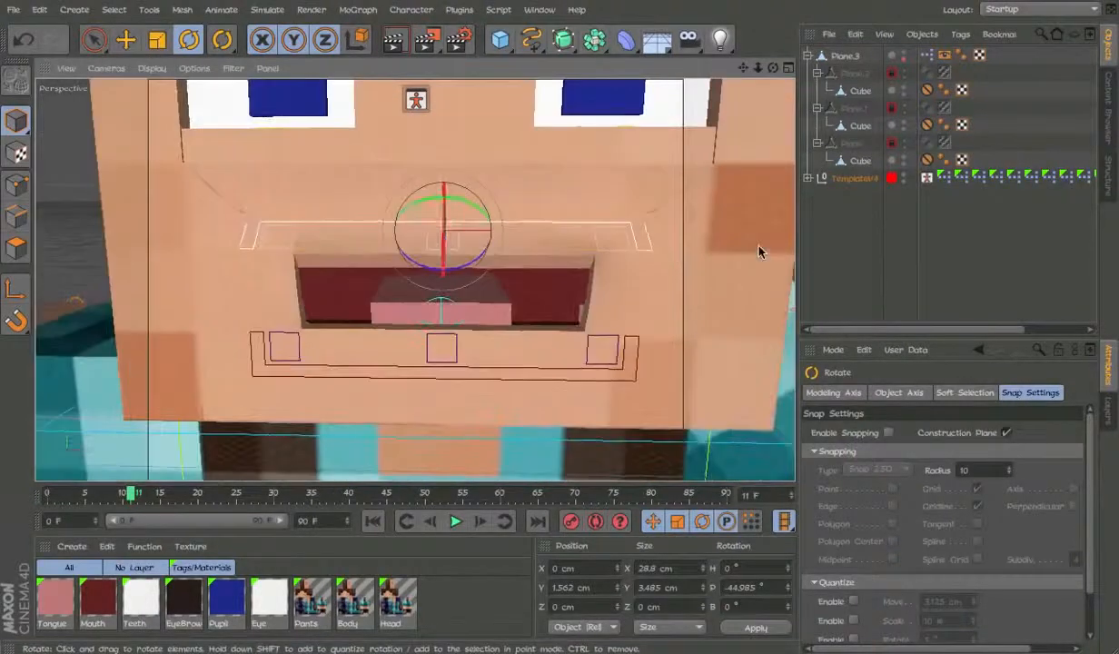
pyautogui.hotkey('ctrl', 'r')
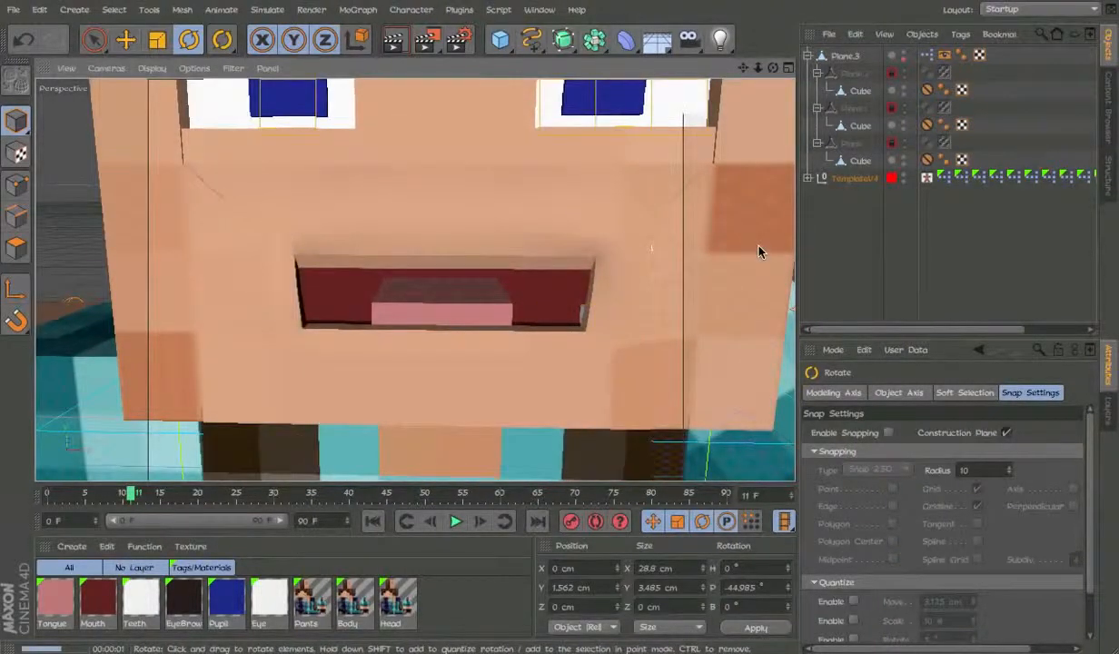
pyautogui.scroll(-4, 574, 196)
pyautogui.keyDown('alt'); pyautogui.moveTo(574, 196); pyautogui.dragTo(400, 179); pyautogui.keyUp('alt')
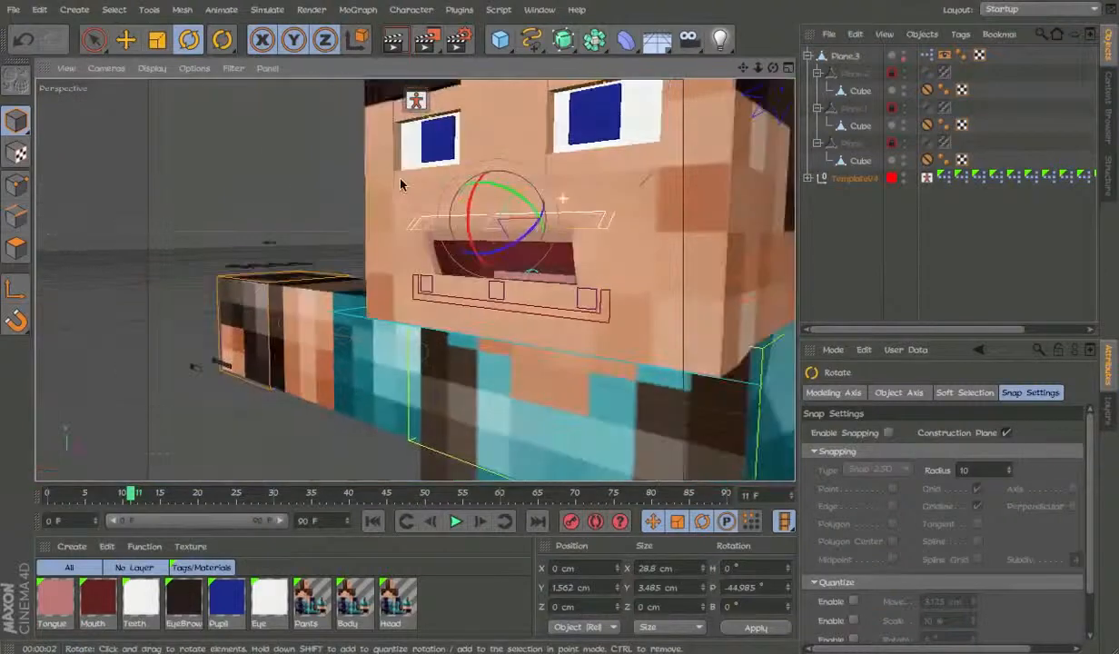
pyautogui.scroll(-4, 400, 179)
pyautogui.hotkey('ctrl', 'r')
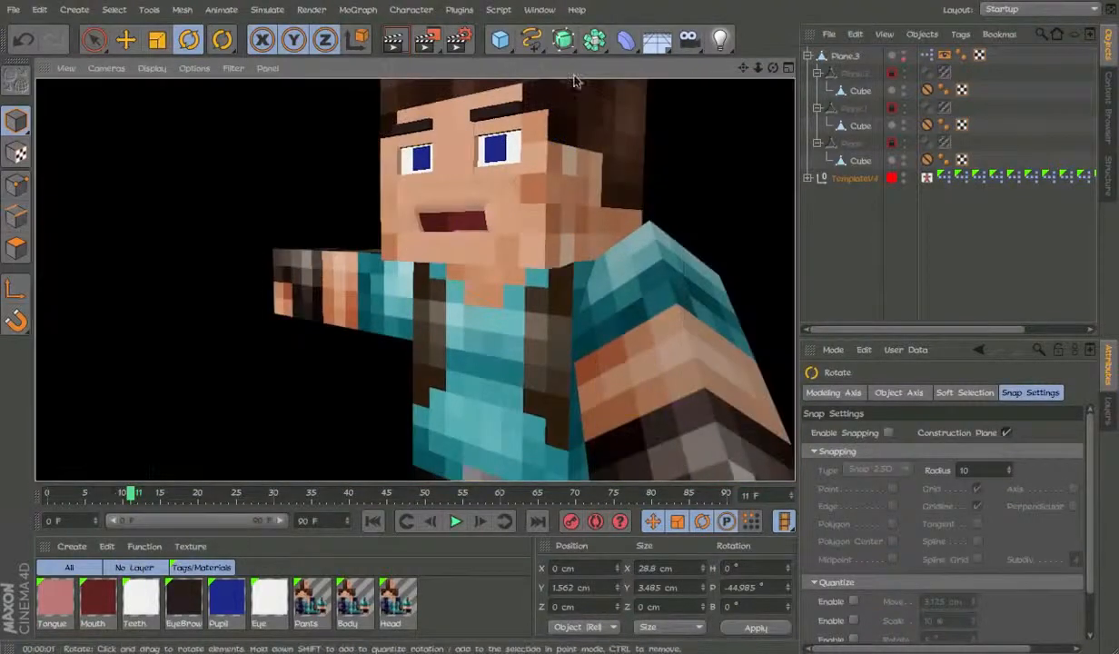